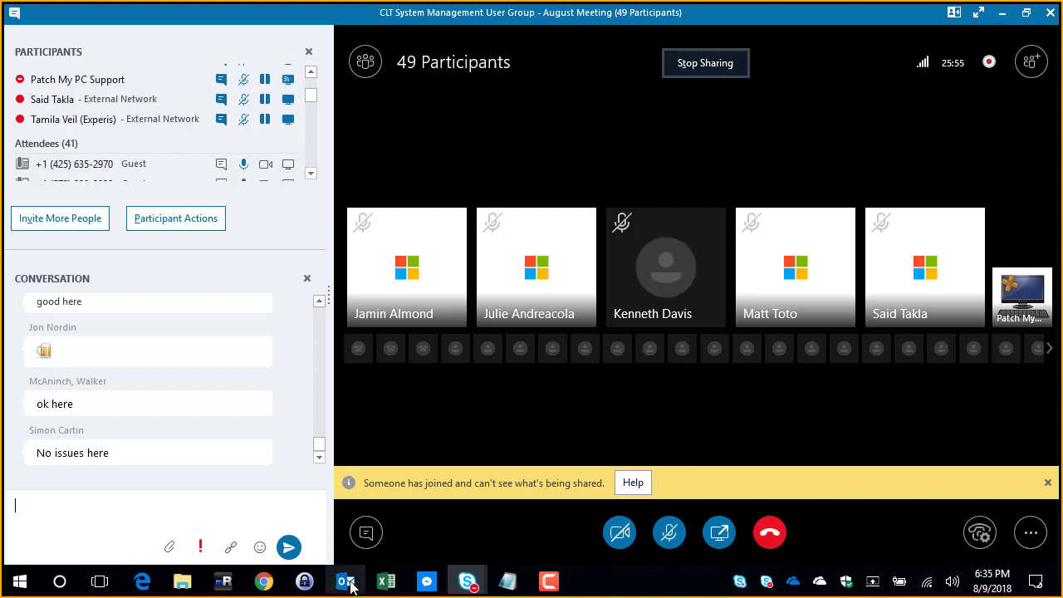
# Step: Open the SCUP remote desktop session and minimize the Outlook browser window to show its desktop
pyautogui.click(231, 588)
pyautogui.moveTo(427, 486)
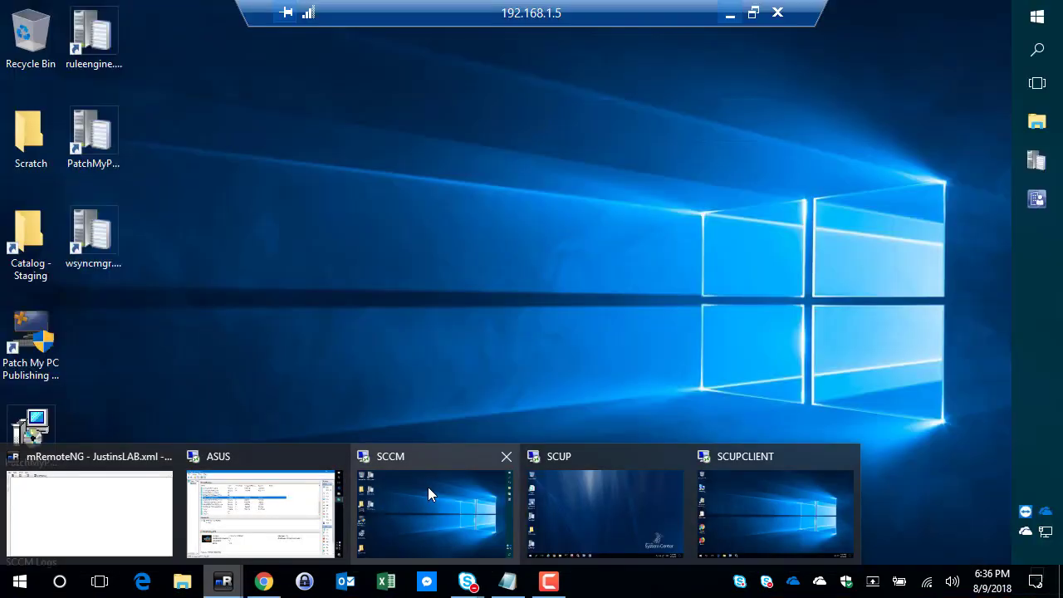
pyautogui.moveTo(581, 475)
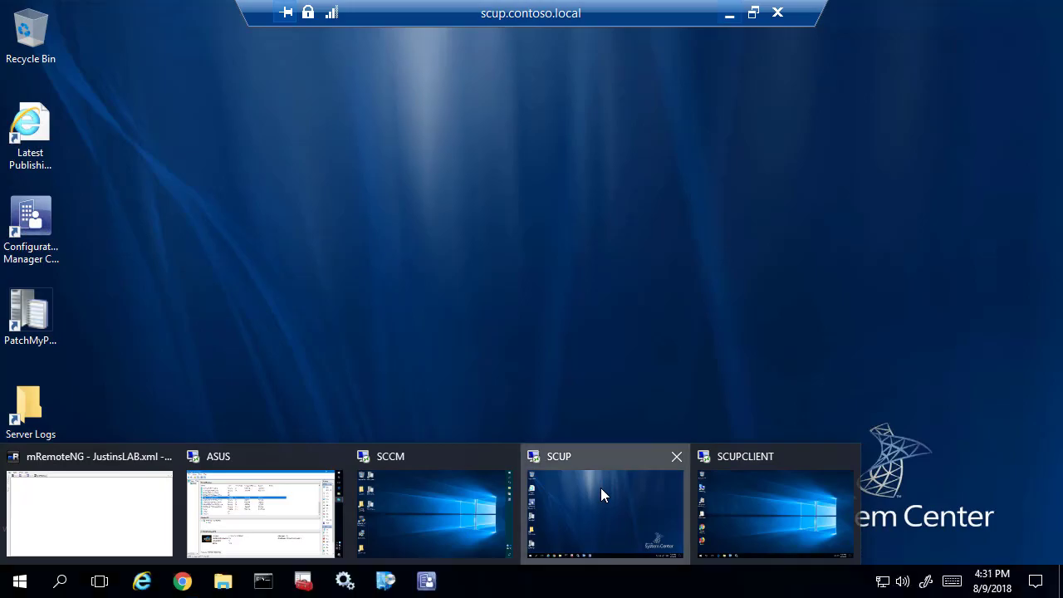
pyautogui.click(600, 494)
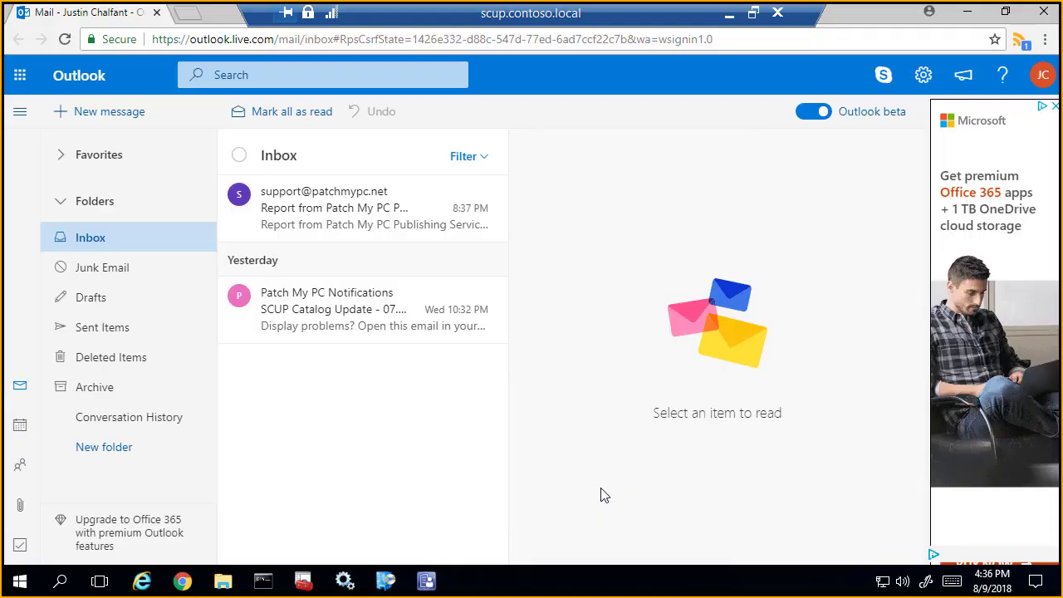
pyautogui.click(978, 13)
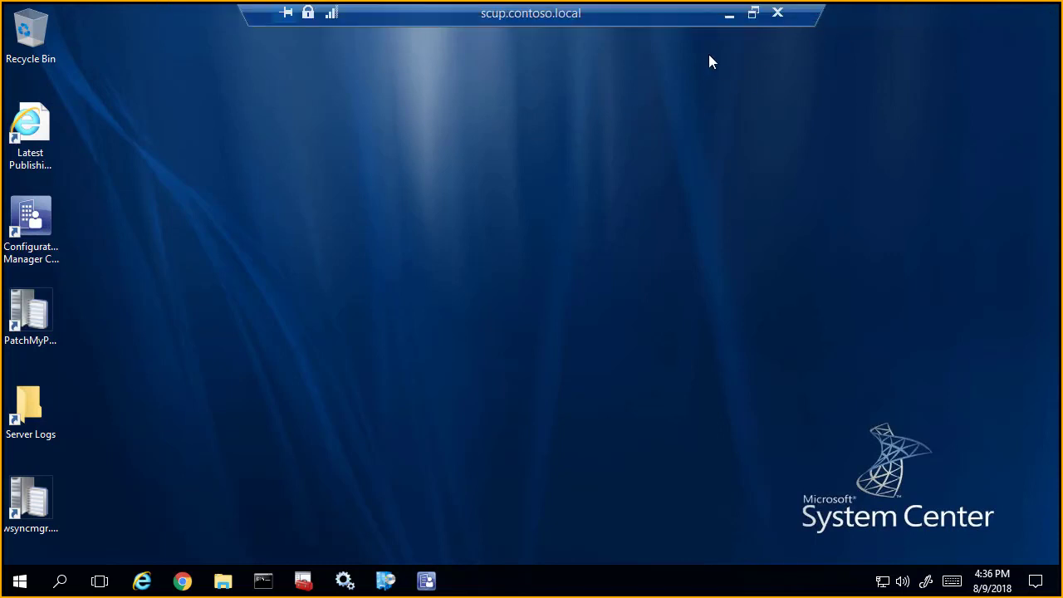
# Step: Minimize the remote session, the meeting window, the Meetup browser window and Notepad to reach the local desktop
pyautogui.click(728, 15)
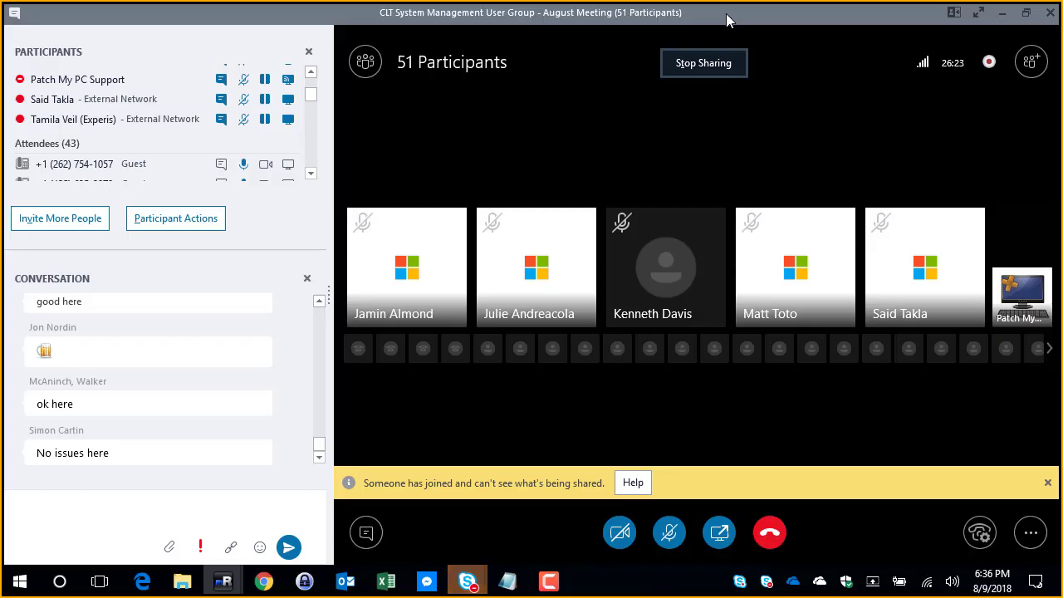
pyautogui.click(1003, 13)
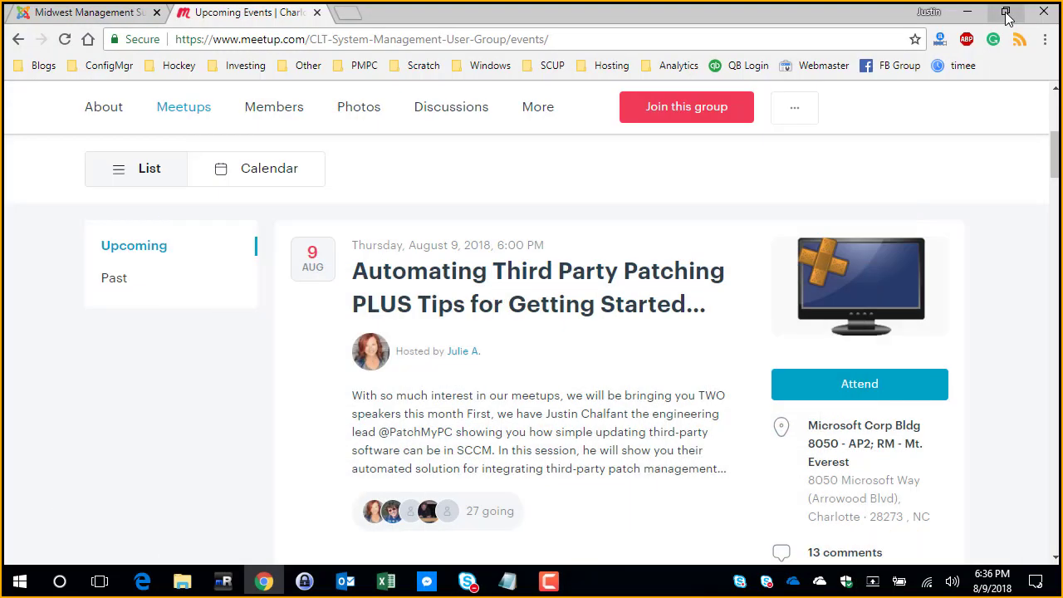
pyautogui.click(979, 18)
pyautogui.click(971, 16)
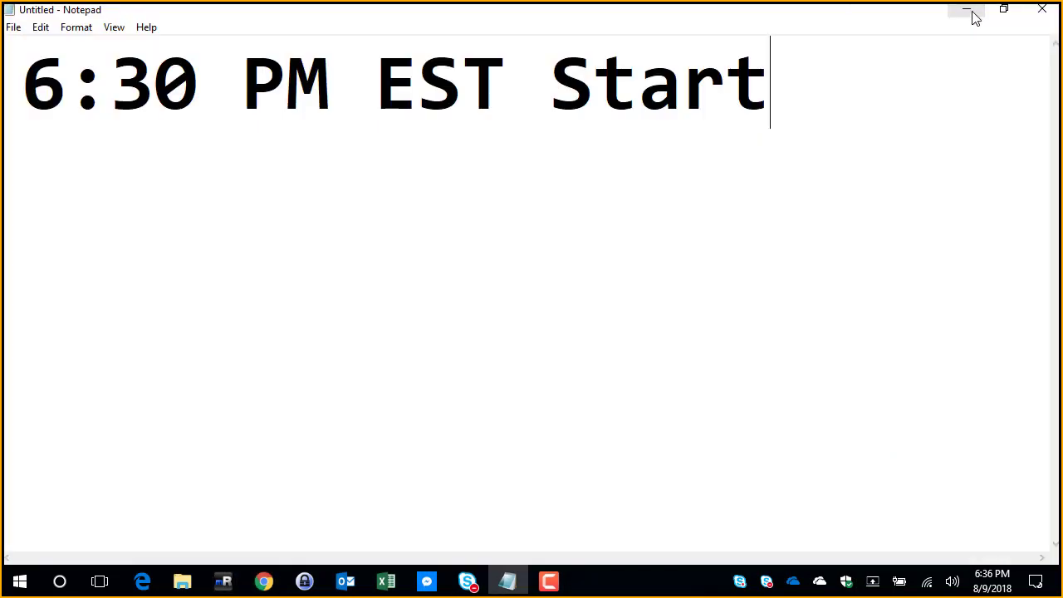
pyautogui.click(975, 19)
# Step: Copy PatchMyPC-Publishing-Service.msi on the local desktop and return to the SCUP remote session
pyautogui.click(59, 195)
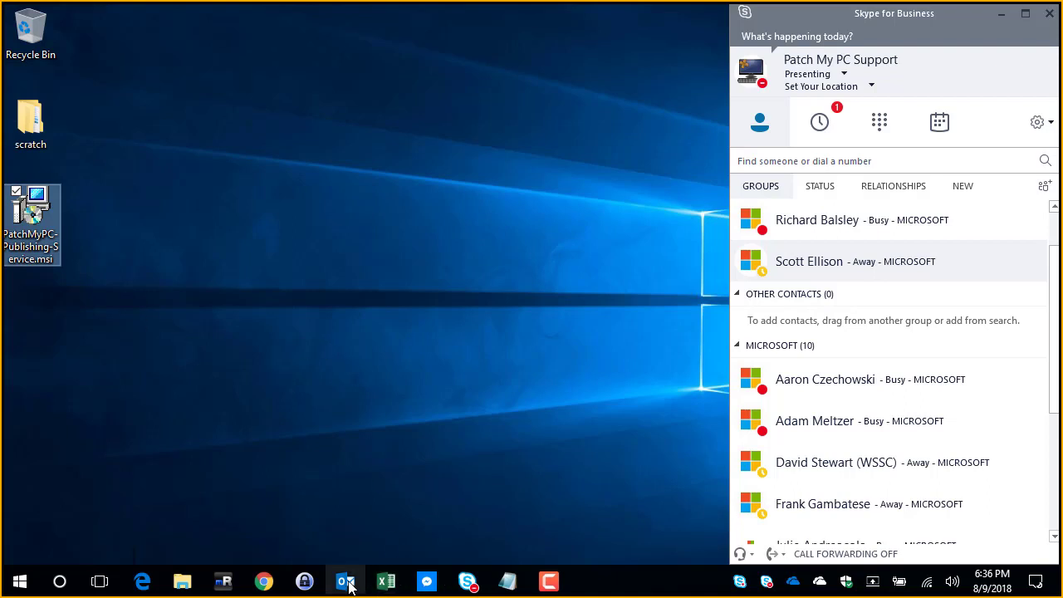
pyautogui.moveTo(223, 581)
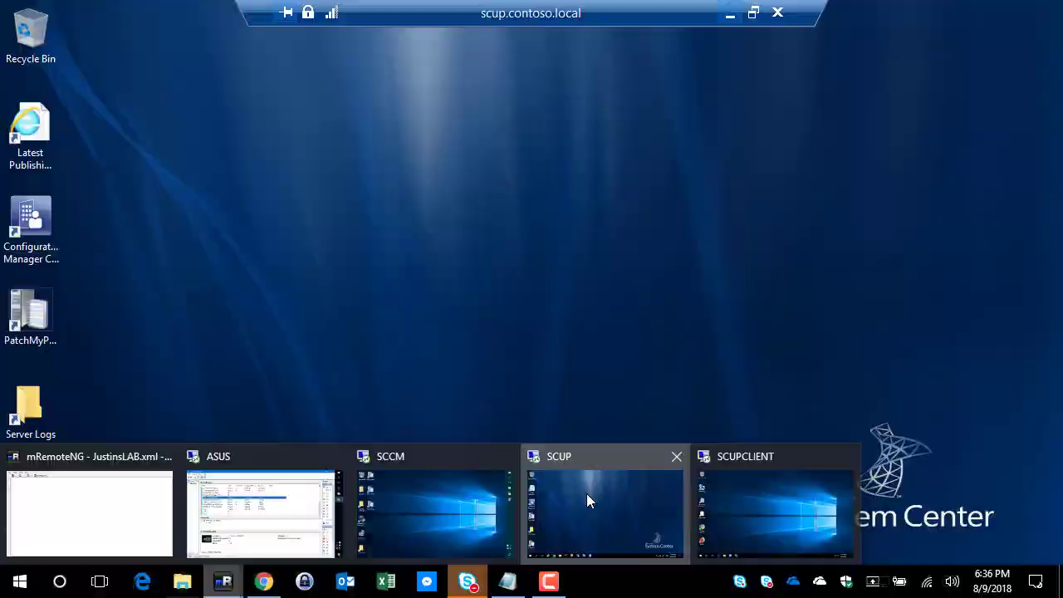
pyautogui.click(586, 493)
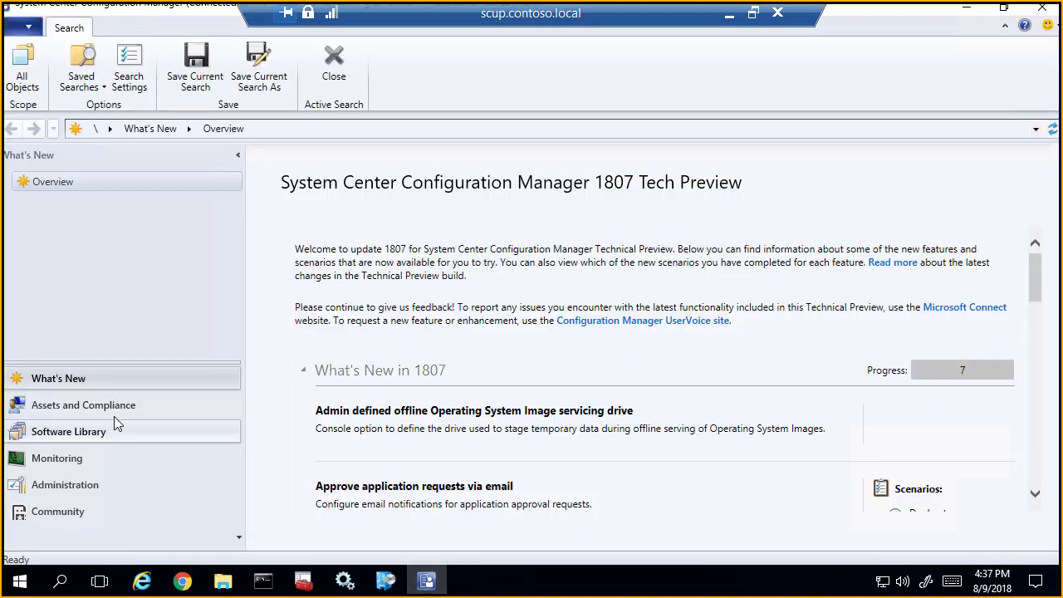
# Step: Check the All Software Updates list in the Configuration Manager Software Library, and minimize the console
pyautogui.click(108, 432)
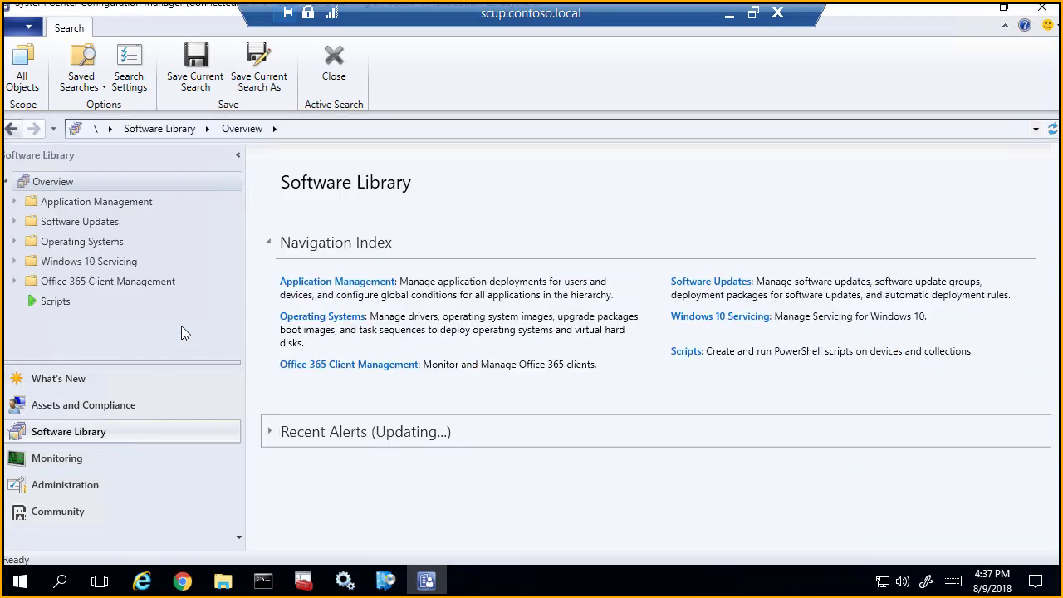
pyautogui.click(92, 224)
pyautogui.click(103, 243)
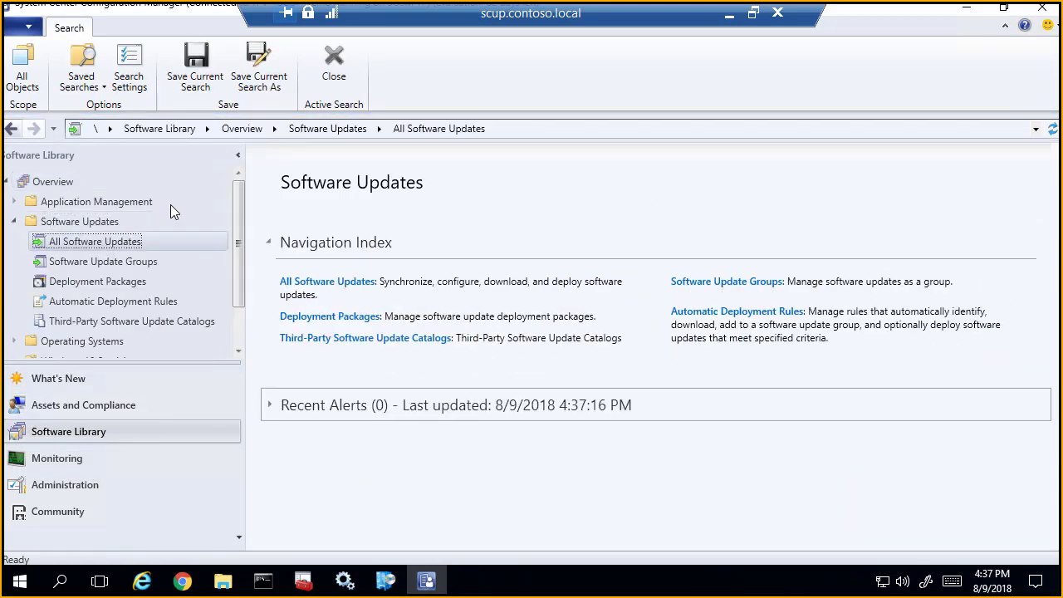
pyautogui.click(967, 10)
# Step: Start the Patch My PC Publishing Service installer and accept its license agreement
pyautogui.doubleClick(95, 41)
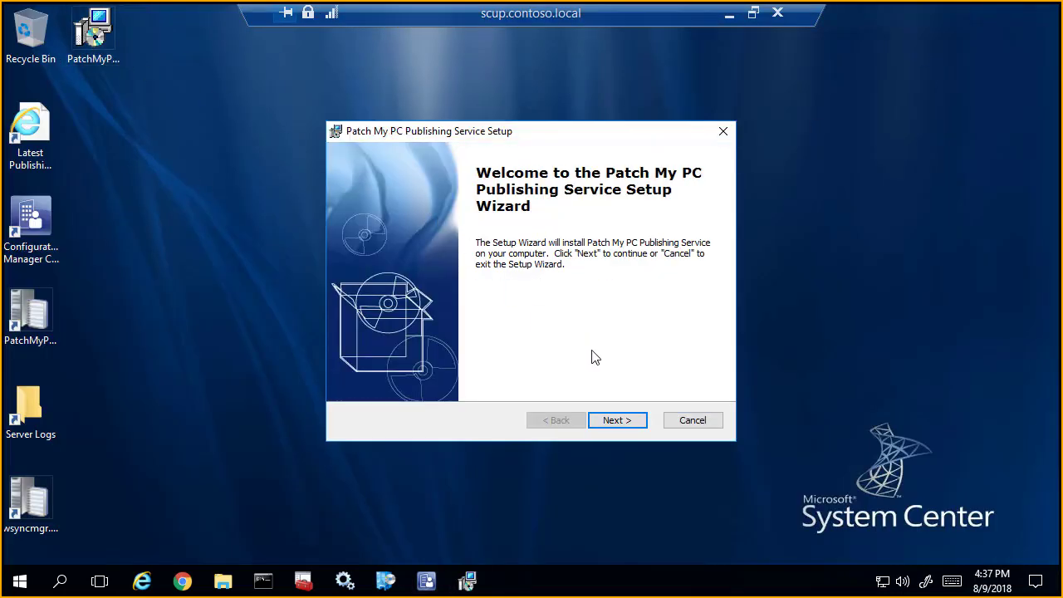
pyautogui.click(624, 422)
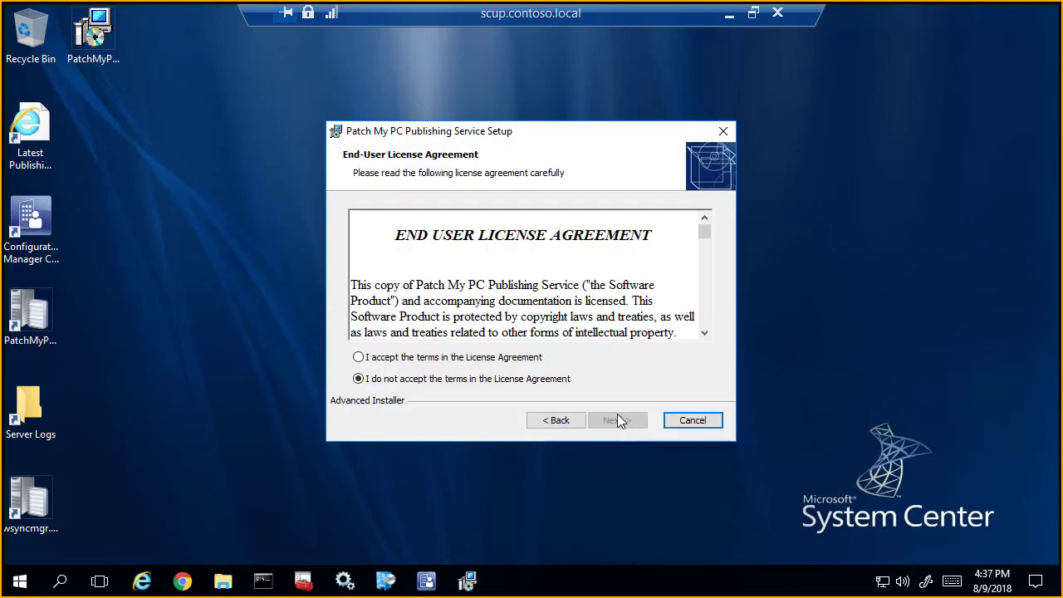
pyautogui.click(530, 359)
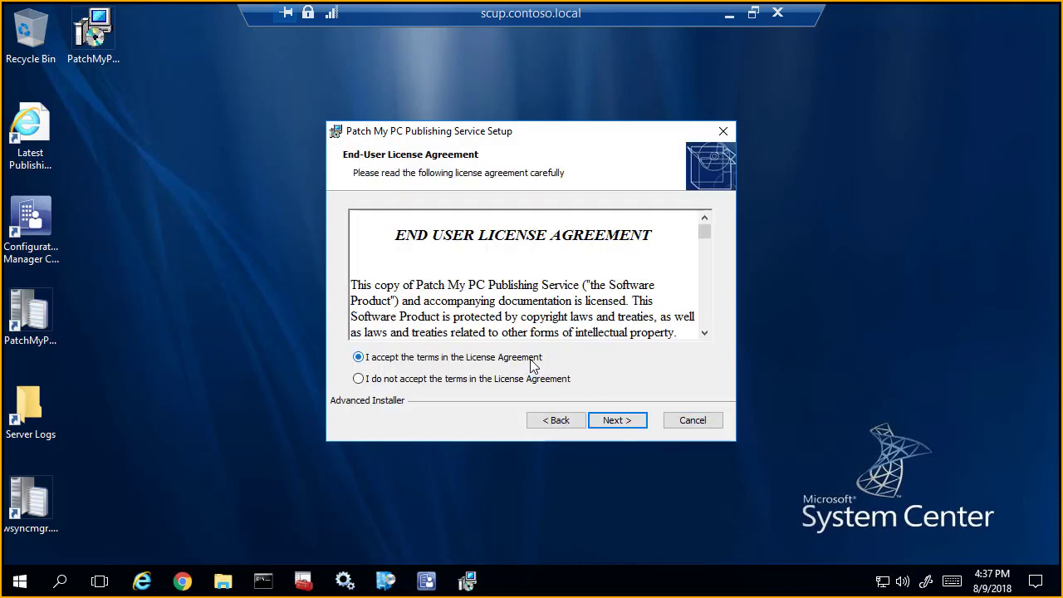
pyautogui.click(611, 422)
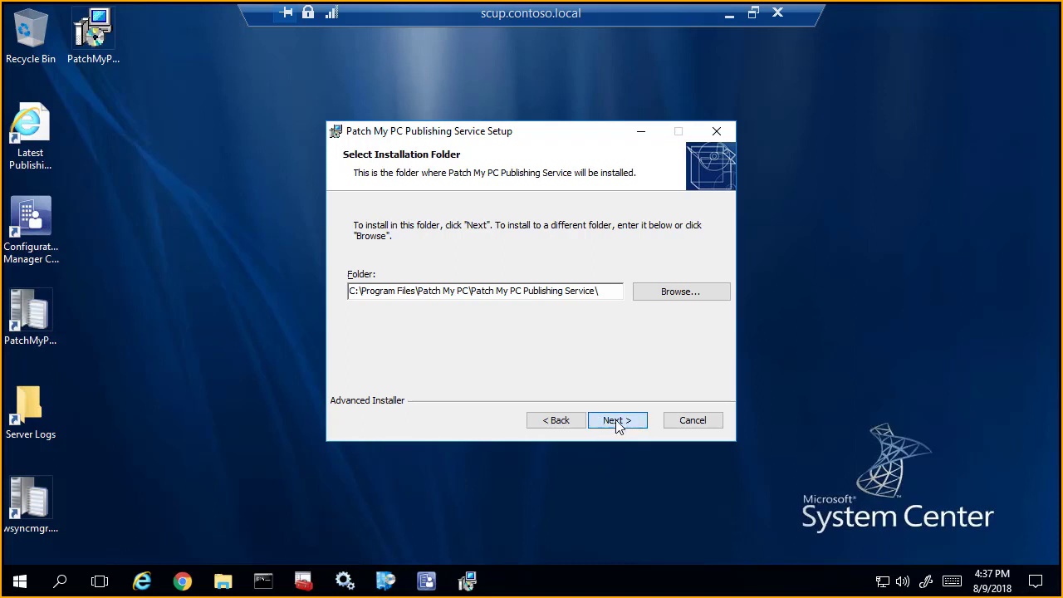
# Step: Install the publishing service in the default folder, approve the elevation requests, and launch it when setup finishes
pyautogui.click(616, 423)
pyautogui.click(621, 420)
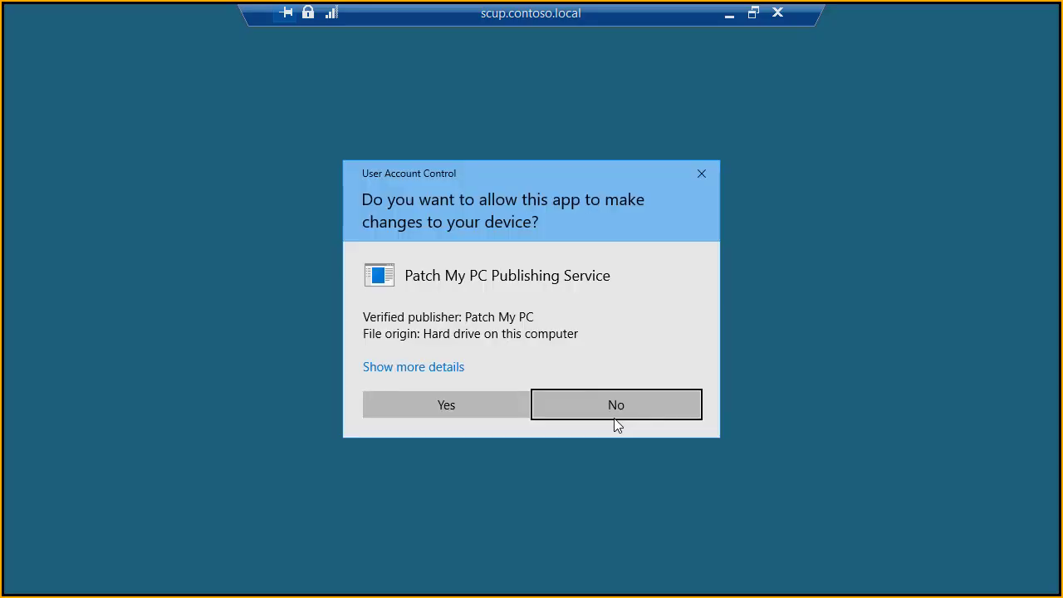
pyautogui.click(483, 404)
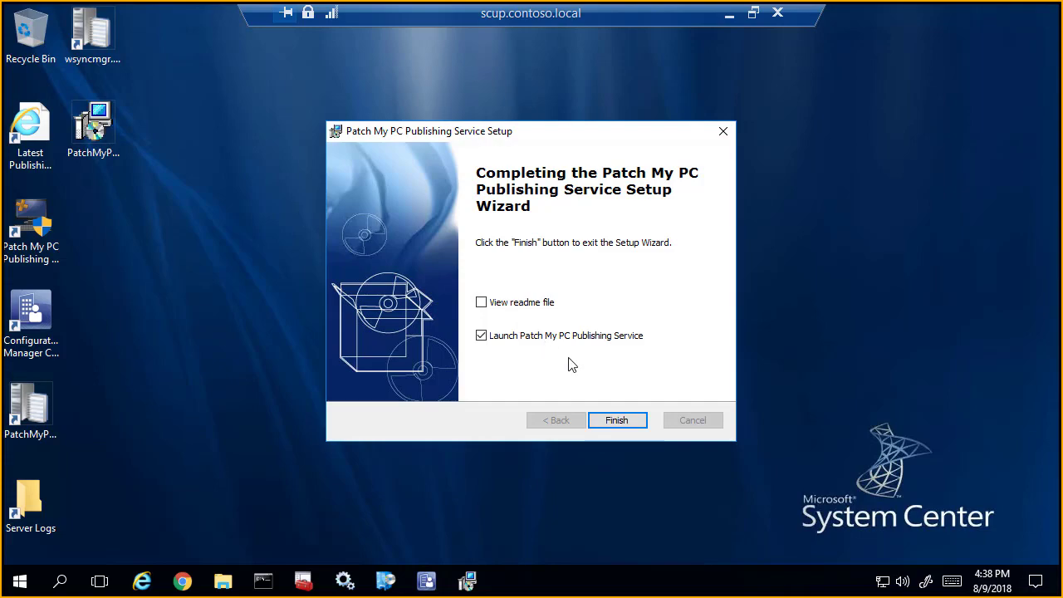
pyautogui.click(635, 420)
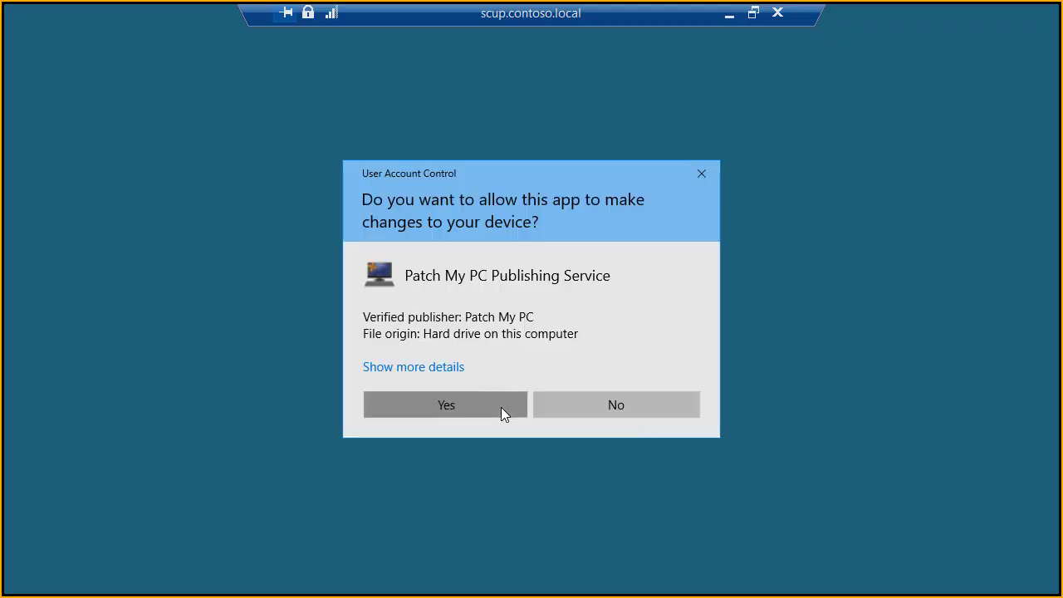
pyautogui.click(501, 407)
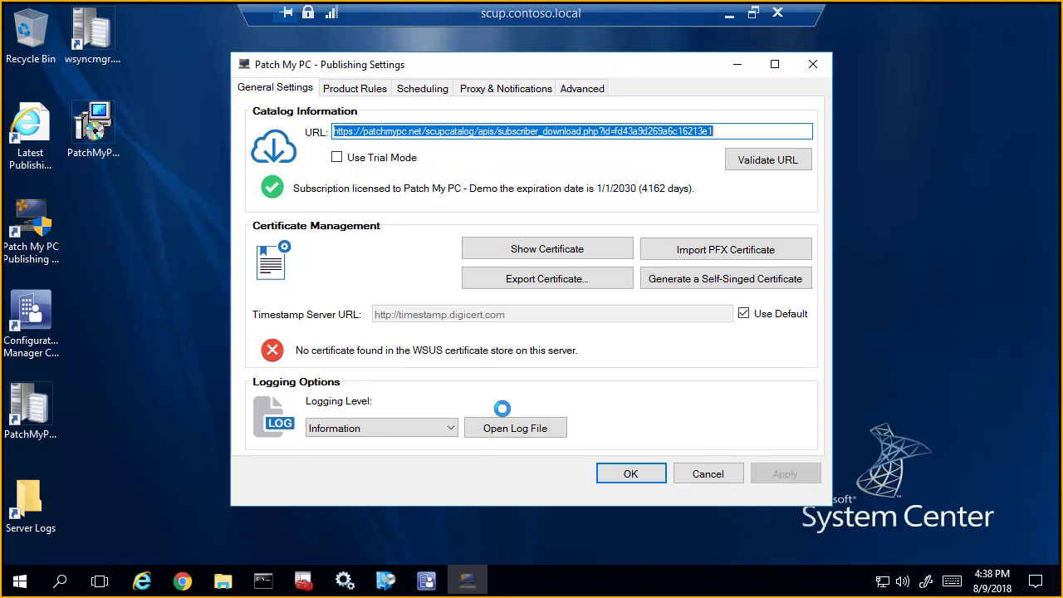
# Step: Switch to Chrome, visit patchmypc.net, and open the SCUP catalog's Supported Products page in a separate tab
pyautogui.click(182, 575)
pyautogui.rightClick(182, 574)
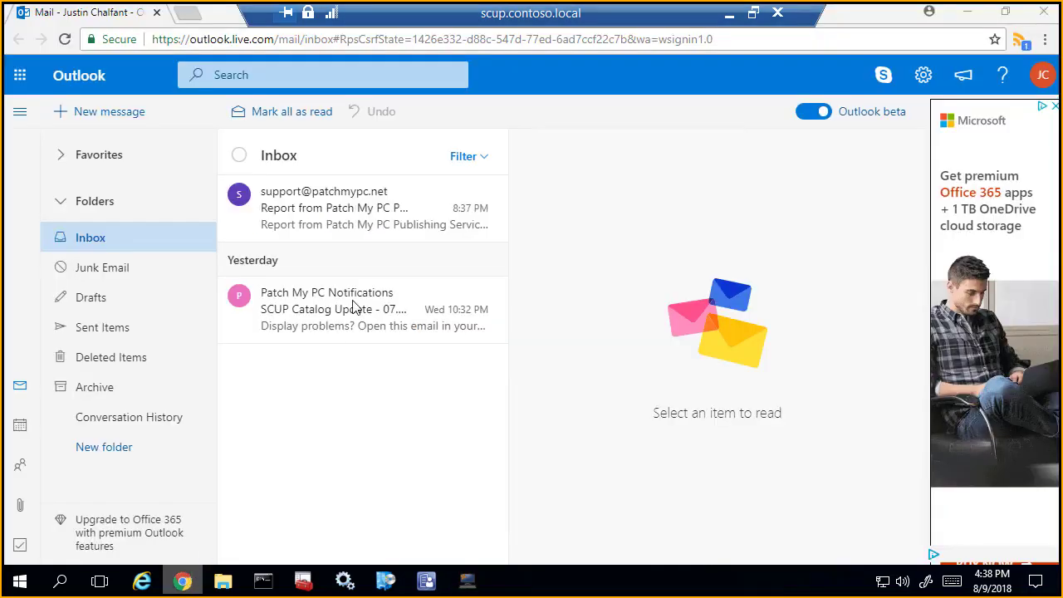
pyautogui.click(189, 14)
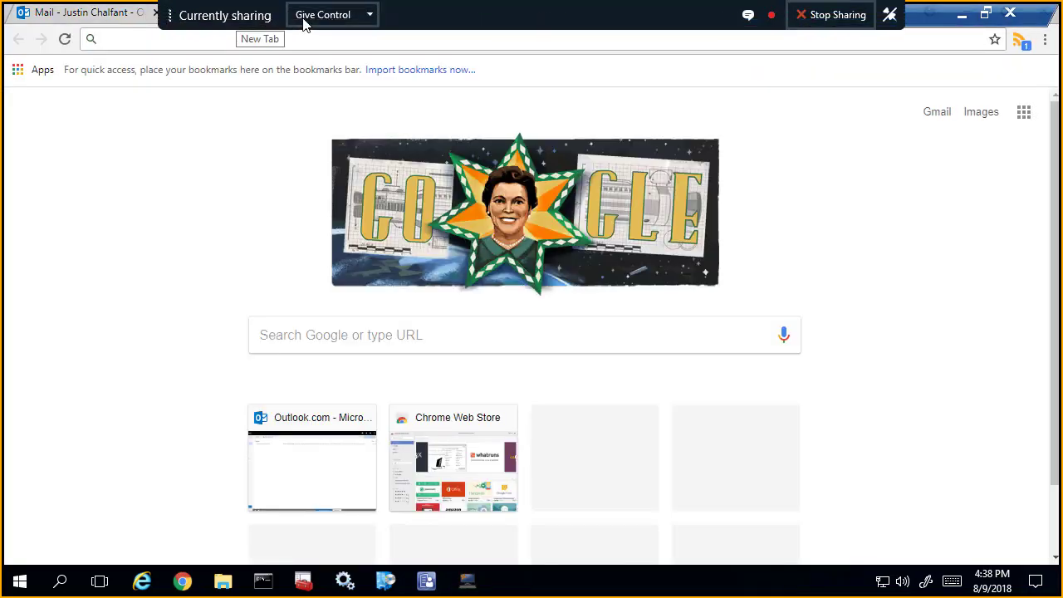
pyautogui.write('patch')
pyautogui.press('Return')
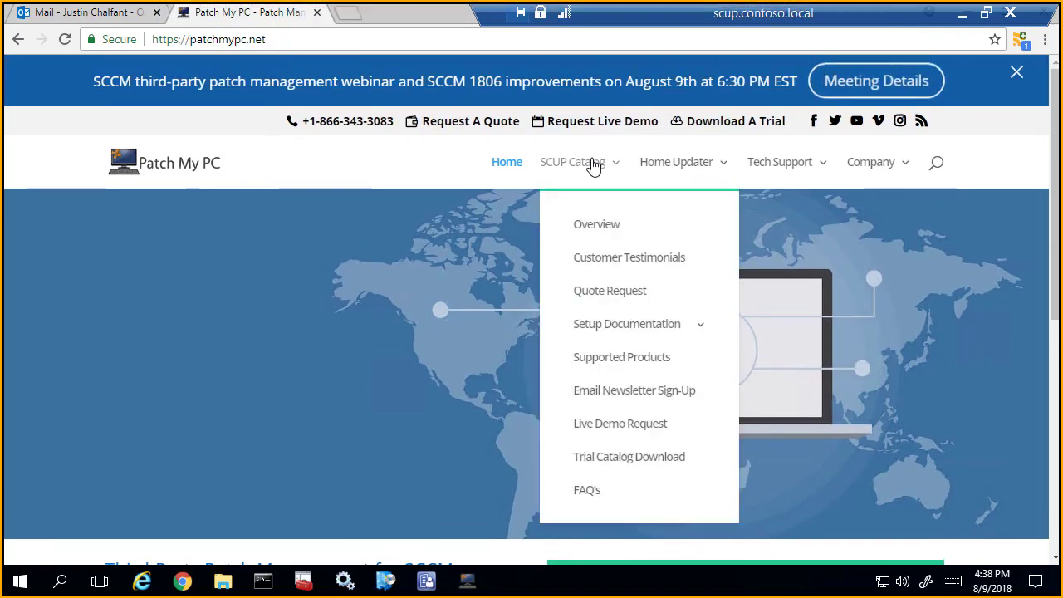
pyautogui.moveTo(572, 172)
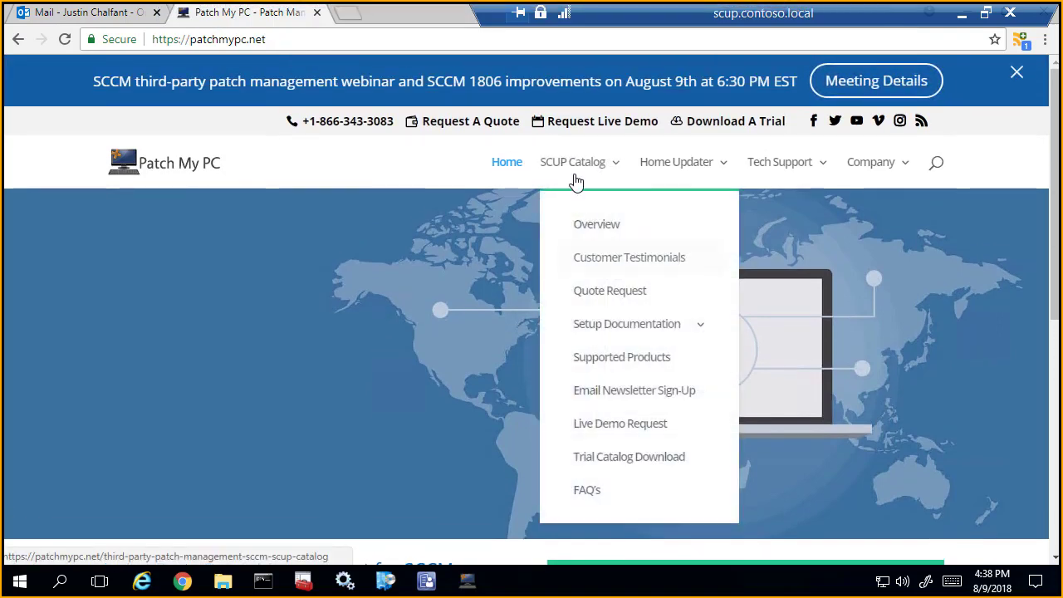
pyautogui.middleClick(636, 357)
pyautogui.click(414, 14)
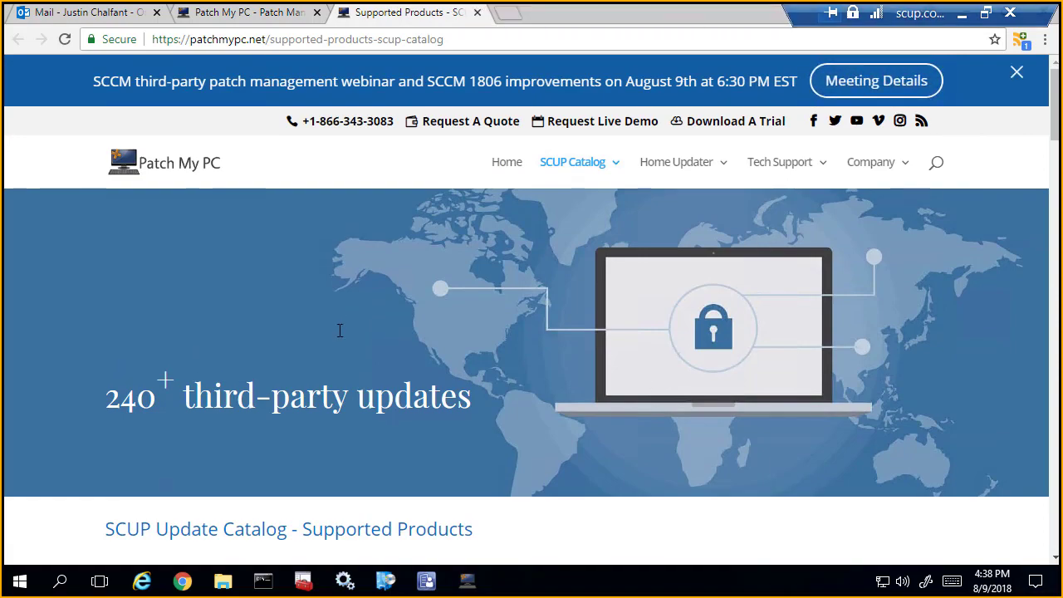
# Step: Review the supported products list, expand the 7-Zip entry to see its versions, and minimize the browser
pyautogui.scroll(-4, 340, 330)
pyautogui.scroll(-2, 340, 330)
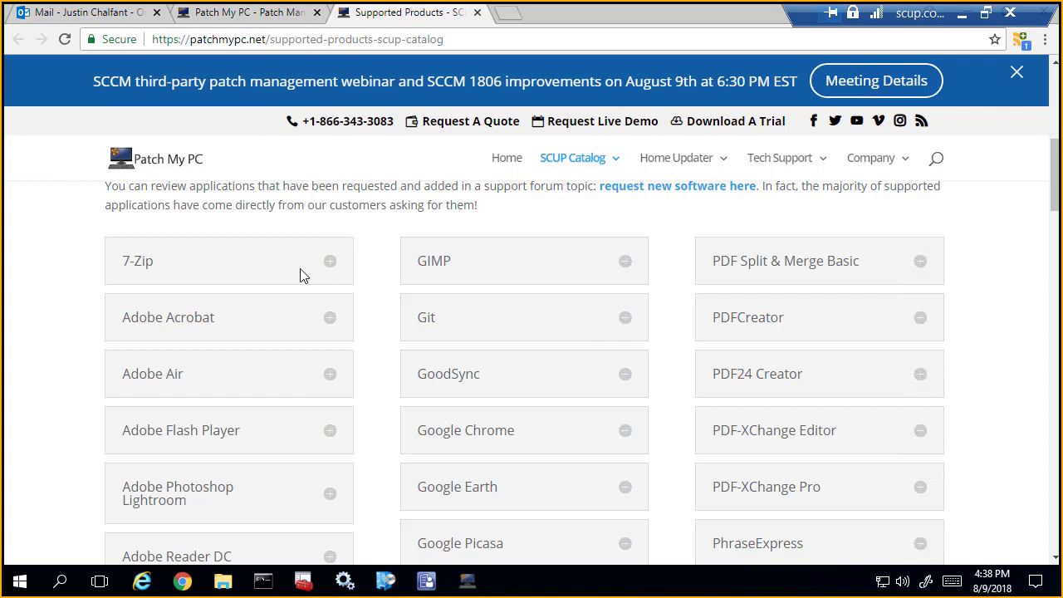
pyautogui.click(148, 269)
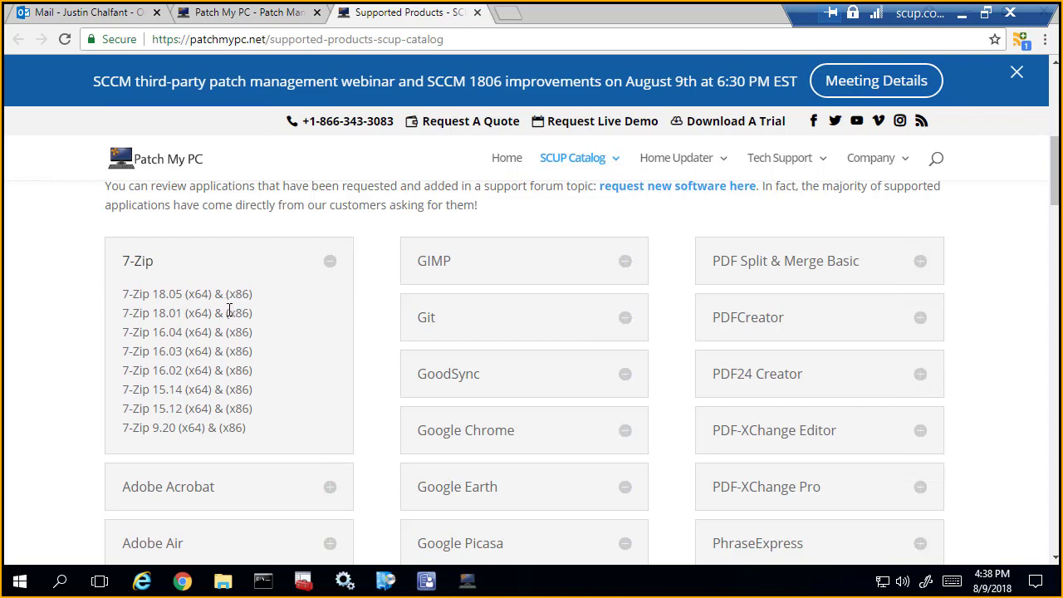
pyautogui.scroll(-2, 227, 307)
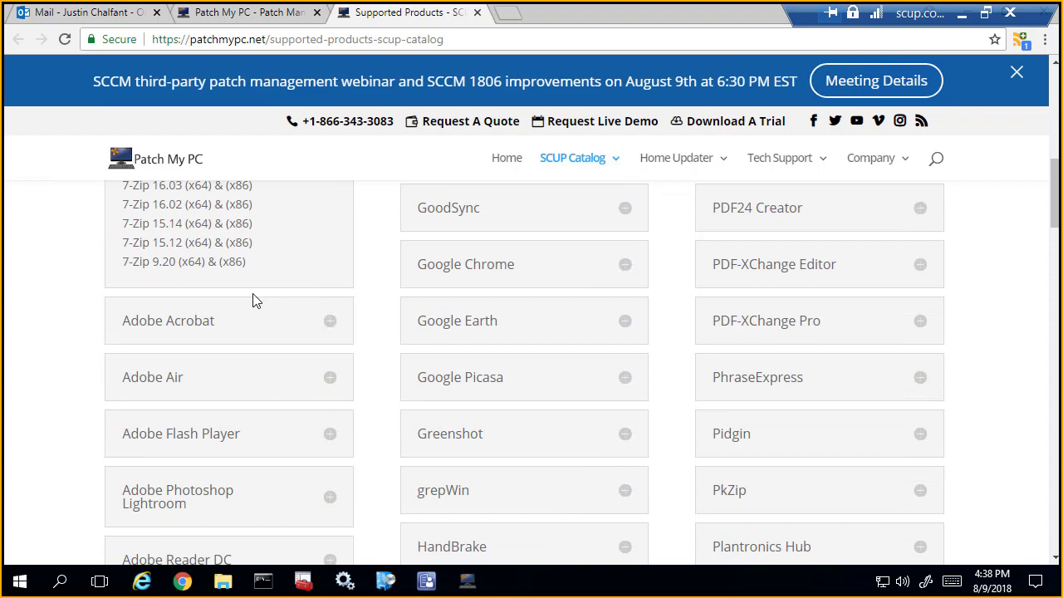
pyautogui.scroll(1, 254, 299)
pyautogui.moveTo(923, 14); pyautogui.dragTo(821, 14)
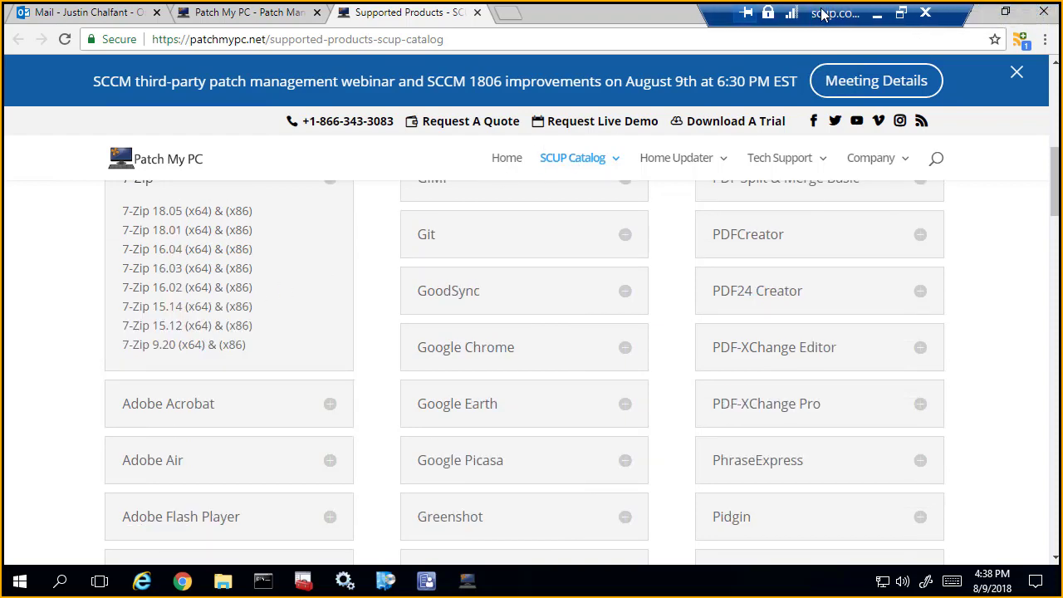
pyautogui.click(966, 13)
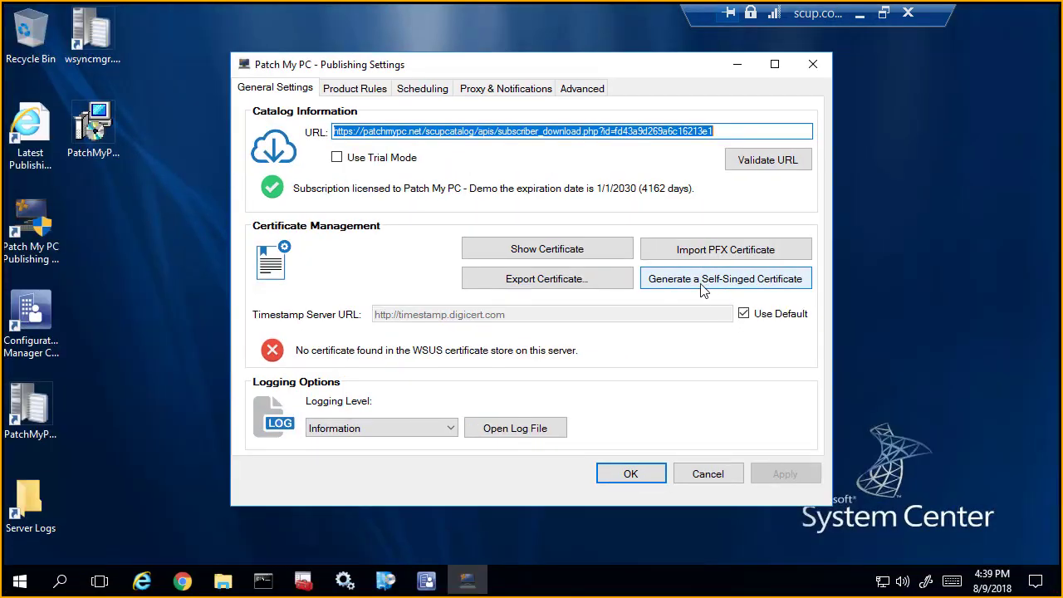
# Step: Generate a self-signed WSUS code-signing certificate valid for 5 years with a 2048-bit key
pyautogui.click(703, 288)
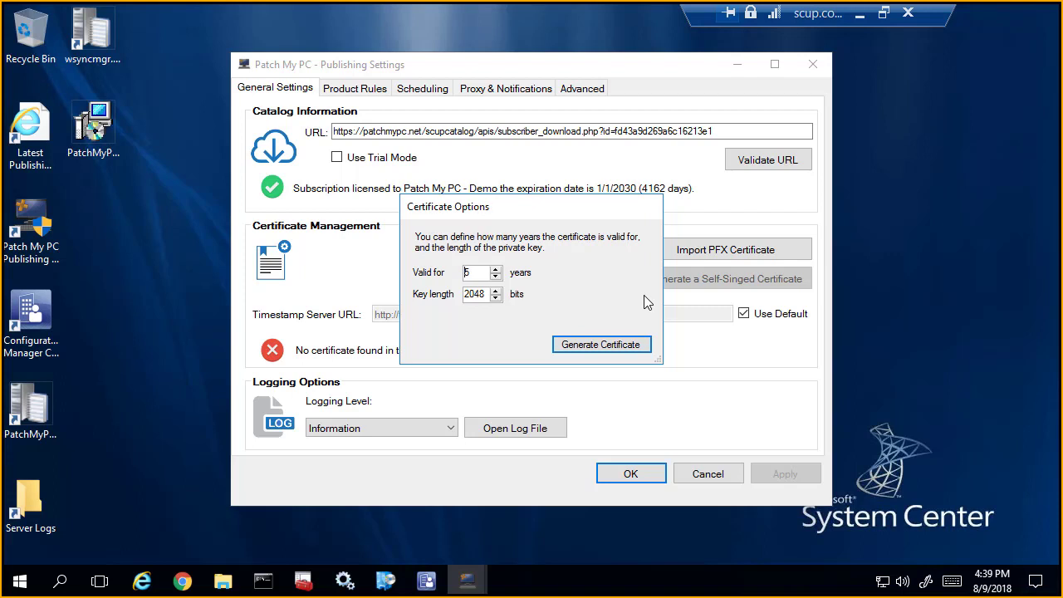
pyautogui.click(621, 349)
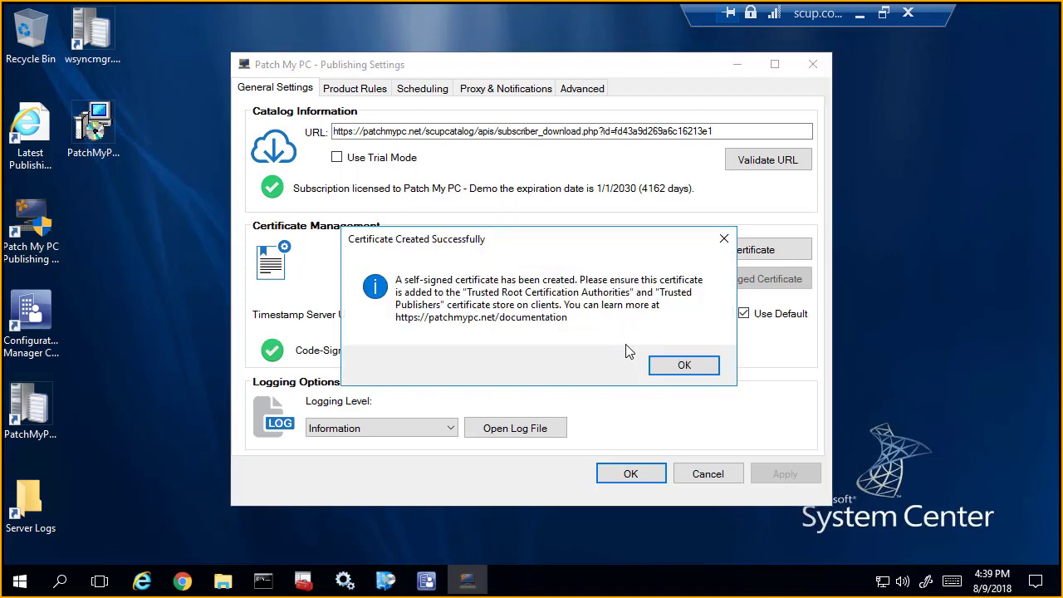
pyautogui.click(683, 368)
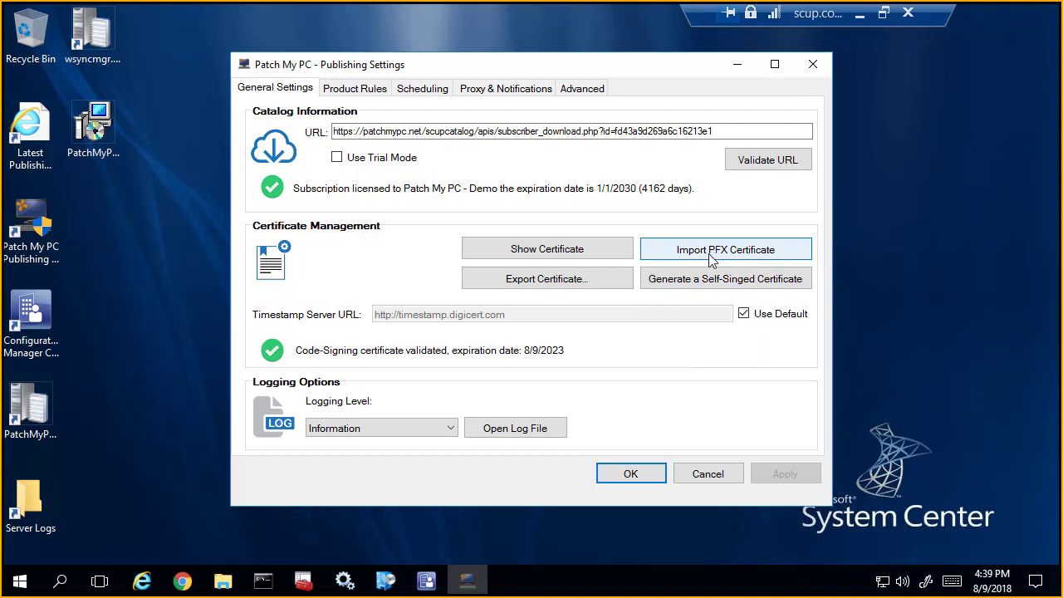
# Step: In the product rules, expand all vendors, search for "java" and enable Oracle Java 8 (x86) for publishing
pyautogui.click(364, 92)
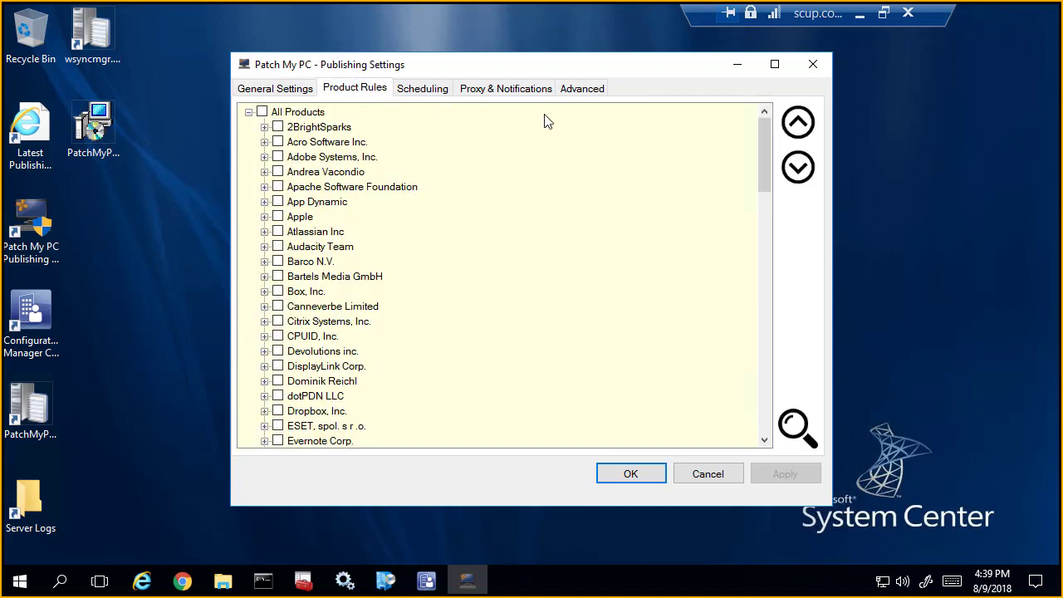
pyautogui.click(797, 170)
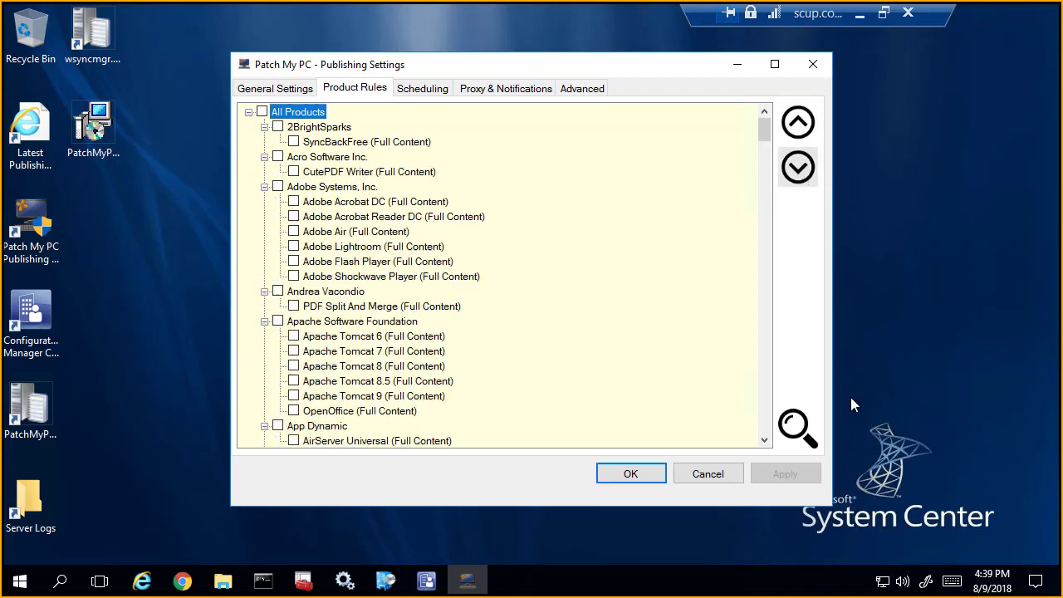
pyautogui.click(788, 423)
pyautogui.write('java')
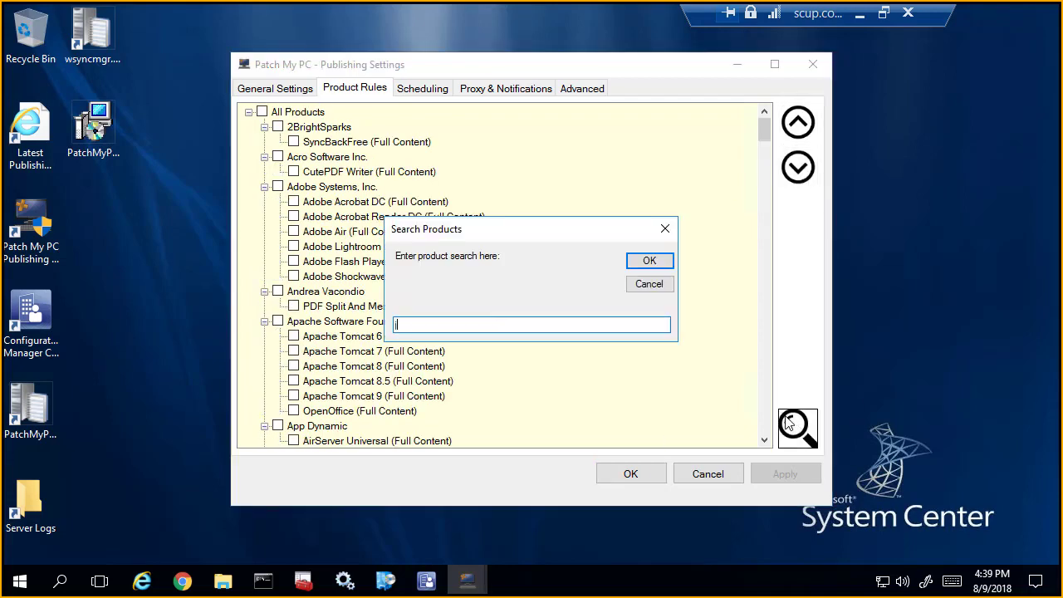
pyautogui.press('Return')
pyautogui.scroll(-3, 415, 387)
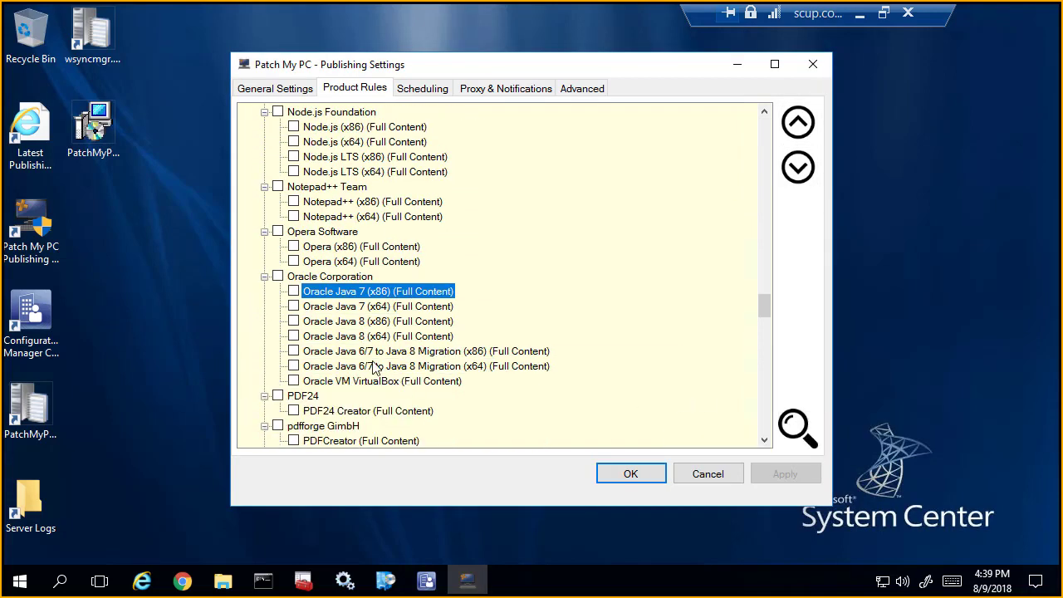
pyautogui.click(294, 322)
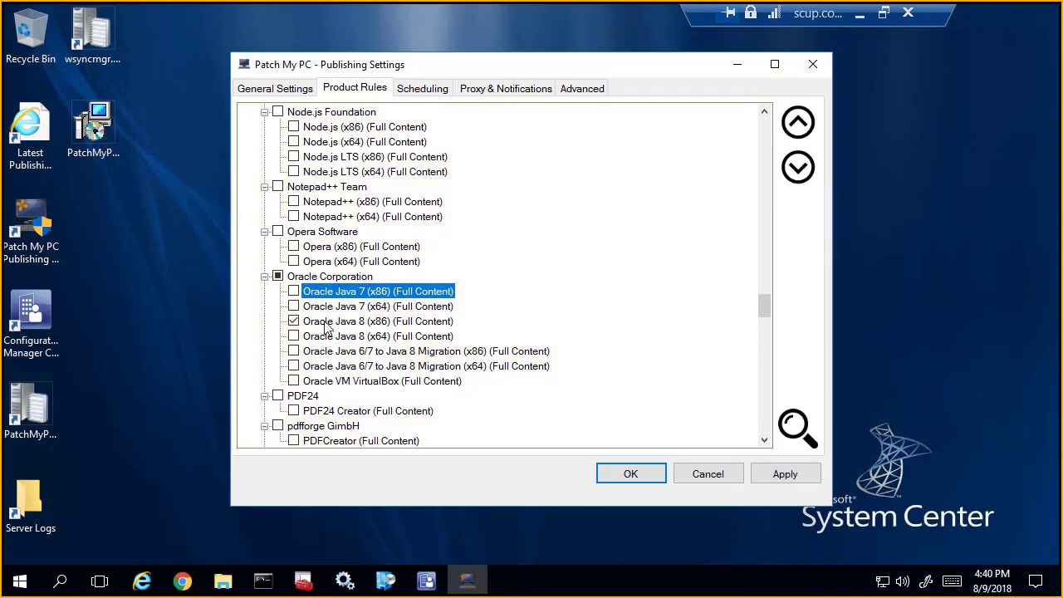
pyautogui.click(330, 324)
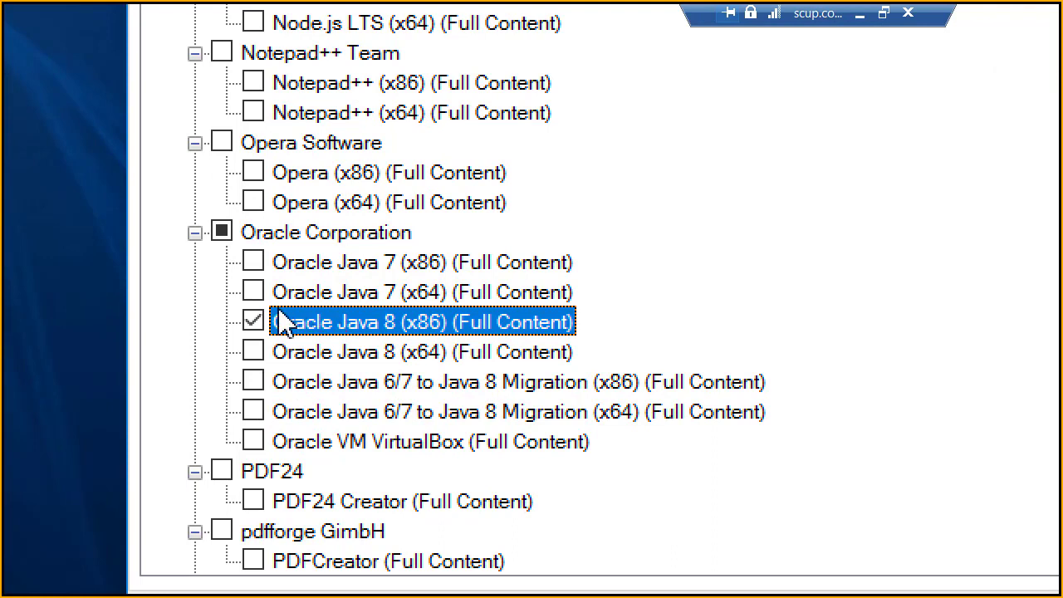
# Step: For Oracle Java 8 (x86), turn on auto killing conflicting processes and choose skipping installation if conflicting processes are running
pyautogui.rightClick(312, 333)
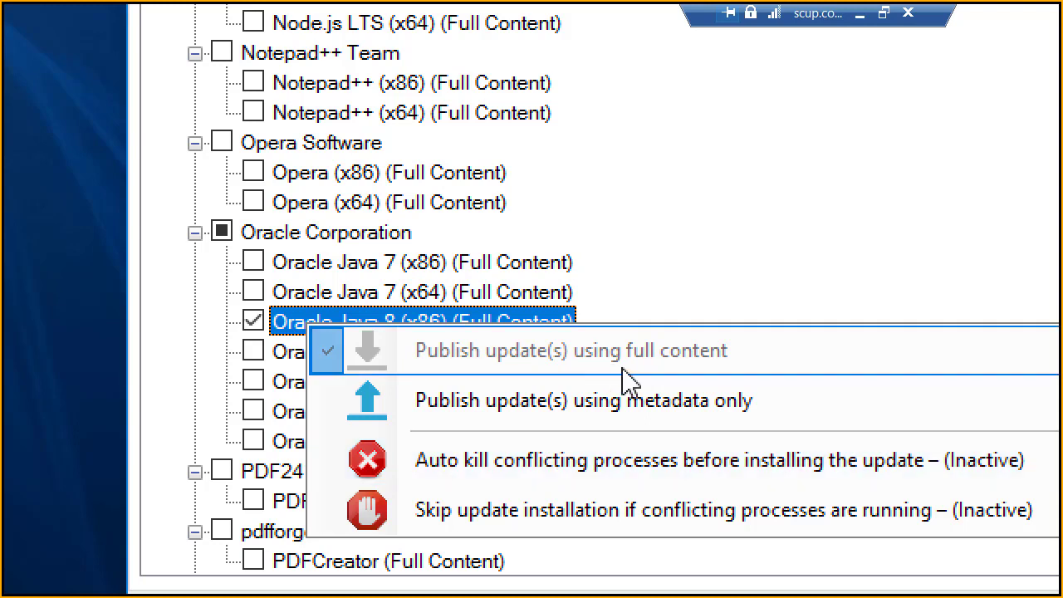
pyautogui.click(694, 463)
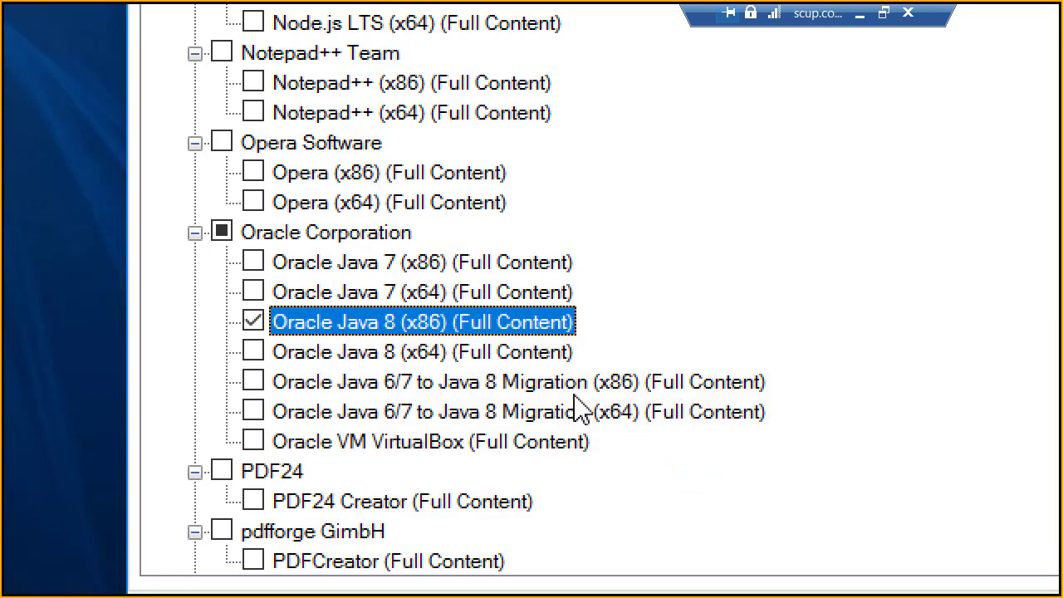
pyautogui.rightClick(442, 320)
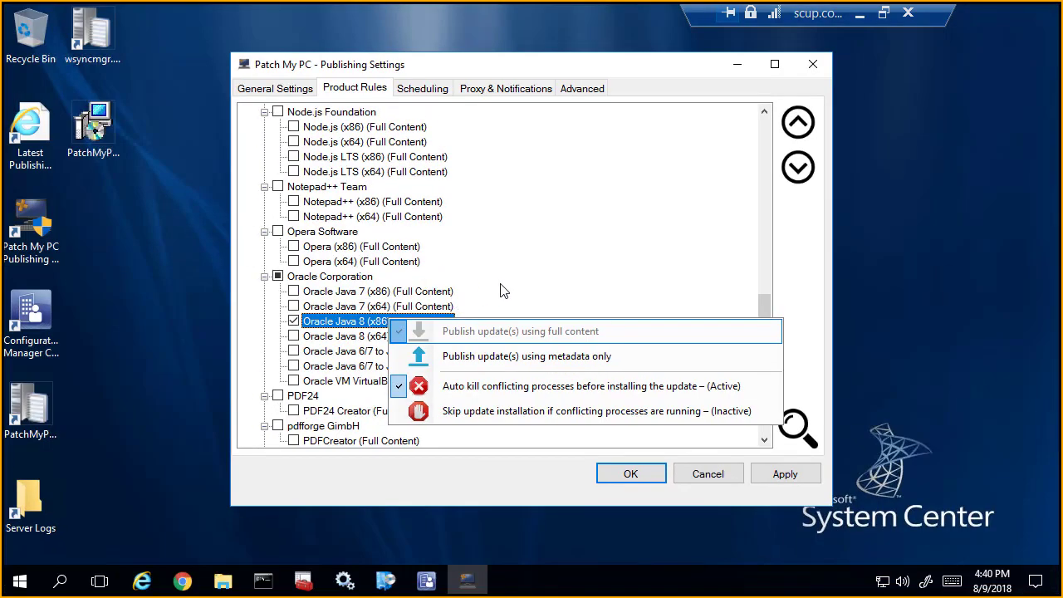
pyautogui.click(652, 406)
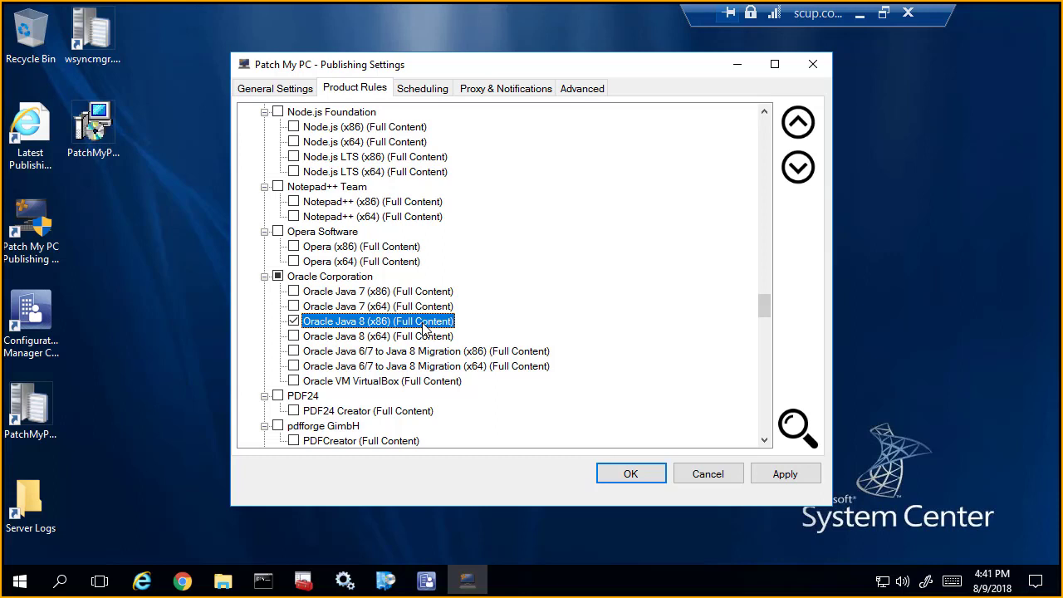
# Step: Review the publishing options available for All Products as a whole
pyautogui.scroll(15, 601, 292)
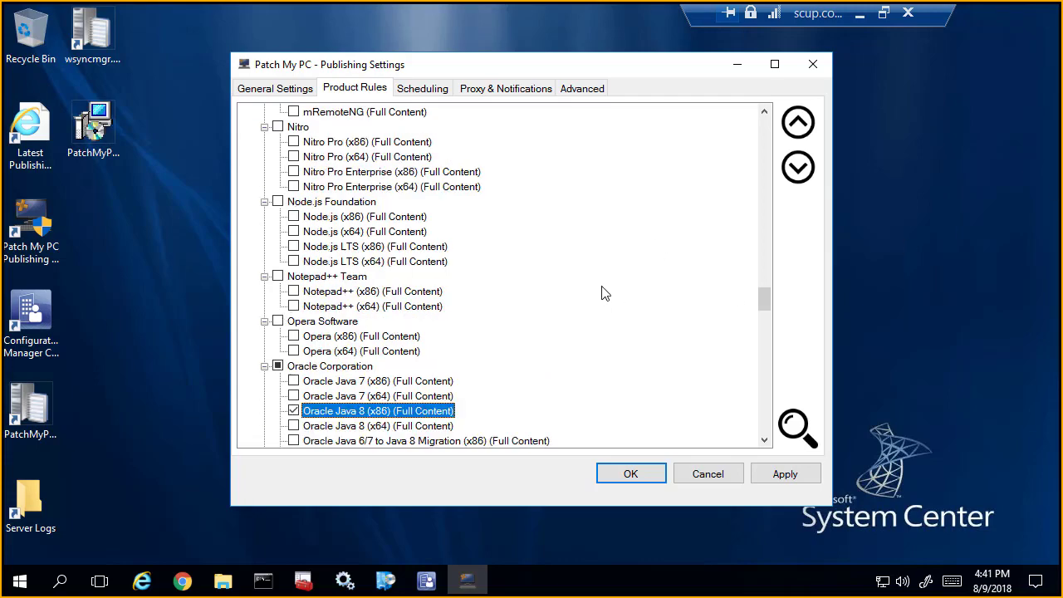
pyautogui.scroll(20, 611, 278)
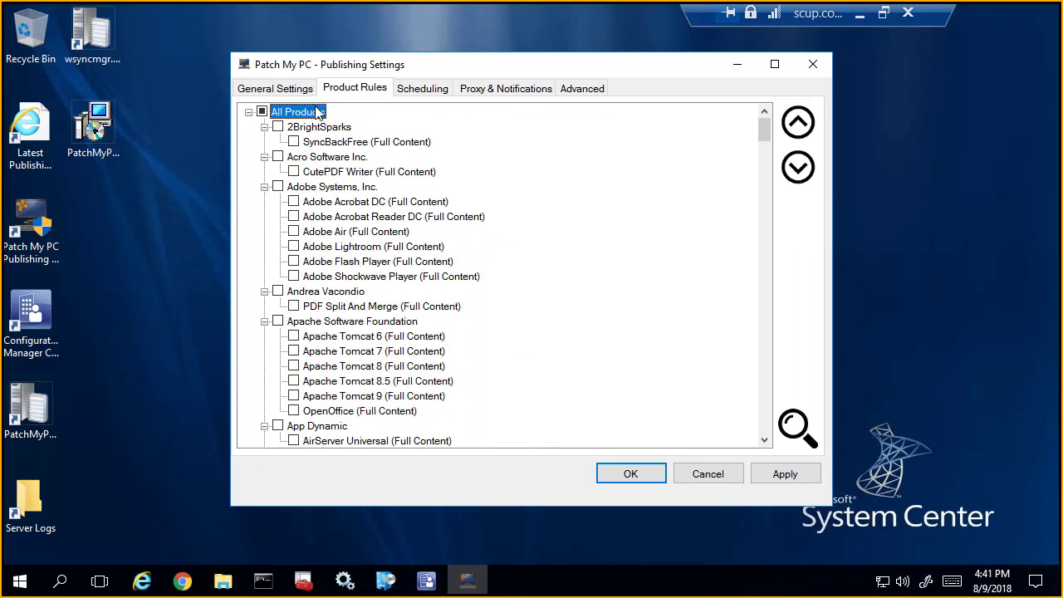
pyautogui.rightClick(308, 109)
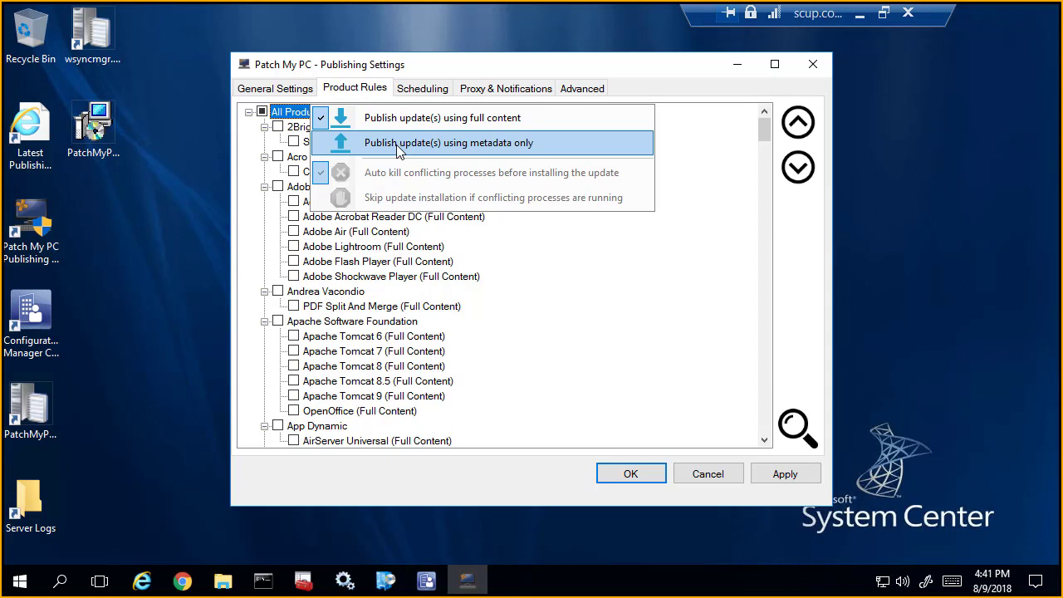
pyautogui.click(688, 219)
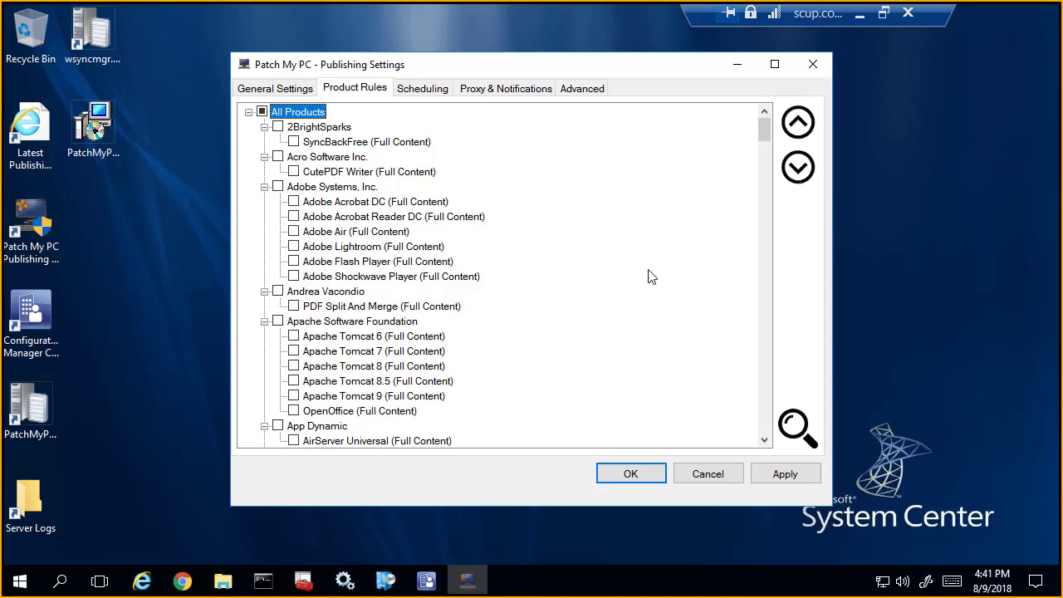
# Step: Search the products for "fire", enable Mozilla Firefox (x64) and apply the change
pyautogui.scroll(-20, 617, 221)
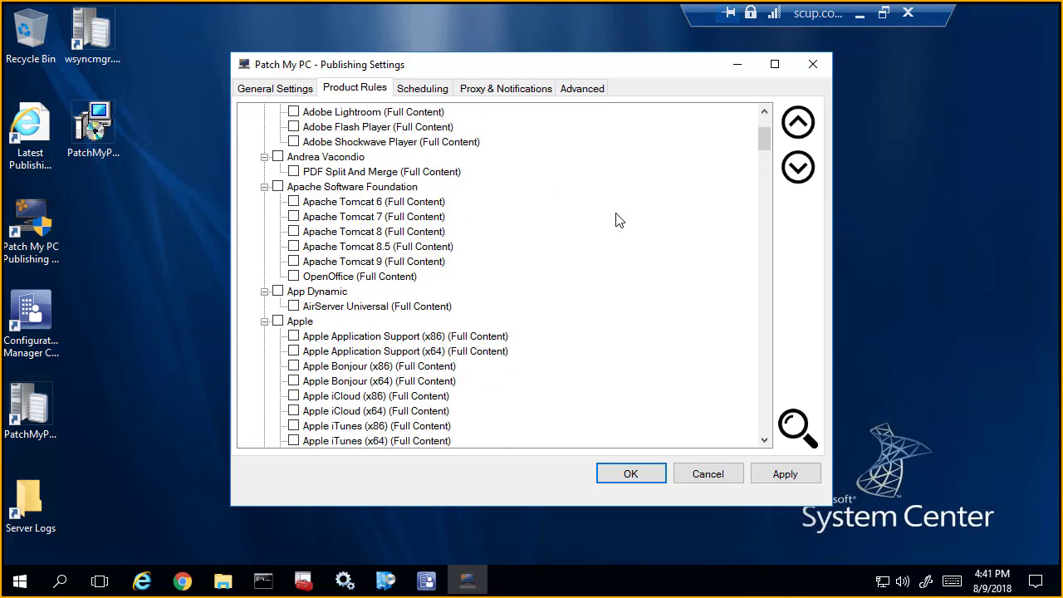
pyautogui.scroll(-20, 617, 201)
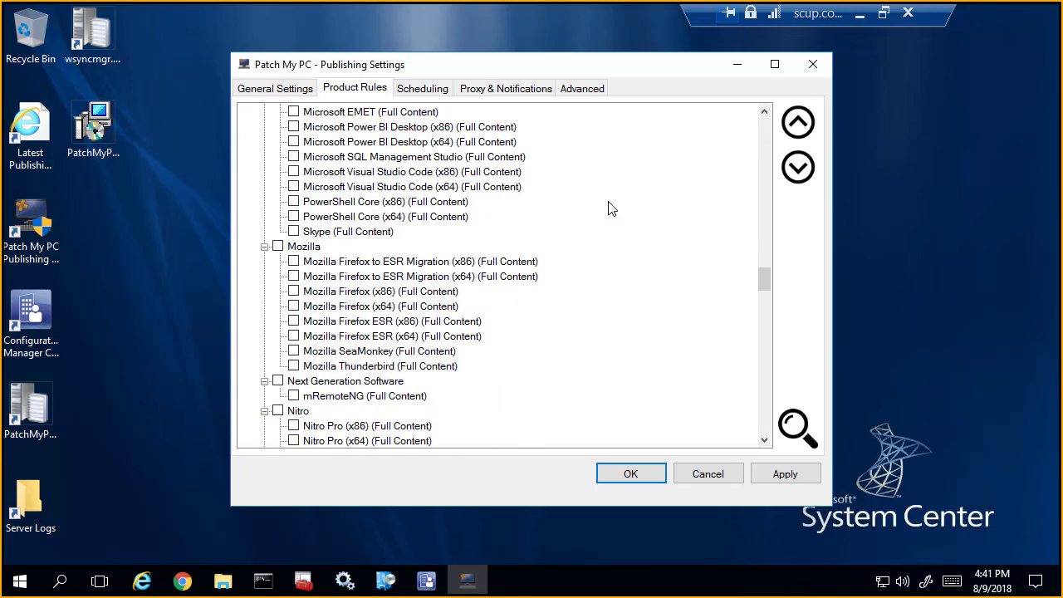
pyautogui.click(797, 428)
pyautogui.write('fire')
pyautogui.press('Return')
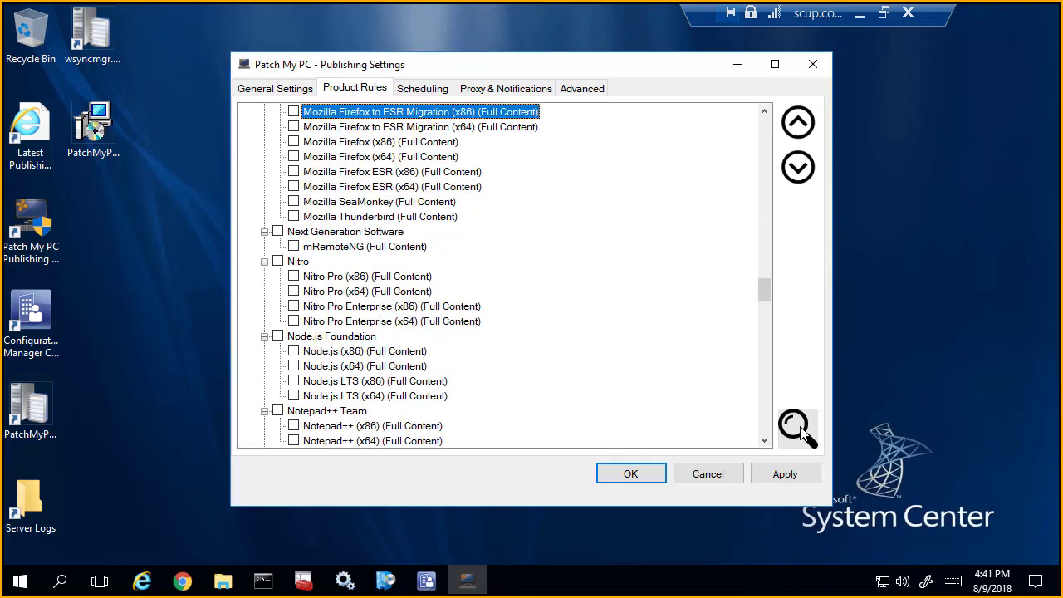
pyautogui.click(294, 156)
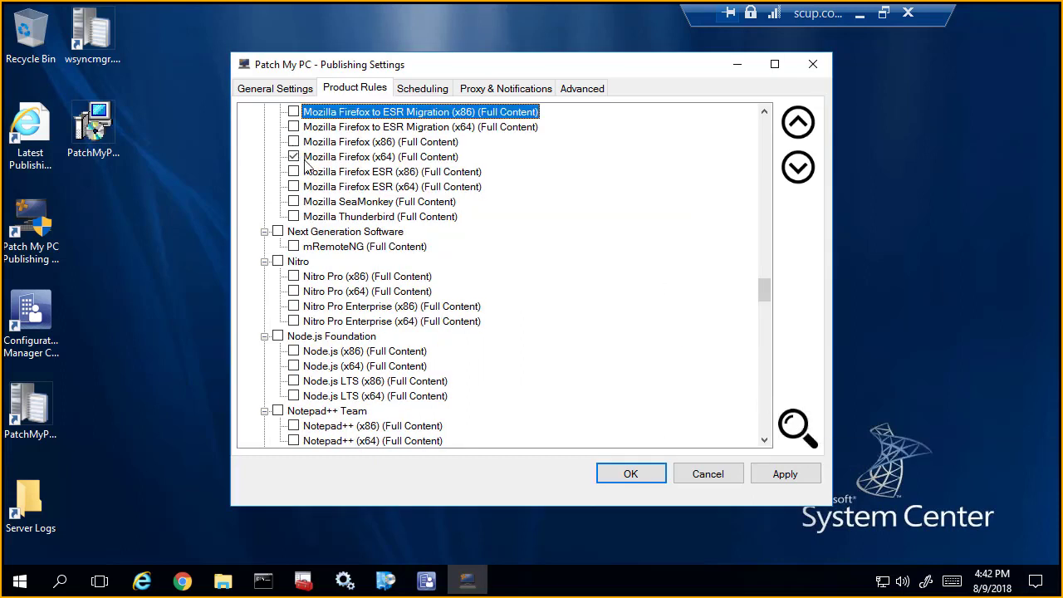
pyautogui.click(785, 475)
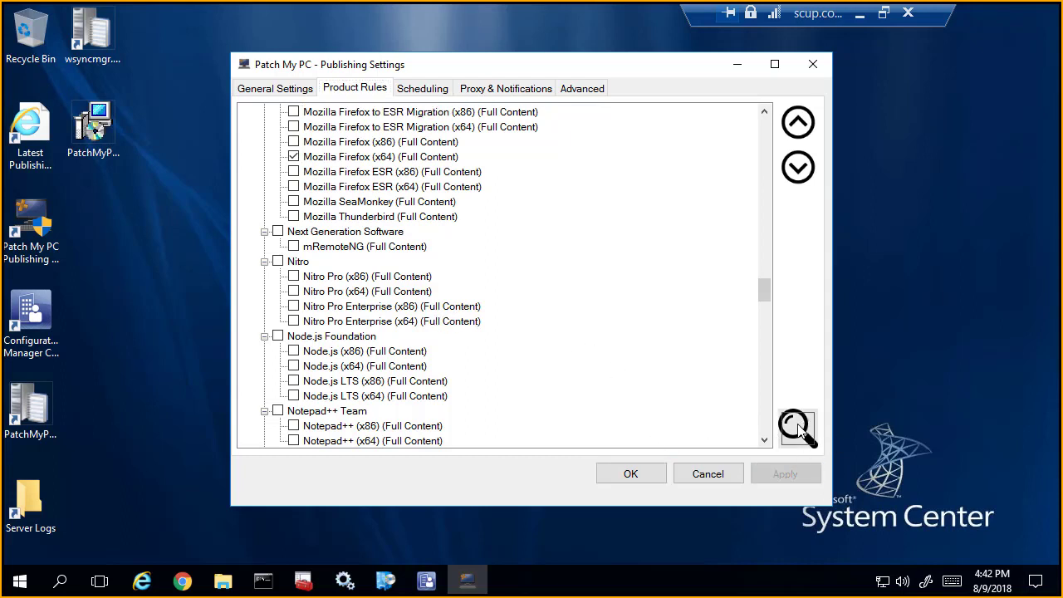
# Step: Search for "adobe", enable all Adobe Systems, Inc. products, set them to publish metadata only, and apply the change
pyautogui.click(797, 426)
pyautogui.write('adobe')
pyautogui.press('Return')
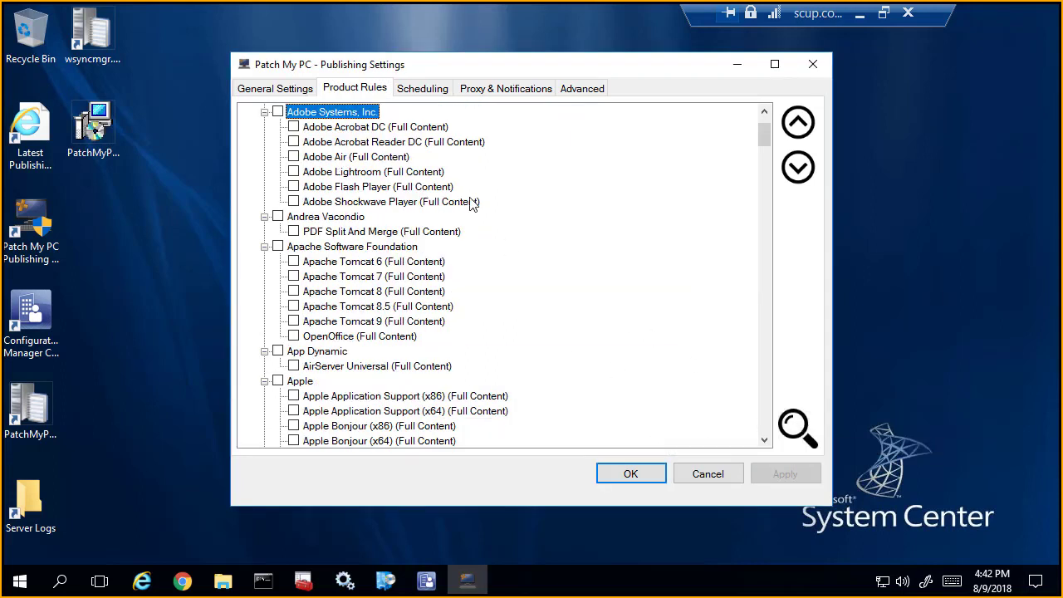
pyautogui.click(278, 111)
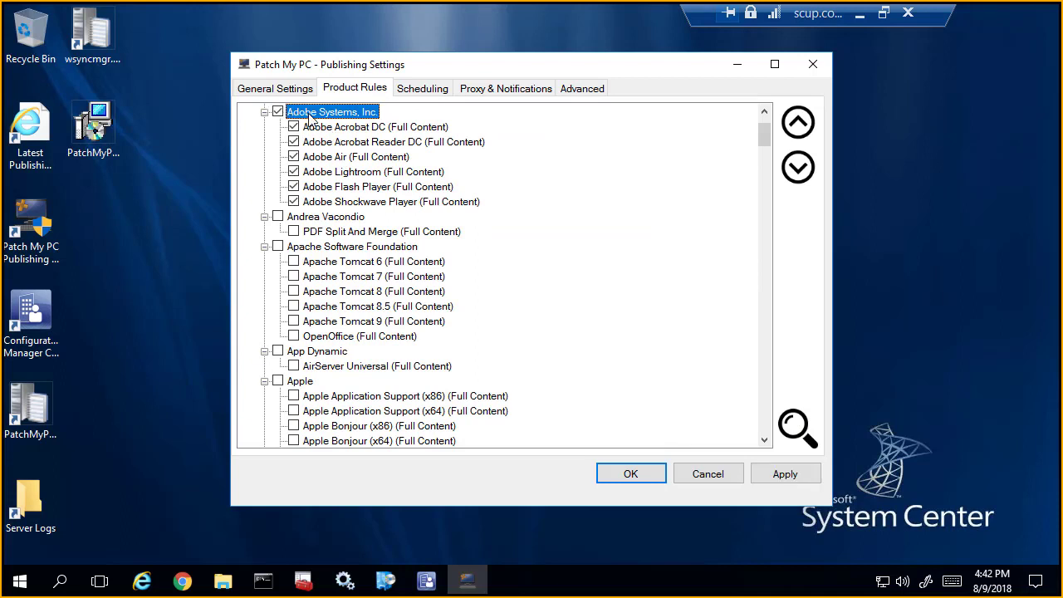
pyautogui.rightClick(309, 118)
pyautogui.click(395, 153)
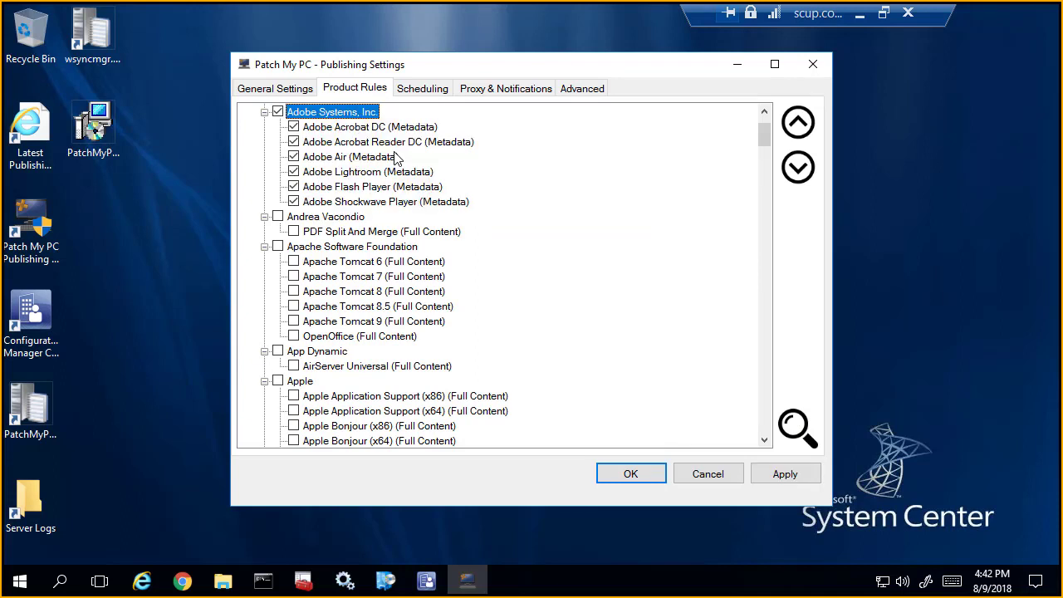
pyautogui.click(766, 473)
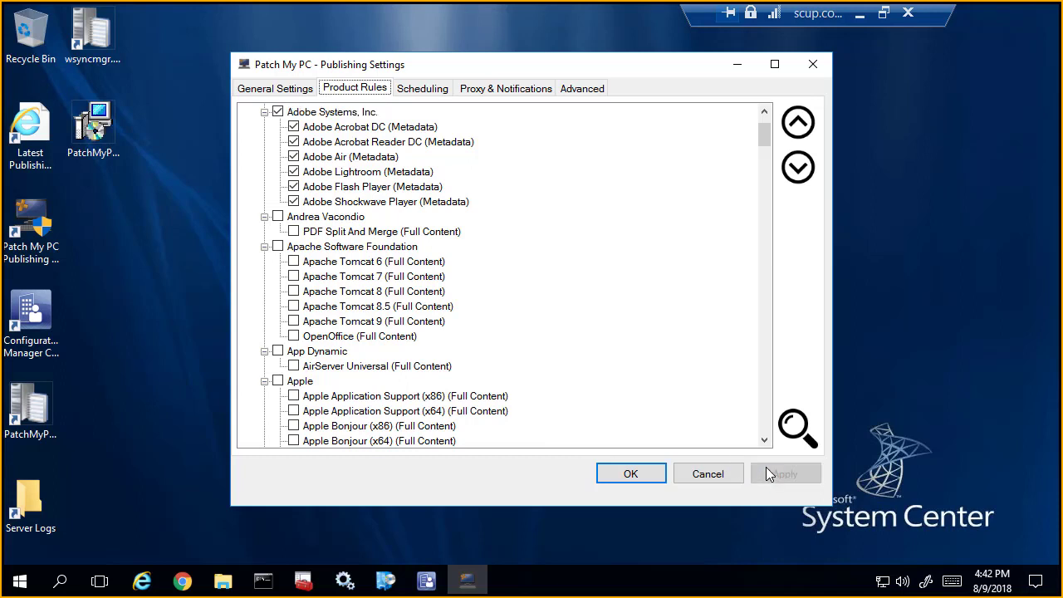
# Step: Open the publishing schedule, trigger an immediate run of the publishing service, and acknowledge the request
pyautogui.click(429, 91)
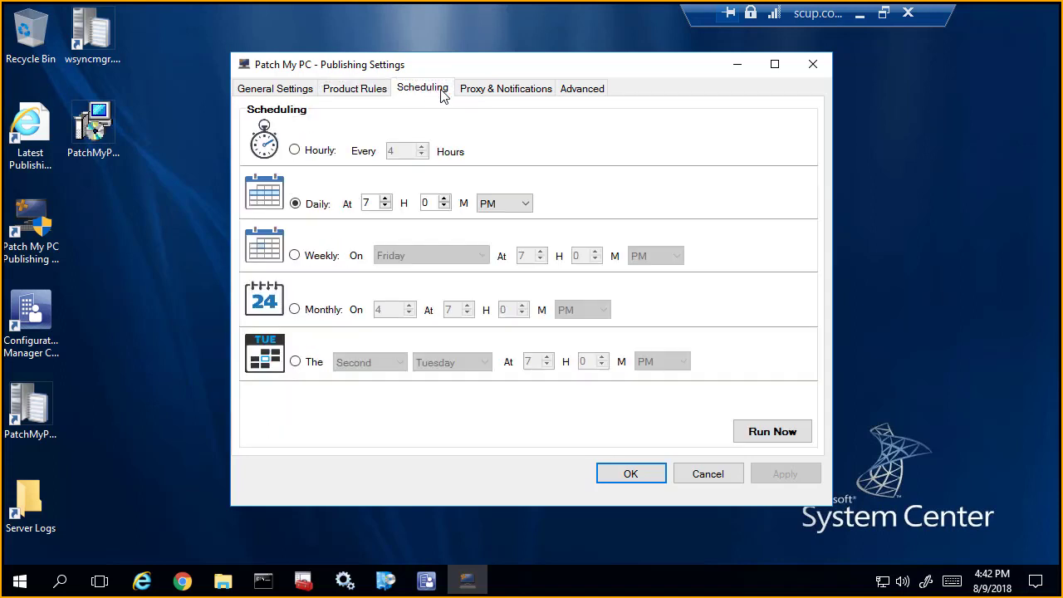
pyautogui.click(782, 432)
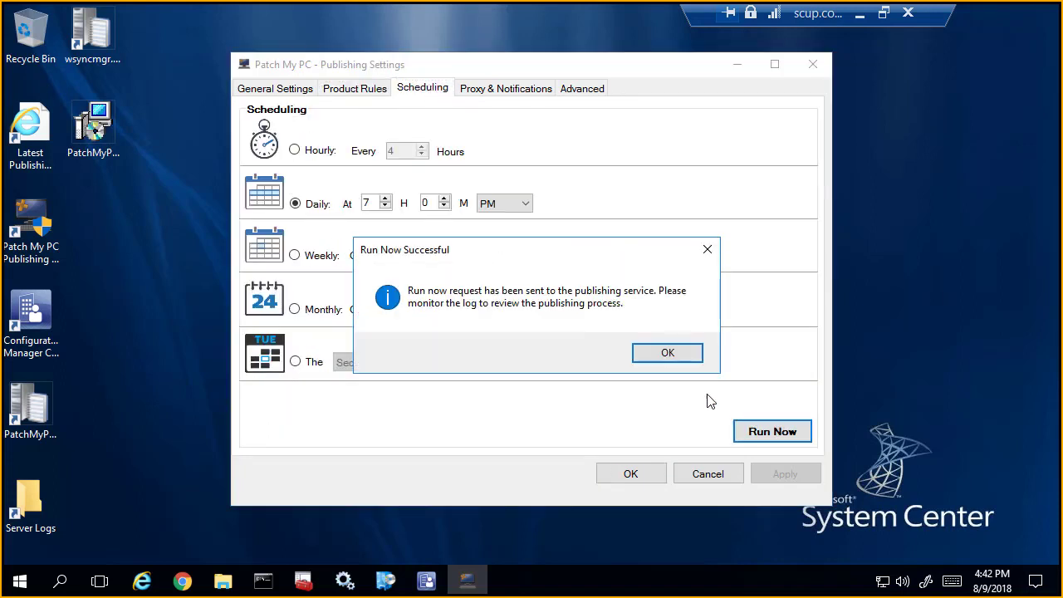
pyautogui.click(676, 358)
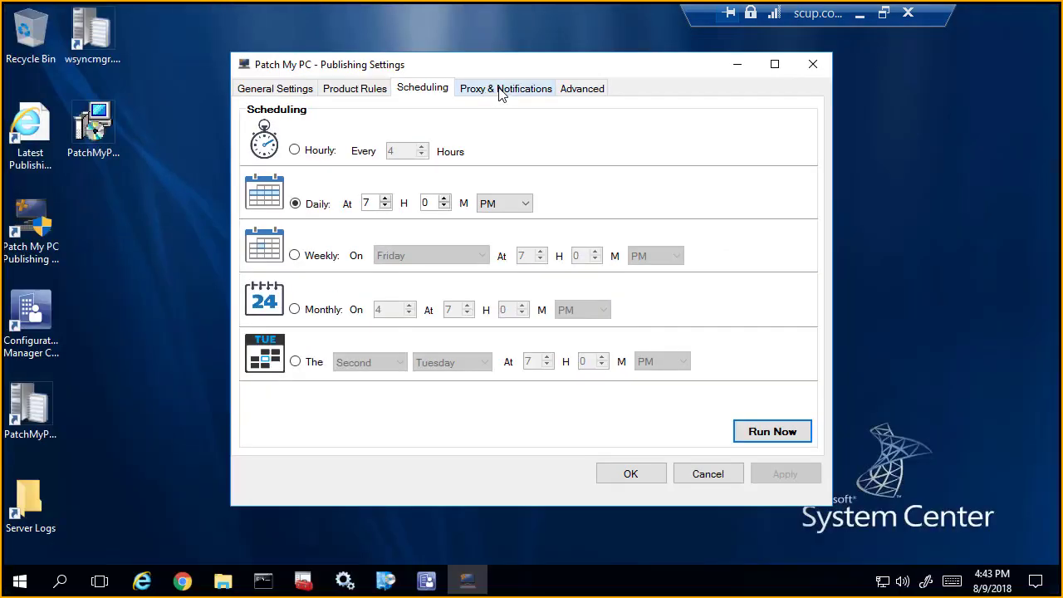
# Step: Review the proxy and SMTP email report settings, including the sender and recipients fields
pyautogui.click(571, 43)
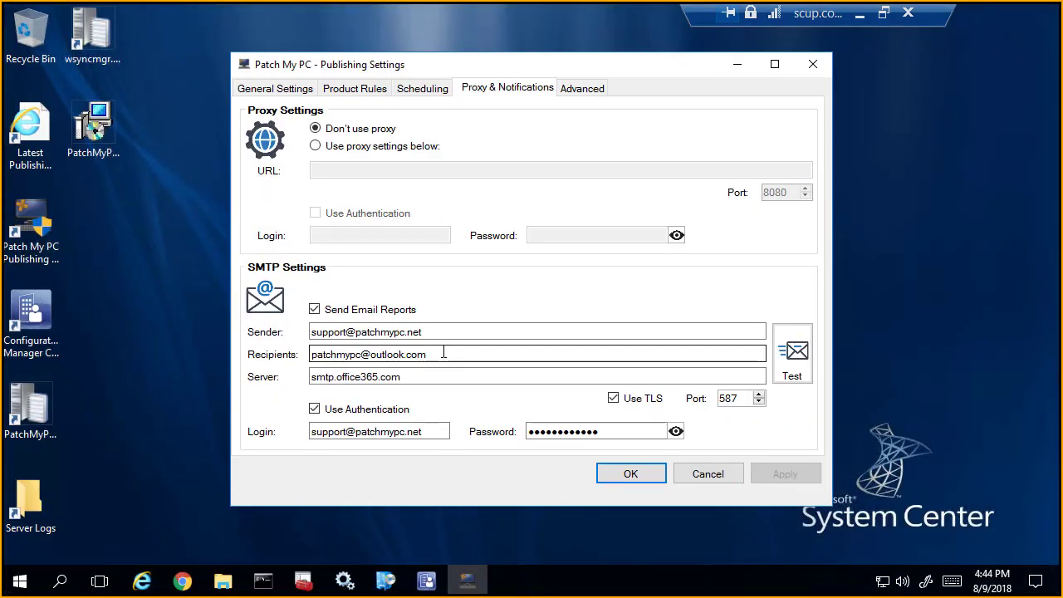
pyautogui.click(500, 333)
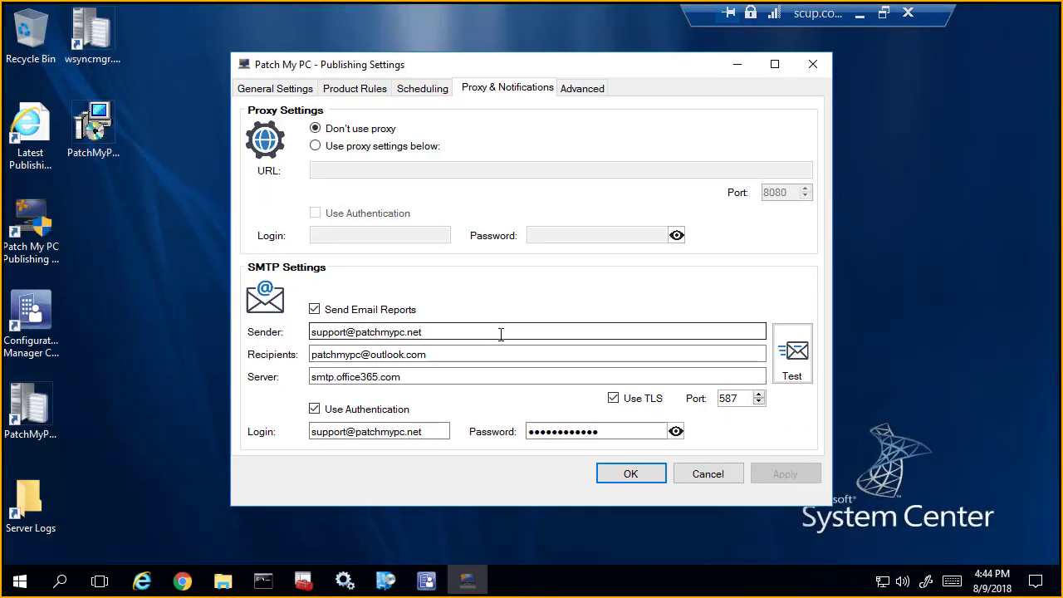
pyautogui.click(470, 357)
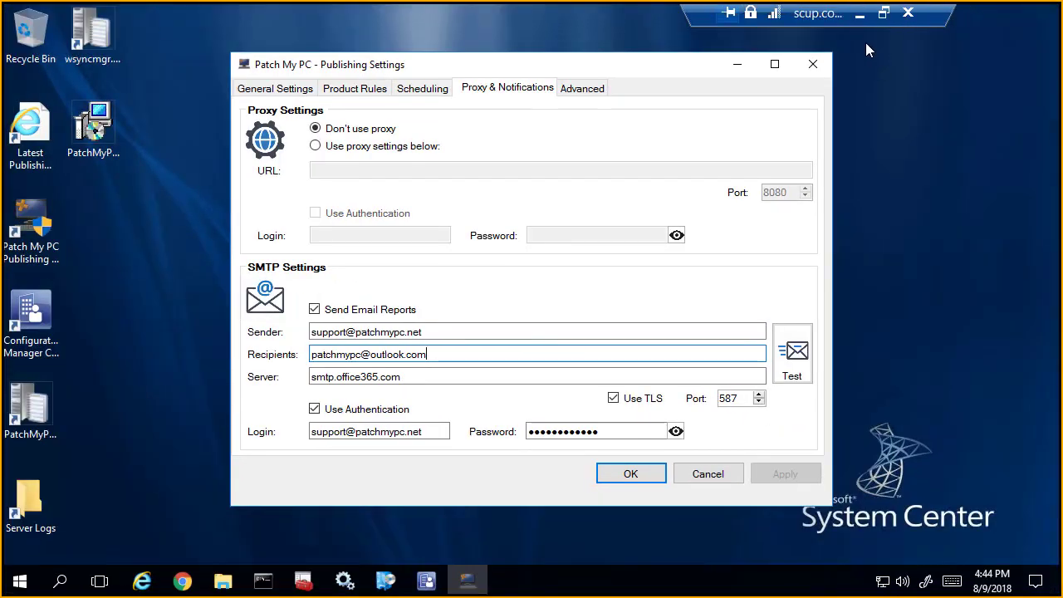
# Step: Minimize the remote session and switch to the CLT System Management User Group meeting in Skype for Business to read its chat
pyautogui.click(859, 16)
pyautogui.moveTo(485, 581)
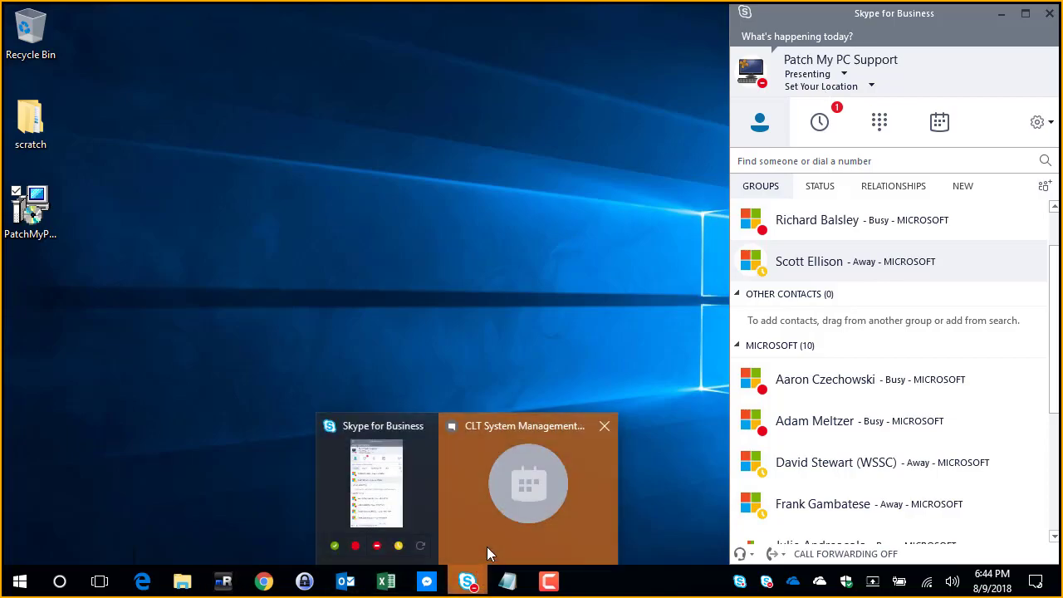
pyautogui.click(487, 546)
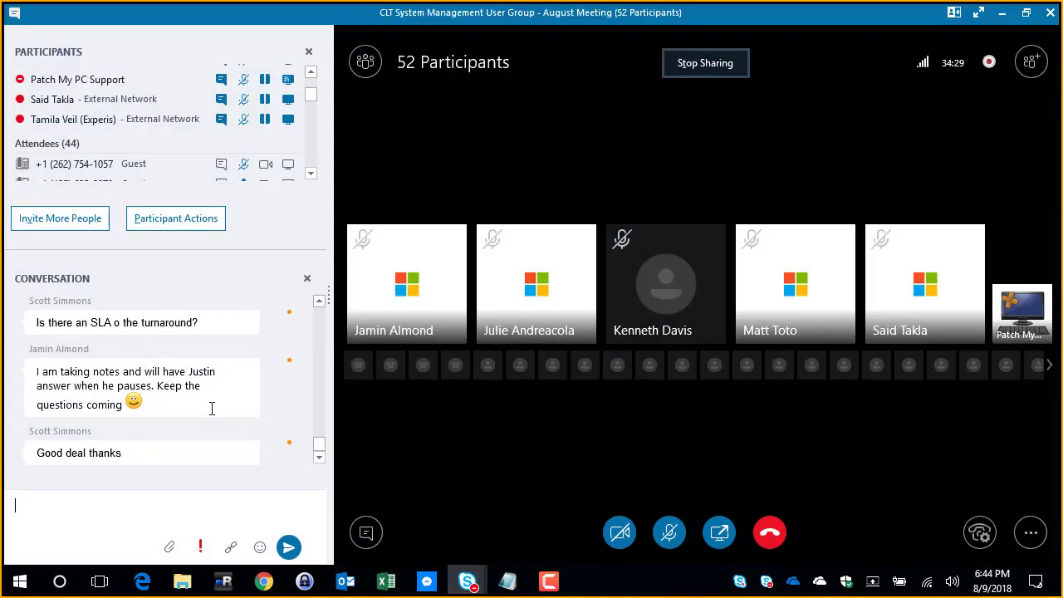
# Step: Return to the SCUP remote session's notification settings, and minimize it again to check the meeting chat
pyautogui.moveTo(470, 586)
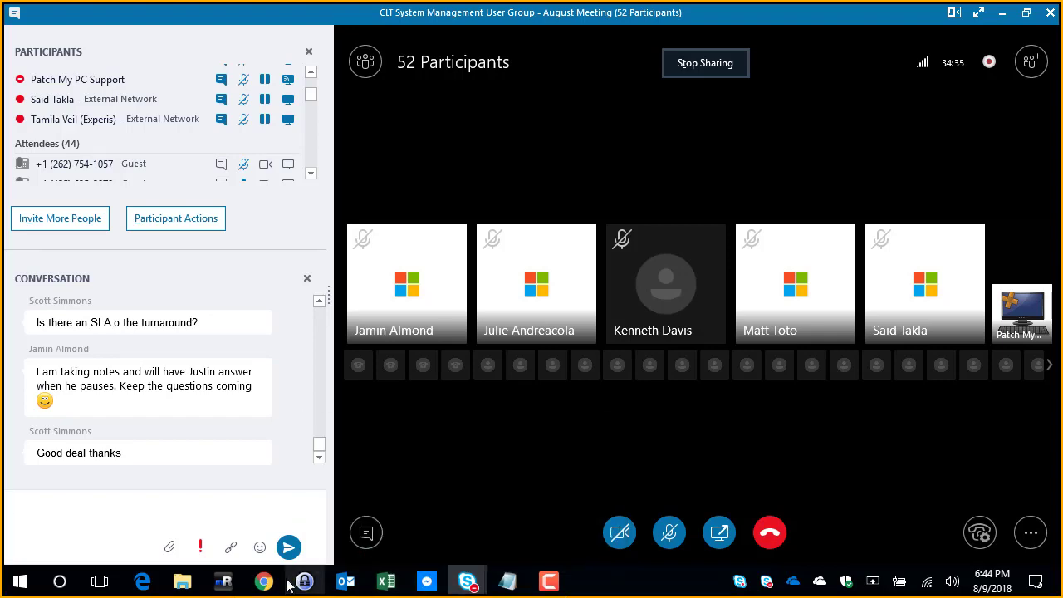
pyautogui.moveTo(222, 581)
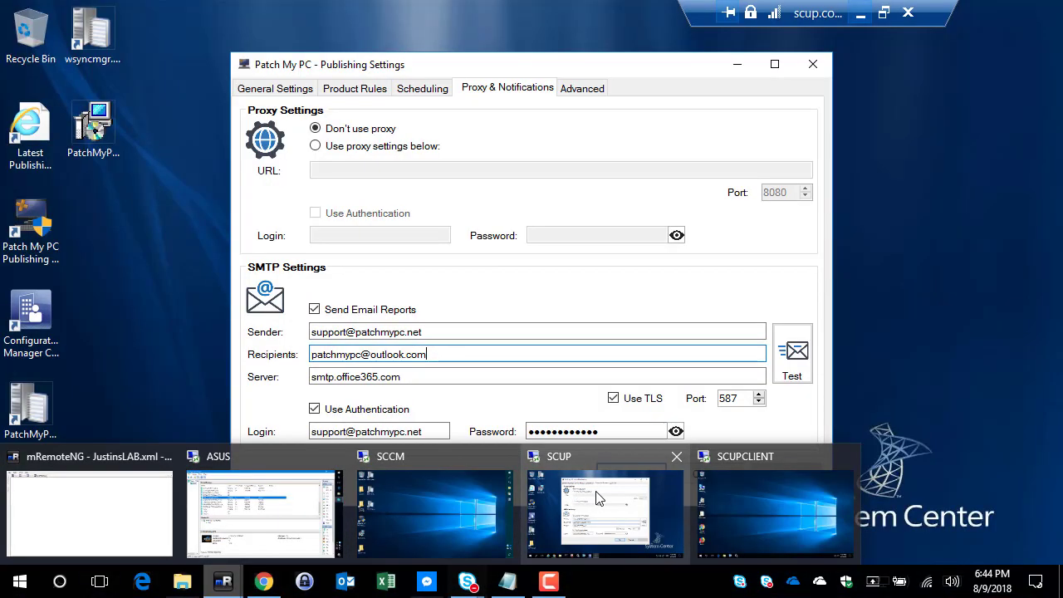
pyautogui.click(596, 497)
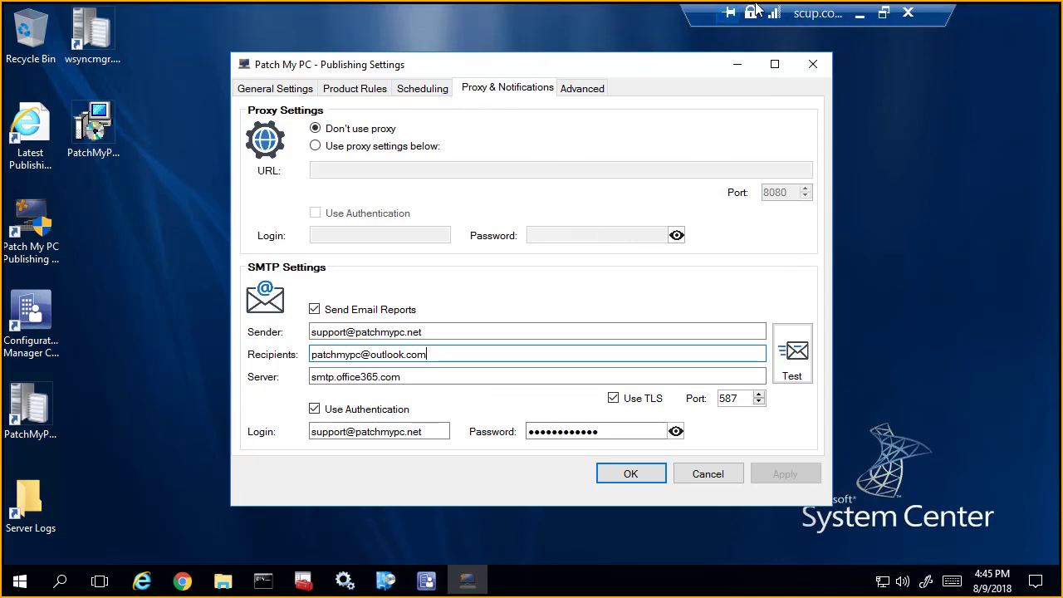
pyautogui.click(861, 14)
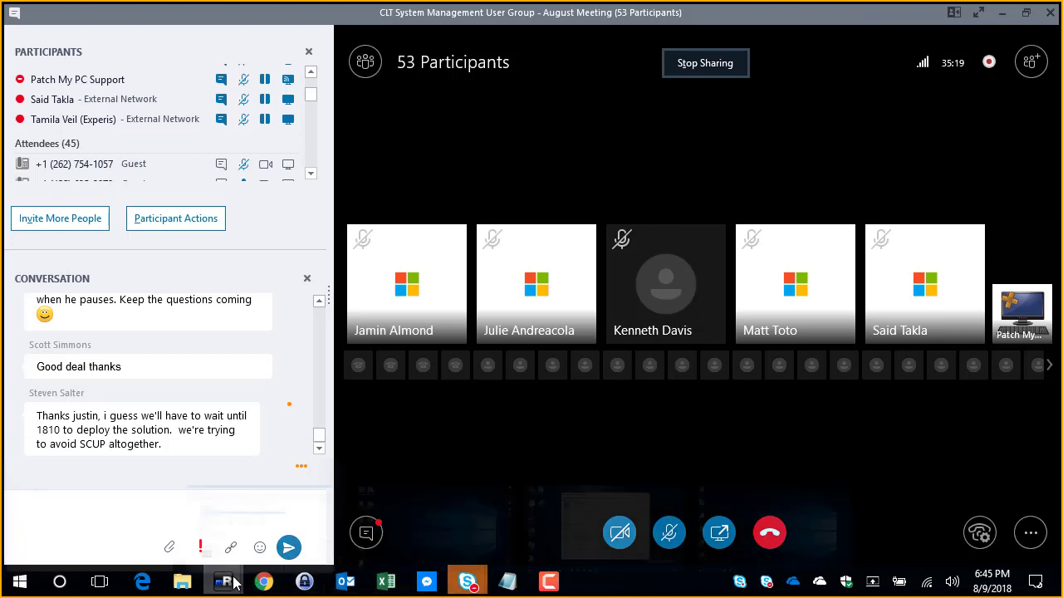
# Step: Return to the SCUP remote session, check the meeting chat for new questions, and switch back to the SCUP session
pyautogui.moveTo(226, 580)
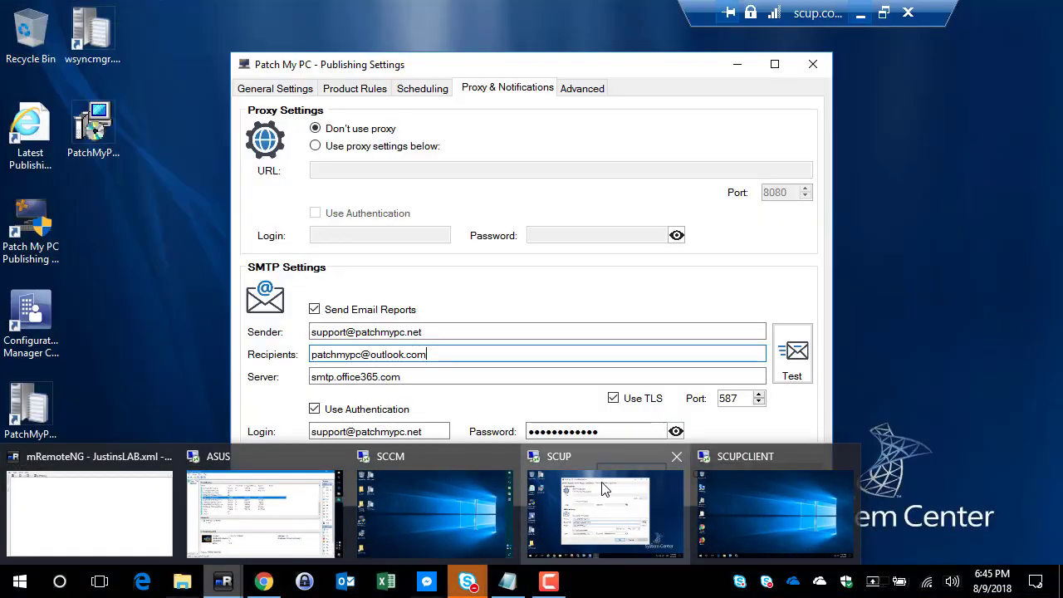
pyautogui.click(604, 491)
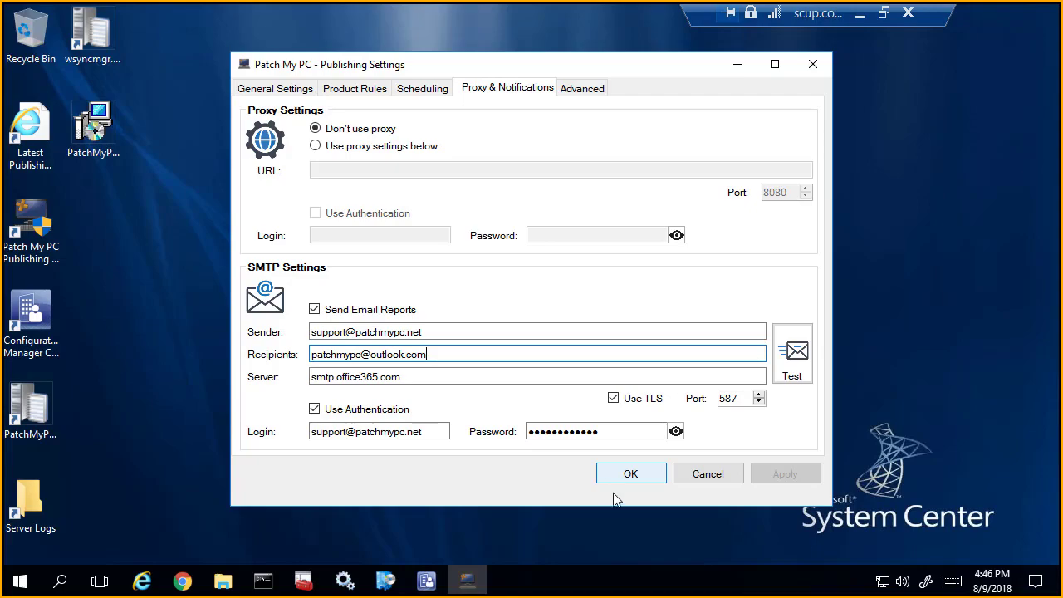
pyautogui.click(860, 15)
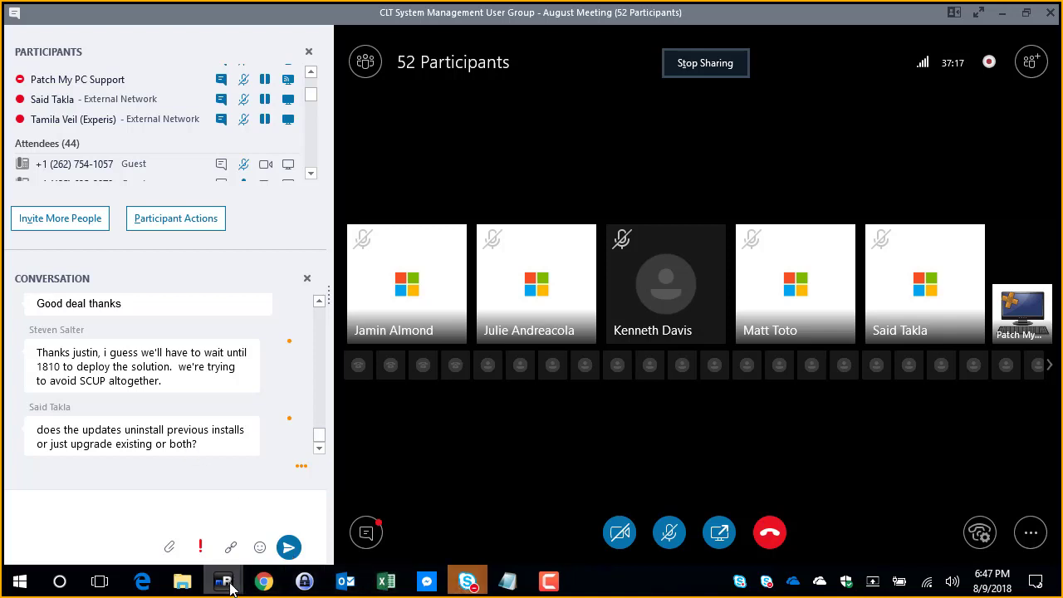
pyautogui.moveTo(222, 582)
pyautogui.click(567, 501)
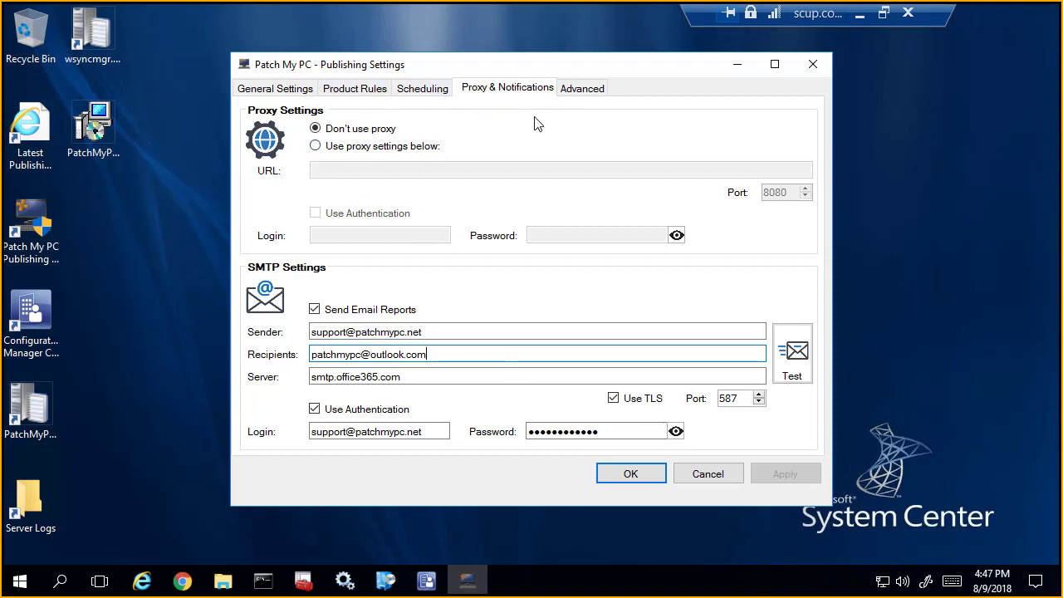
# Step: Open the publishing service log from the general settings and read the entry reporting the published updates
pyautogui.click(284, 89)
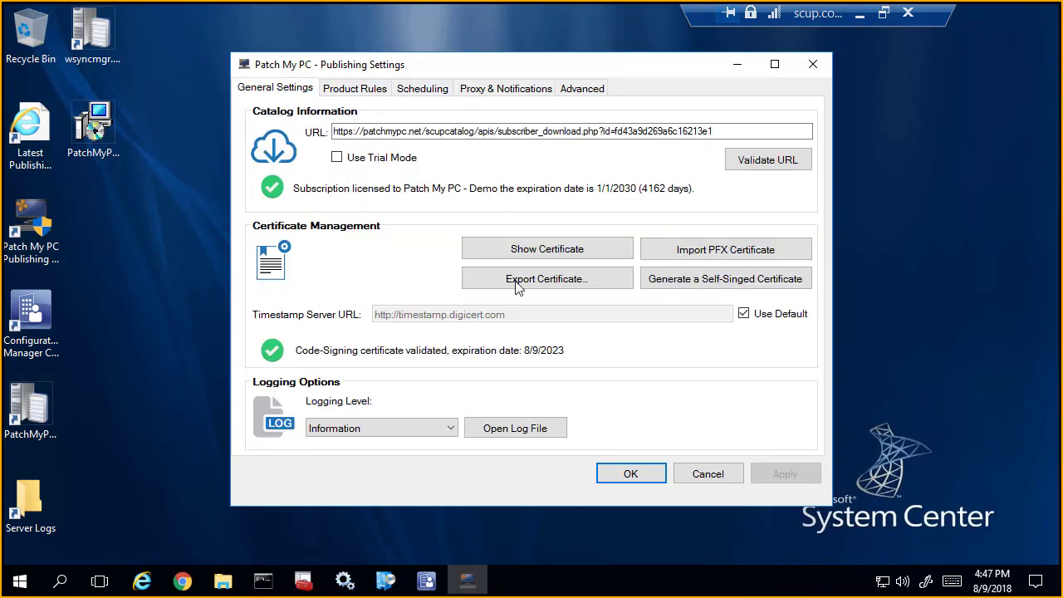
pyautogui.click(533, 429)
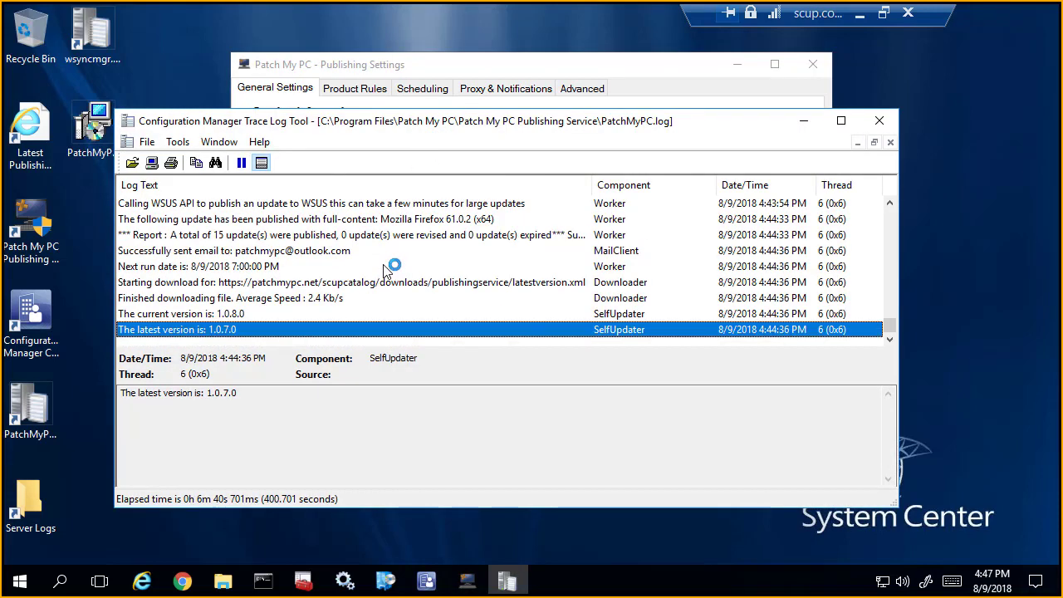
pyautogui.click(346, 239)
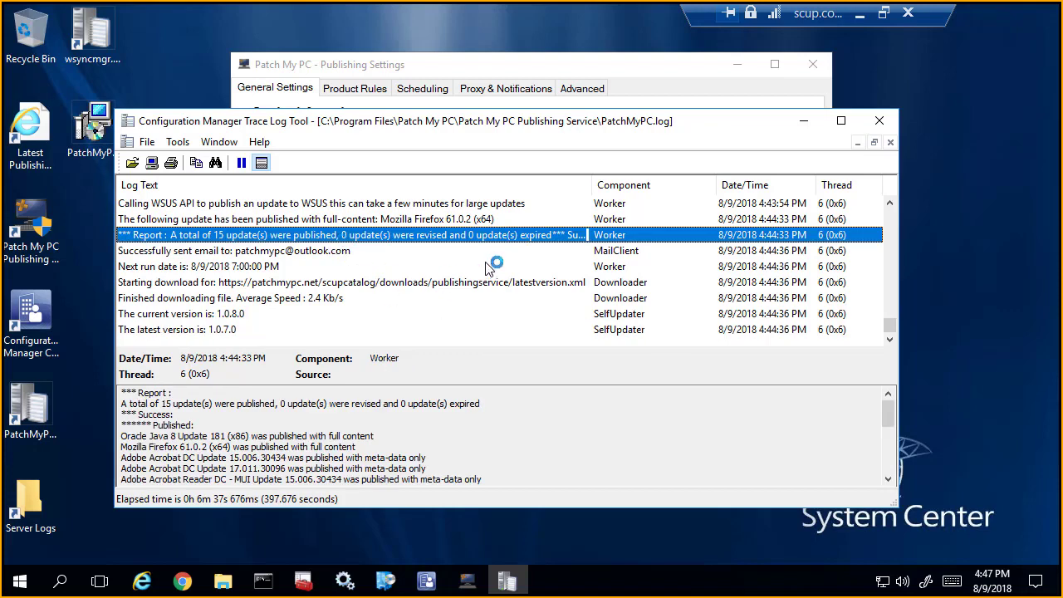
pyautogui.scroll(-2, 345, 415)
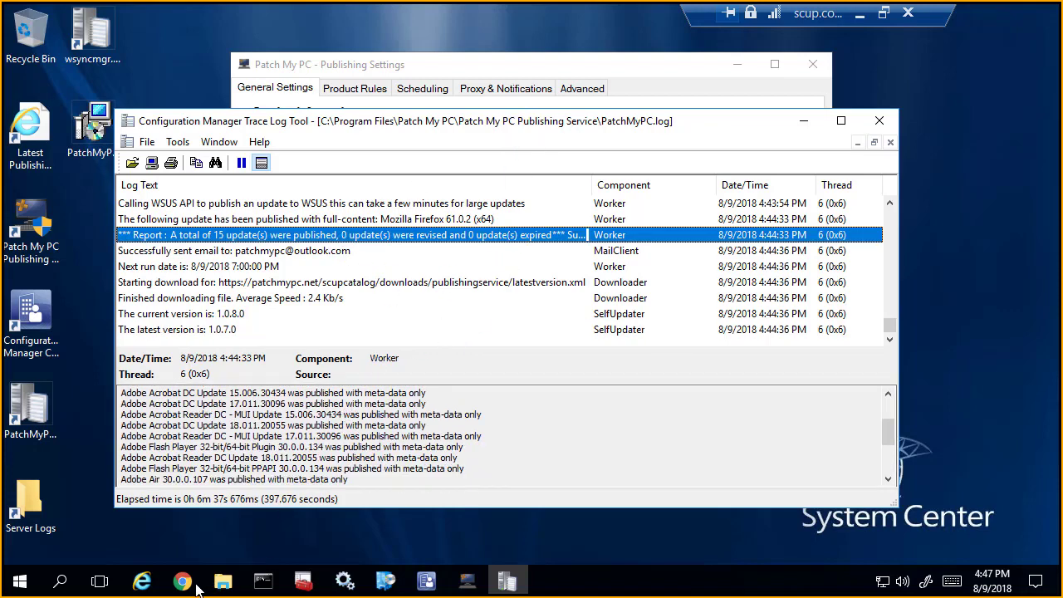
# Step: Switch to the Outlook inbox in Chrome, read the latest Patch My PC Publishing Service report email full screen, and minimize the browser and log windows
pyautogui.click(184, 582)
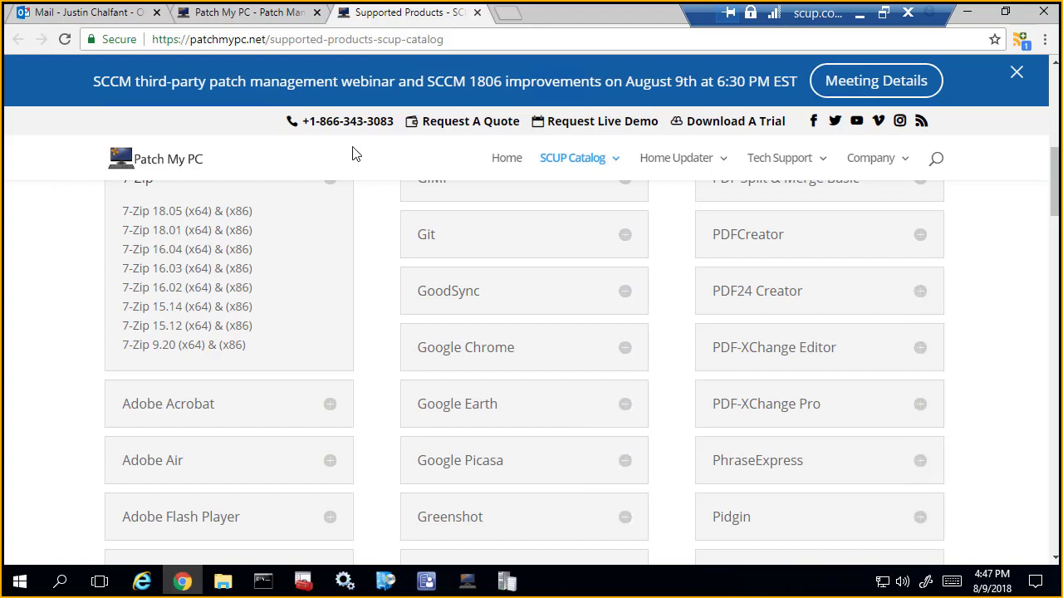
pyautogui.click(100, 14)
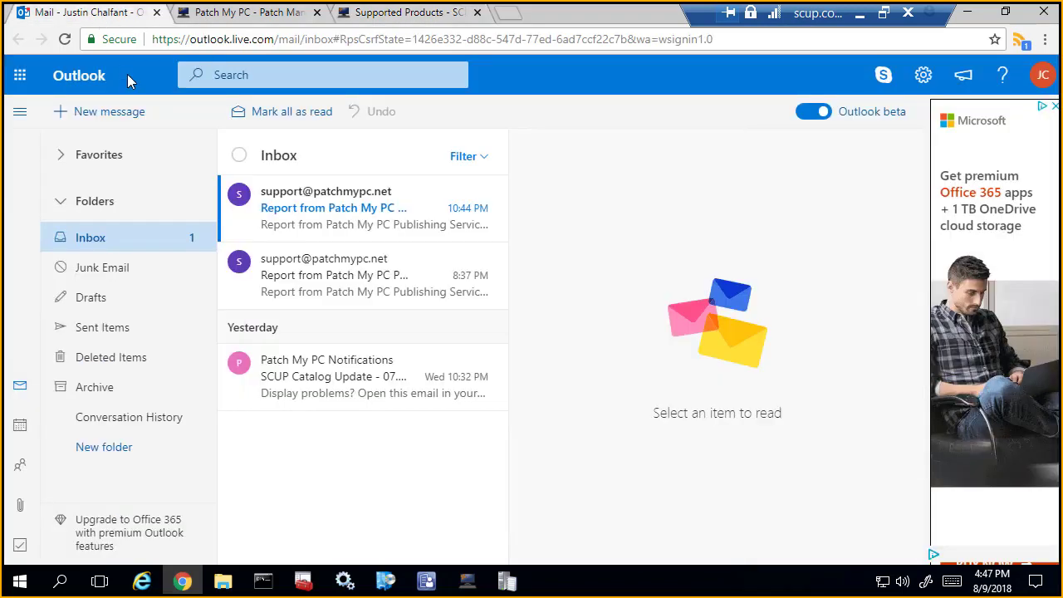
pyautogui.click(360, 215)
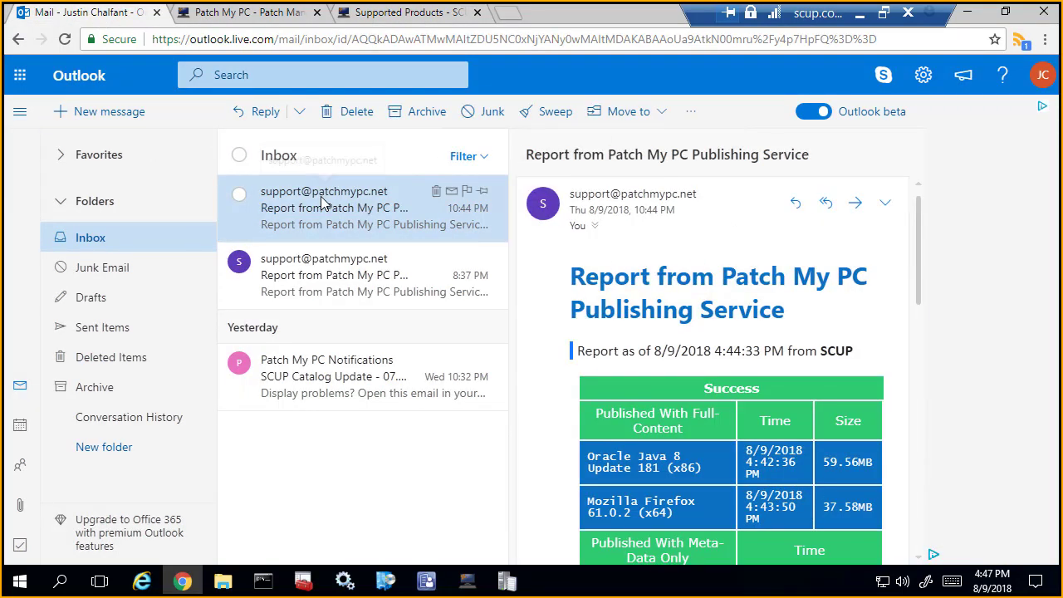
pyautogui.doubleClick(322, 204)
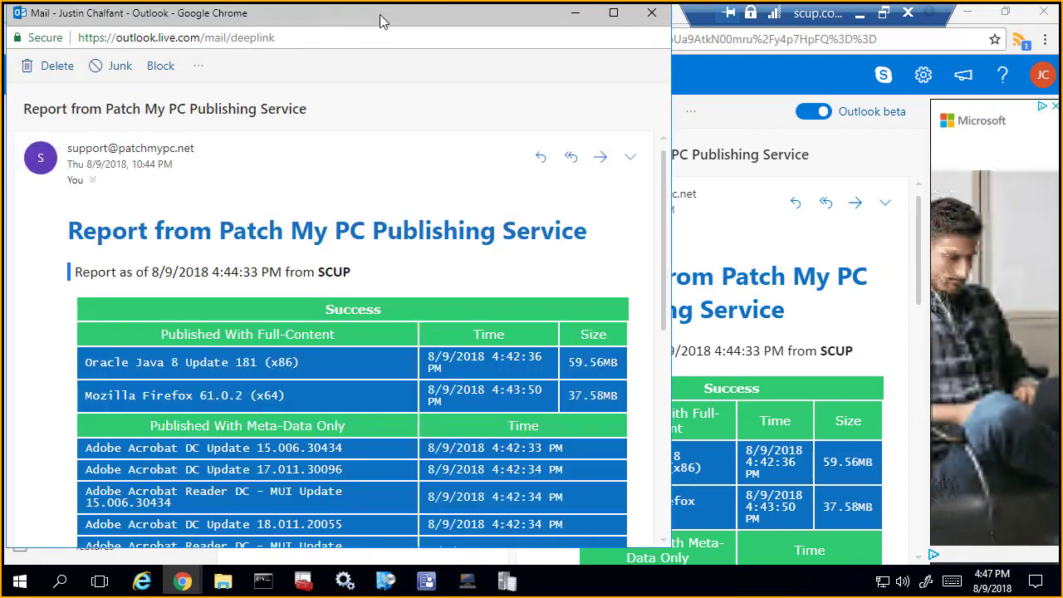
pyautogui.doubleClick(380, 21)
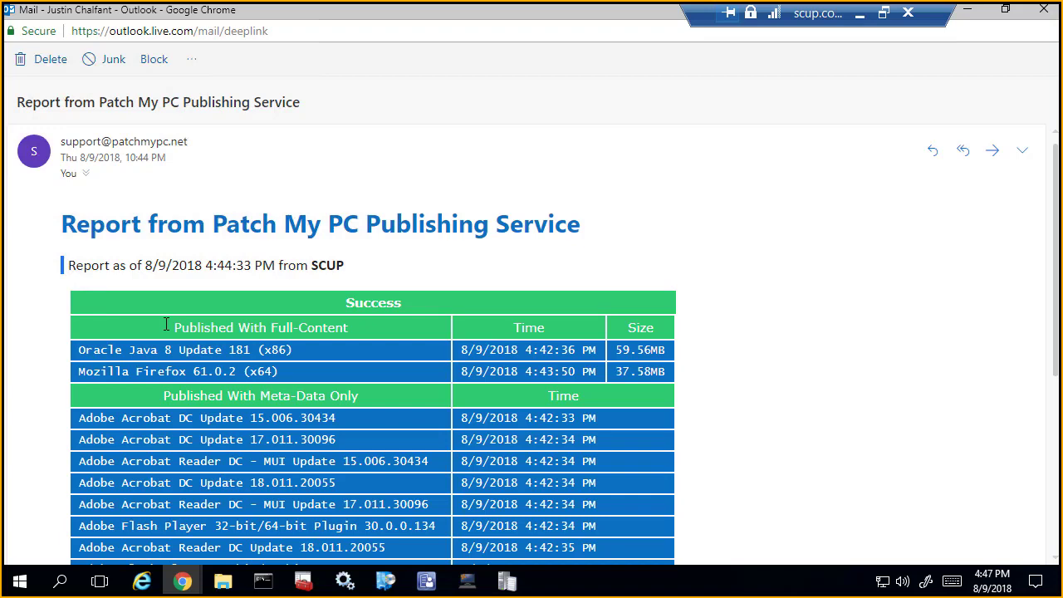
pyautogui.scroll(-1, 264, 379)
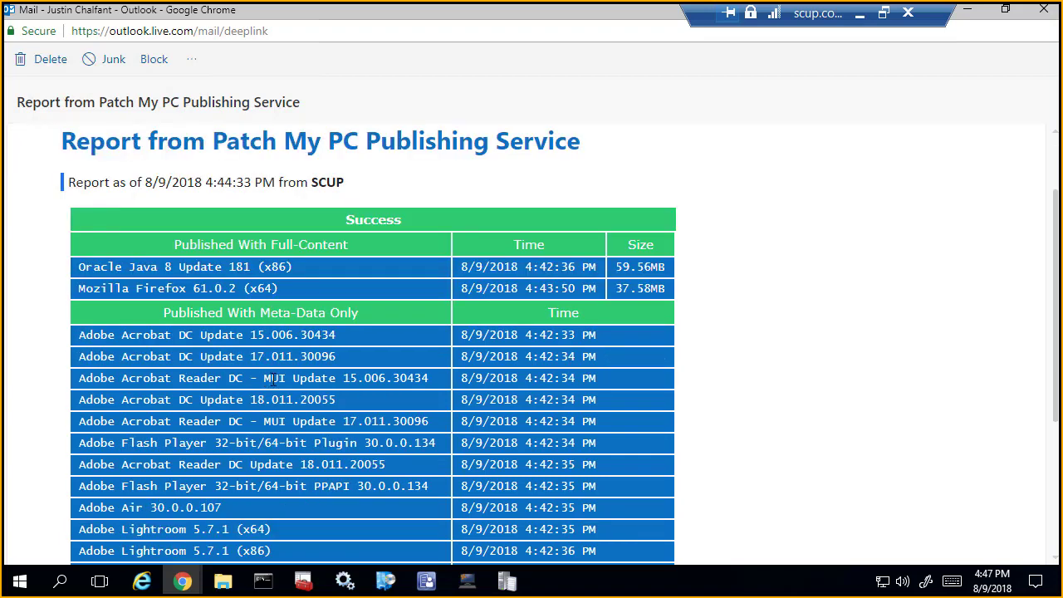
pyautogui.scroll(-2, 273, 386)
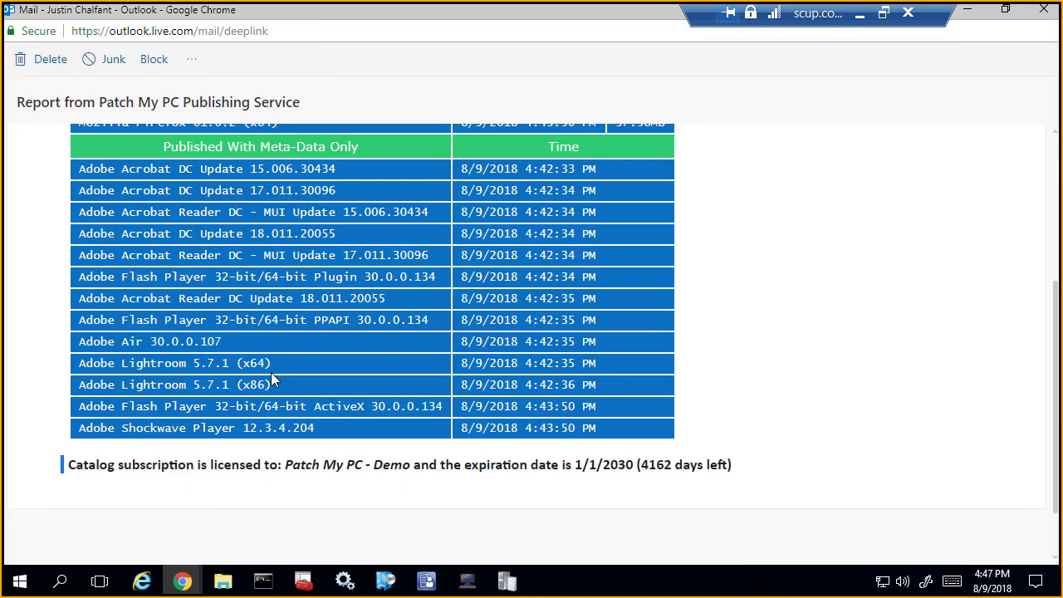
pyautogui.click(974, 11)
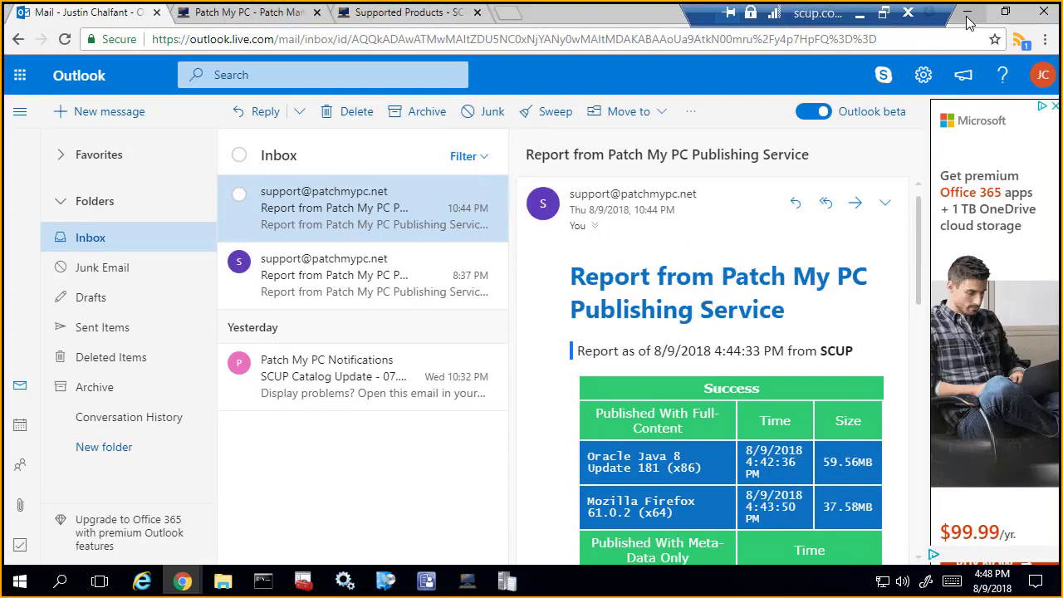
pyautogui.click(970, 18)
pyautogui.click(803, 120)
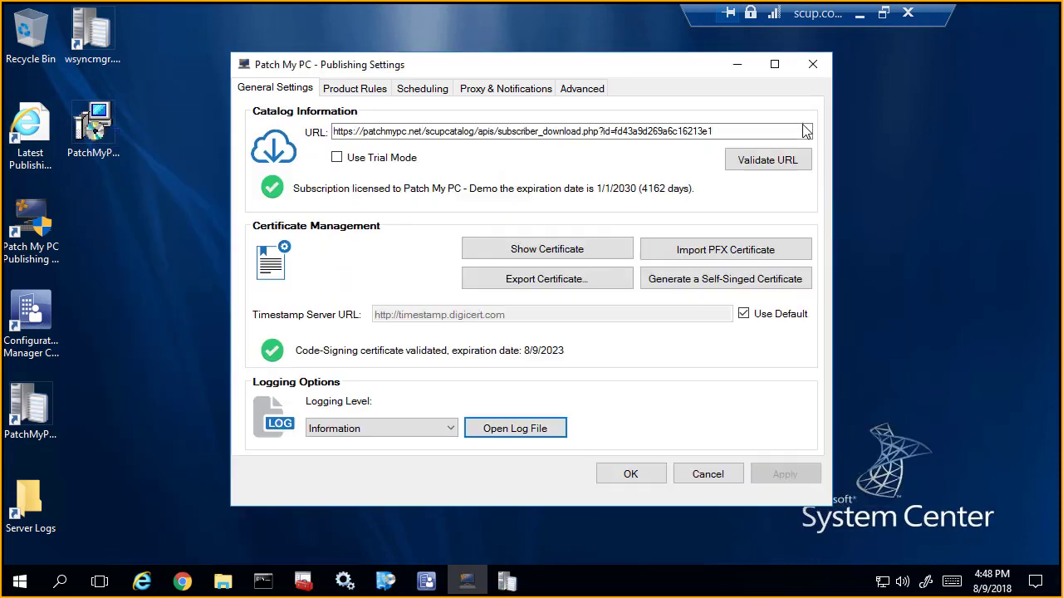
# Step: Switch to the Configuration Manager console and start a software updates synchronization, confirming the request
pyautogui.click(426, 581)
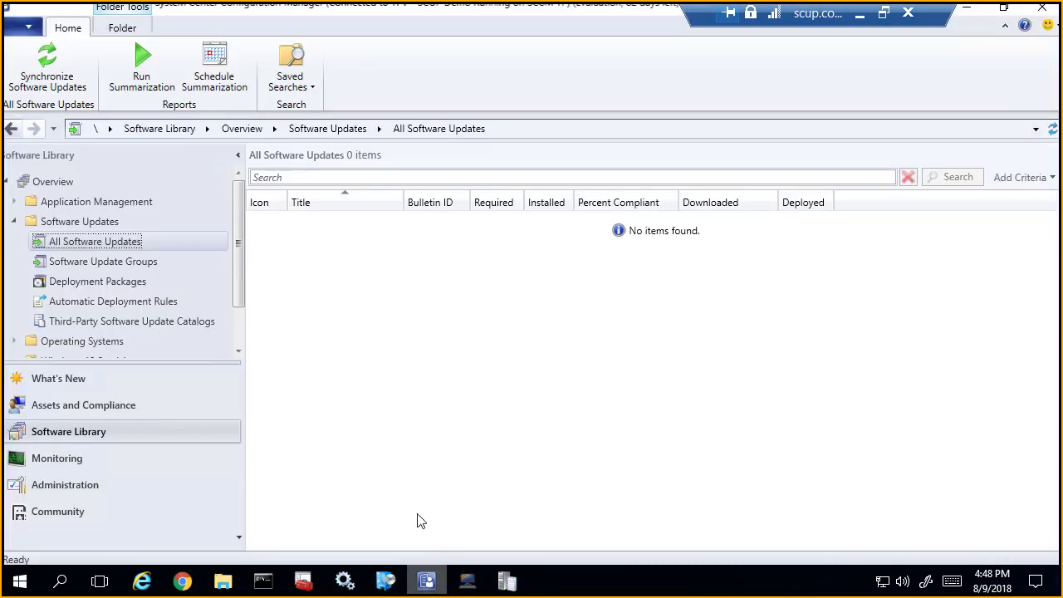
pyautogui.click(59, 81)
pyautogui.click(596, 390)
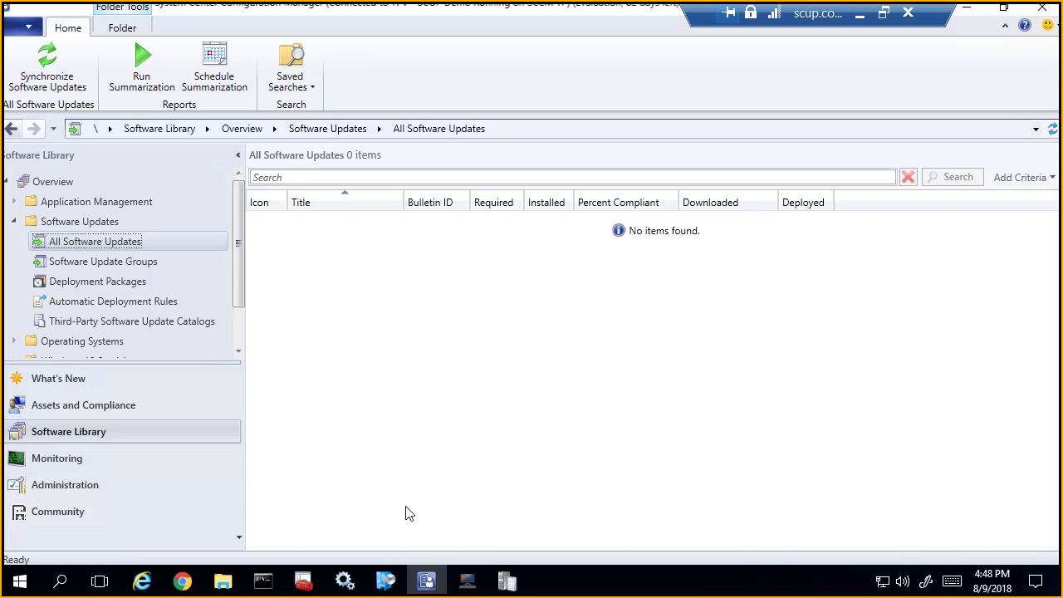
# Step: Minimize the console and open wsyncmgr.log in a maximized window to follow the update synchronization
pyautogui.click(426, 581)
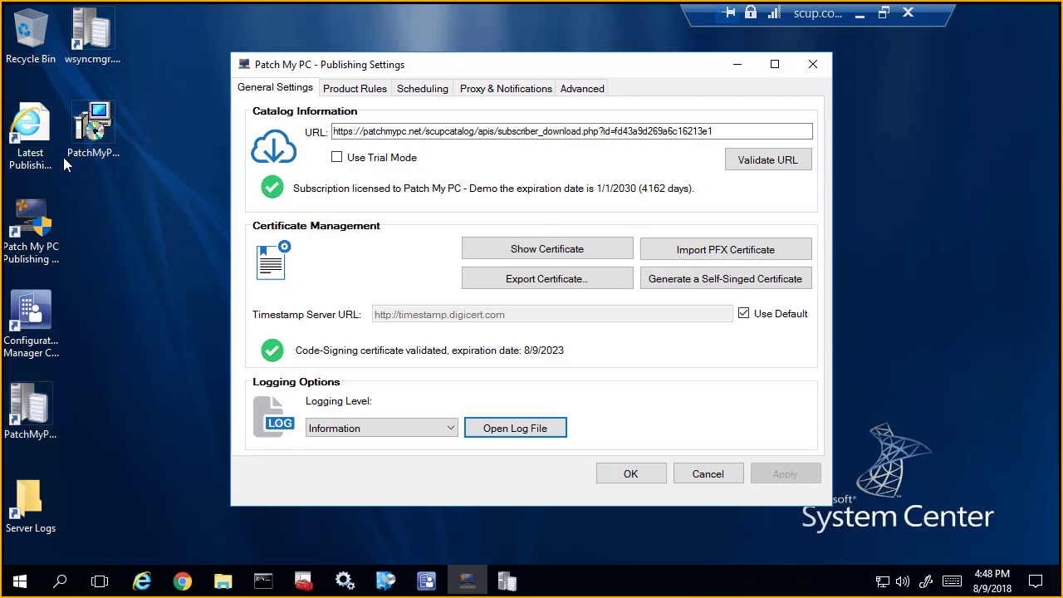
pyautogui.doubleClick(108, 33)
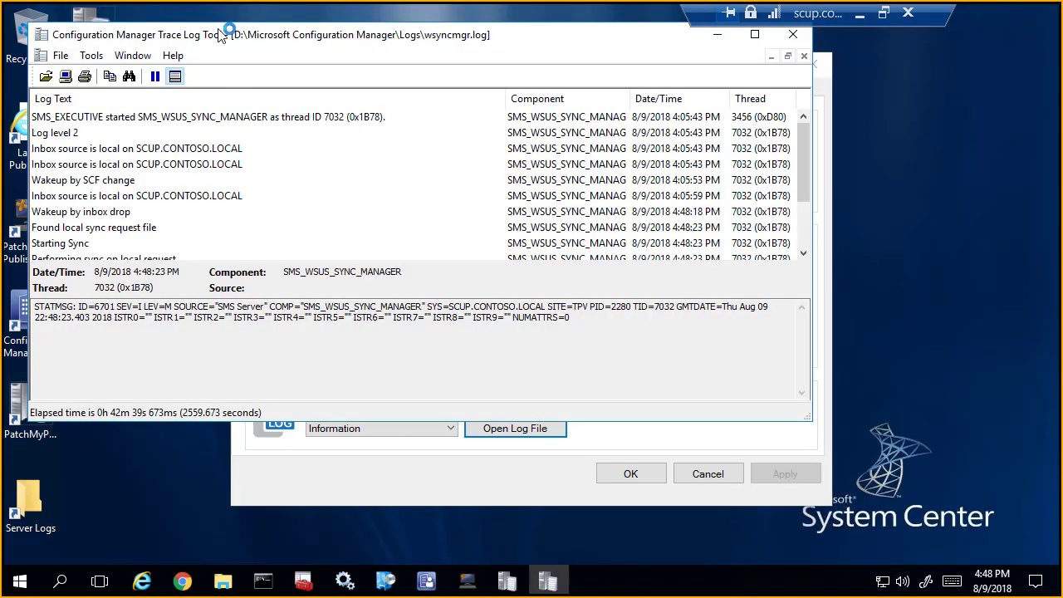
pyautogui.doubleClick(215, 34)
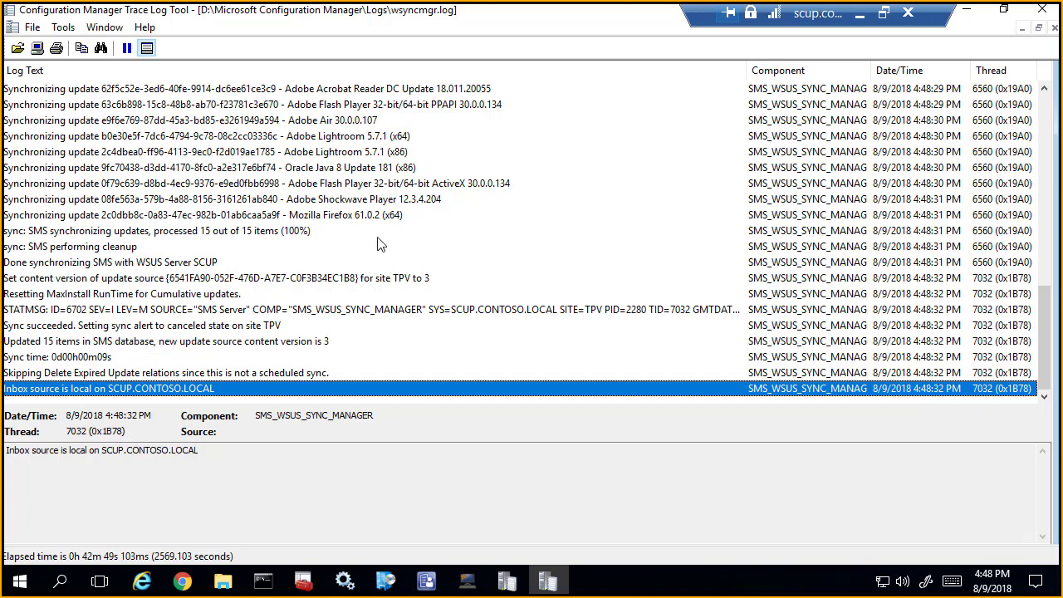
# Step: Refresh All Software Updates in the console, widen the Title column, and review the synchronized updates with their downloaded and deployed status
pyautogui.click(426, 582)
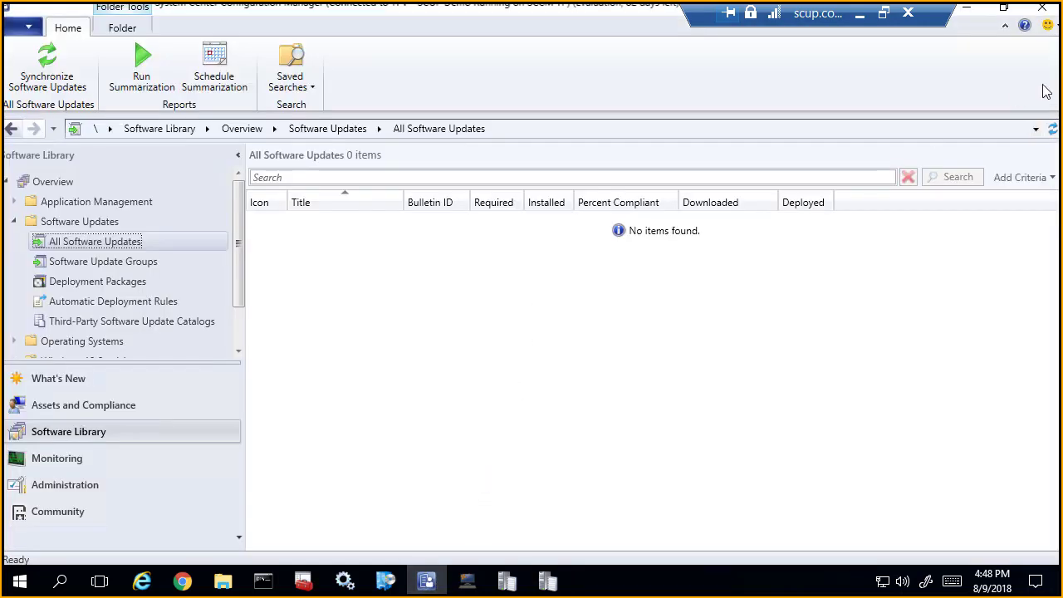
pyautogui.click(1052, 130)
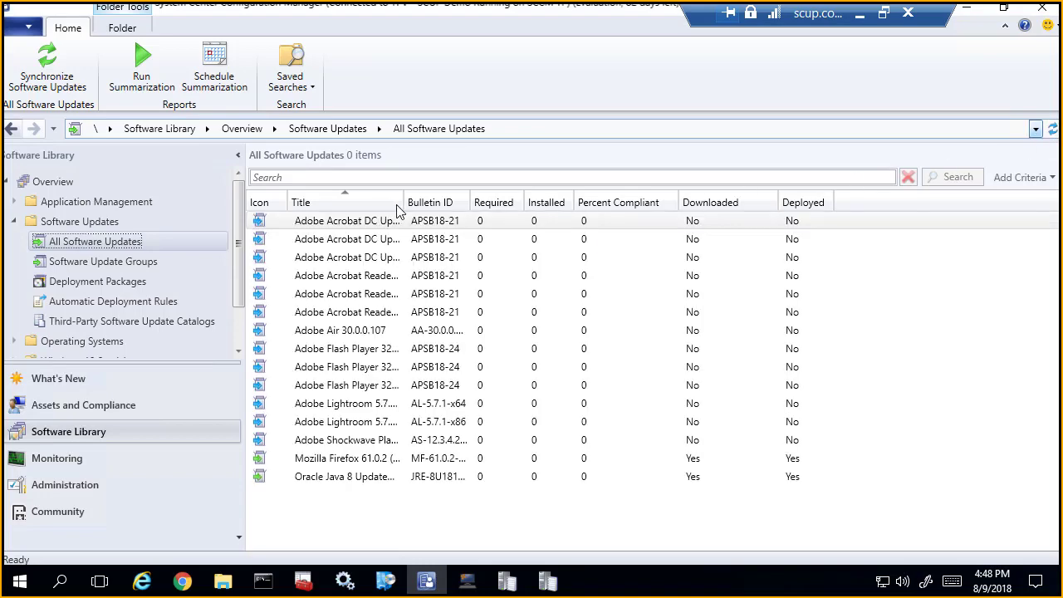
pyautogui.moveTo(400, 202); pyautogui.dragTo(512, 386)
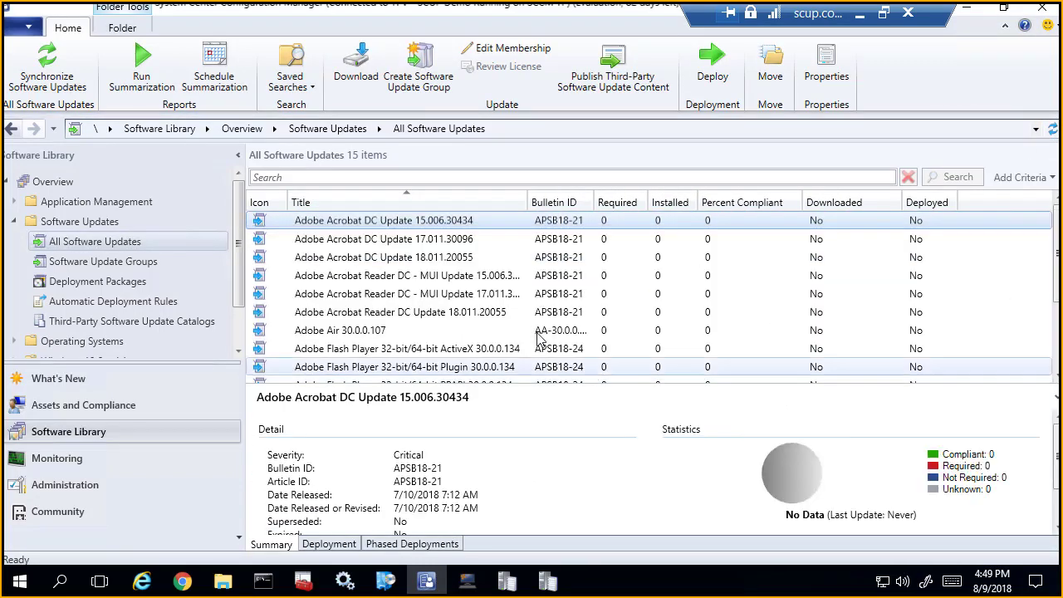
pyautogui.scroll(-2, 378, 311)
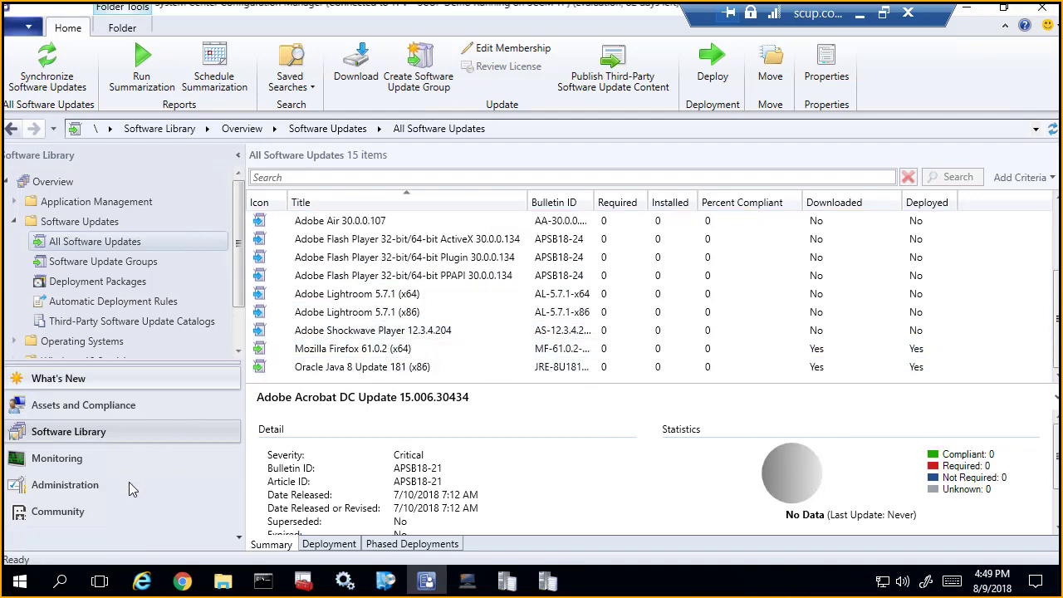
# Step: Open the Software Update Point component properties for the TPV primary site under Site Configuration
pyautogui.click(70, 485)
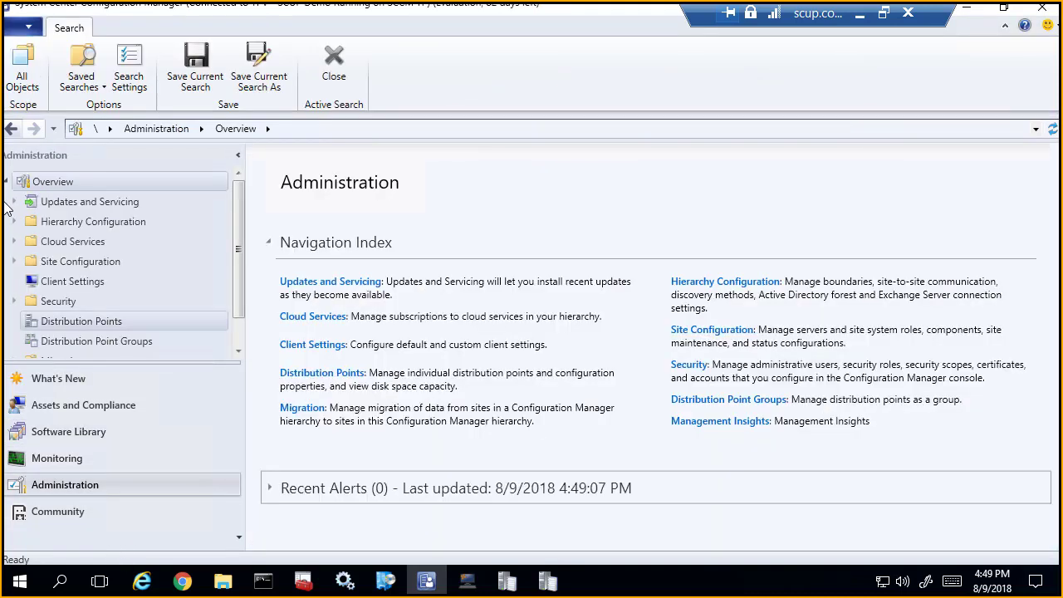
pyautogui.click(81, 261)
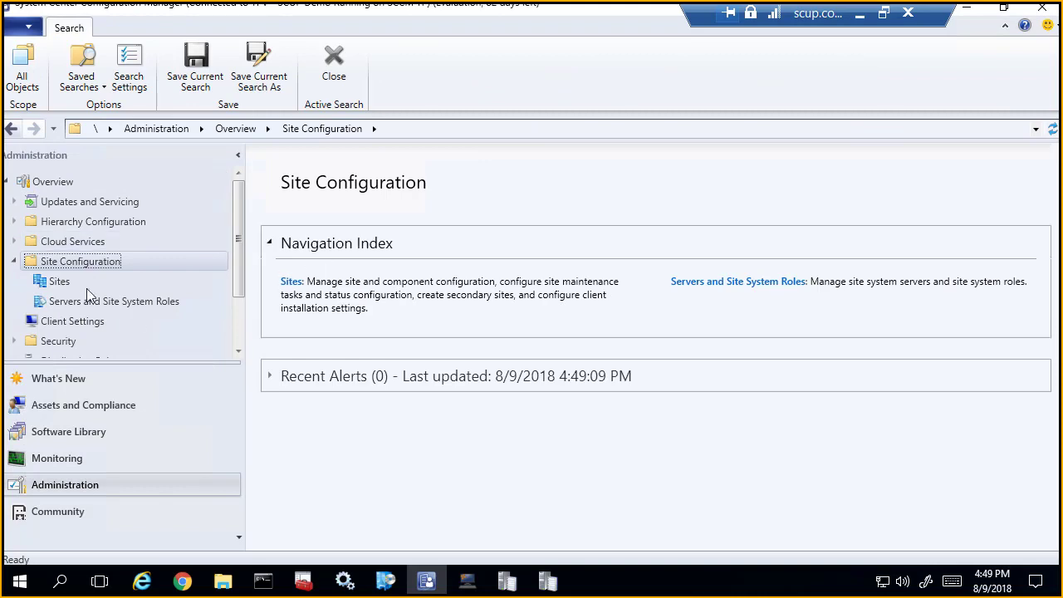
pyautogui.click(83, 286)
pyautogui.rightClick(352, 234)
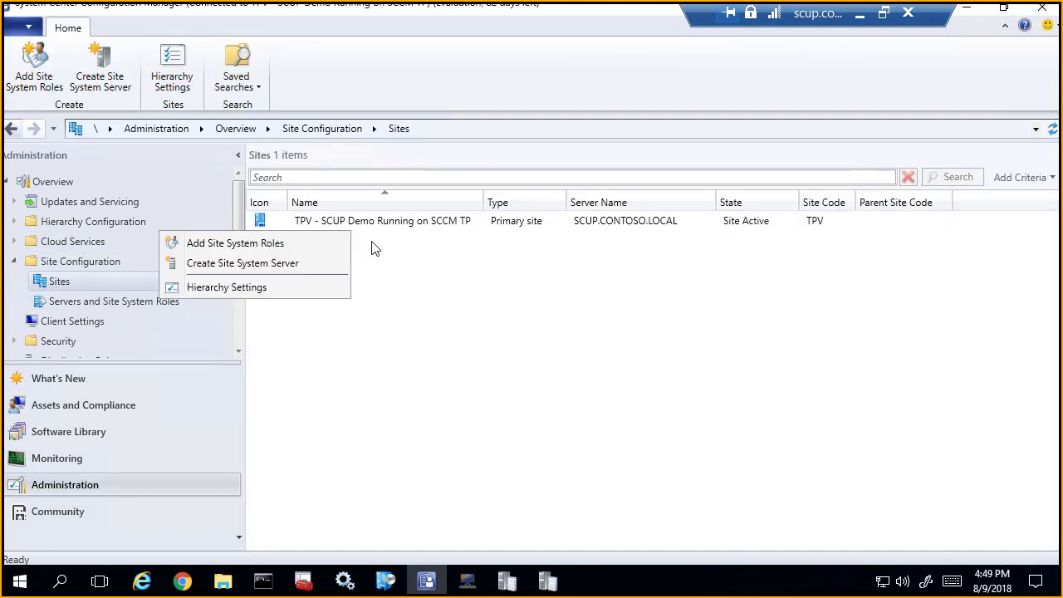
pyautogui.click(303, 228)
pyautogui.rightClick(304, 216)
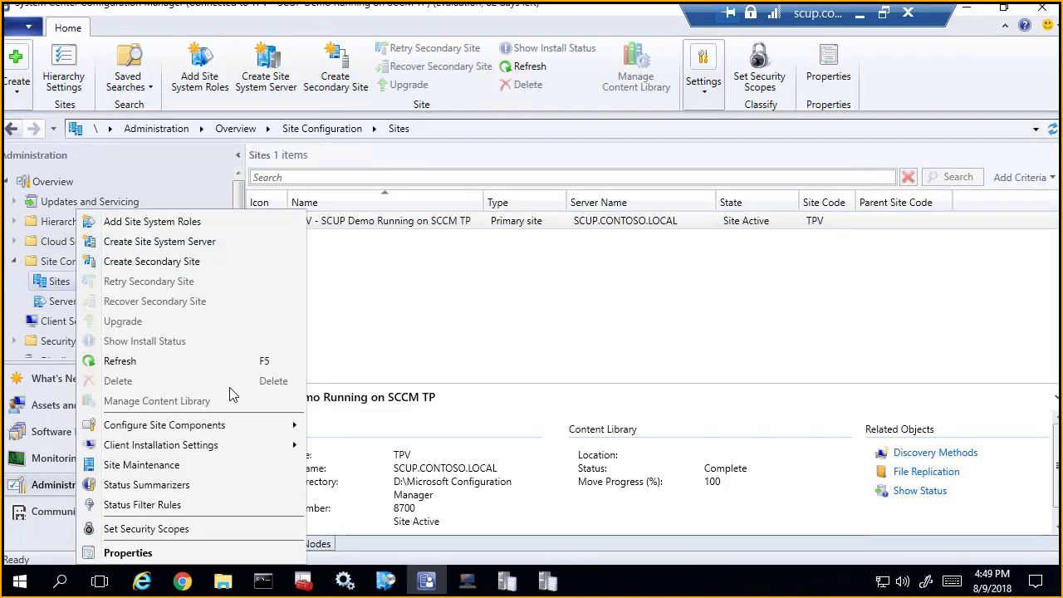
pyautogui.moveTo(229, 431)
pyautogui.click(359, 444)
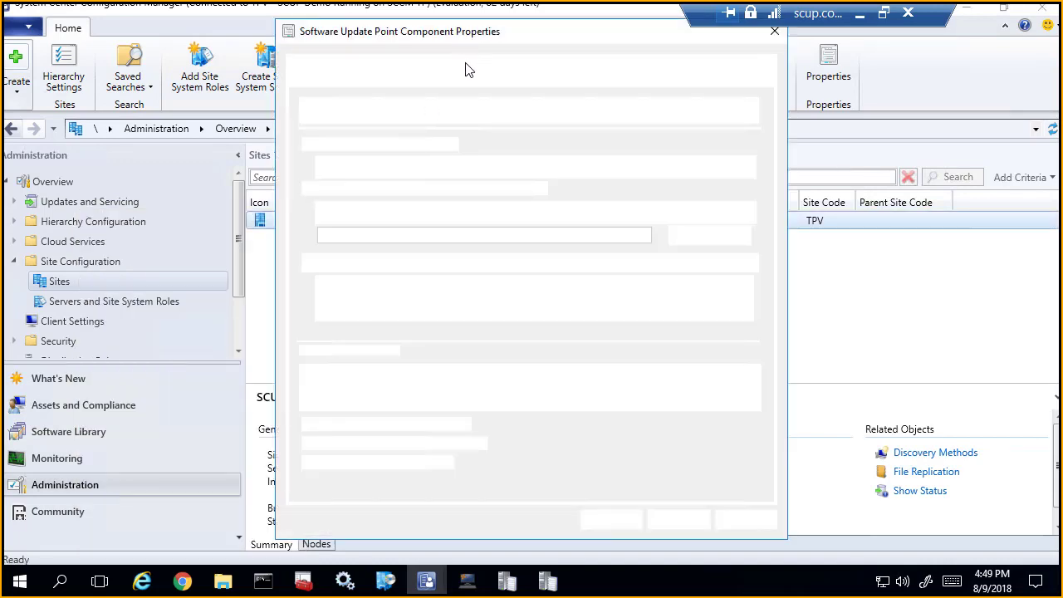
# Step: Review the Patch My PC entry in the software update point's product list with Microsoft collapsed, close the properties, and return to All Software Updates
pyautogui.click(502, 80)
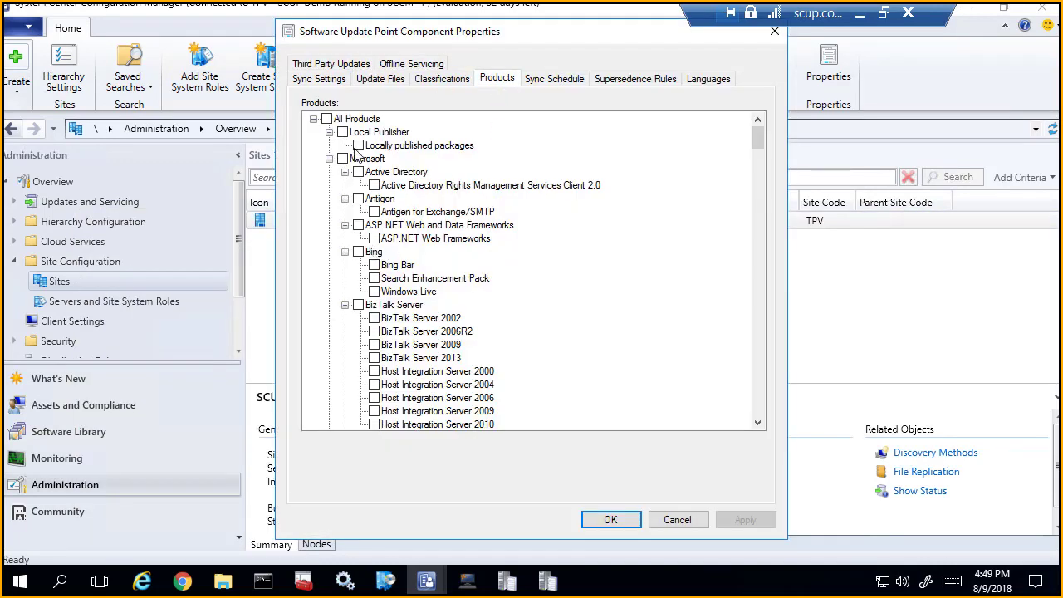
pyautogui.click(330, 160)
pyautogui.click(371, 174)
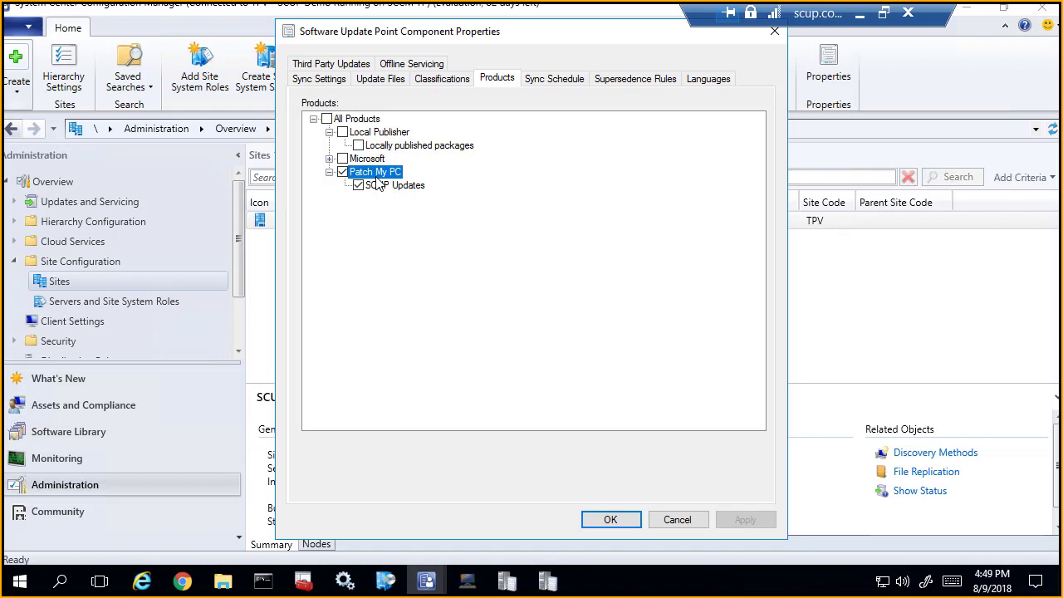
pyautogui.click(626, 520)
pyautogui.click(102, 430)
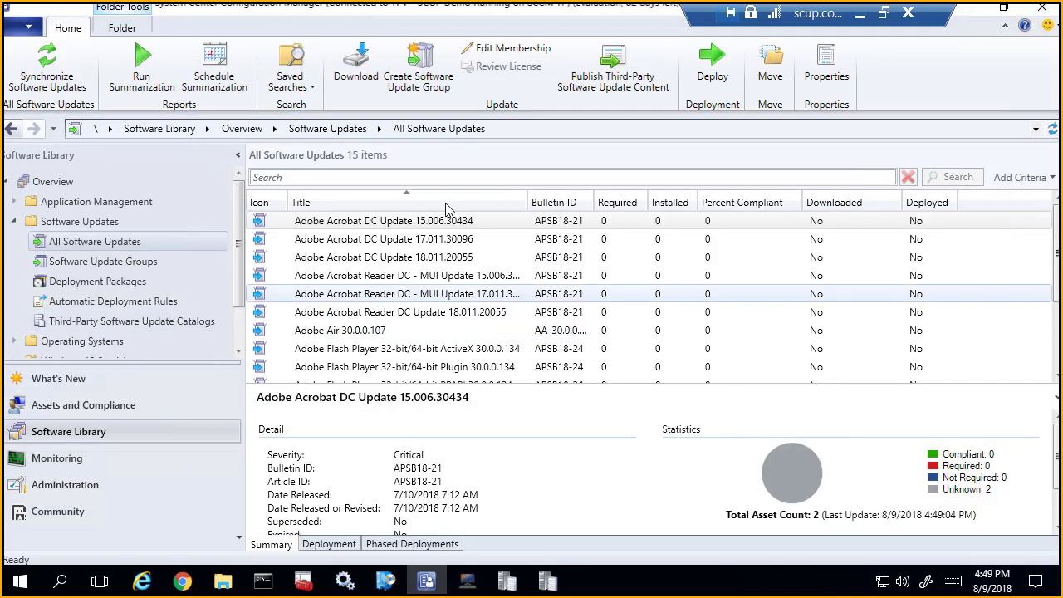
# Step: Open the Software Update Point component properties for the TPV primary site in the Administration workspace
pyautogui.click(64, 484)
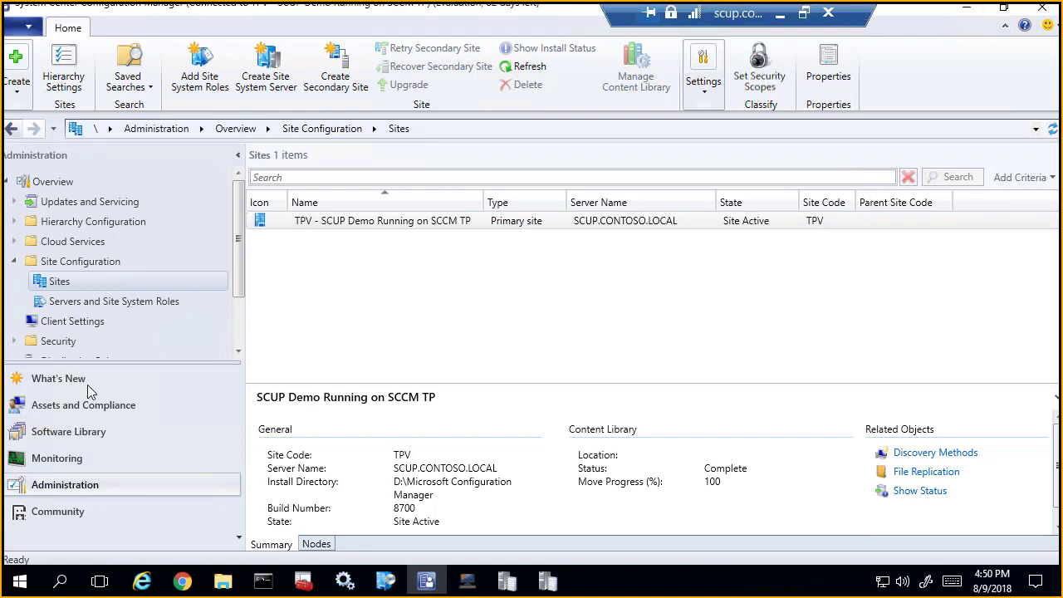
pyautogui.rightClick(98, 280)
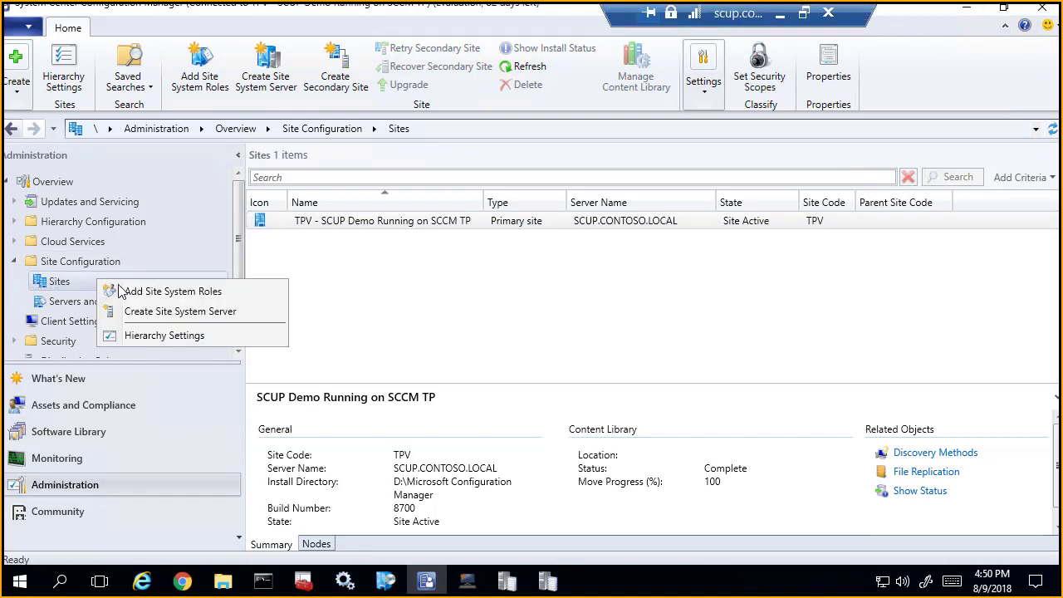
pyautogui.click(327, 230)
pyautogui.click(326, 230)
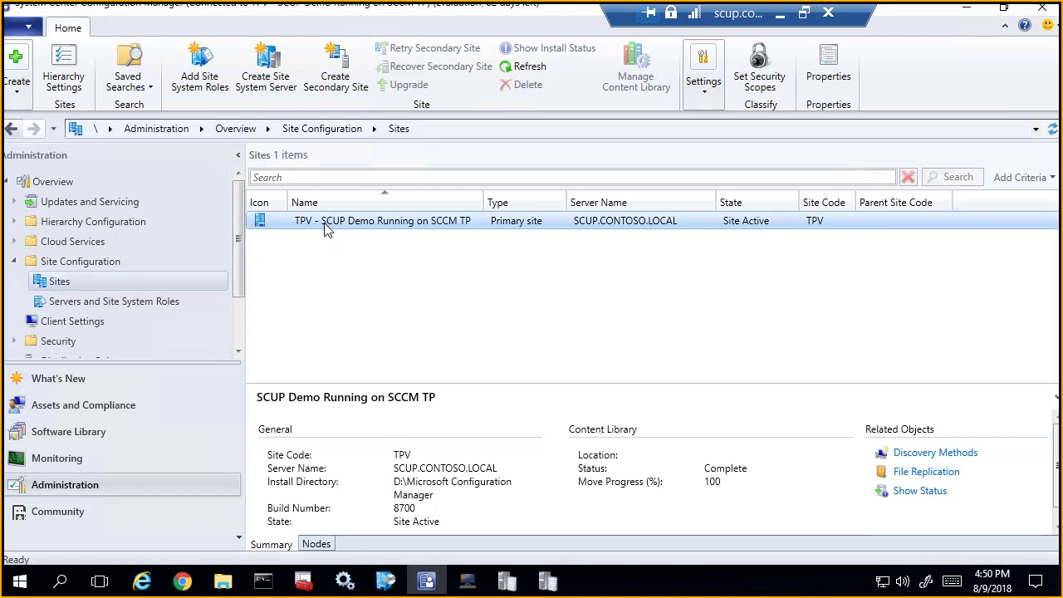
pyautogui.rightClick(327, 230)
pyautogui.moveTo(204, 424)
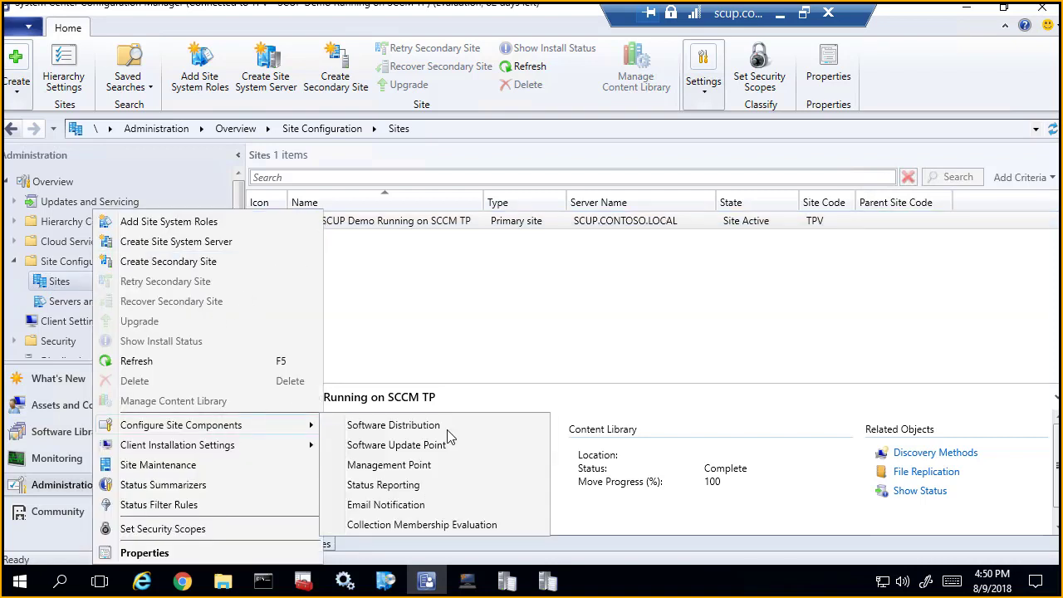
pyautogui.click(430, 447)
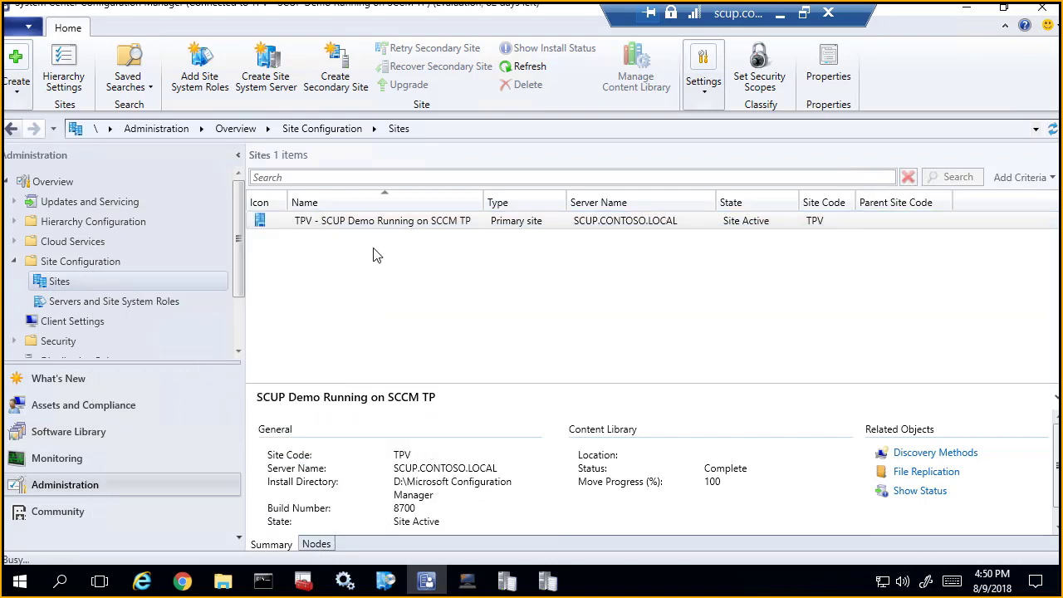
# Step: Enable third-party software updates, let Configuration Manager manage the WSUS signing certificate, and save the component properties
pyautogui.click(337, 66)
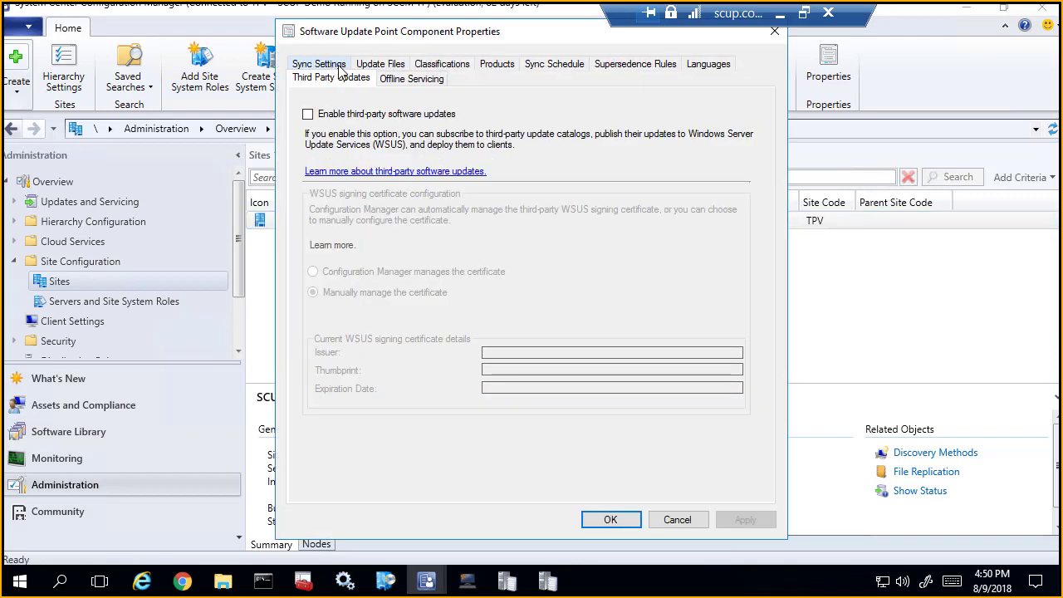
pyautogui.click(308, 113)
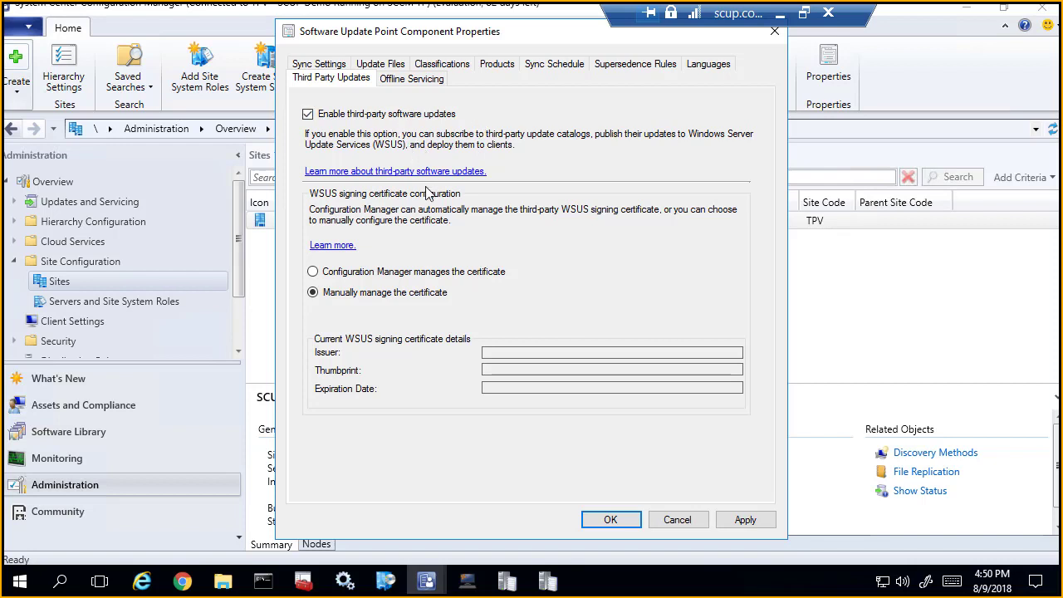
pyautogui.click(436, 272)
pyautogui.click(743, 518)
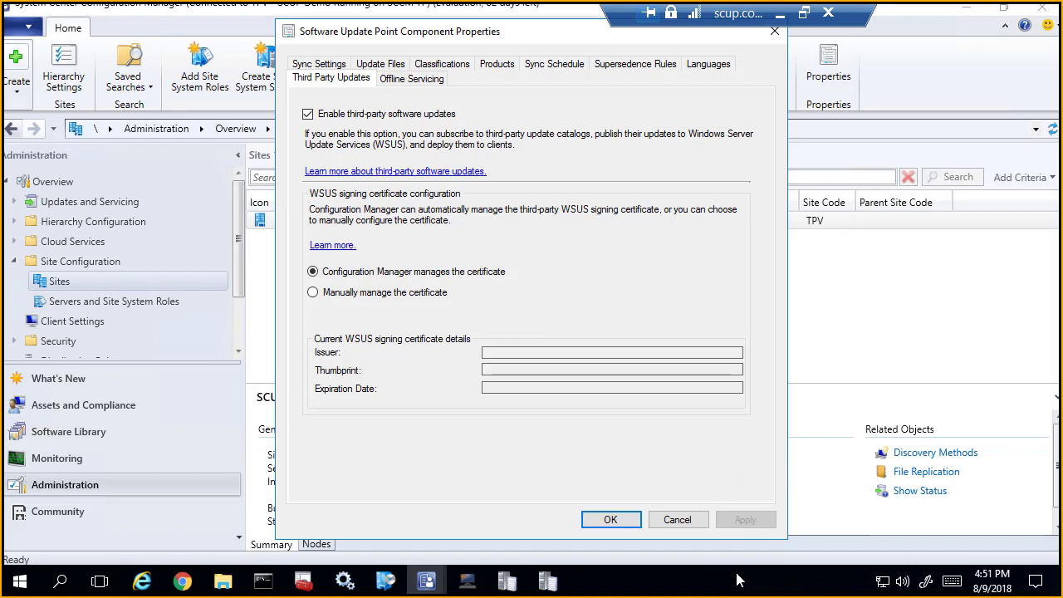
pyautogui.click(611, 519)
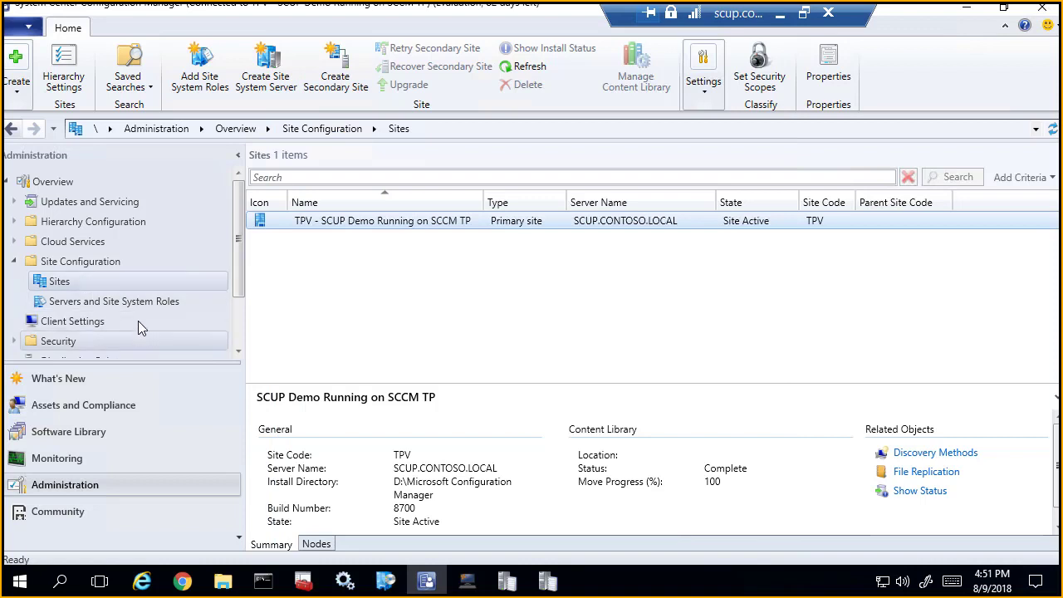
# Step: Open the Default Client Settings properties and show the Software Updates settings
pyautogui.scroll(-1, 98, 347)
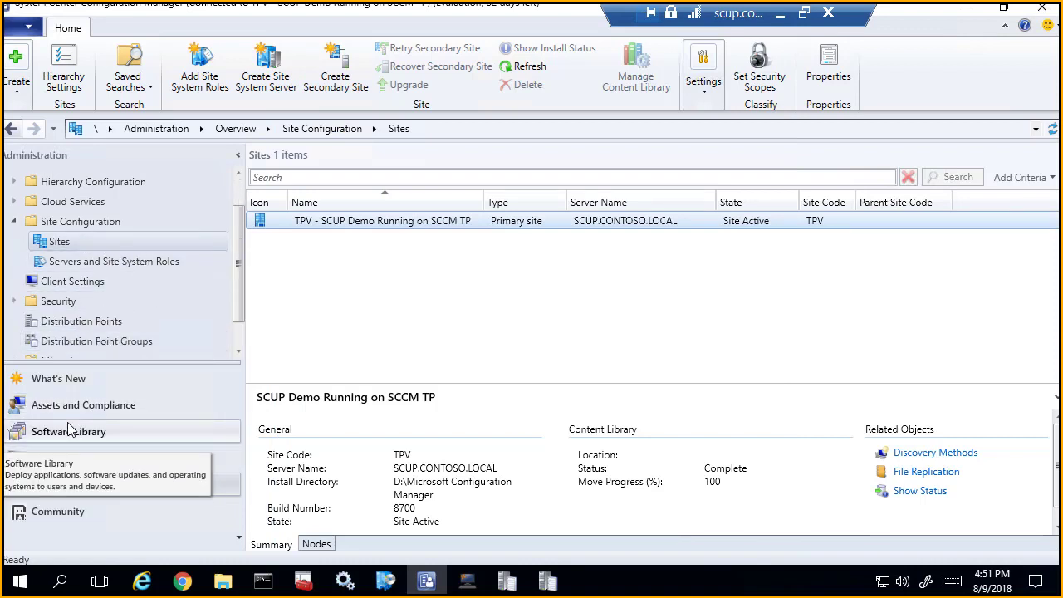
pyautogui.click(91, 431)
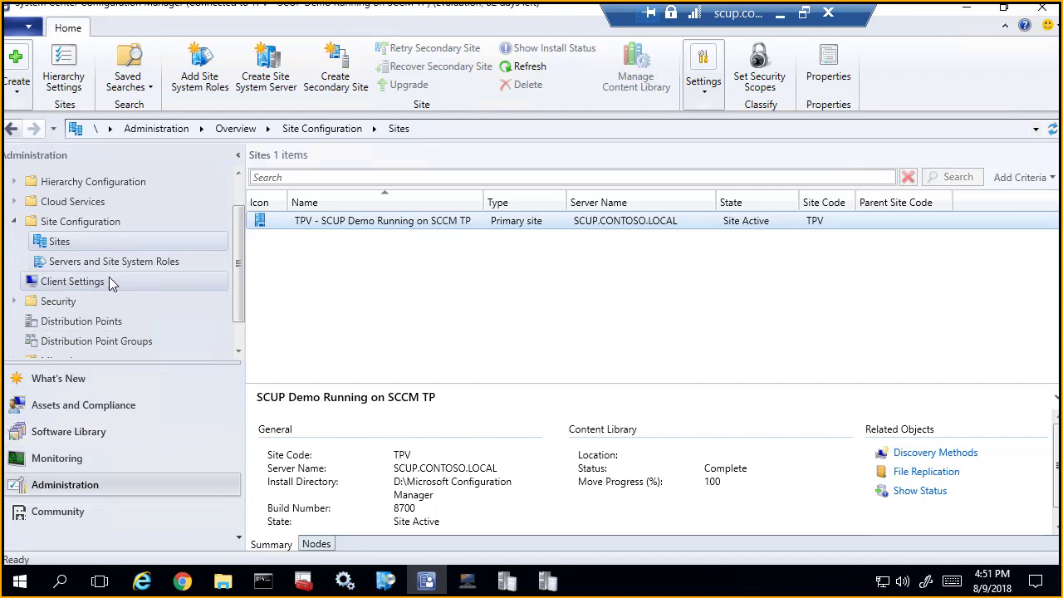
pyautogui.click(109, 283)
pyautogui.rightClick(322, 225)
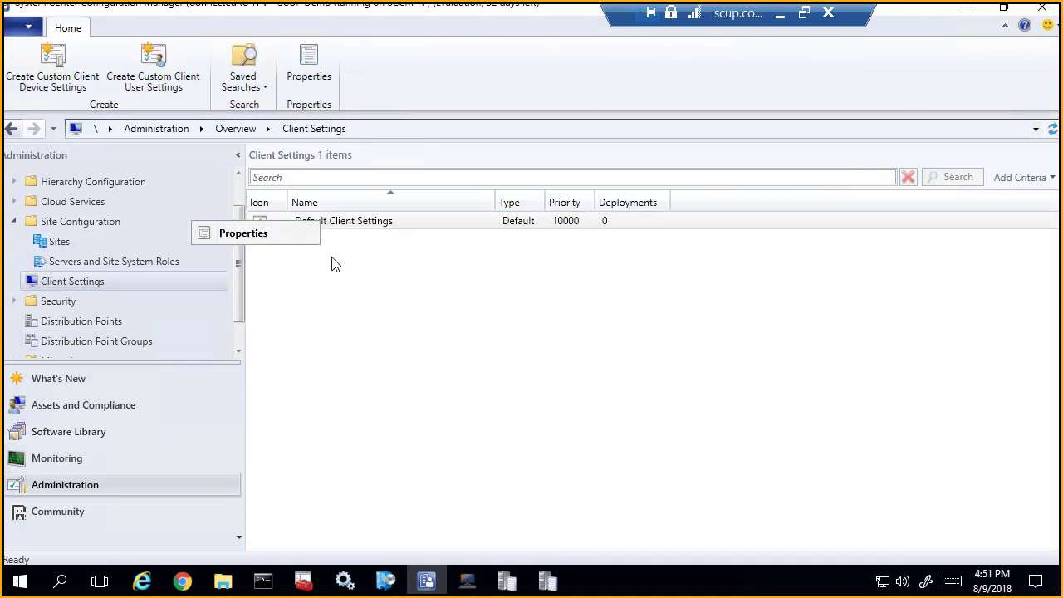
pyautogui.click(267, 236)
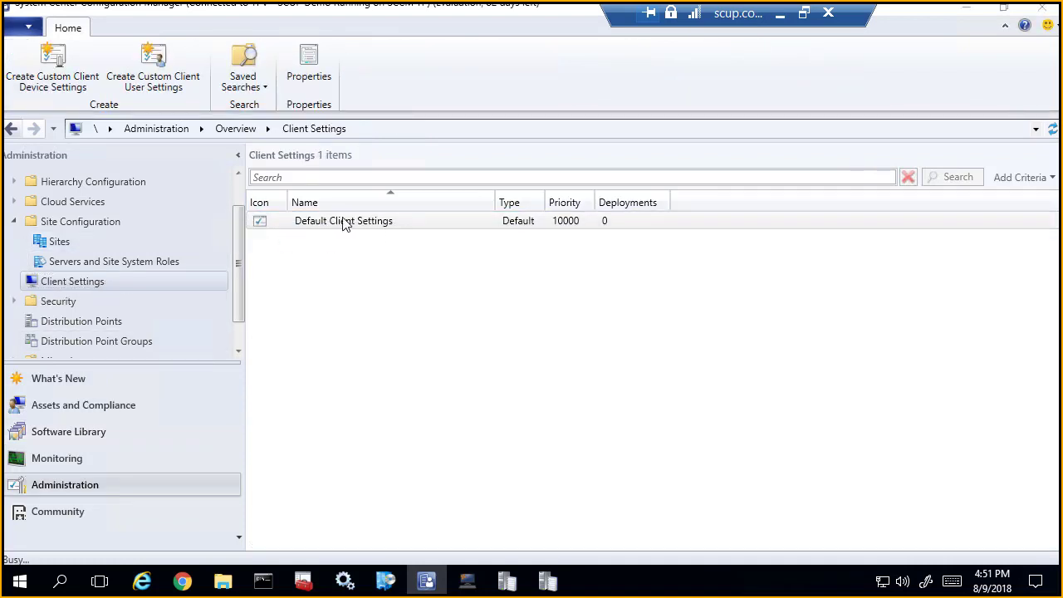
pyautogui.click(290, 338)
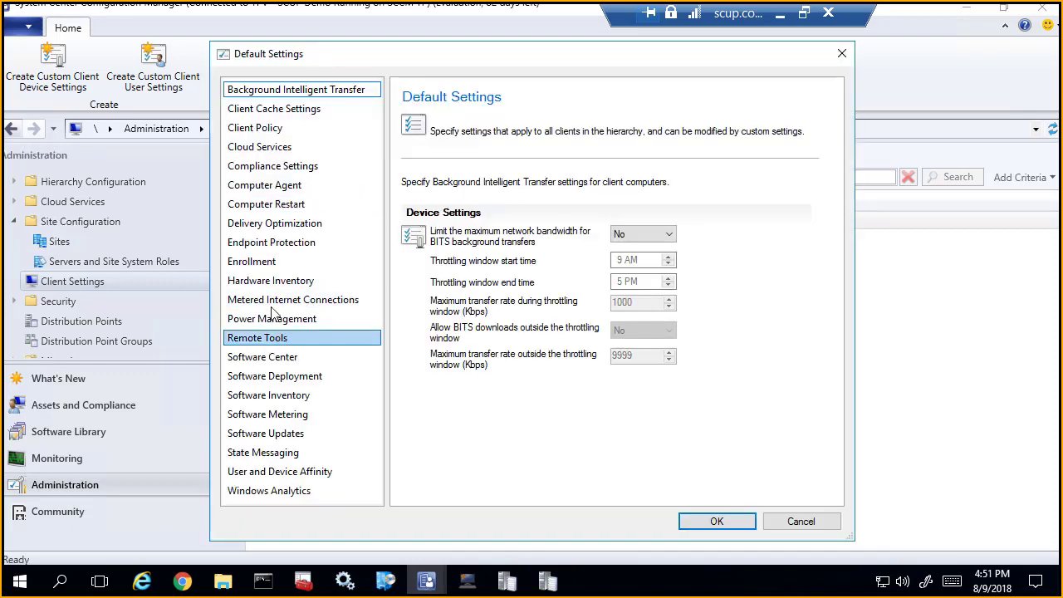
pyautogui.click(288, 299)
pyautogui.click(291, 357)
pyautogui.click(293, 395)
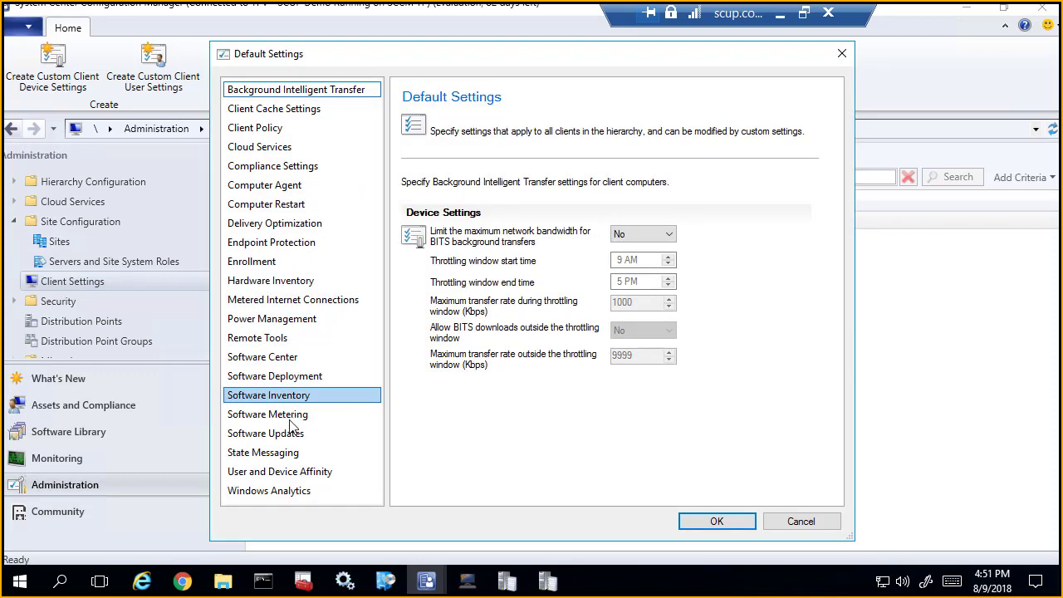
pyautogui.click(290, 415)
pyautogui.click(291, 433)
# Step: Set Enable third party software updates to Yes in the default client settings and save
pyautogui.scroll(-1, 540, 465)
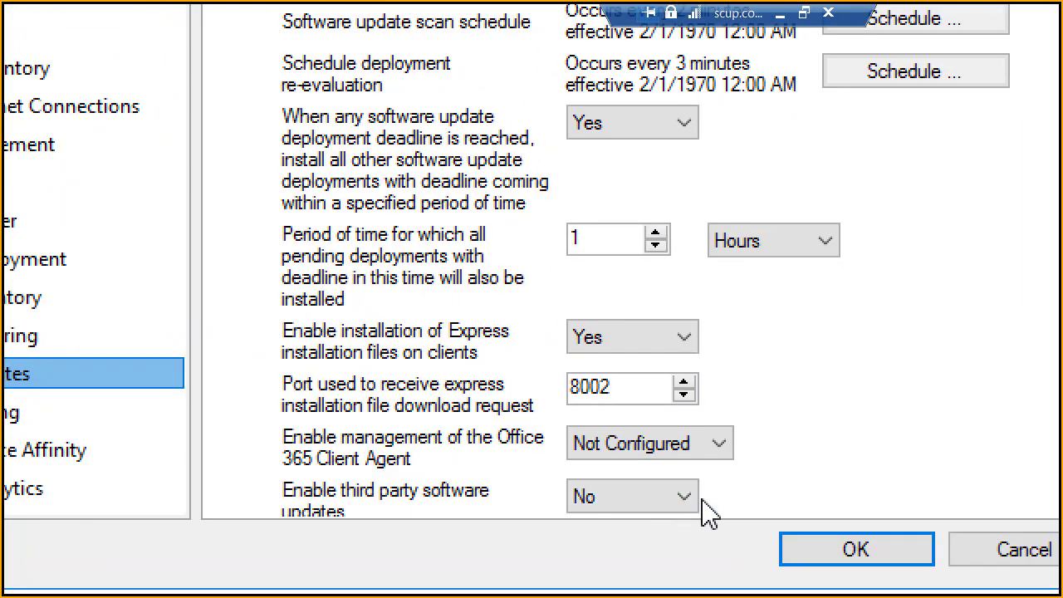
pyautogui.click(690, 501)
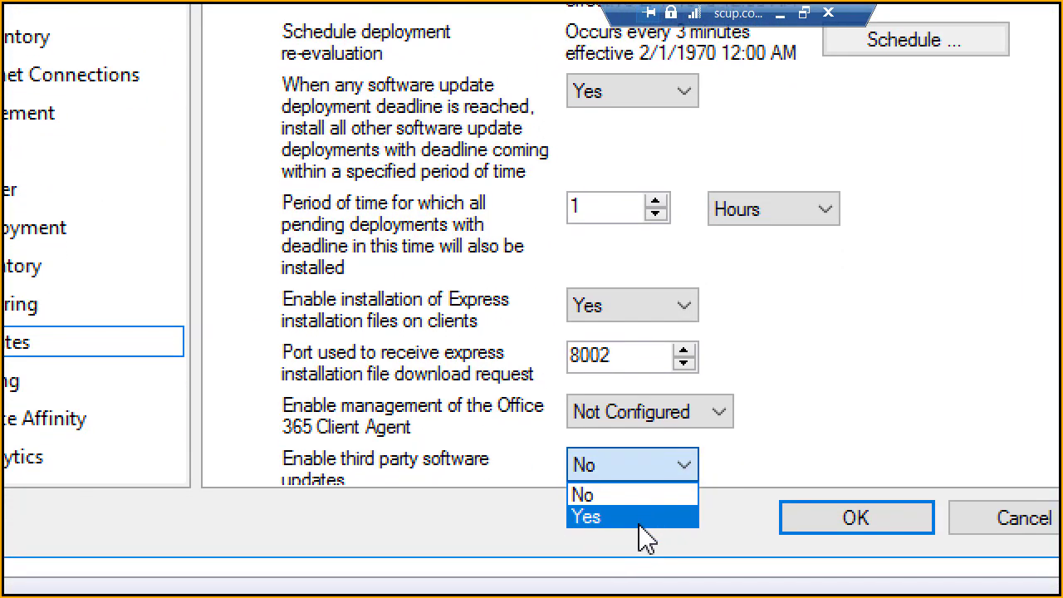
pyautogui.click(639, 525)
pyautogui.click(897, 516)
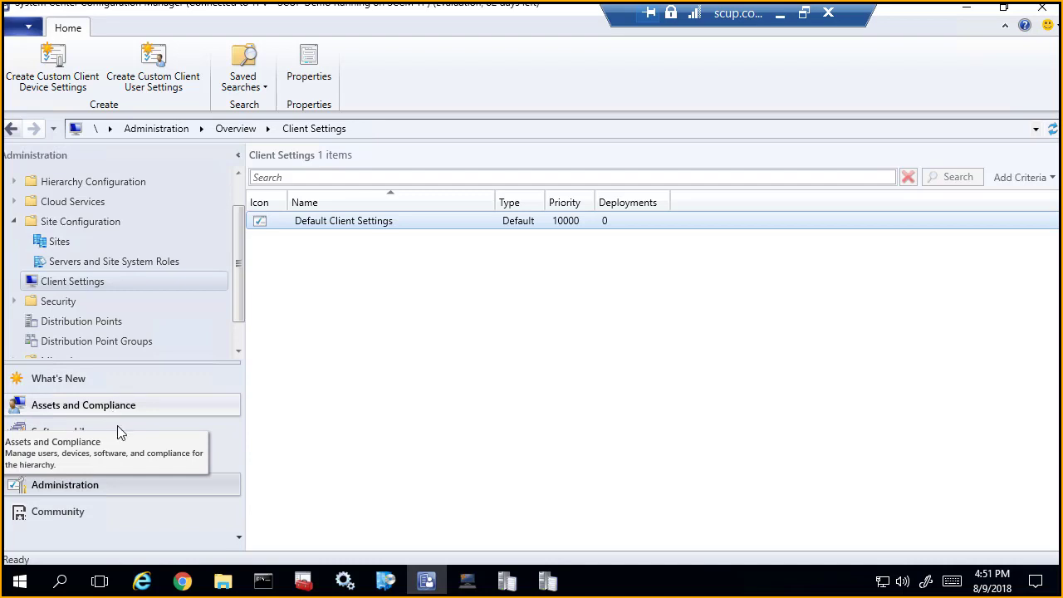
# Step: Return to All Software Updates in the Software Library and review the downloaded and deployed status of the listed updates
pyautogui.click(80, 411)
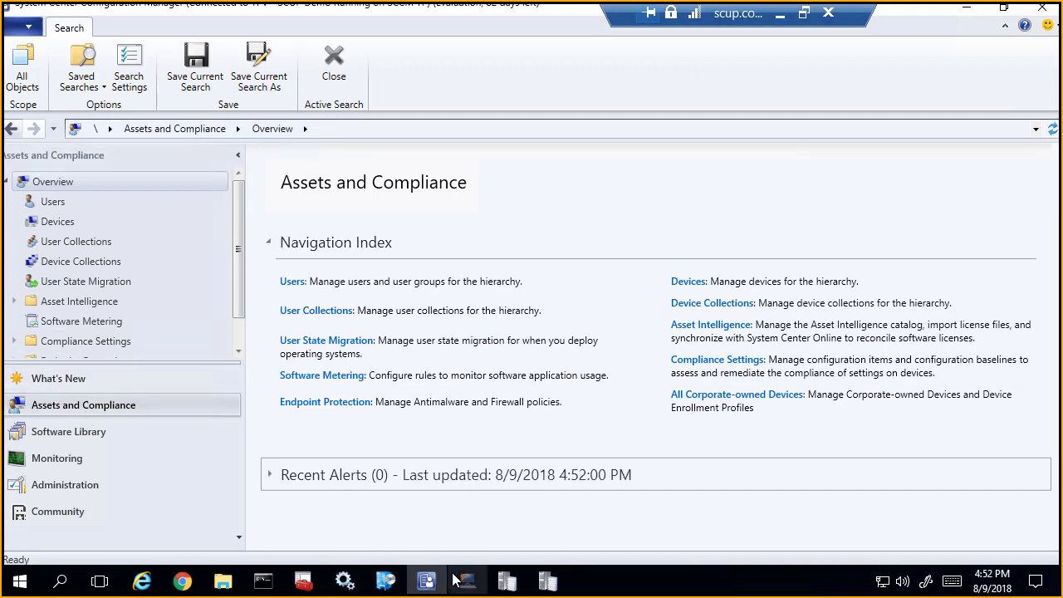
pyautogui.click(90, 428)
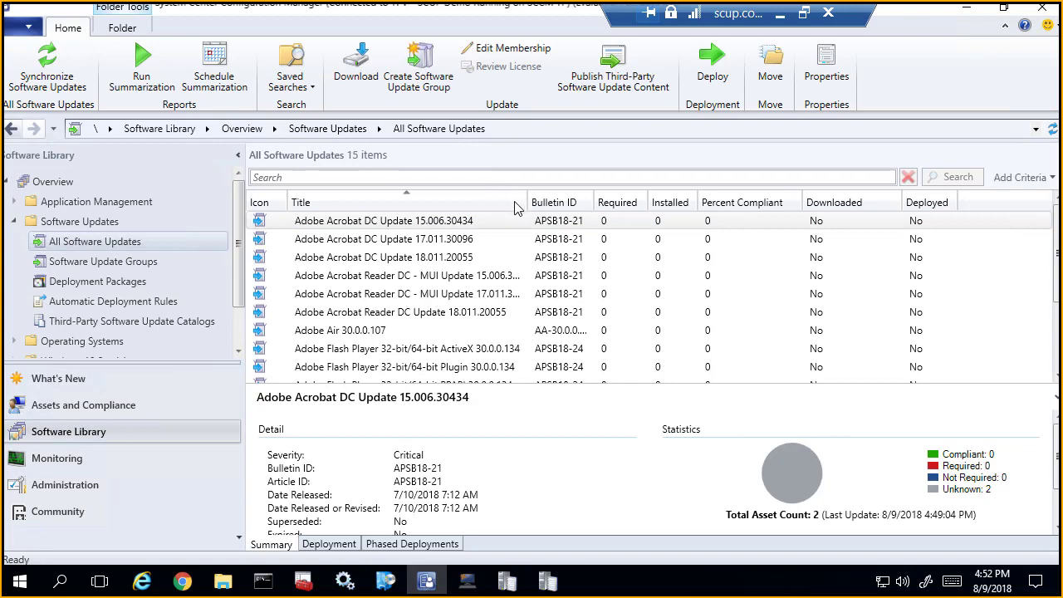
pyautogui.scroll(-2, 471, 283)
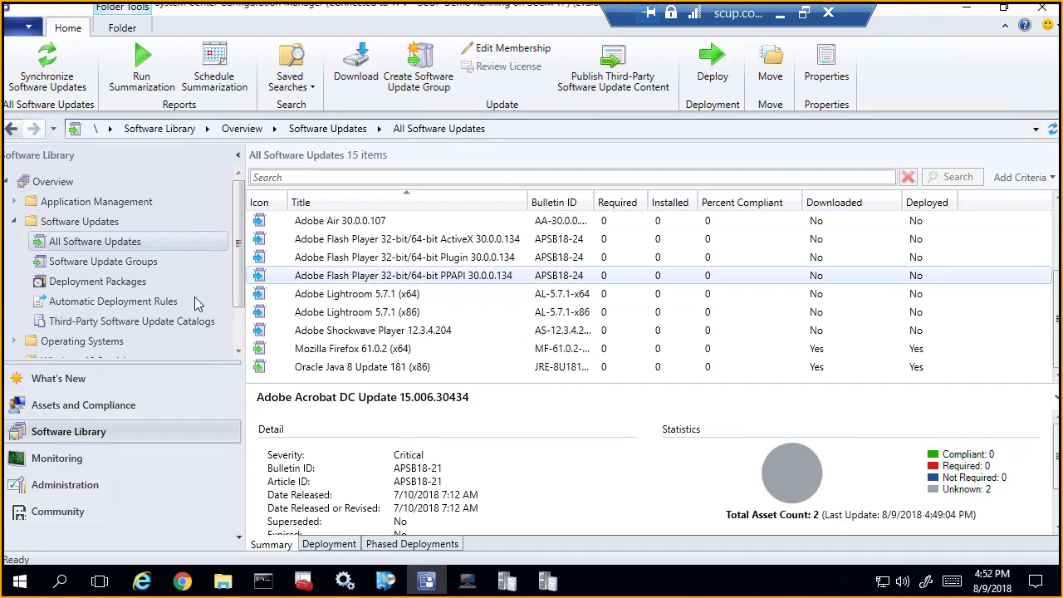
# Step: Open the Patch My PC Updates automatic deployment rule's properties and preview the updates that match its software update criteria
pyautogui.click(220, 295)
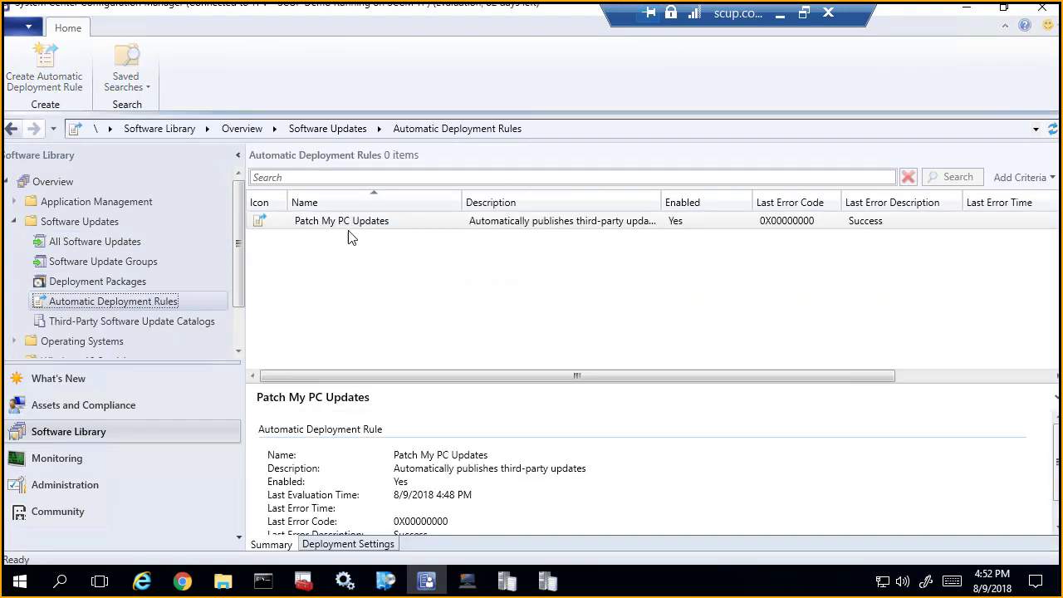
pyautogui.click(337, 220)
pyautogui.rightClick(338, 222)
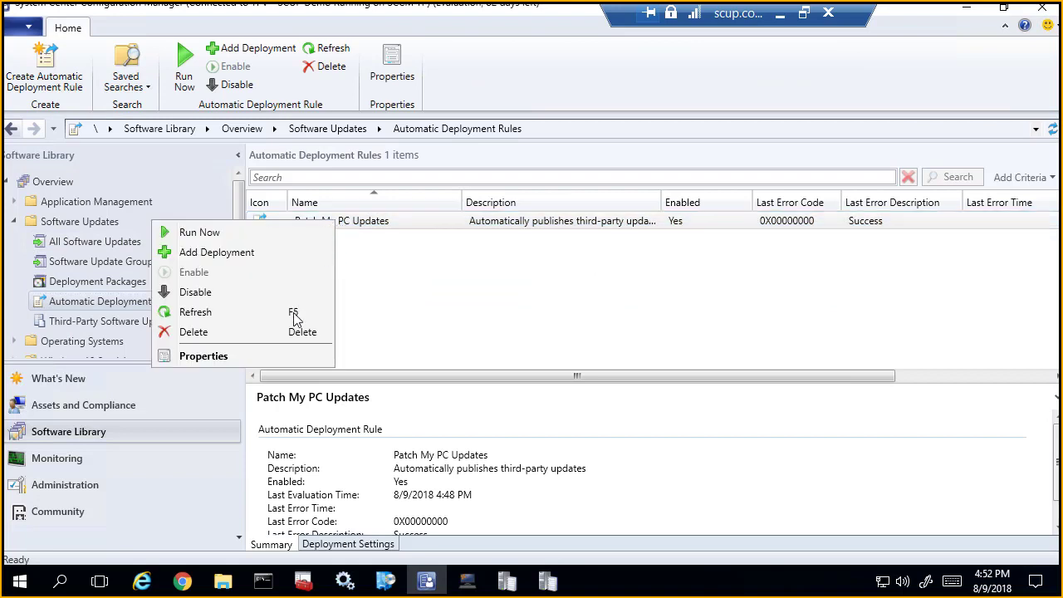
pyautogui.click(277, 358)
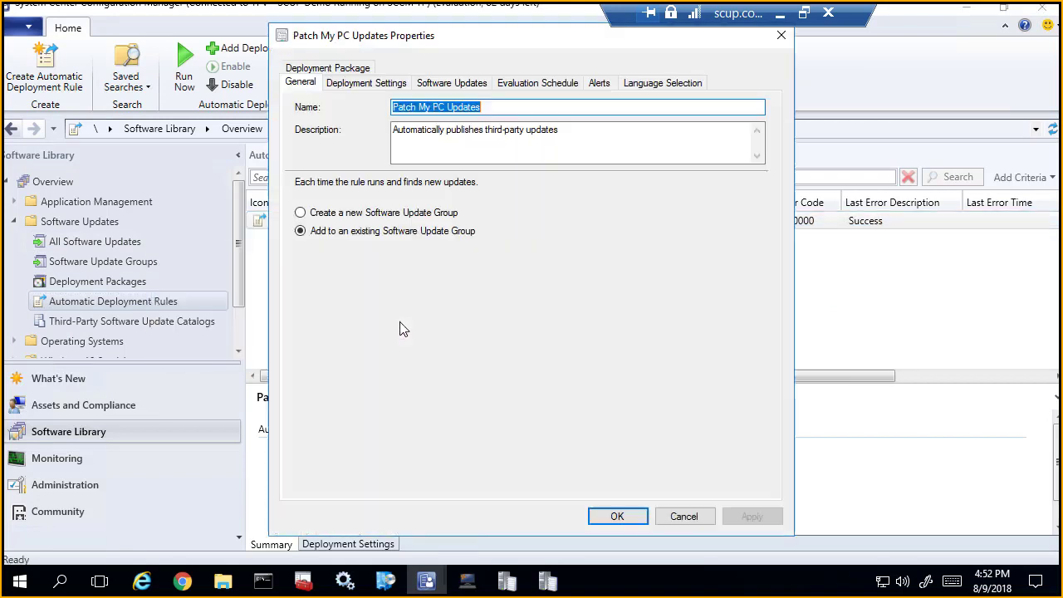
pyautogui.click(442, 90)
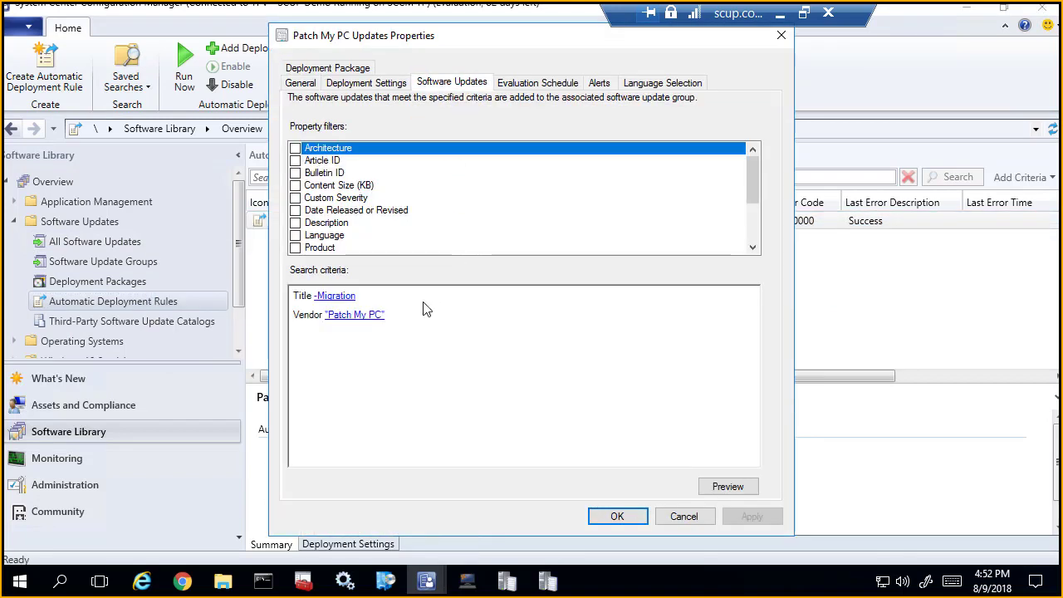
pyautogui.click(738, 491)
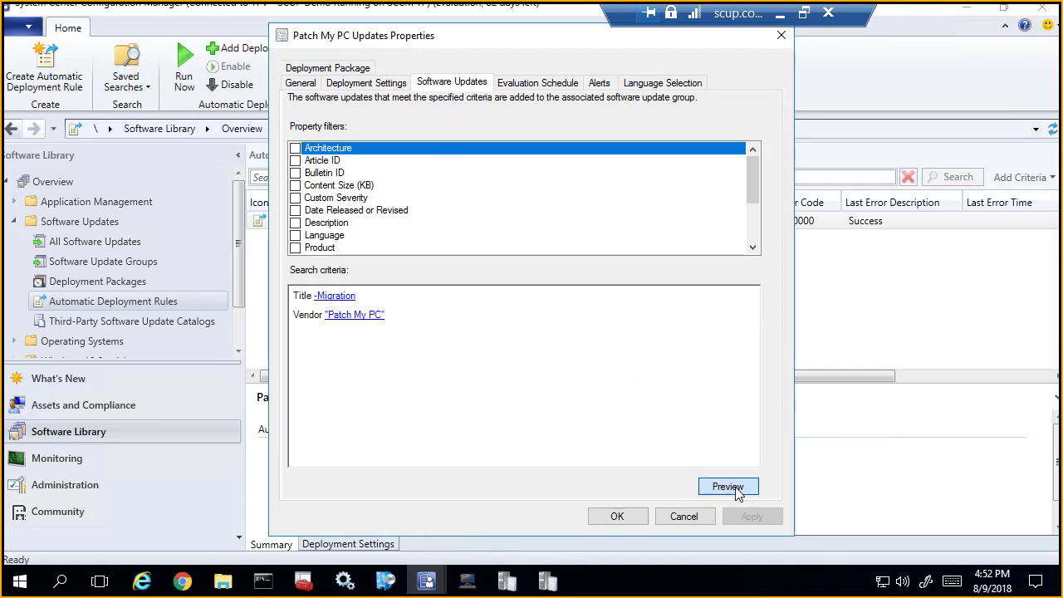
# Step: Move the preview window aside, widen its Title column to review the matching updates, and close the preview and rule properties without changes
pyautogui.moveTo(457, 69); pyautogui.dragTo(683, 80)
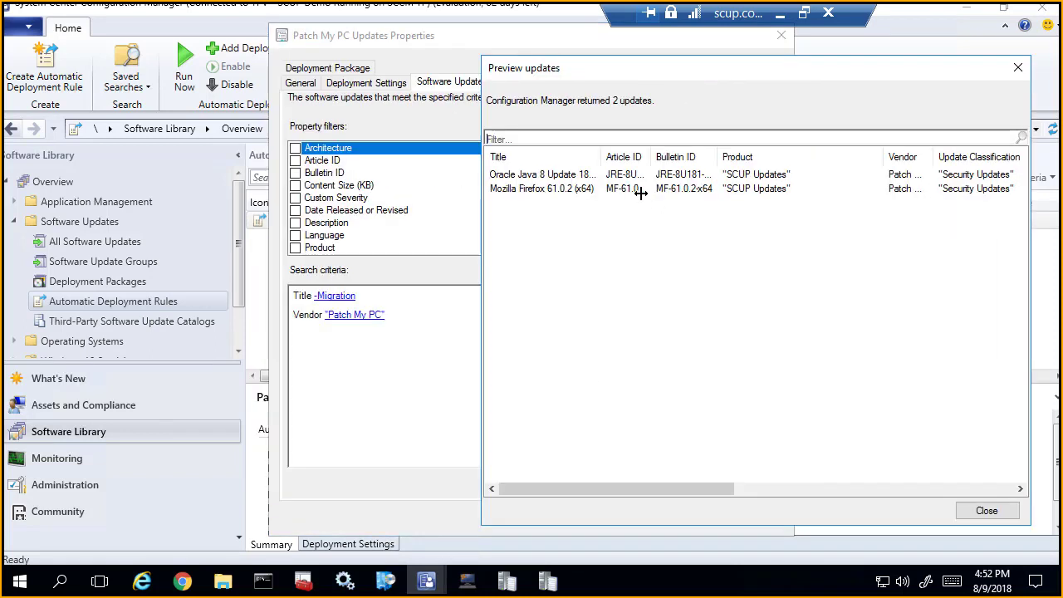
pyautogui.moveTo(603, 149); pyautogui.dragTo(660, 149)
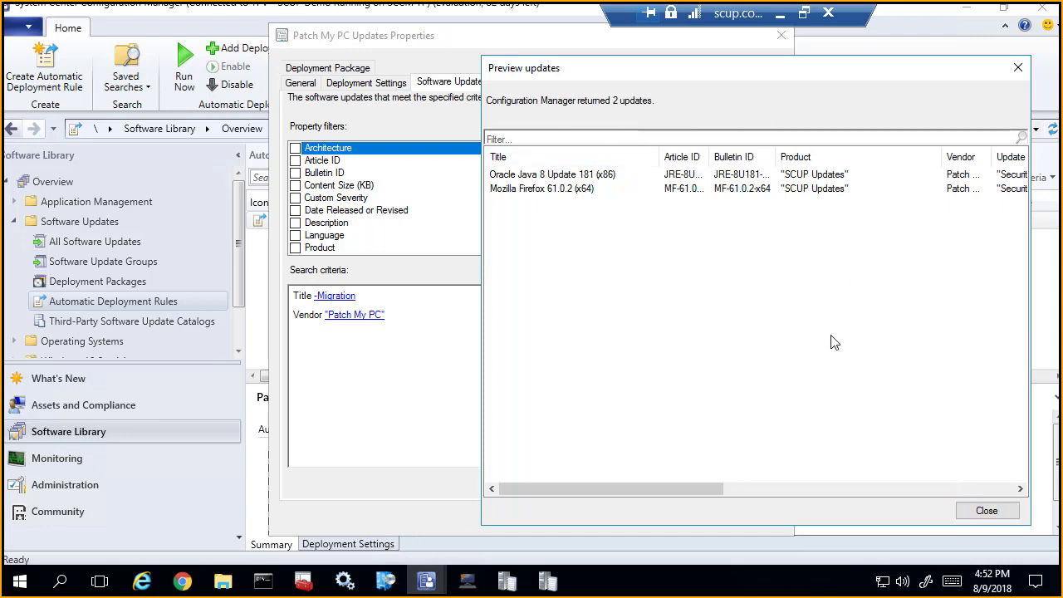
pyautogui.click(577, 176)
pyautogui.click(576, 190)
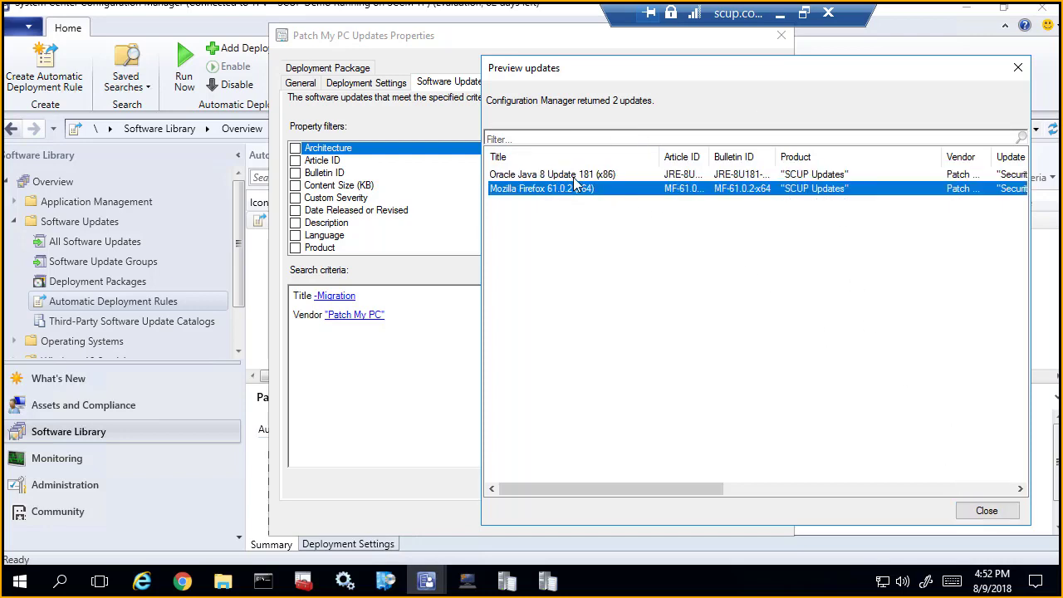
pyautogui.click(579, 175)
pyautogui.click(993, 511)
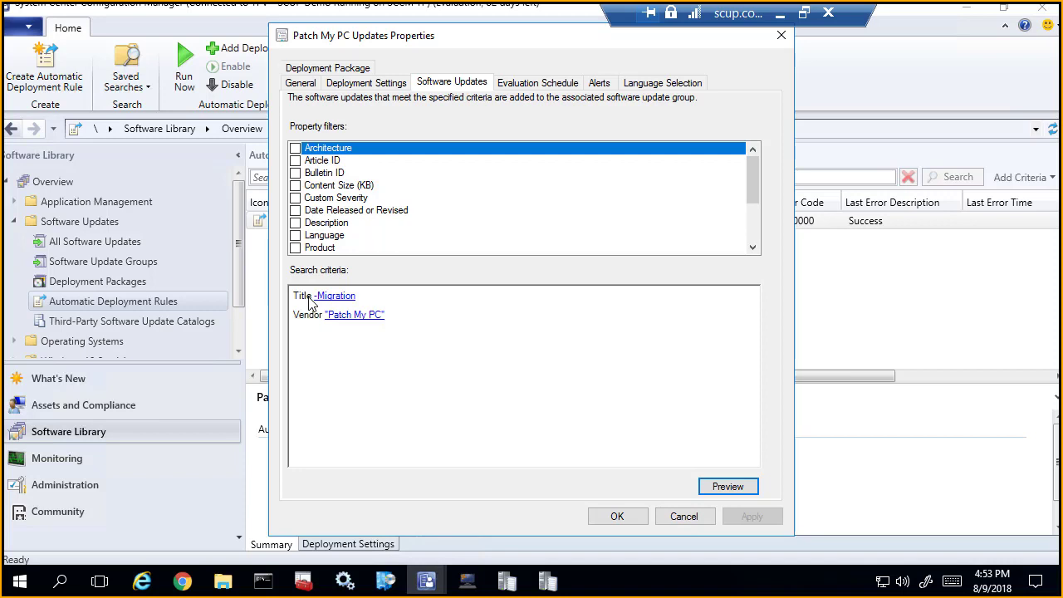
pyautogui.click(683, 516)
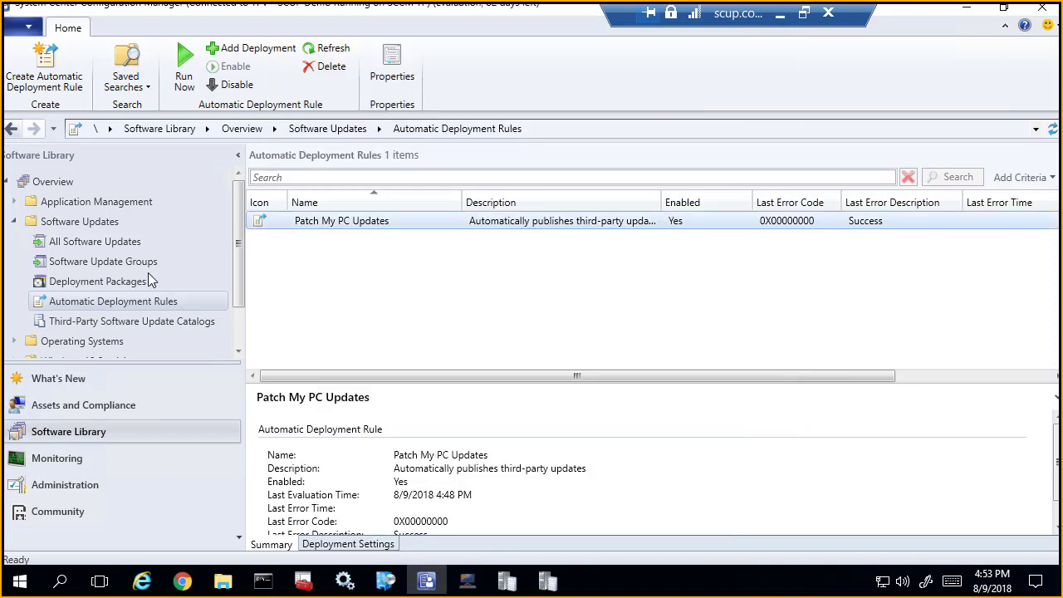
# Step: Show the members of the Patch My PC Updates software update group and widen the Title column to review them
pyautogui.click(125, 260)
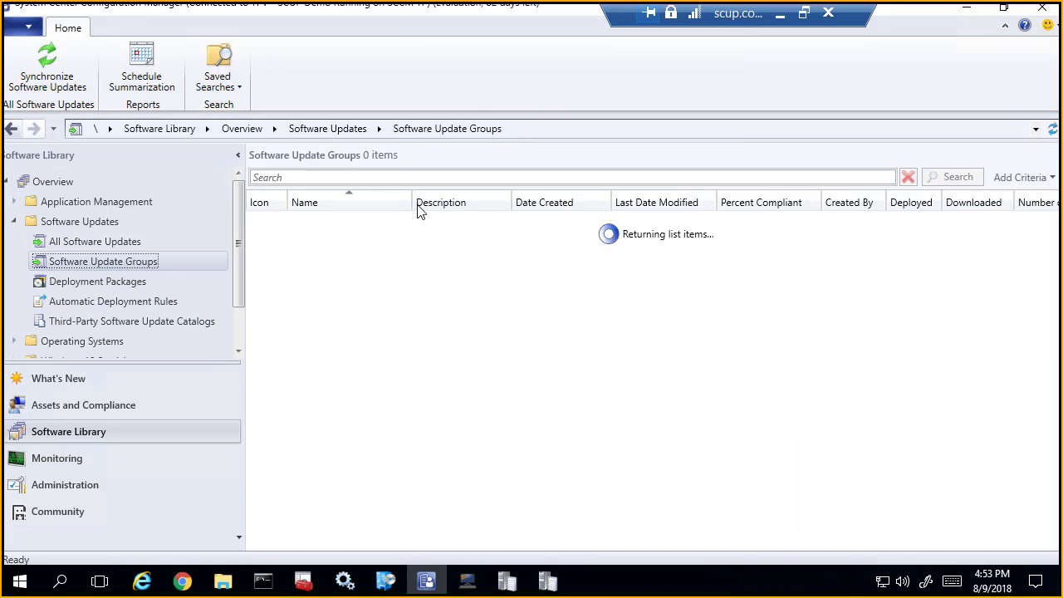
pyautogui.moveTo(410, 201); pyautogui.dragTo(429, 201)
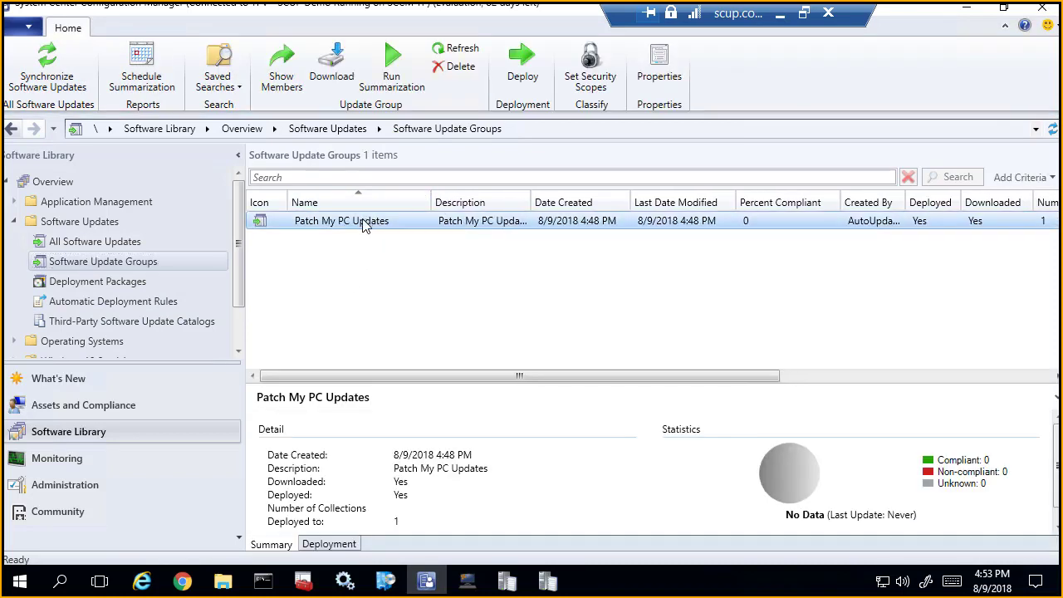
pyautogui.doubleClick(363, 224)
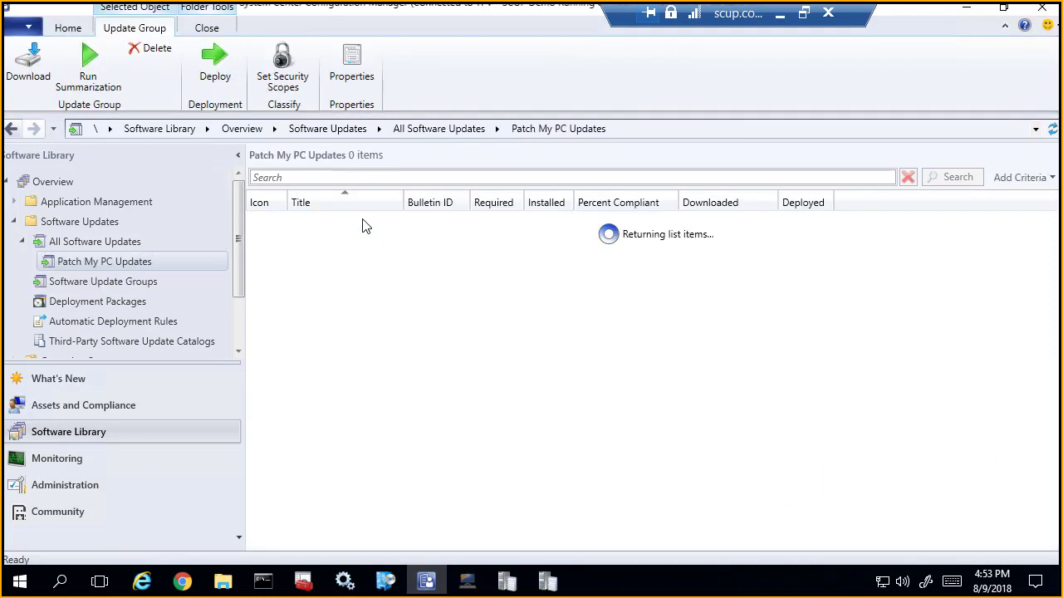
pyautogui.moveTo(424, 206); pyautogui.dragTo(552, 204)
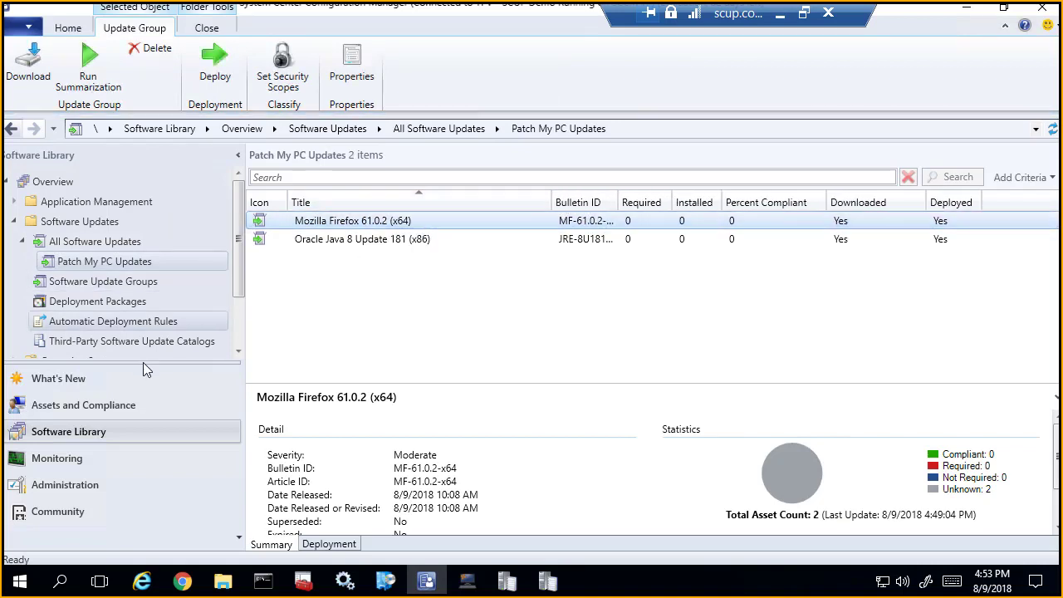
# Step: Check the SCUPUpdates deployment package, and show the deployments of the Patch My PC Updates software update group
pyautogui.click(100, 302)
pyautogui.click(427, 228)
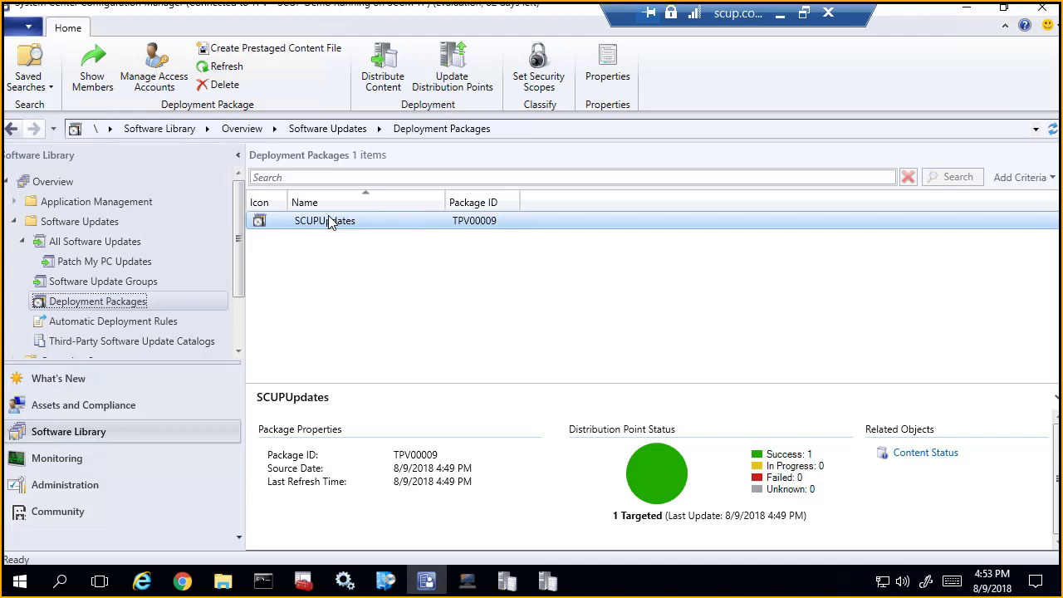
pyautogui.click(131, 286)
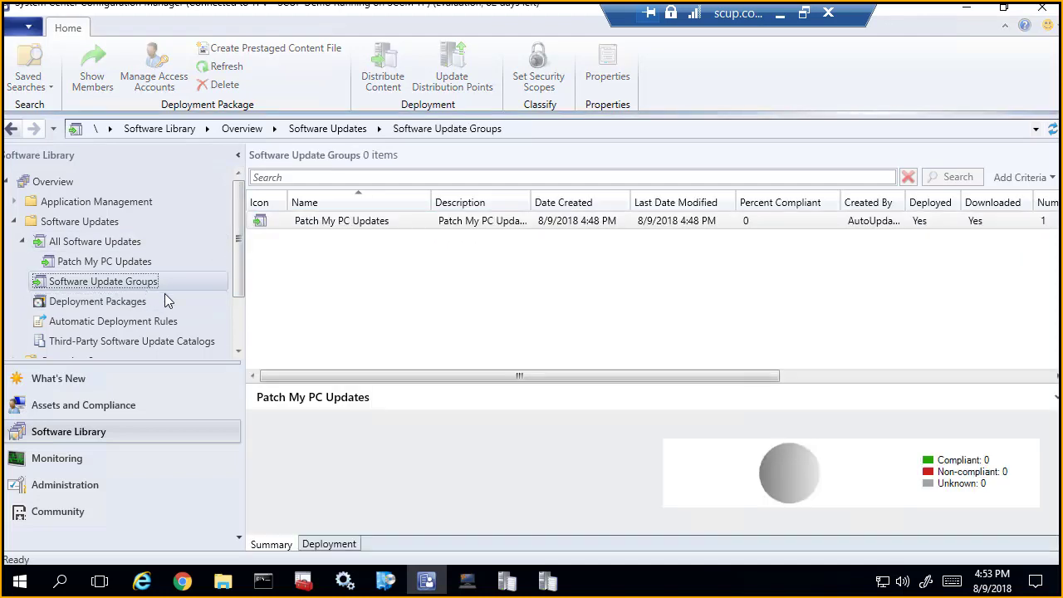
pyautogui.click(340, 545)
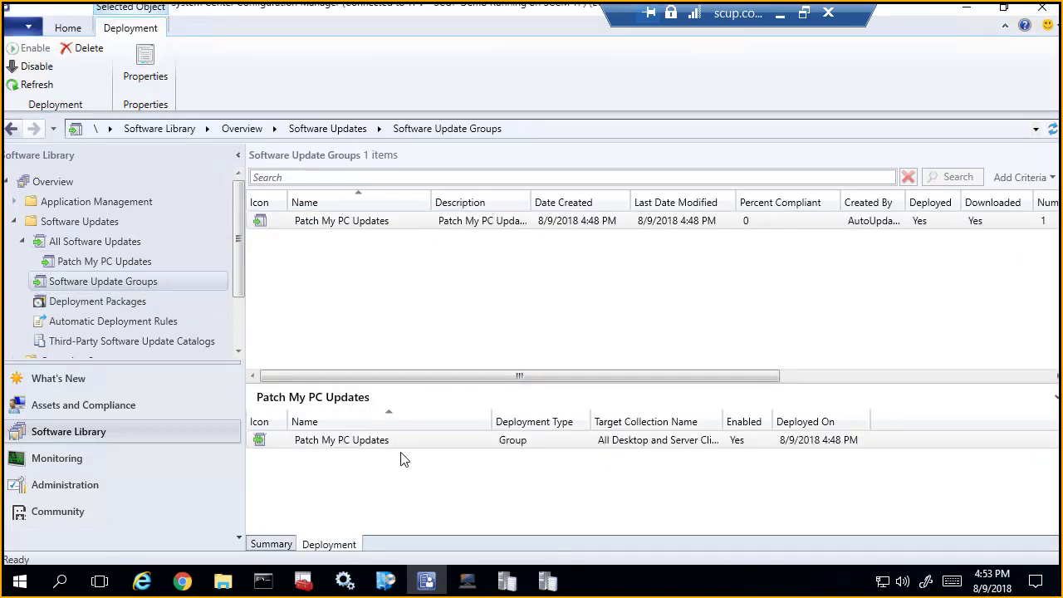
# Step: Open the Patch My PC Updates deployment's properties, review its user experience settings, and close them without changes
pyautogui.click(403, 448)
pyautogui.rightClick(404, 448)
pyautogui.click(332, 543)
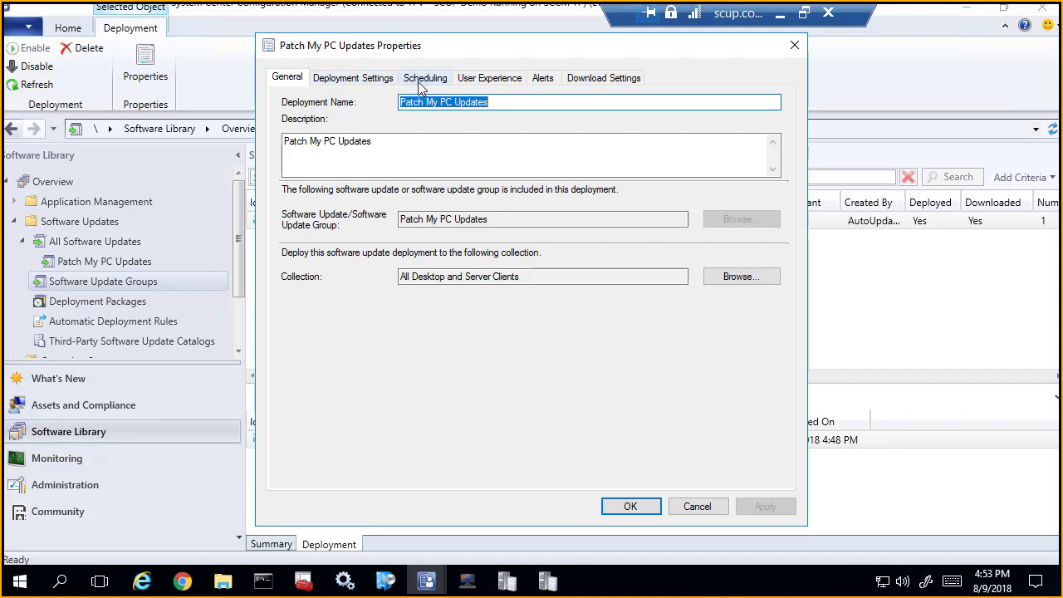
pyautogui.click(478, 80)
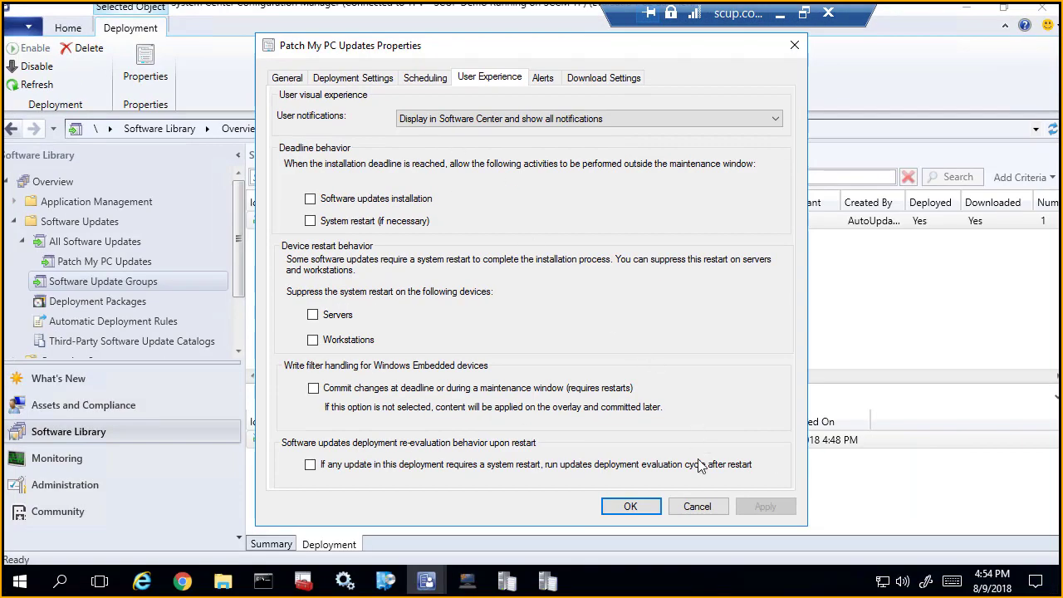
pyautogui.click(630, 507)
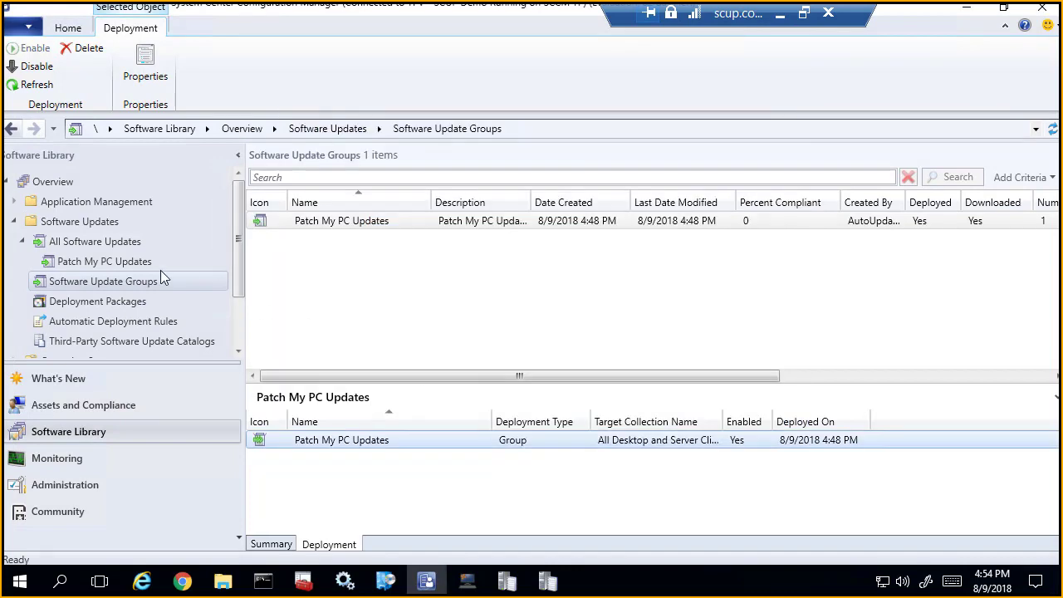
# Step: Switch from the SCUP server session to the SCUPCLIENT remote desktop session
pyautogui.click(784, 17)
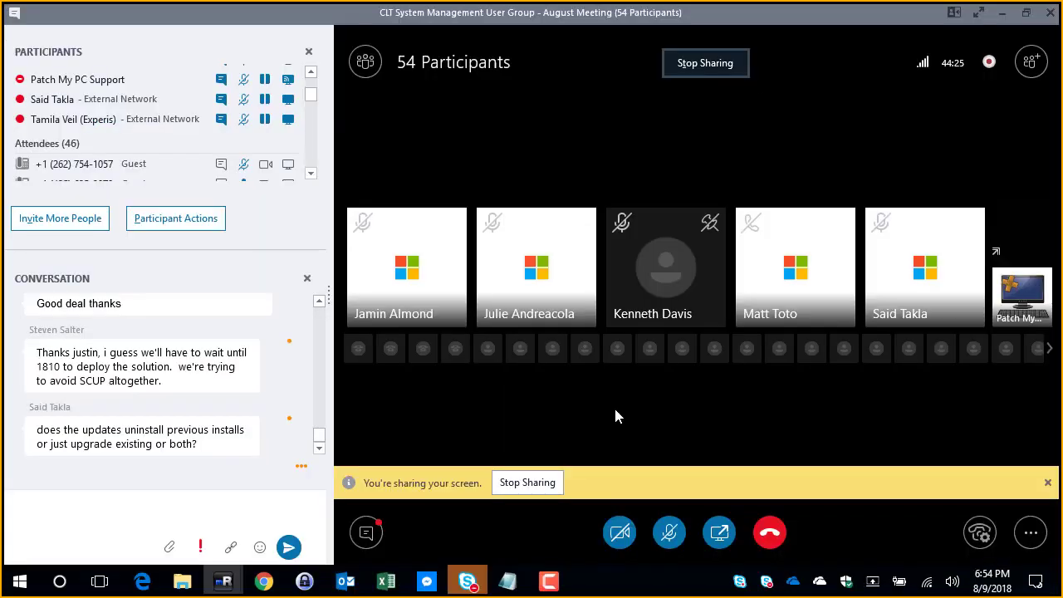
pyautogui.moveTo(223, 582)
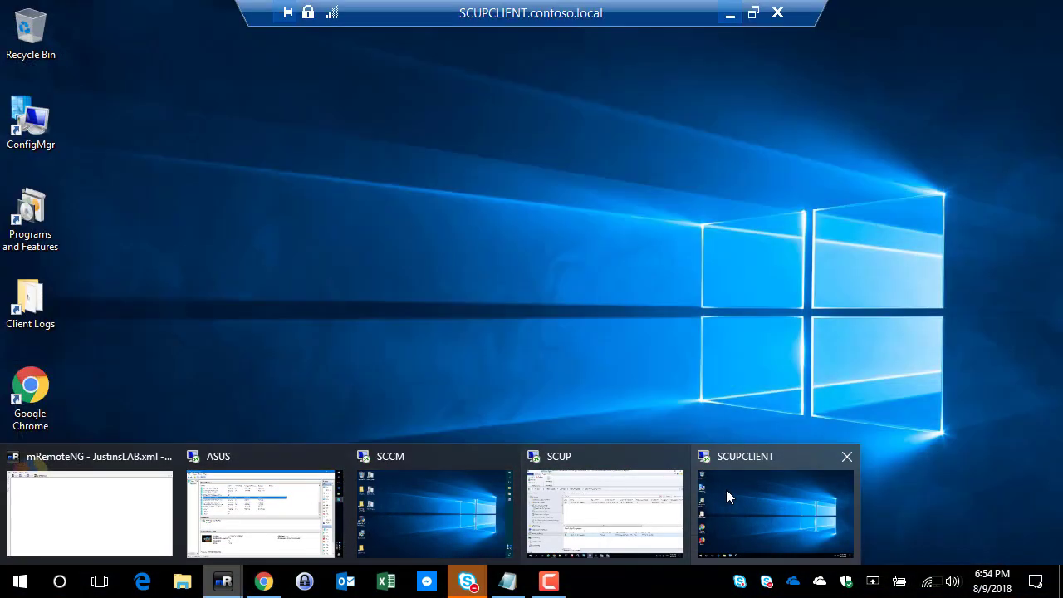
pyautogui.click(724, 489)
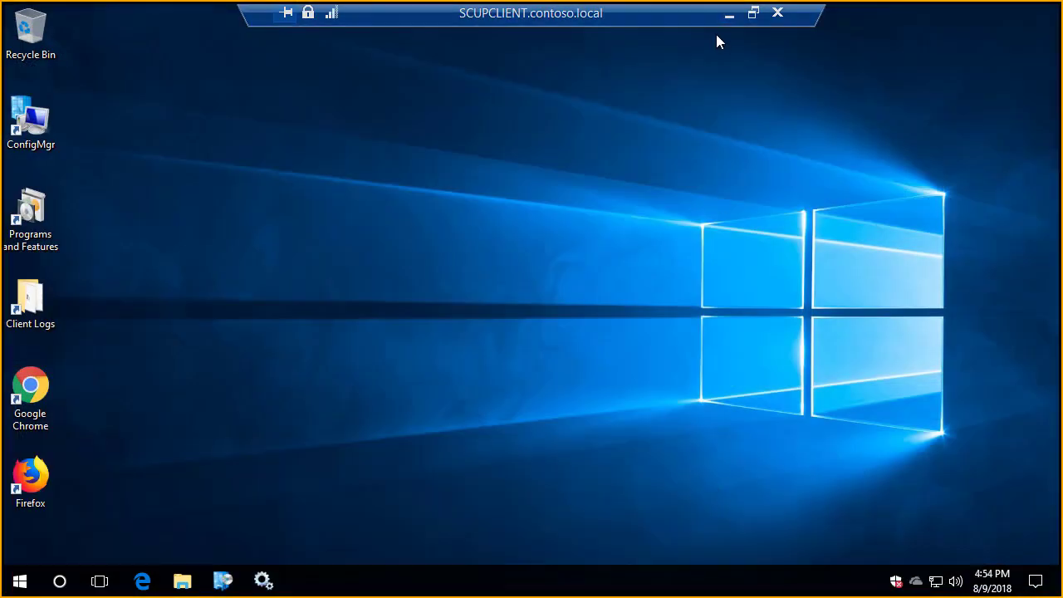
pyautogui.click(729, 14)
pyautogui.moveTo(180, 376); pyautogui.dragTo(34, 365)
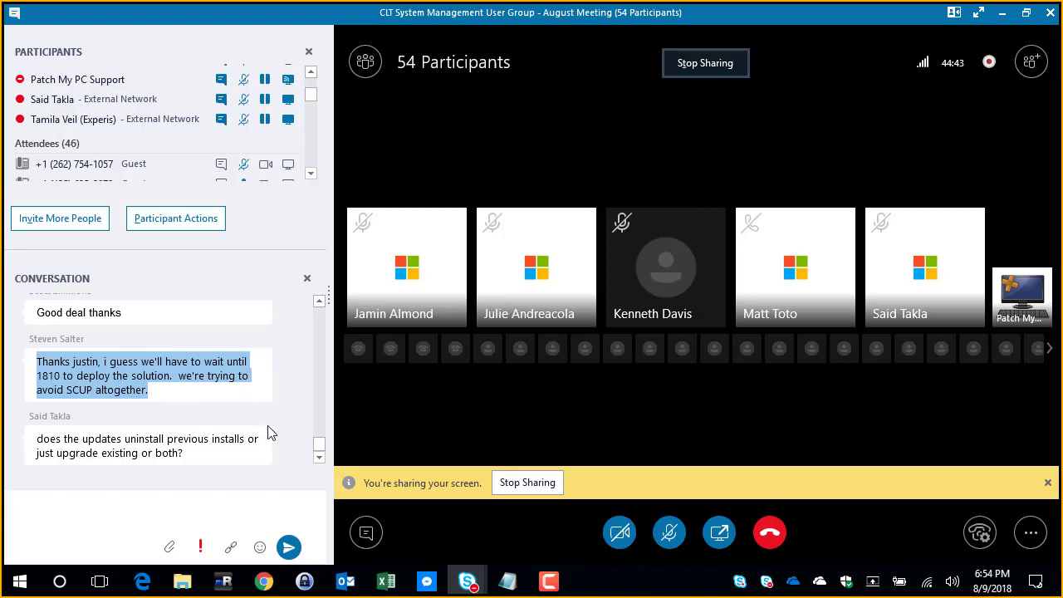
pyautogui.click(346, 582)
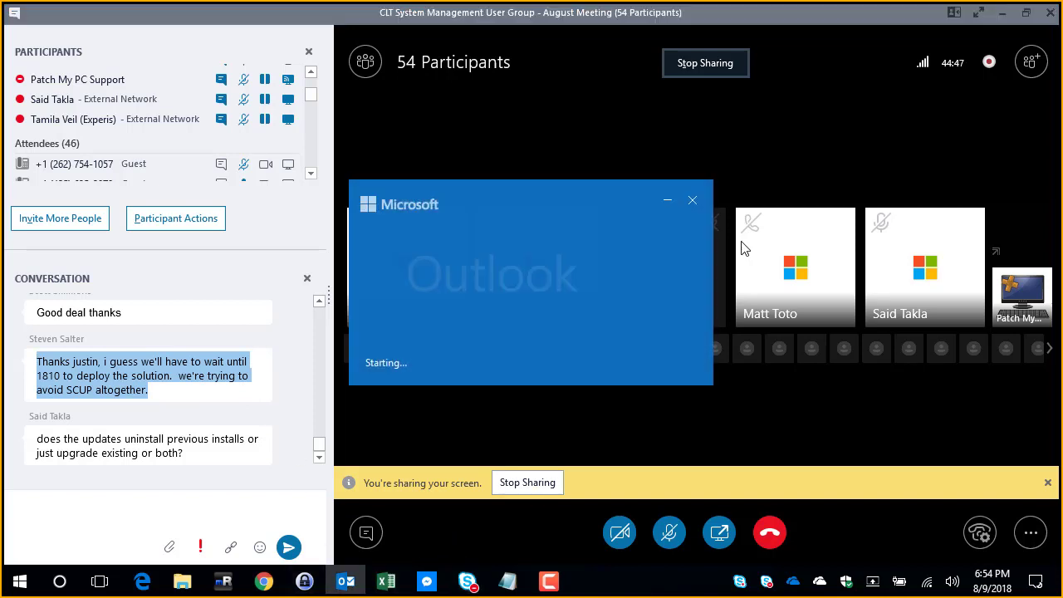
pyautogui.click(692, 200)
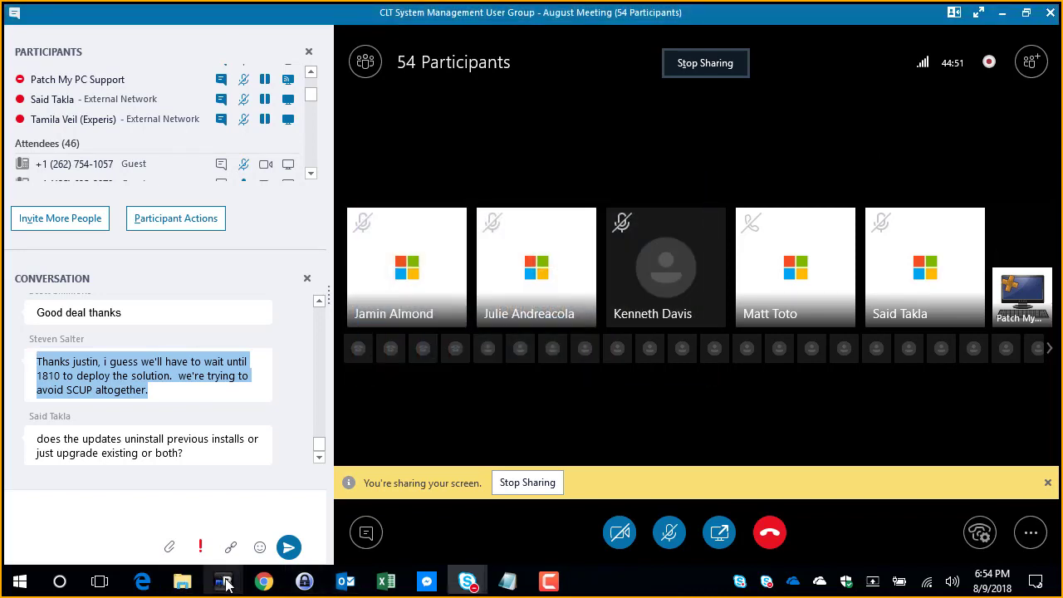
# Step: On SCUPCLIENT, run the Machine Policy Retrieval & Evaluation Cycle from the Configuration Manager client properties
pyautogui.moveTo(227, 584)
pyautogui.click(755, 509)
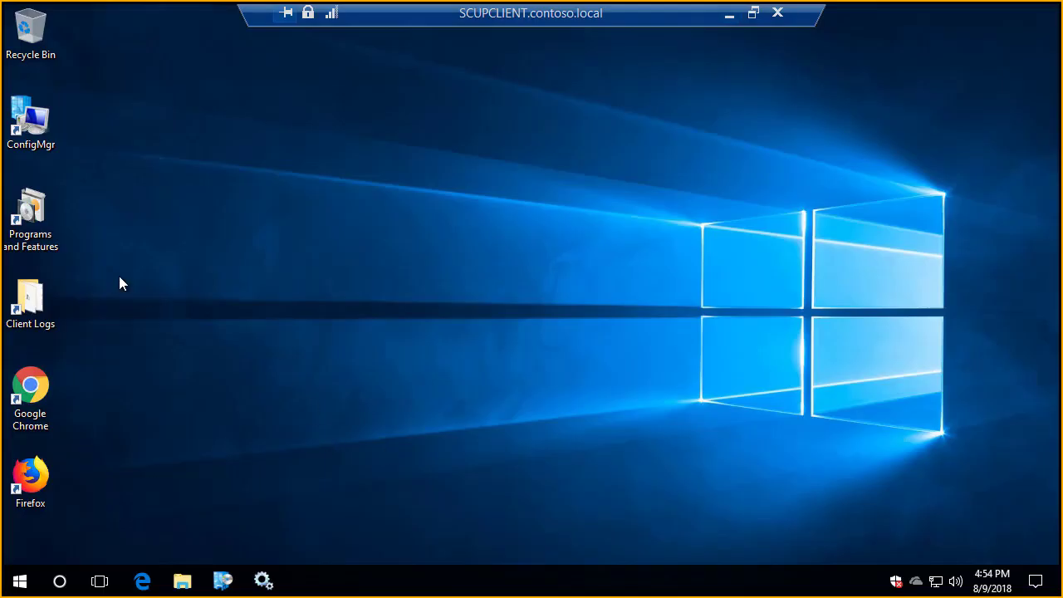
pyautogui.doubleClick(30, 124)
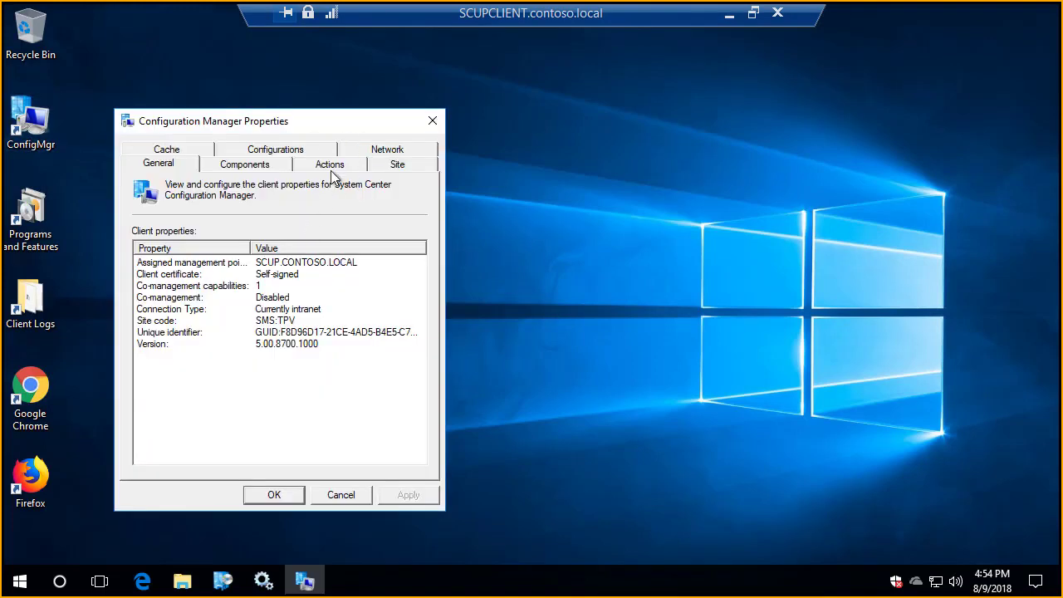
pyautogui.click(330, 166)
pyautogui.click(237, 303)
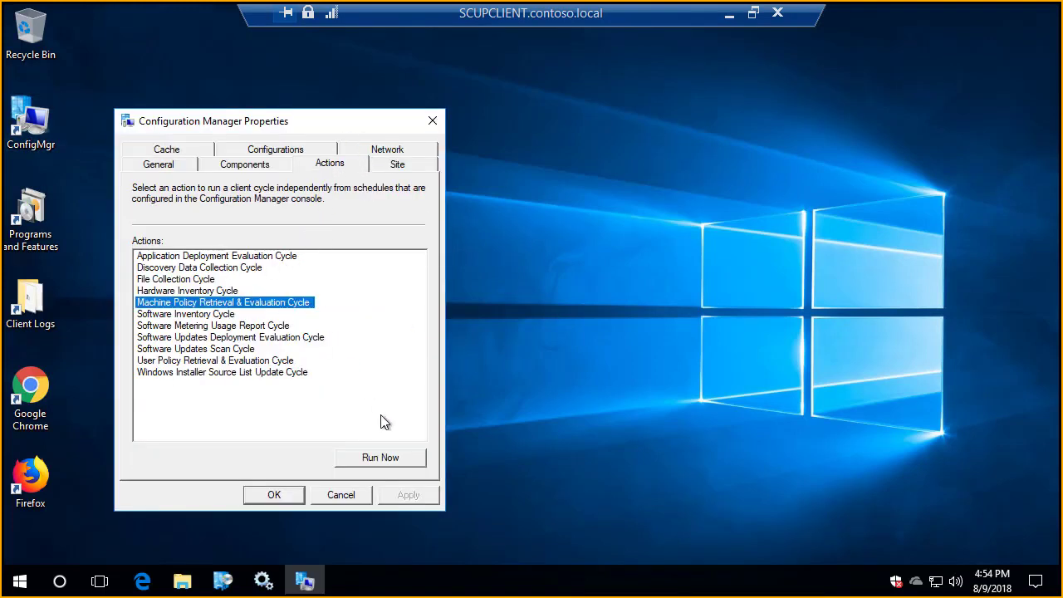
pyautogui.click(394, 454)
pyautogui.click(681, 350)
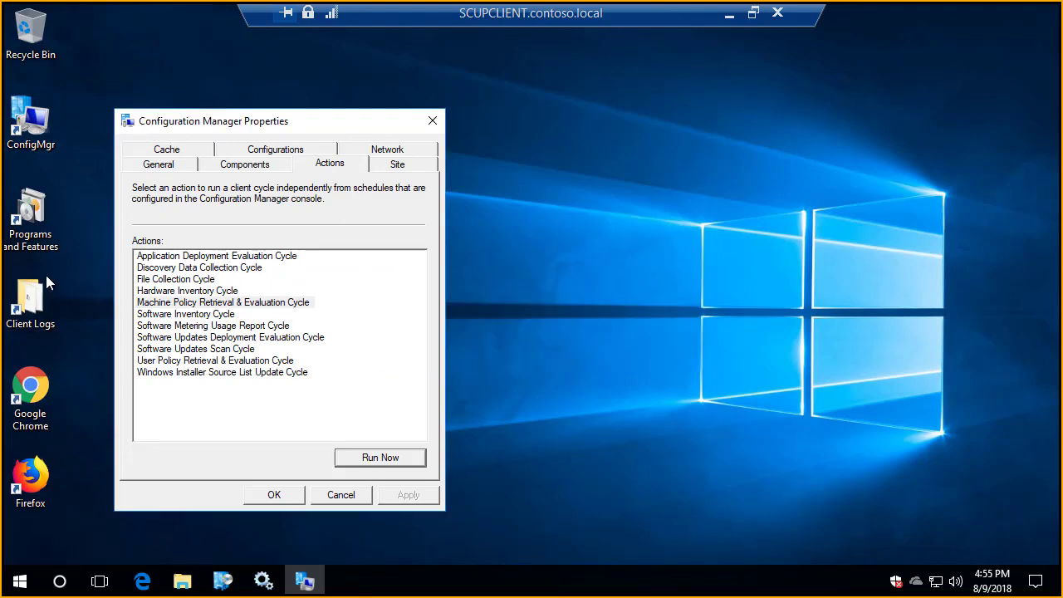
# Step: Open PolicyAgent.log from the Client Logs folder and move its window aside to uncover the client properties
pyautogui.doubleClick(45, 278)
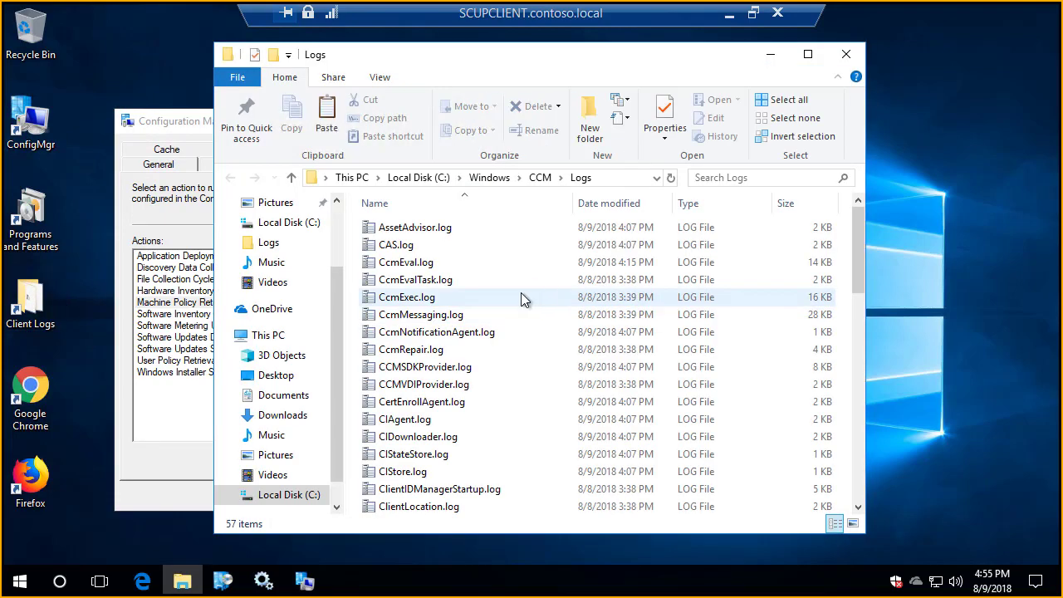
pyautogui.click(521, 297)
pyautogui.write('p')
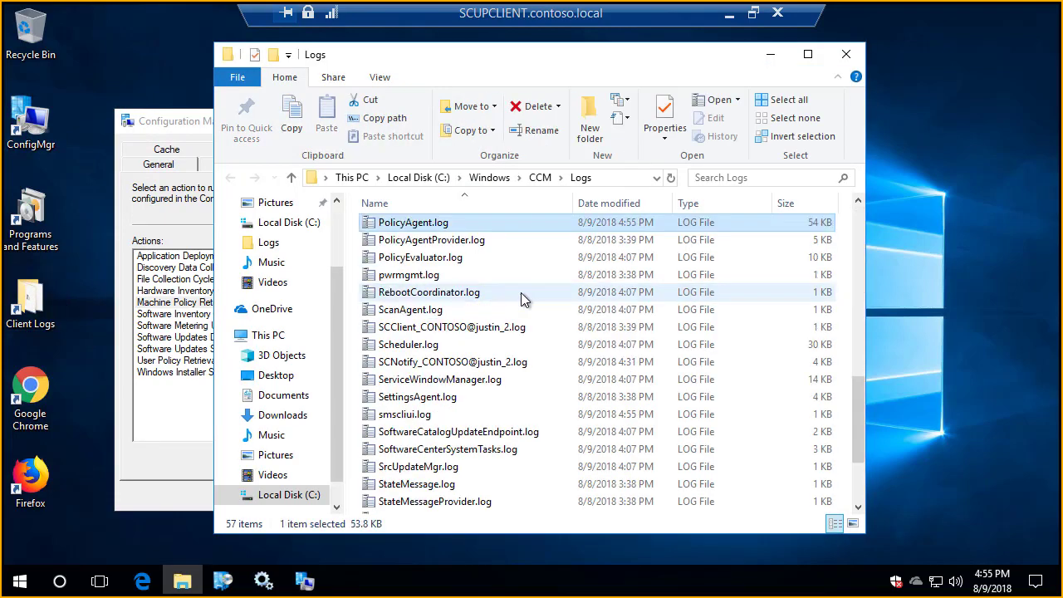
pyautogui.press('Return')
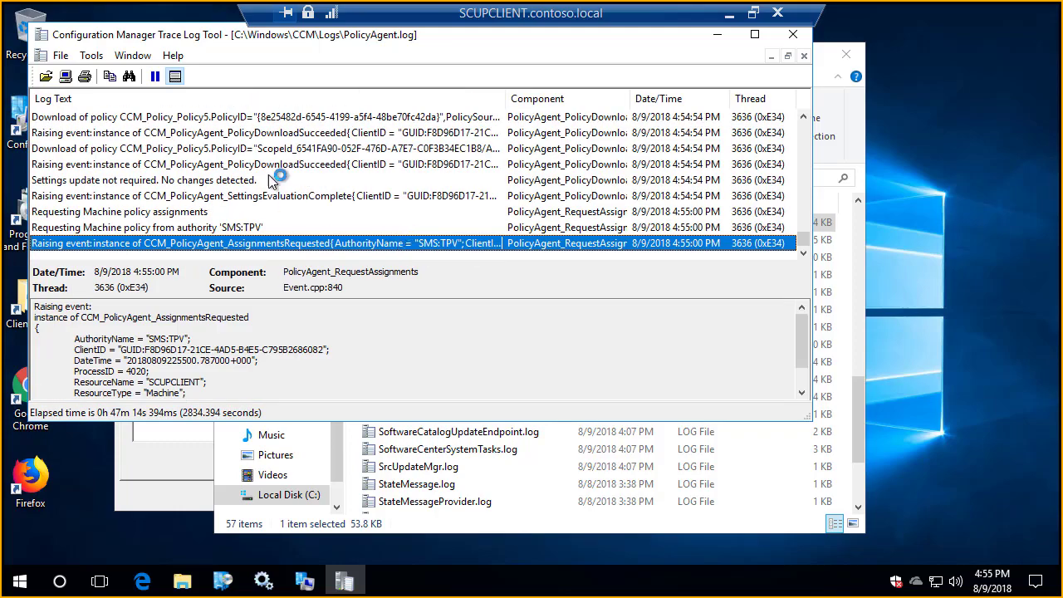
pyautogui.moveTo(189, 40); pyautogui.dragTo(543, 77)
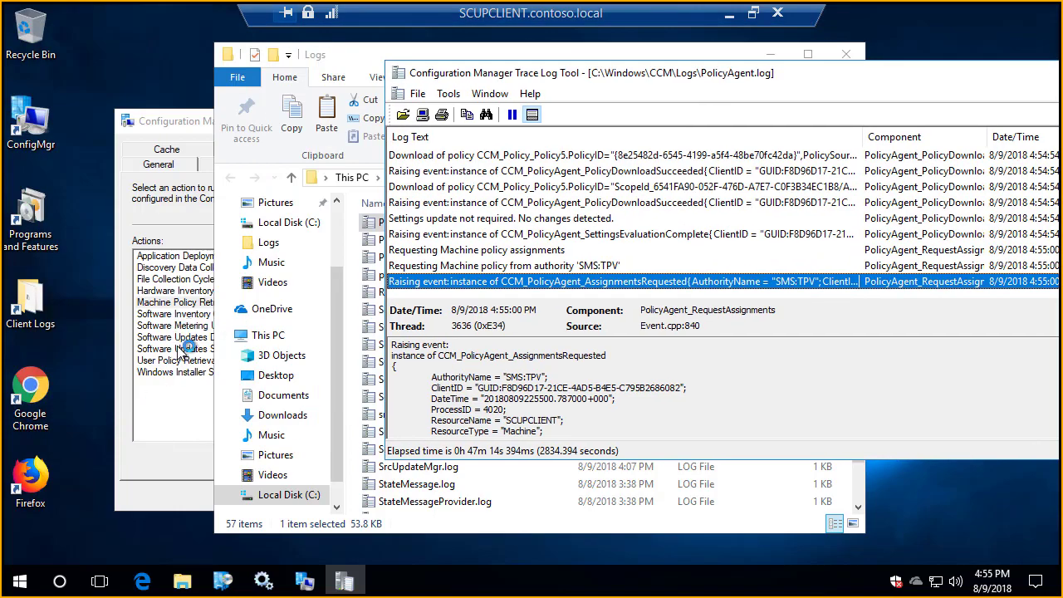
# Step: Run the Software Updates Deployment Evaluation Cycle on the client
pyautogui.click(179, 347)
pyautogui.click(248, 336)
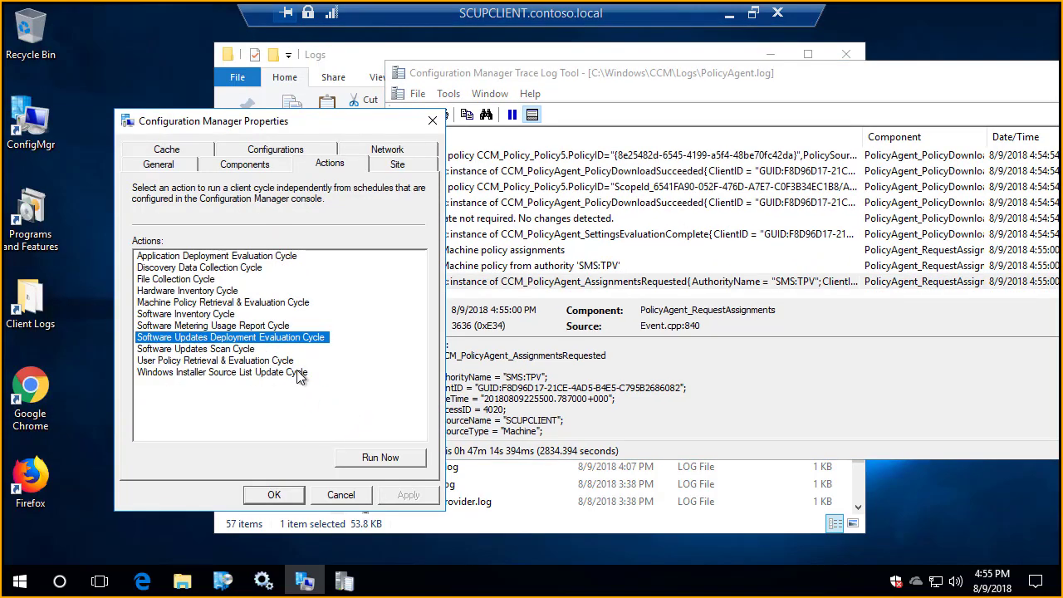
pyautogui.click(380, 458)
pyautogui.click(656, 353)
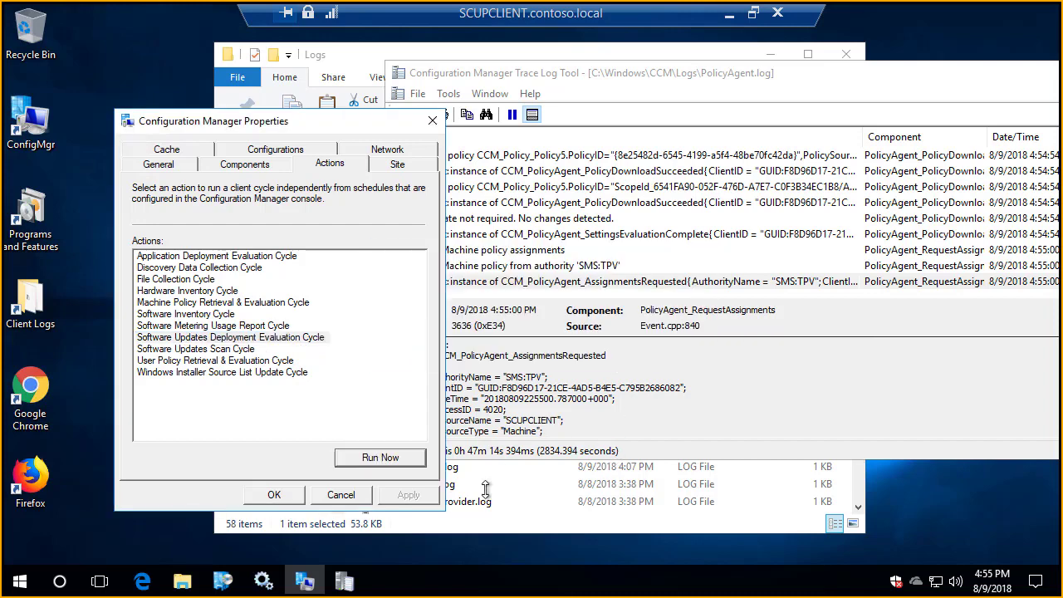
# Step: Open UpdatesDeployment.log from the client logs folder and examine the entry giving the assignment's total CI count
pyautogui.click(472, 483)
pyautogui.press('u')
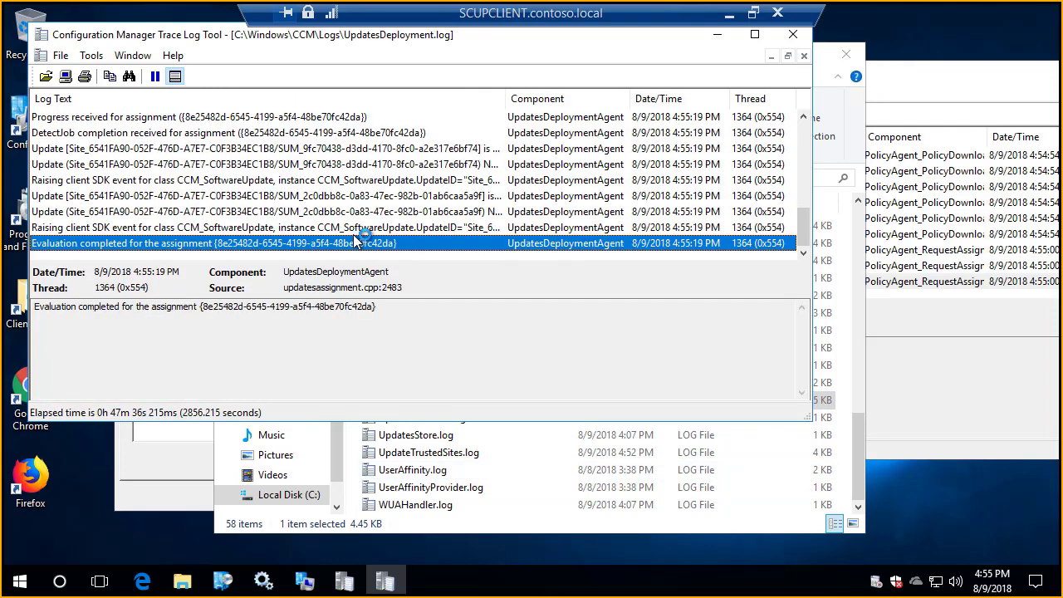
pyautogui.scroll(1, 314, 196)
pyautogui.scroll(3, 314, 196)
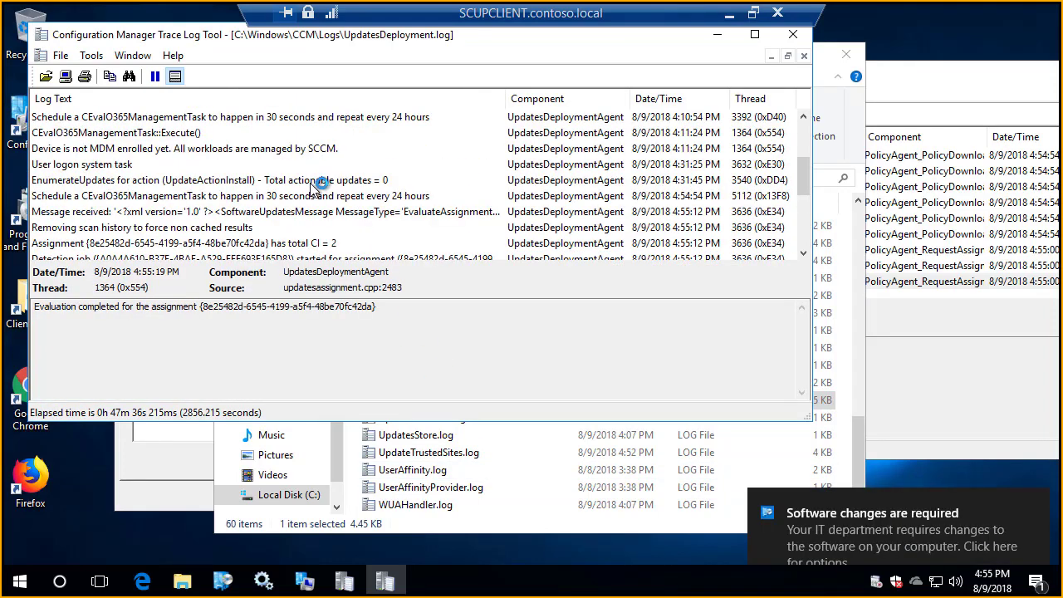
pyautogui.click(318, 242)
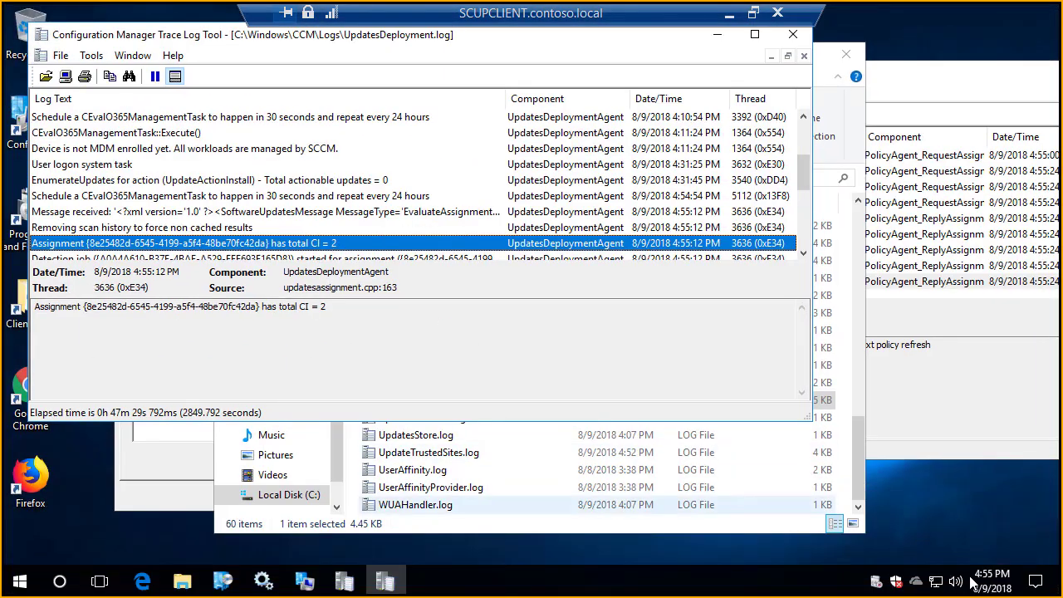
pyautogui.click(1040, 583)
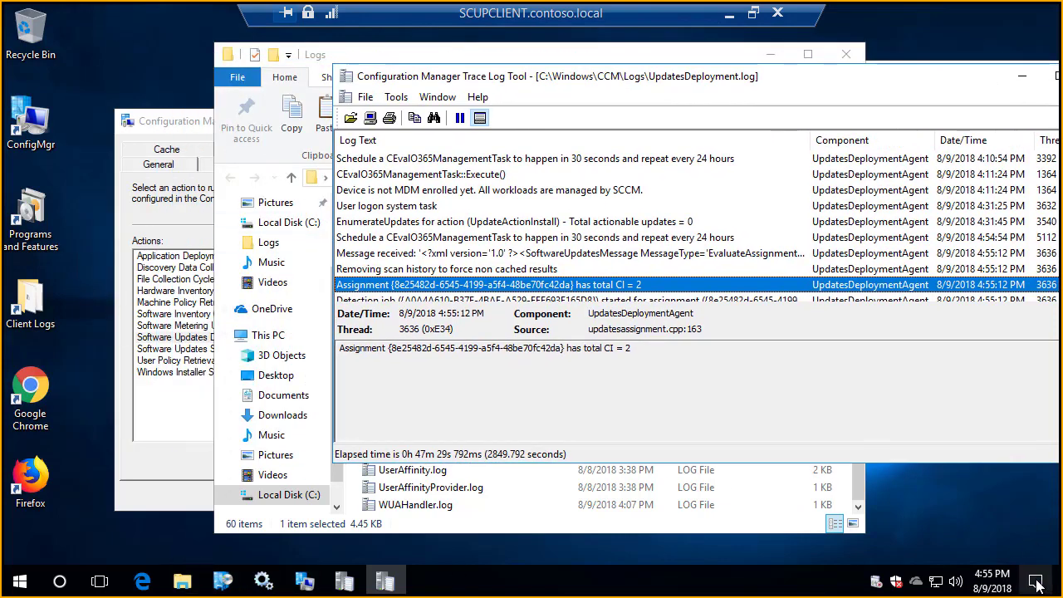
# Step: List the available updates in Software Center, narrow the Name column to reveal their full status, and move the window aside
pyautogui.click(222, 581)
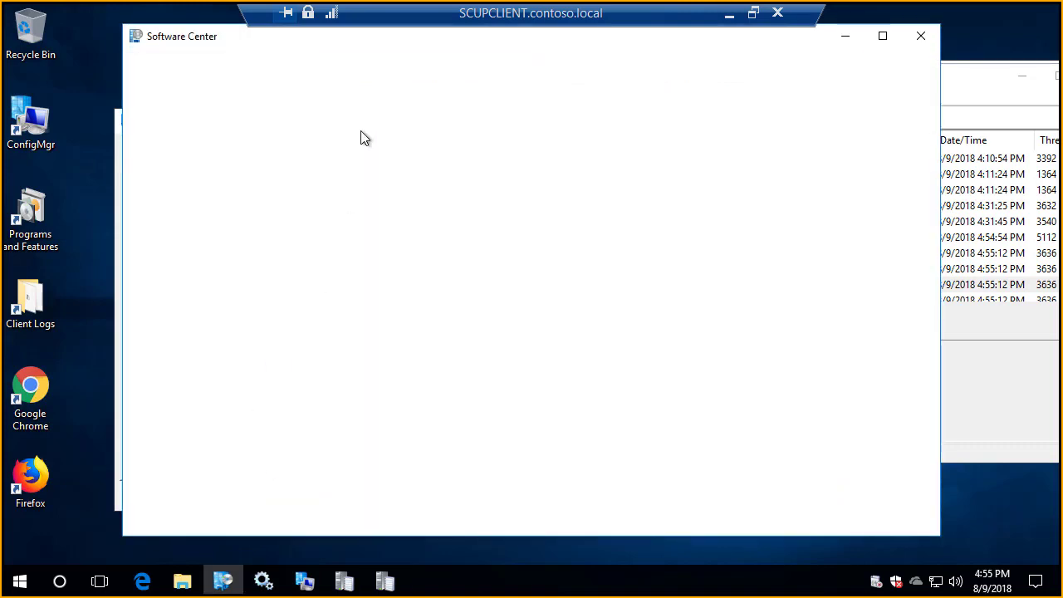
pyautogui.click(201, 166)
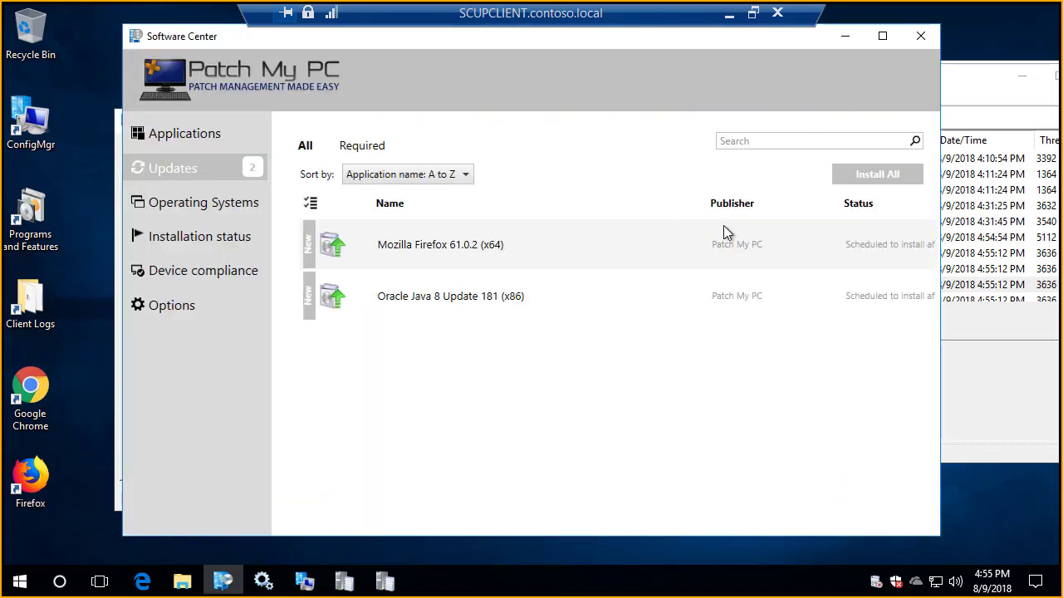
pyautogui.moveTo(708, 207); pyautogui.dragTo(581, 208)
pyautogui.moveTo(263, 43); pyautogui.dragTo(419, 57)
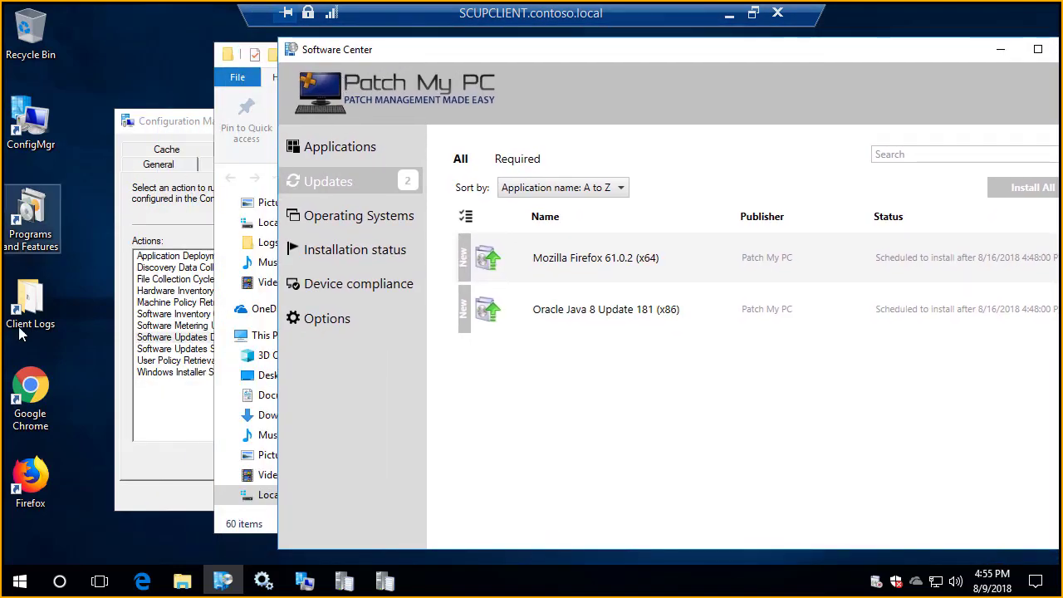
# Step: Find the SMS Agent Host service in Services and restart it
pyautogui.click(260, 584)
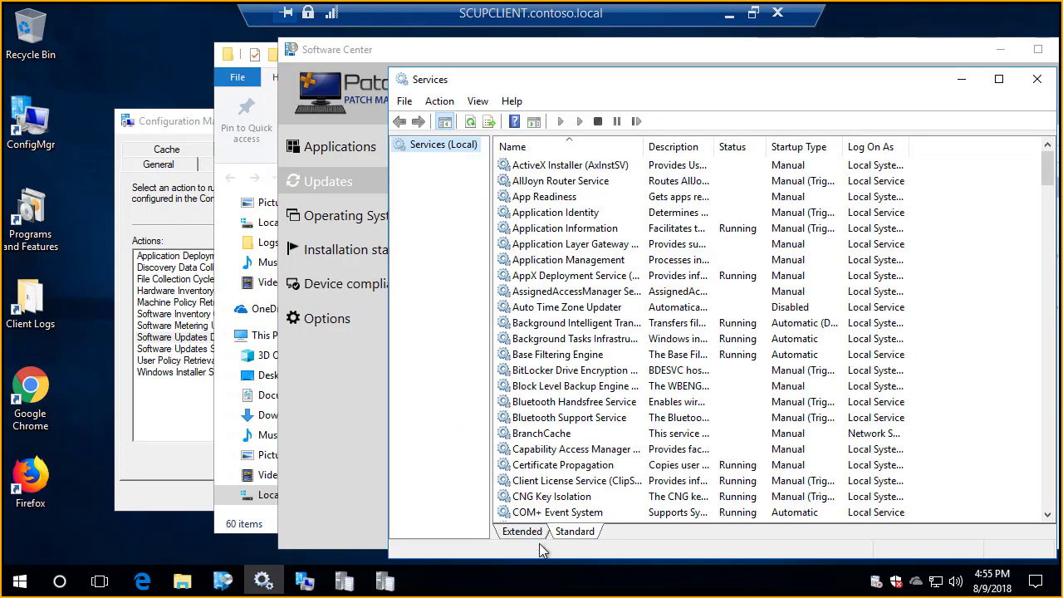
pyautogui.click(561, 356)
pyautogui.write('sms')
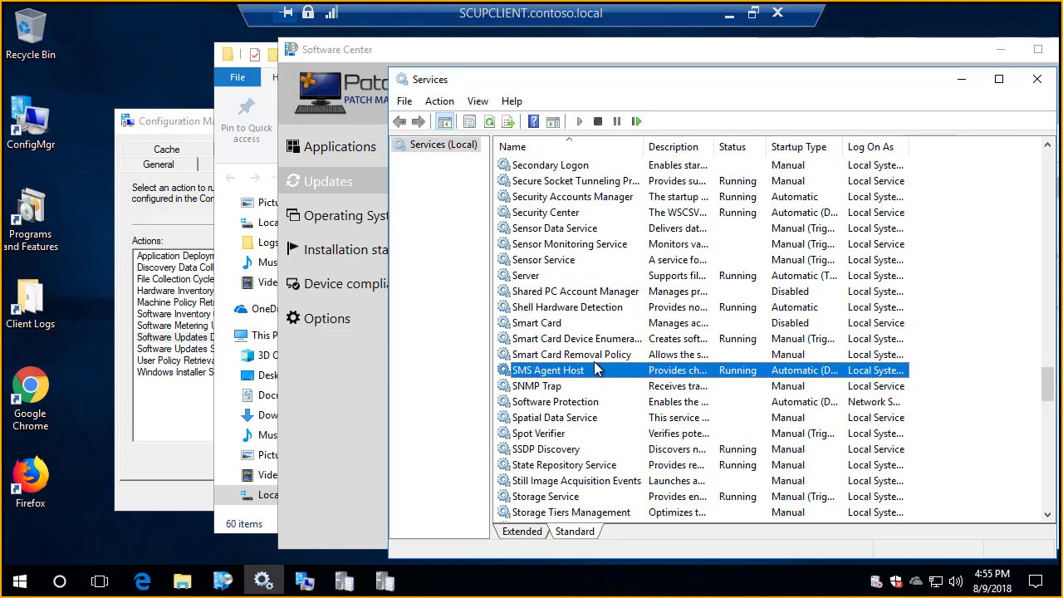
pyautogui.rightClick(599, 356)
pyautogui.click(579, 371)
pyautogui.rightClick(598, 371)
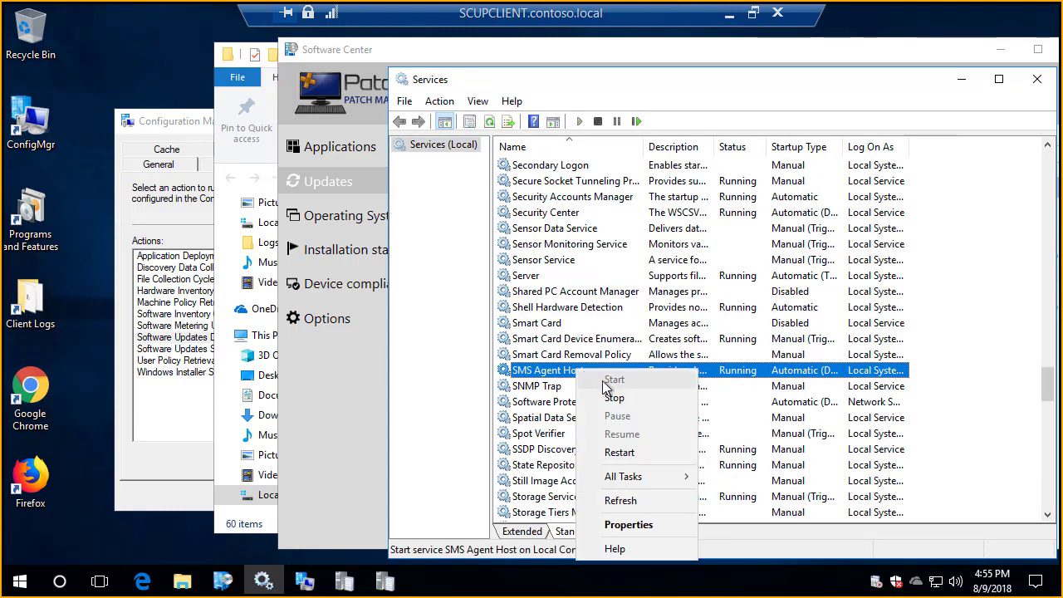
pyautogui.click(619, 452)
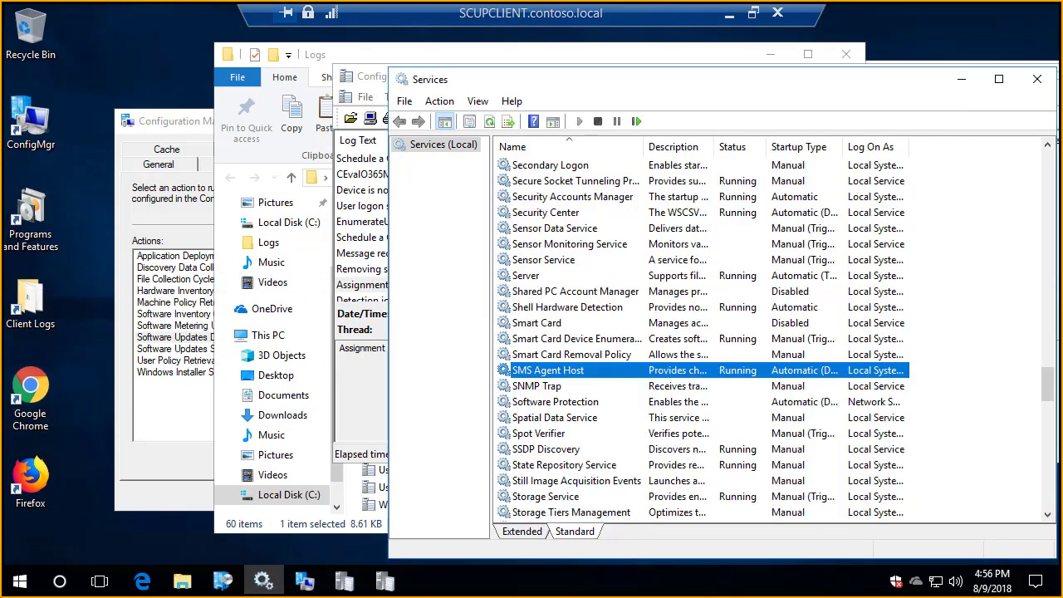
# Step: Open the local computer certificates console, check the Trusted Root Certification Authorities and Trusted Publishers stores, and minimize the console
pyautogui.click(20, 583)
pyautogui.write('certlm')
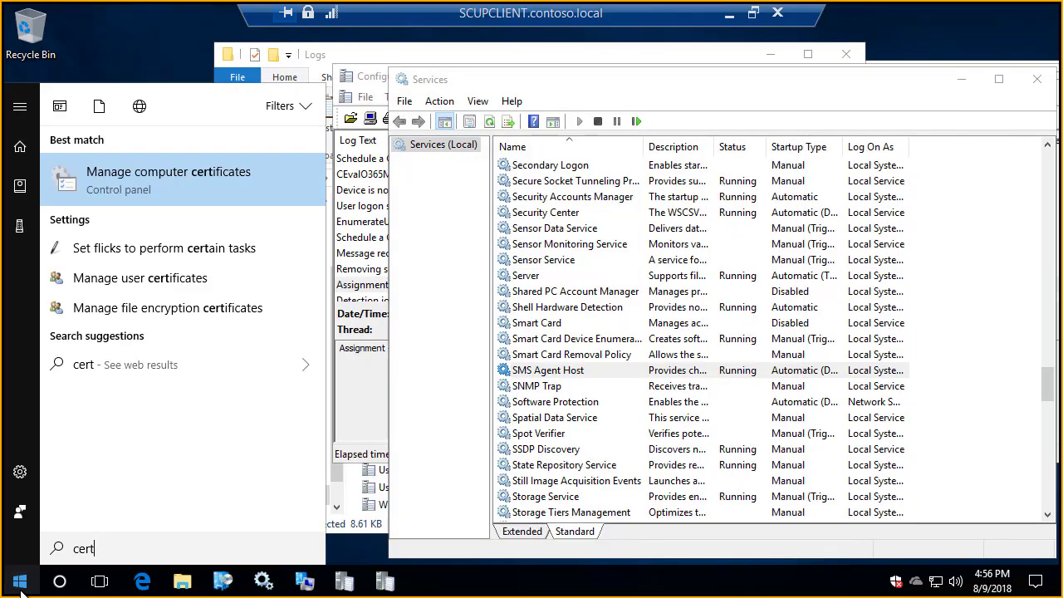
pyautogui.press('Return')
pyautogui.press('Left')
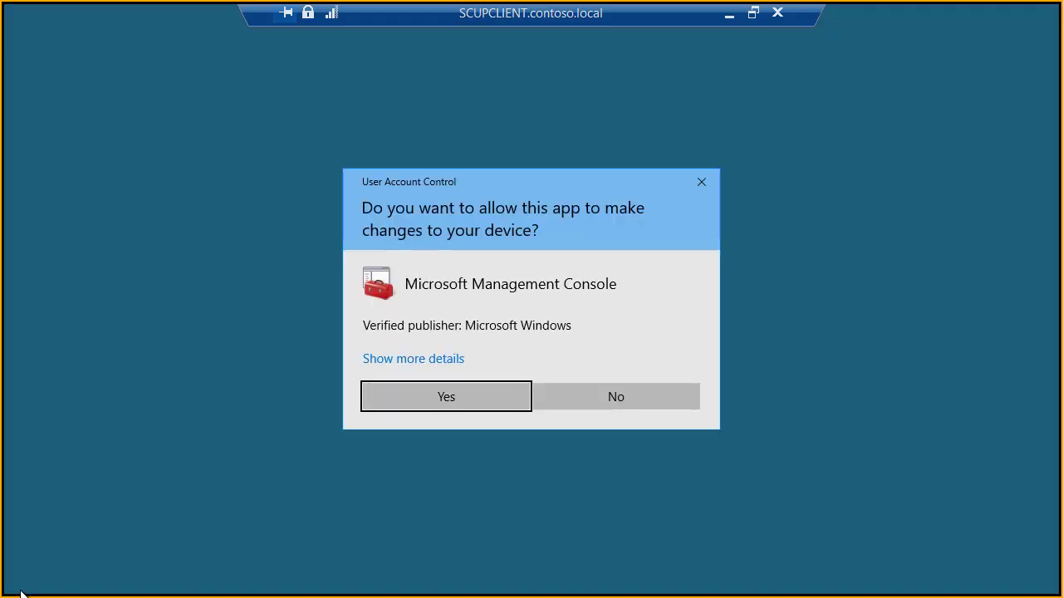
pyautogui.press('Return')
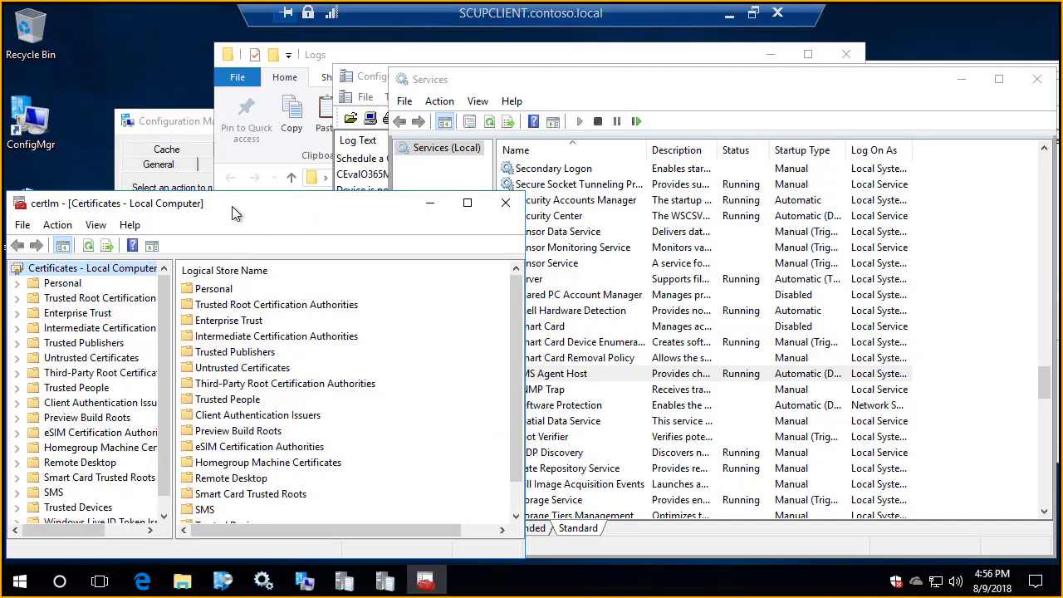
pyautogui.doubleClick(232, 214)
pyautogui.click(52, 102)
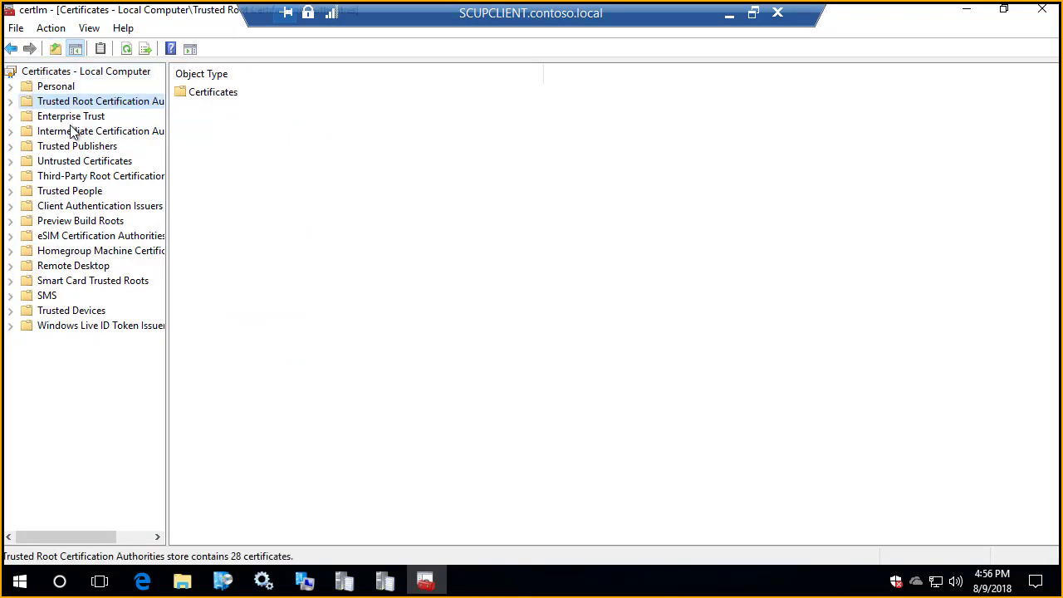
pyautogui.click(68, 147)
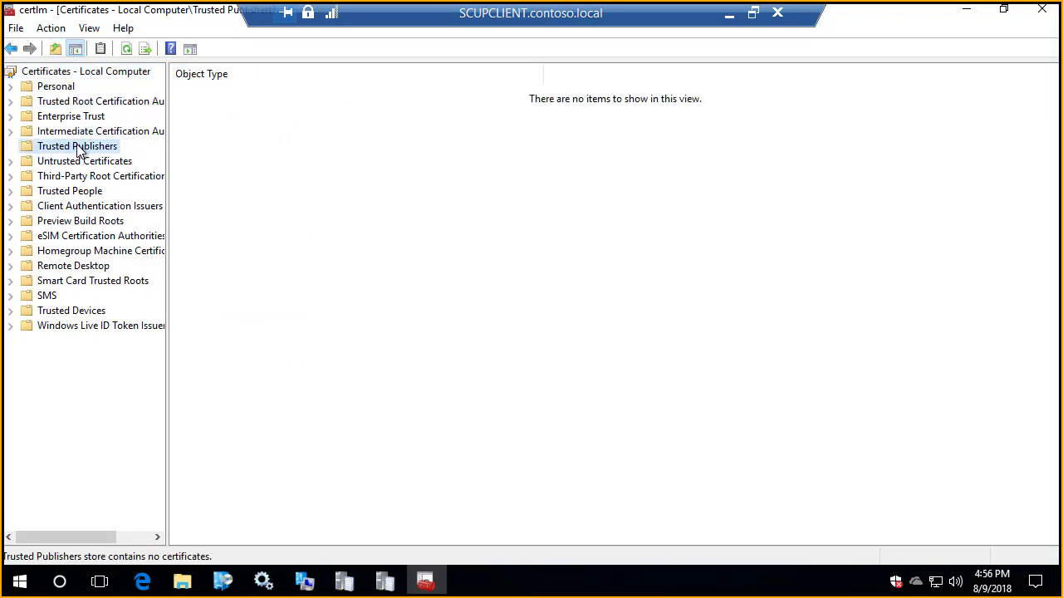
pyautogui.moveTo(884, 10)
pyautogui.click(963, 9)
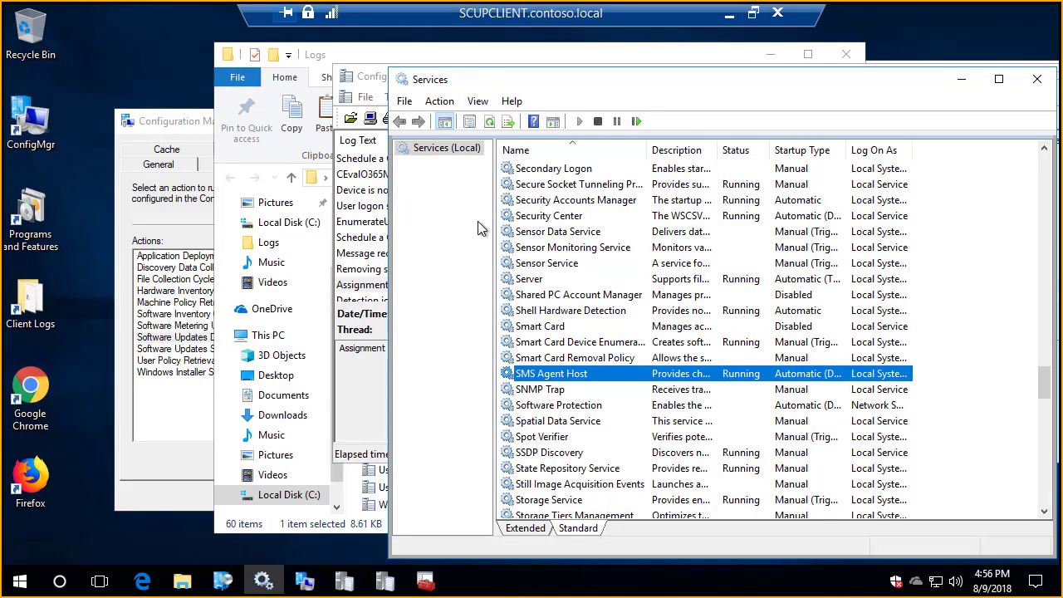
# Step: Run the Machine Policy Retrieval & Evaluation Cycle from the Configuration Manager client actions
pyautogui.click(181, 291)
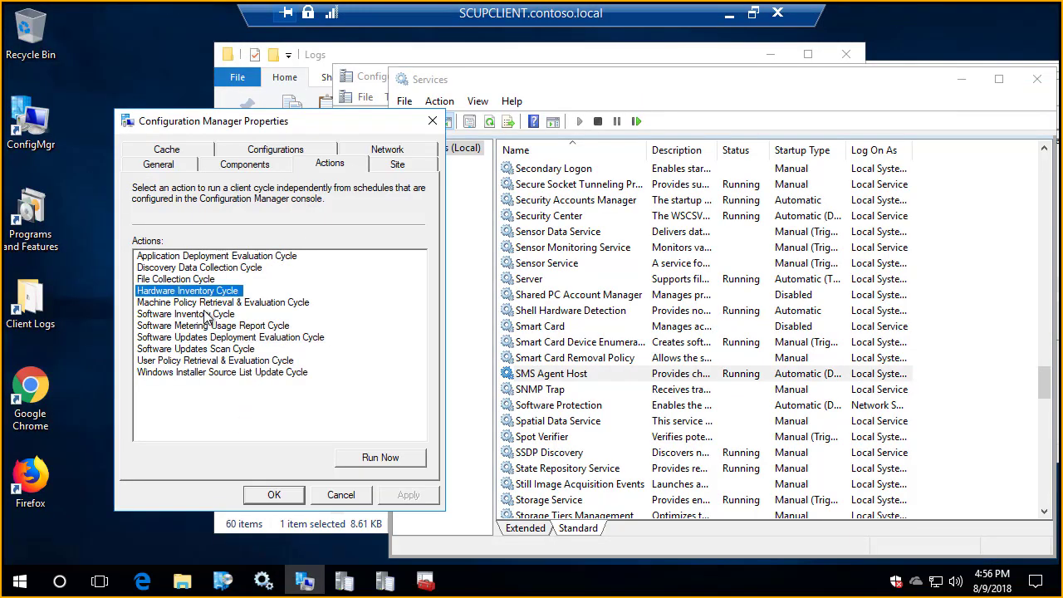
pyautogui.click(208, 302)
pyautogui.click(416, 455)
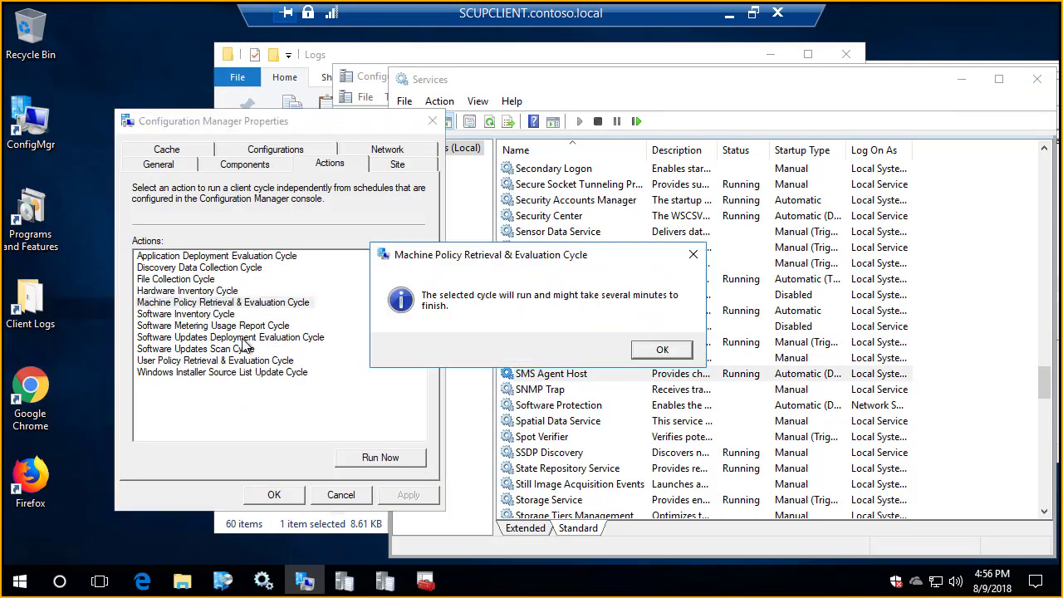
pyautogui.press('Return')
# Step: Run the Software Updates Scan Cycle and the Software Updates Deployment Evaluation Cycle on the client
pyautogui.click(240, 348)
pyautogui.click(390, 461)
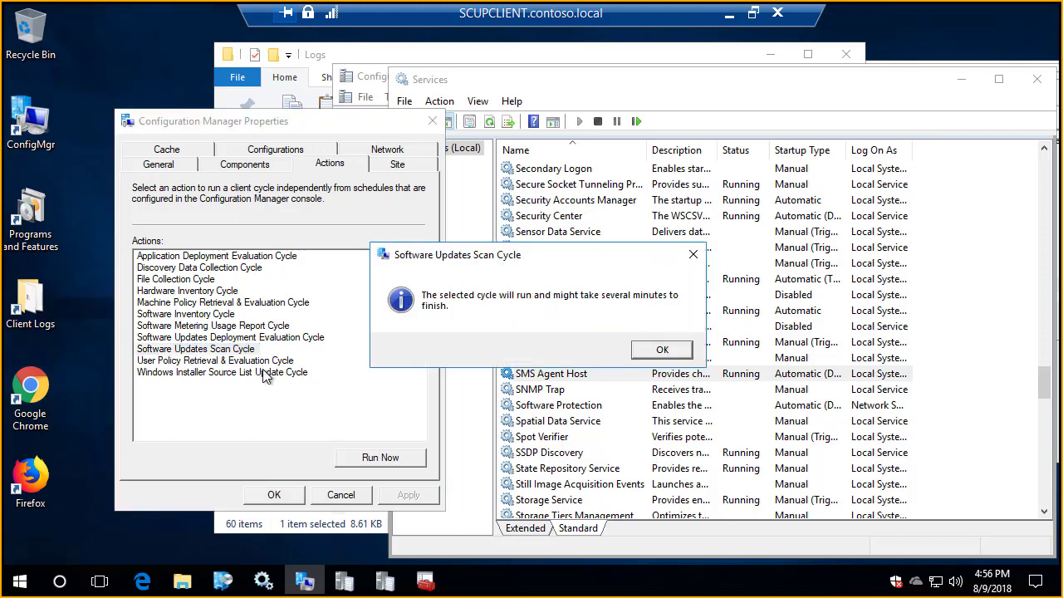
pyautogui.press('Return')
pyautogui.click(274, 340)
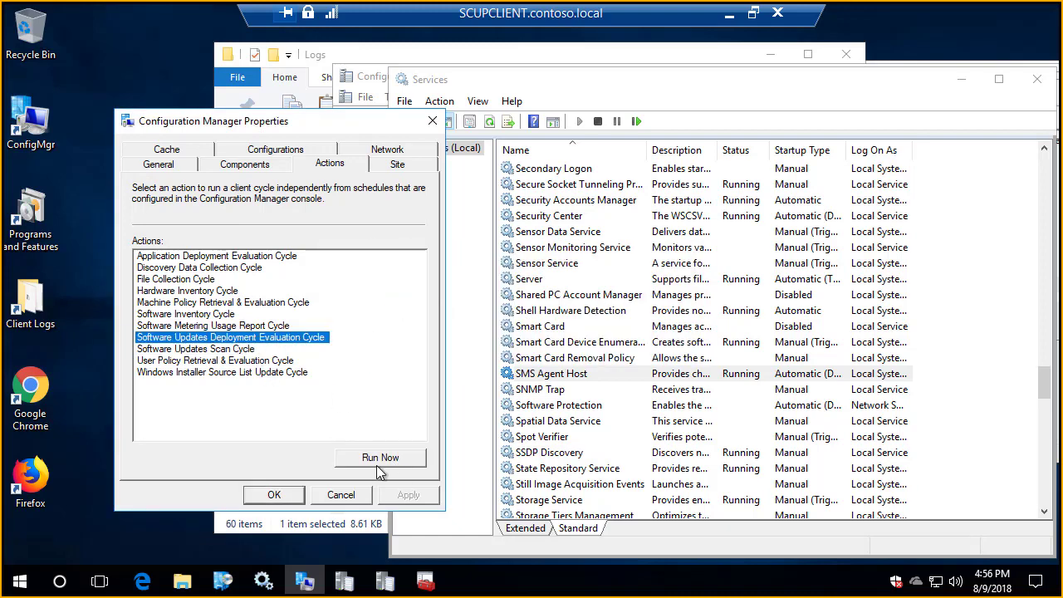
pyautogui.click(380, 458)
pyautogui.press('Return')
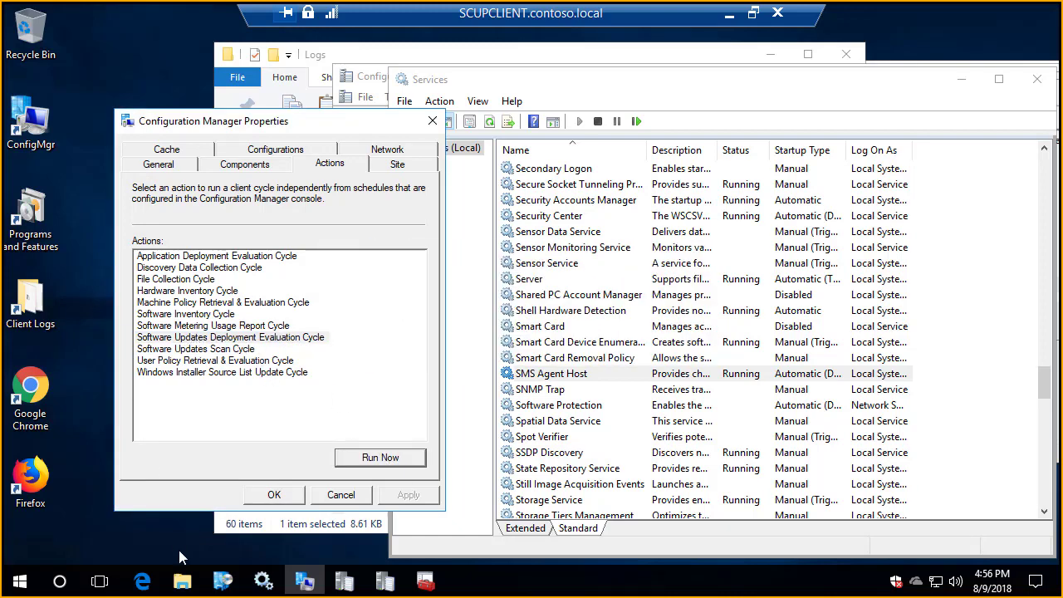
pyautogui.click(20, 581)
pyautogui.write('gl')
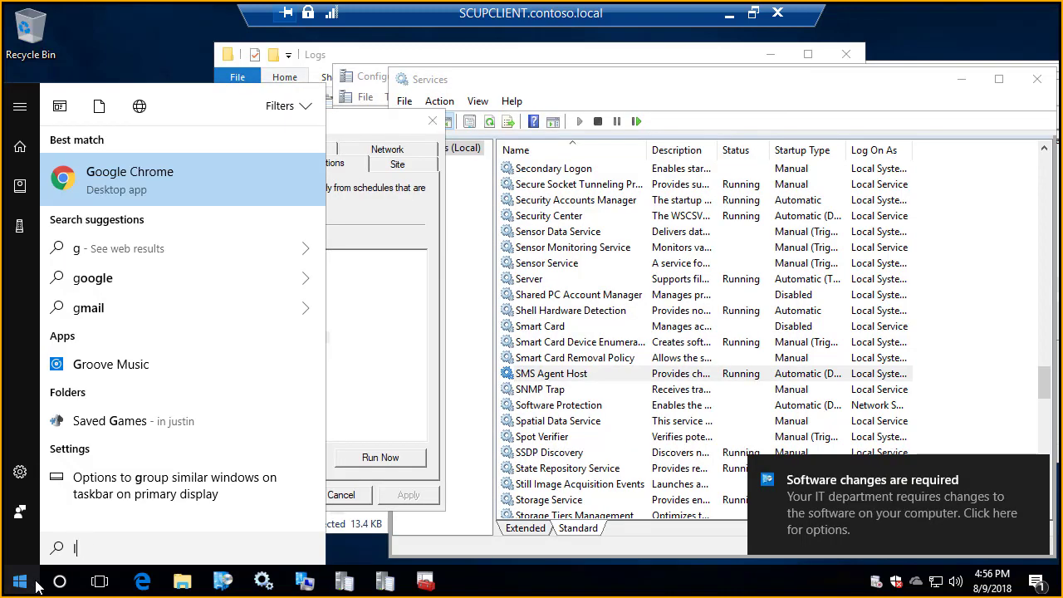
pyautogui.write('ocal')
pyautogui.press('Return')
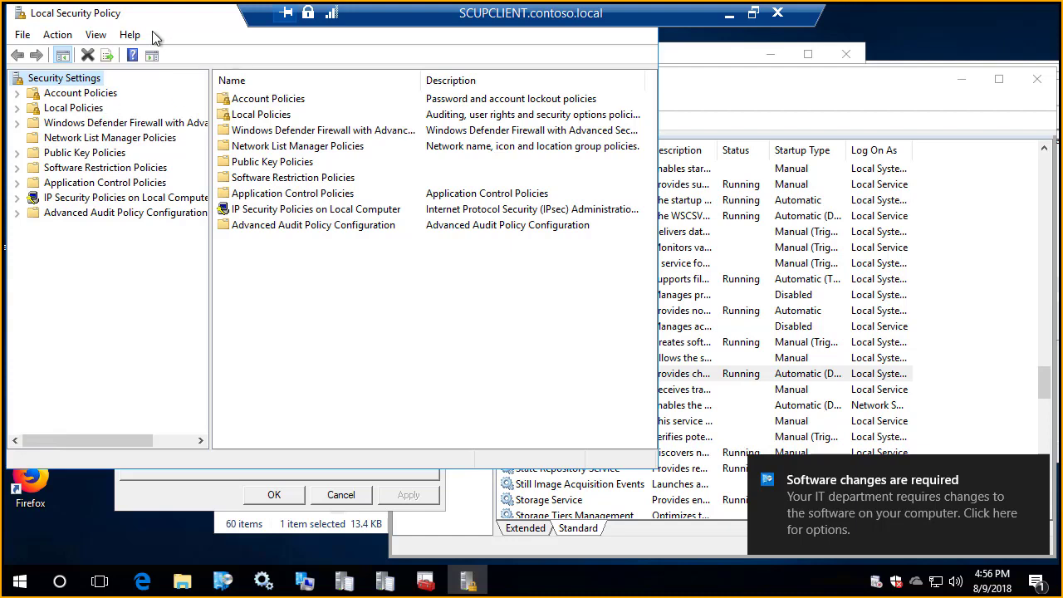
# Step: Find the group policy tool with a search for "group" and open the Local Group Policy Editor
pyautogui.press('super')
pyautogui.write('local')
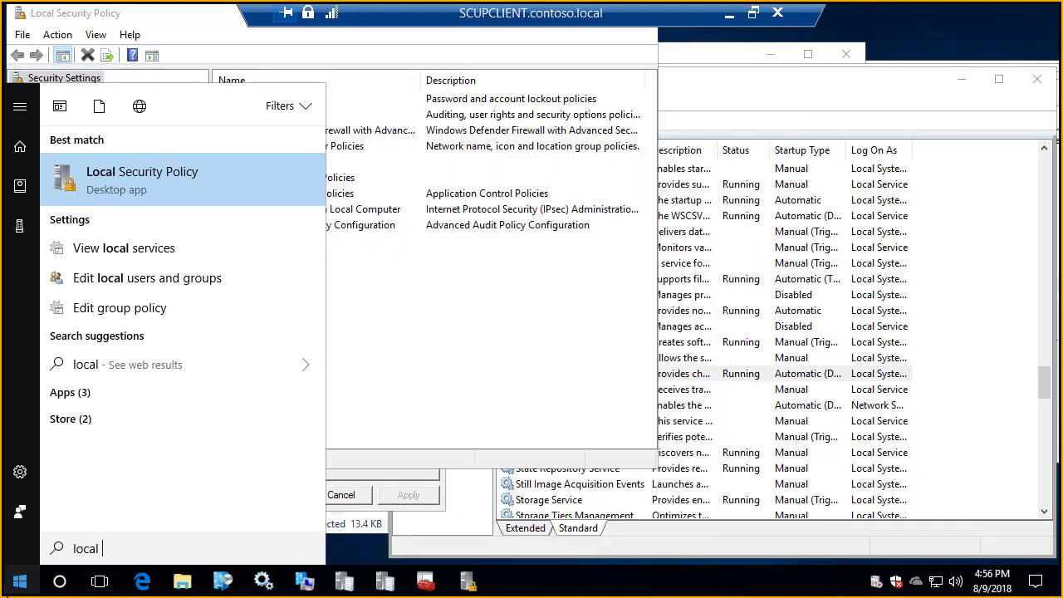
pyautogui.hotkey('ctrl', 'a')
pyautogui.write('group')
pyautogui.press('Return')
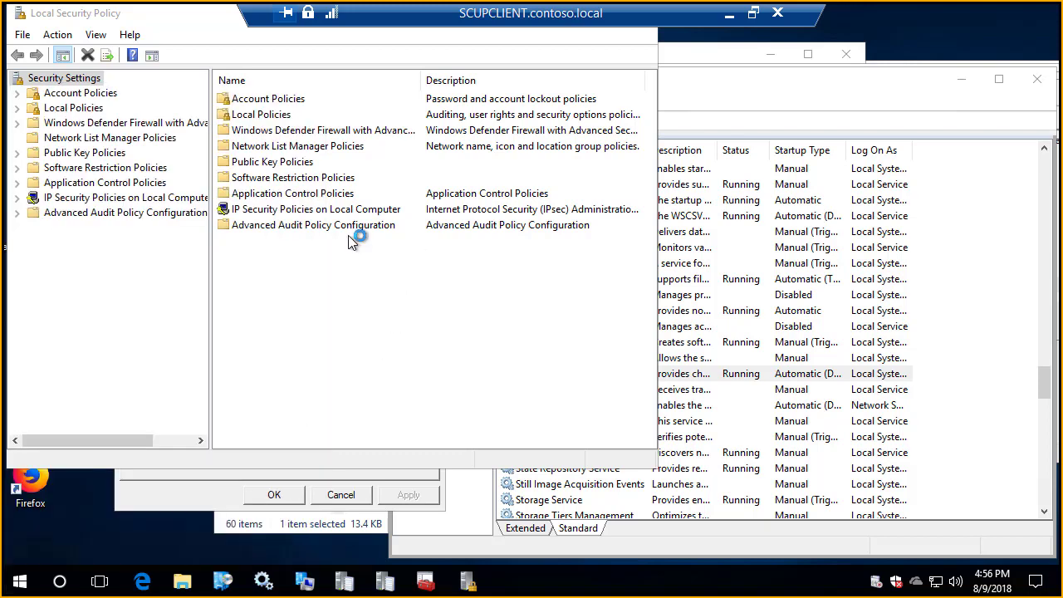
# Step: Display the Windows Update policies under Computer Configuration's Administrative Templates, Windows Components, and maximize the editor
pyautogui.doubleClick(216, 258)
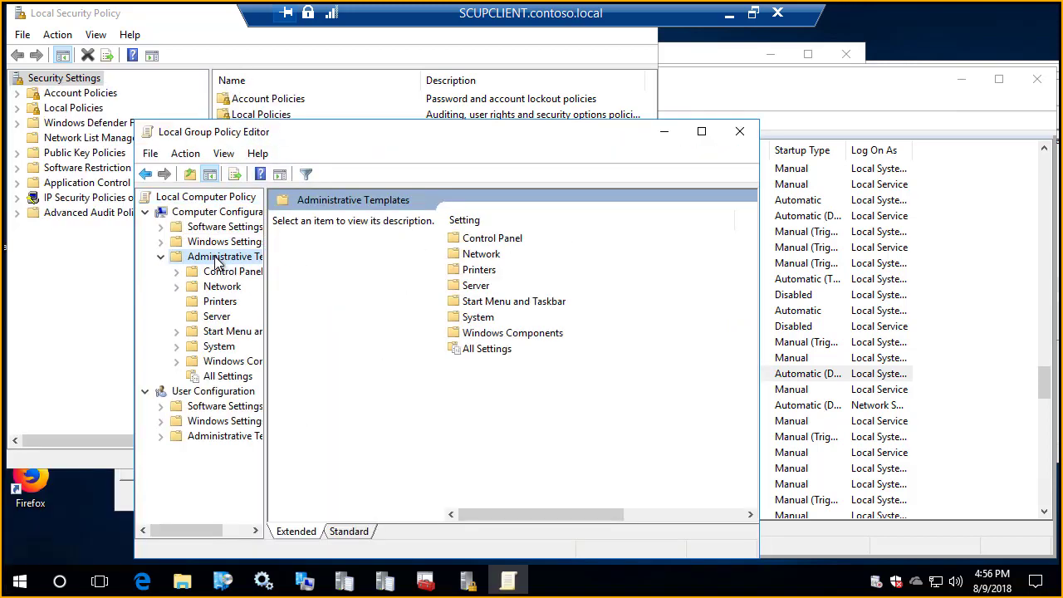
pyautogui.click(225, 364)
pyautogui.doubleClick(225, 365)
pyautogui.scroll(-12, 226, 373)
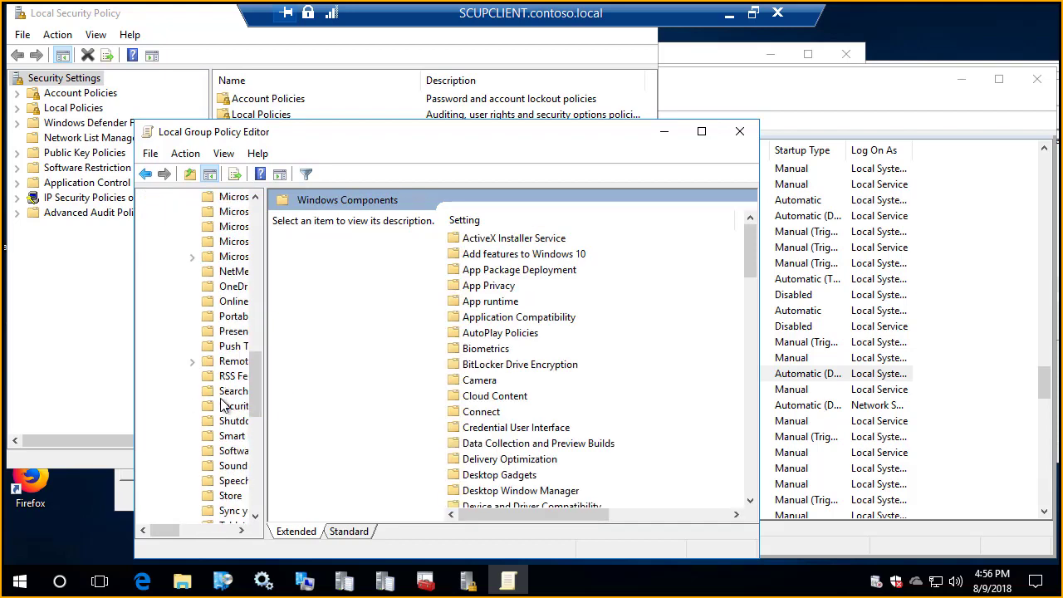
pyautogui.scroll(-3, 228, 401)
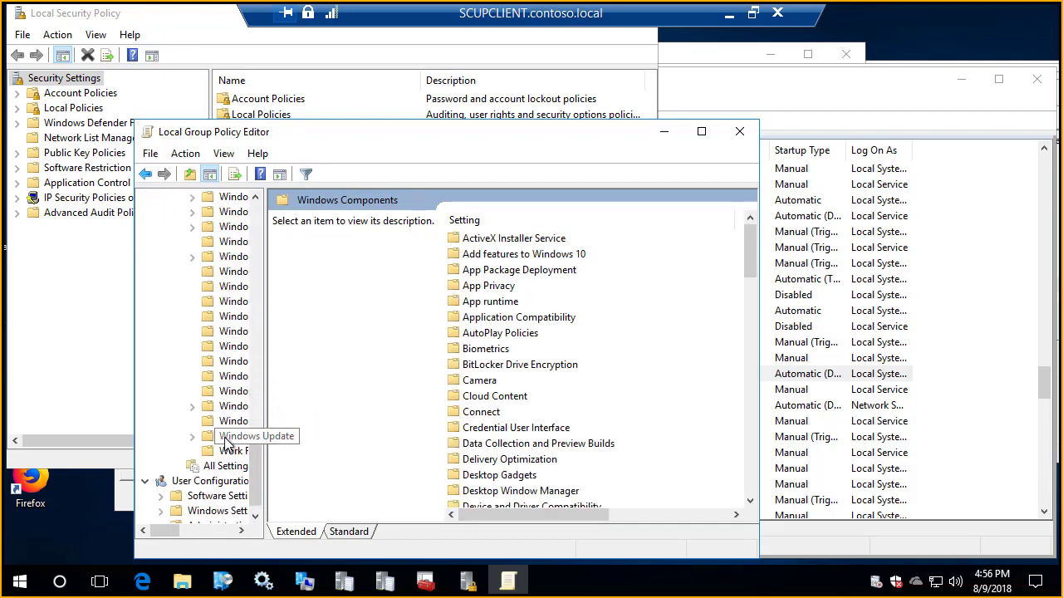
pyautogui.click(231, 435)
pyautogui.doubleClick(404, 134)
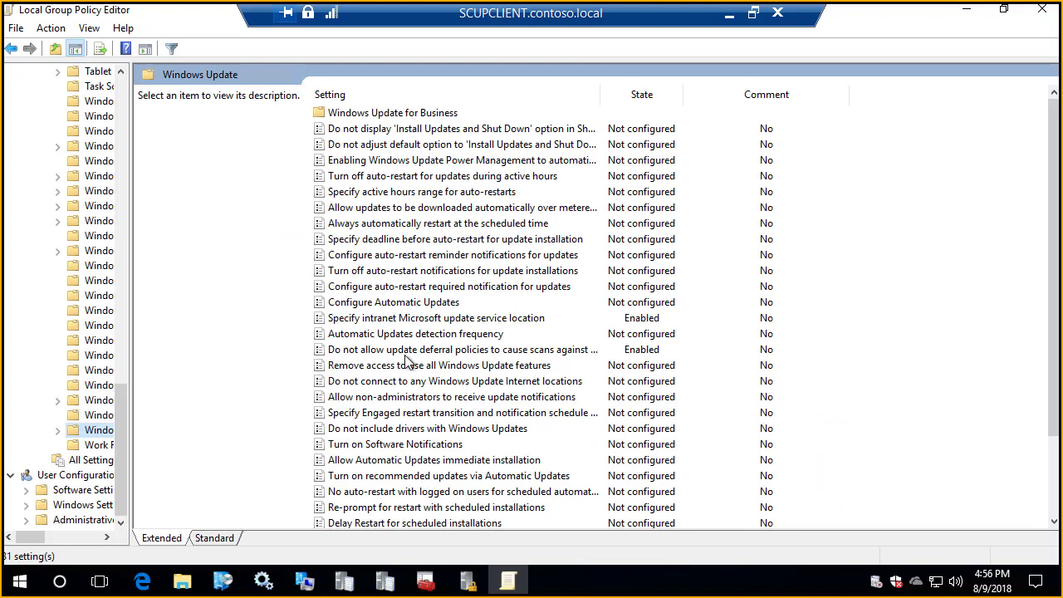
# Step: Sort the Windows Update policies by name in the Standard view and examine "Allow signed updates from an intranet Microsoft update service location"
pyautogui.click(216, 539)
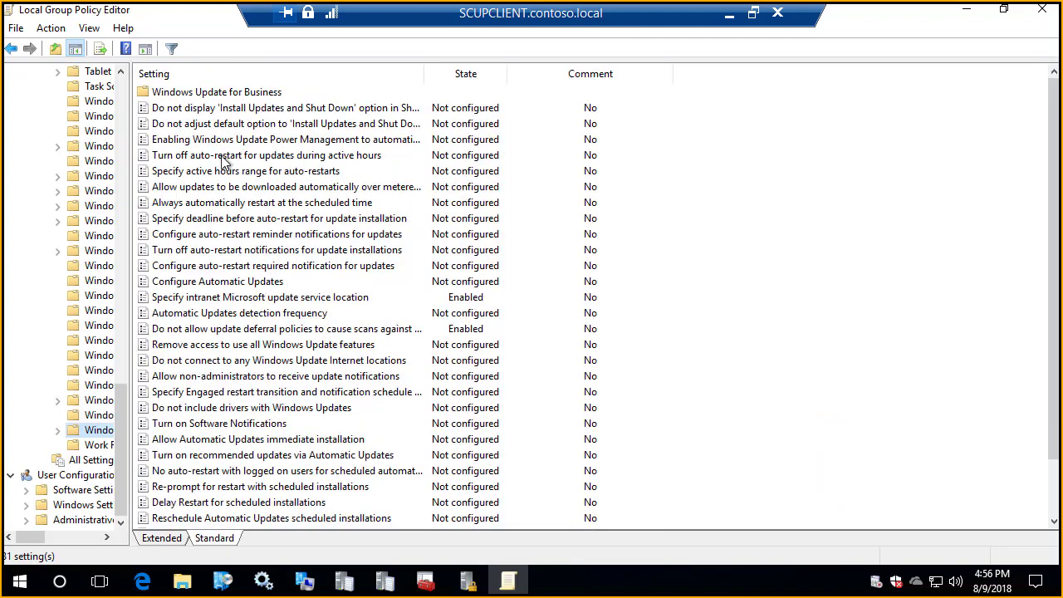
pyautogui.click(235, 76)
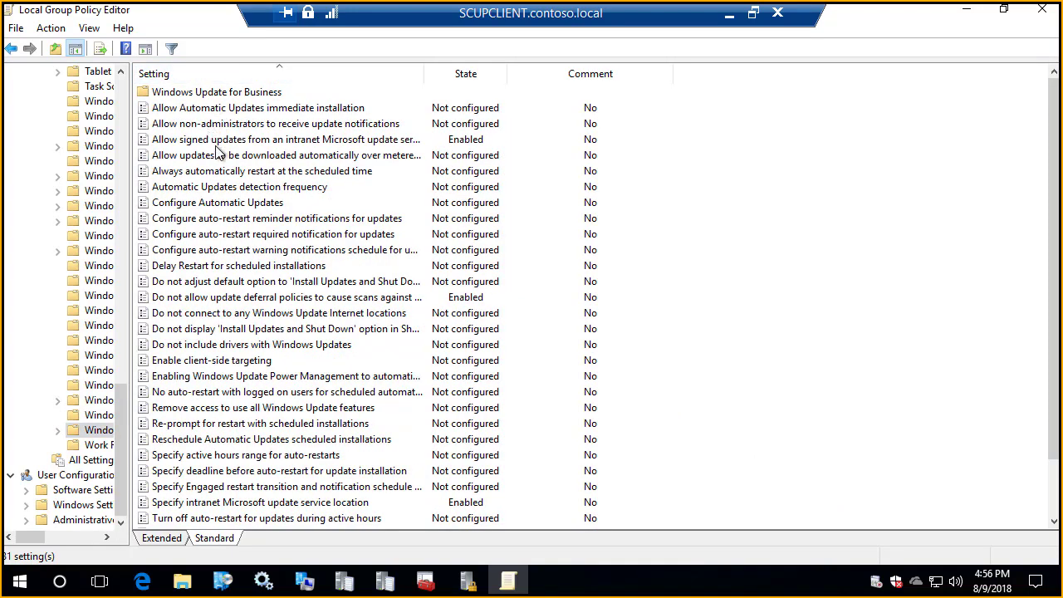
pyautogui.click(217, 143)
pyautogui.doubleClick(217, 143)
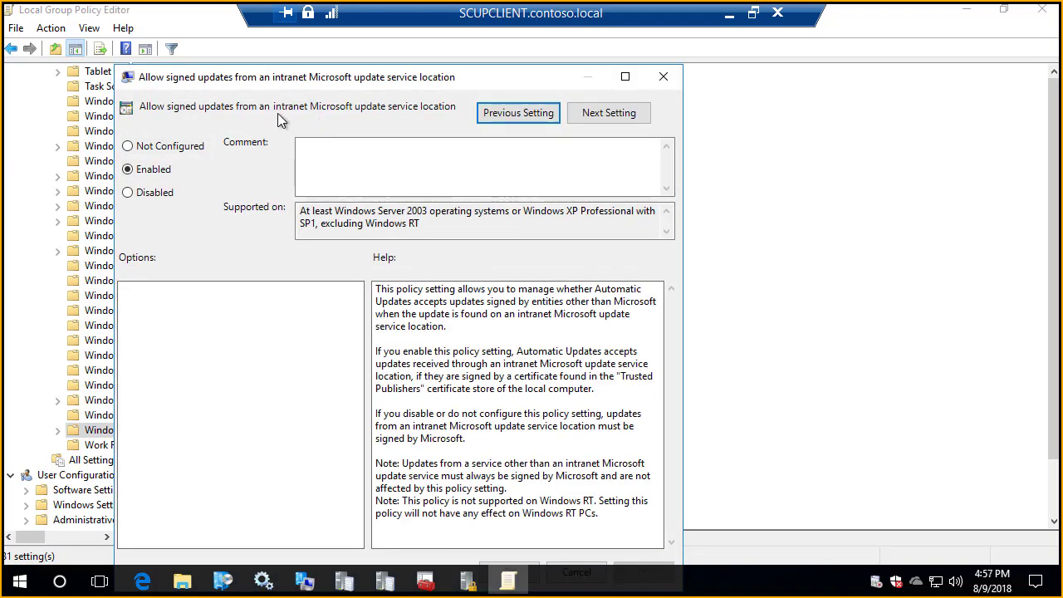
pyautogui.click(662, 77)
pyautogui.click(966, 10)
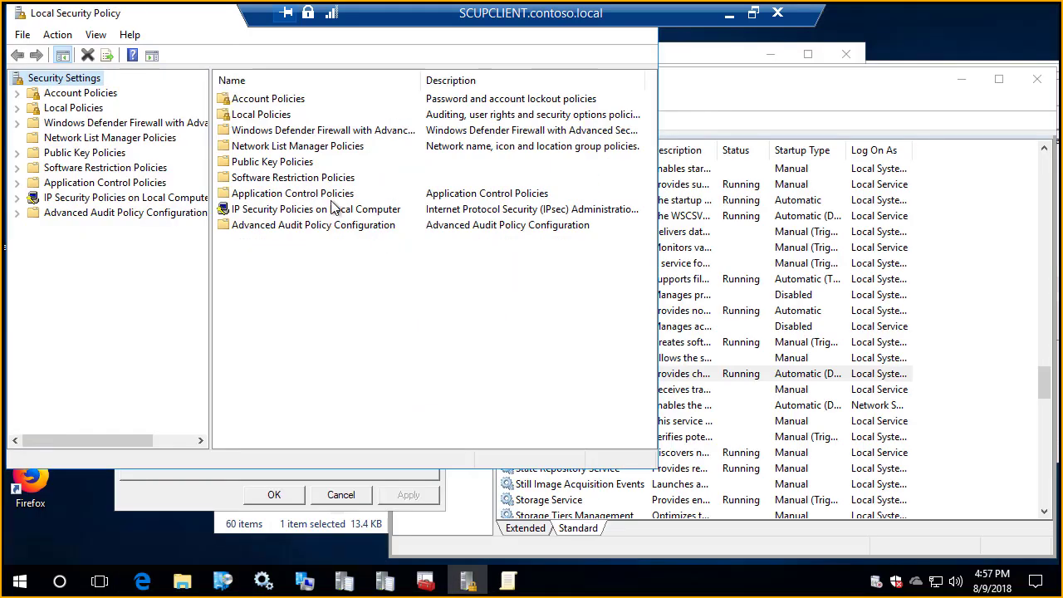
# Step: Close the Local Security Policy window and the Local Group Policy Editor
pyautogui.click(19, 17)
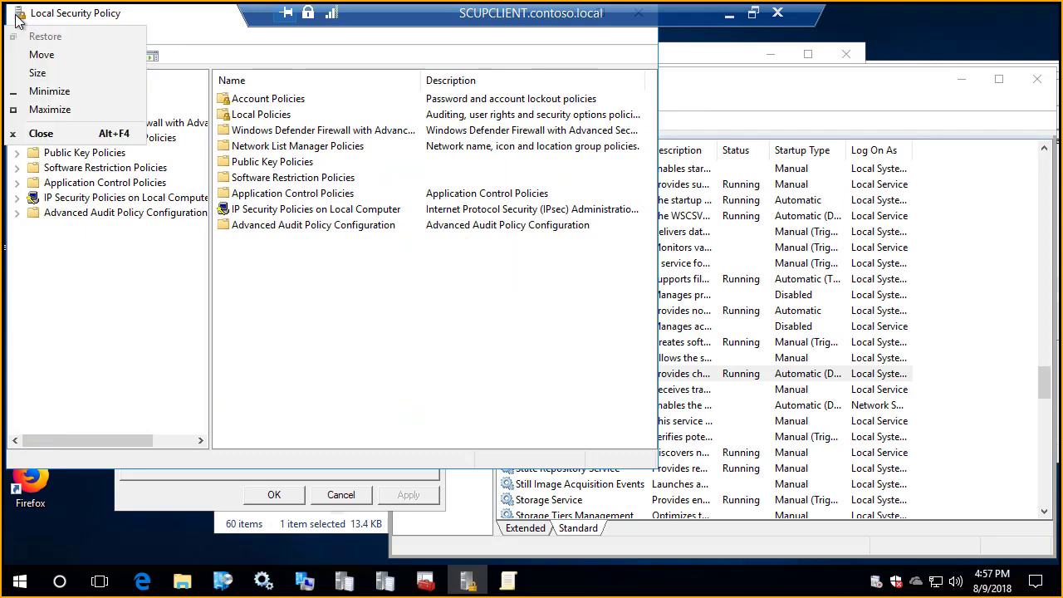
pyautogui.press('n')
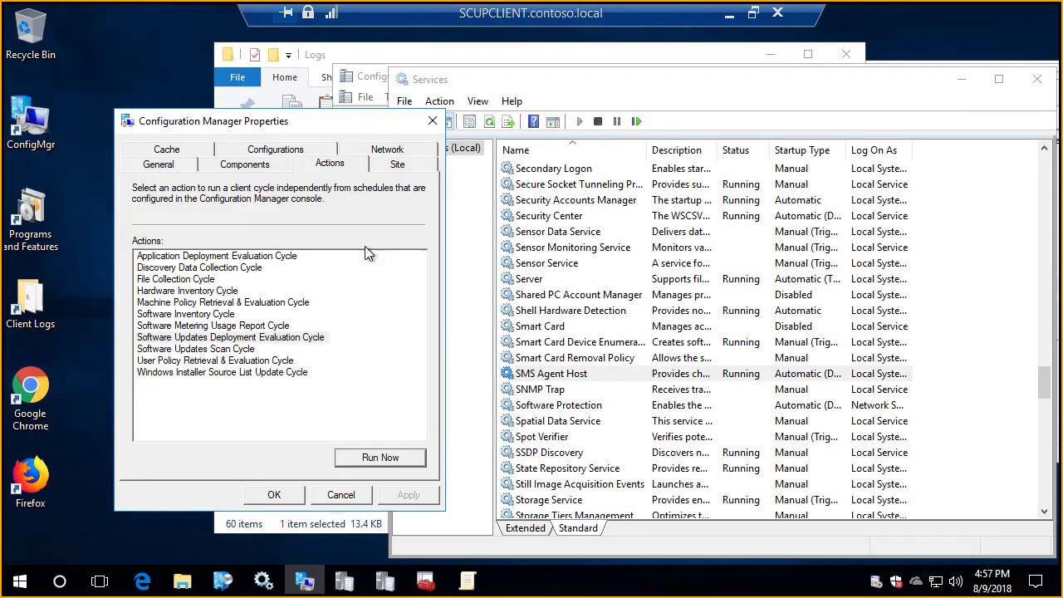
pyautogui.click(468, 582)
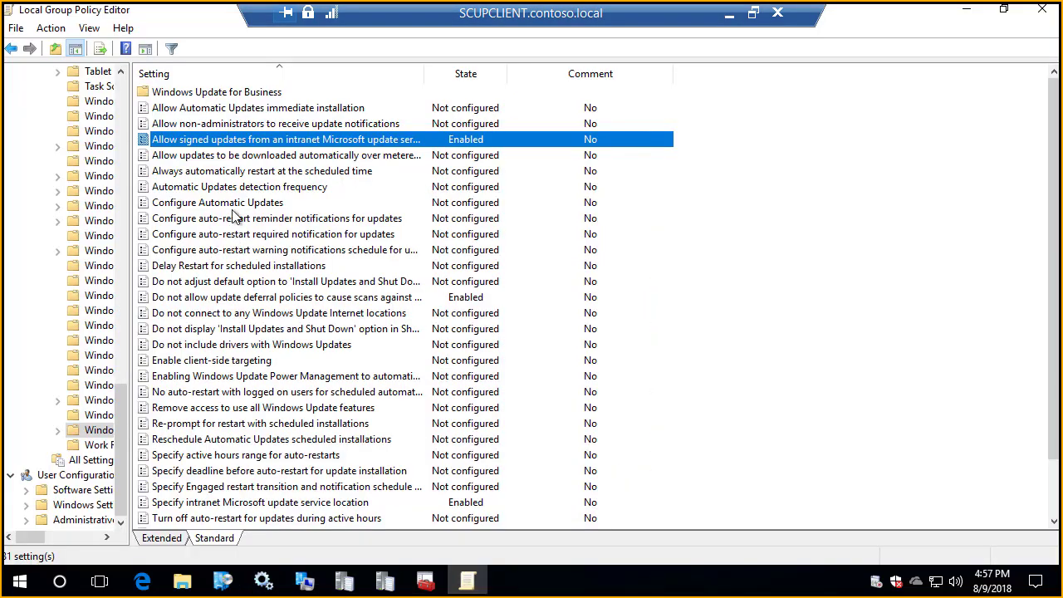
pyautogui.click(1042, 9)
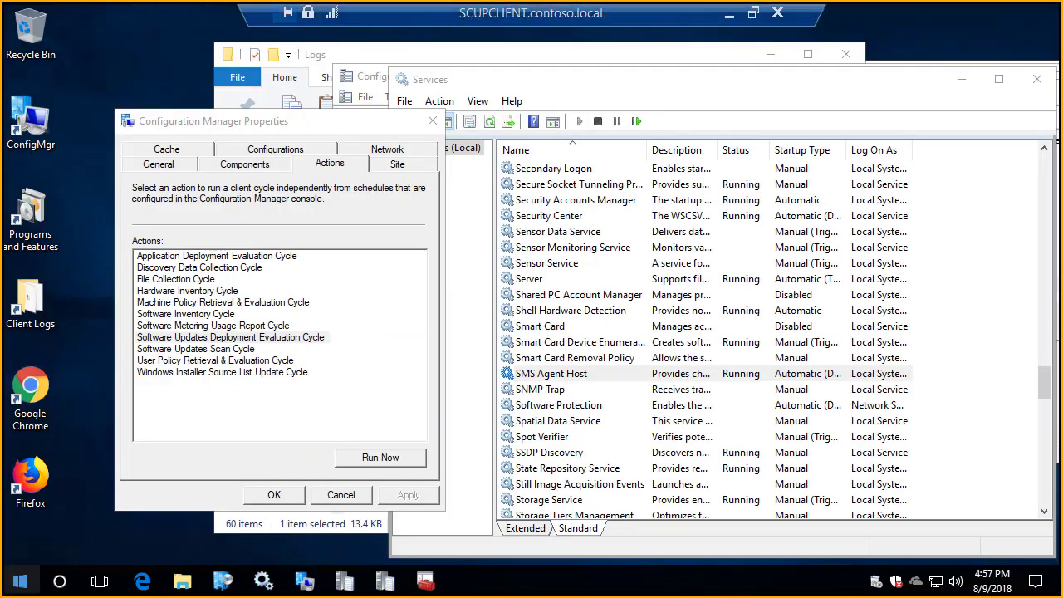
# Step: Open a new local computer certificates console, check the Trusted Publishers store, and move the window up beside the client actions
pyautogui.click(19, 581)
pyautogui.write('cert')
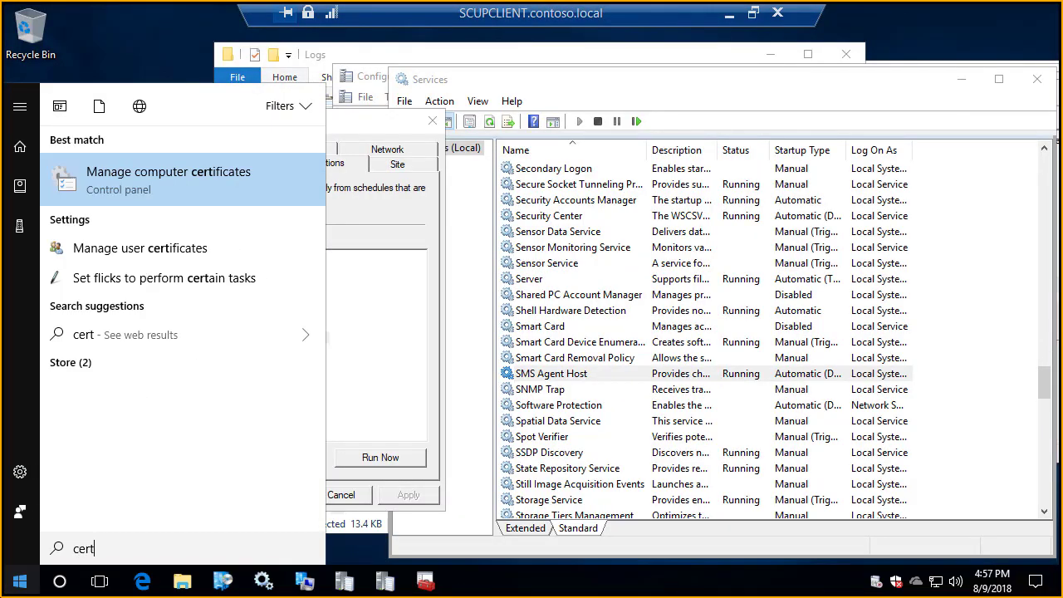
pyautogui.press('Return')
pyautogui.click(446, 396)
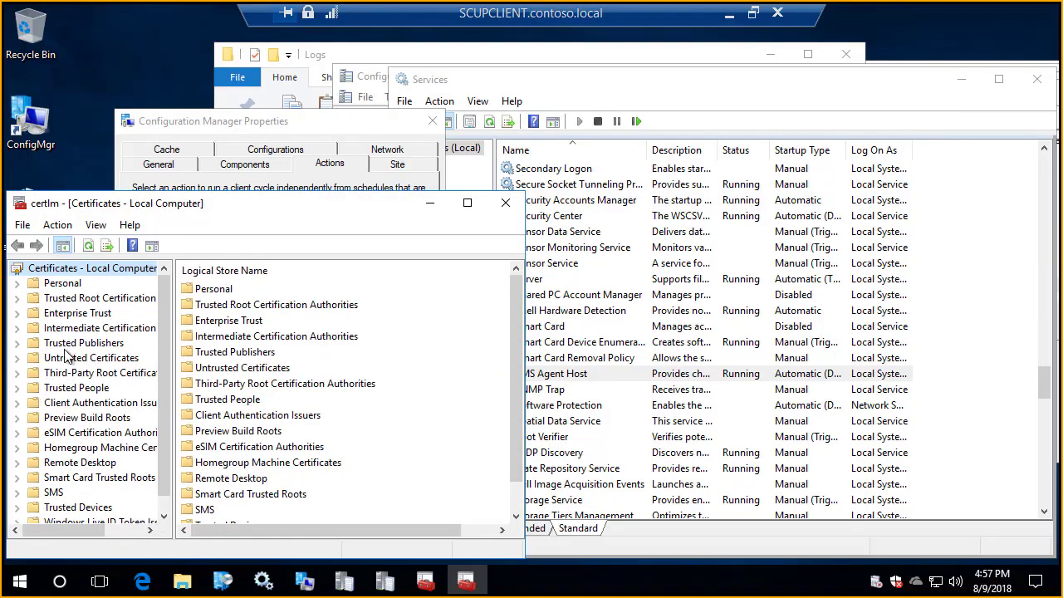
pyautogui.click(91, 343)
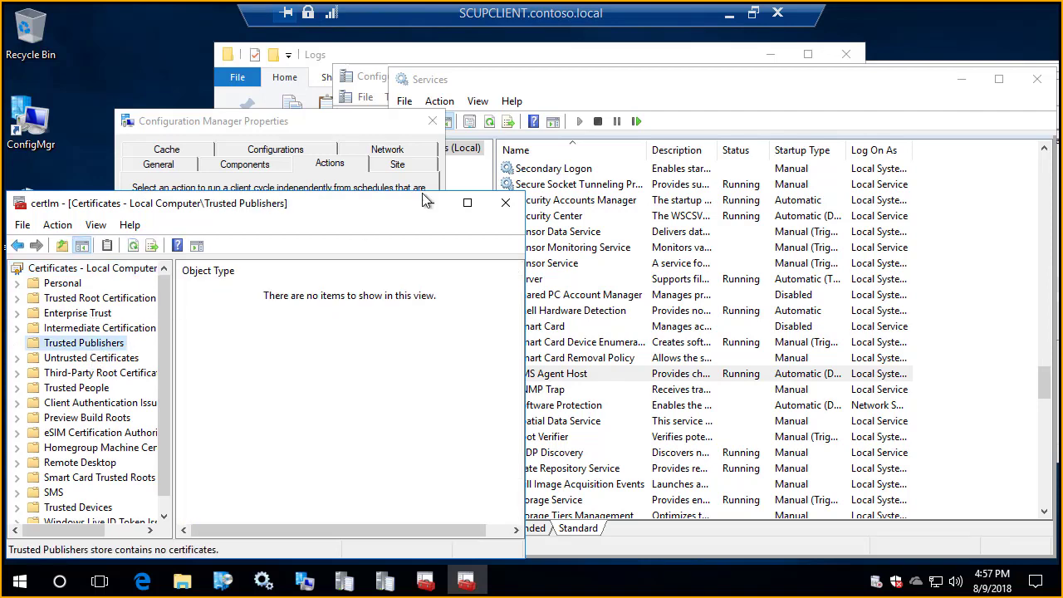
pyautogui.moveTo(372, 203); pyautogui.dragTo(619, 71)
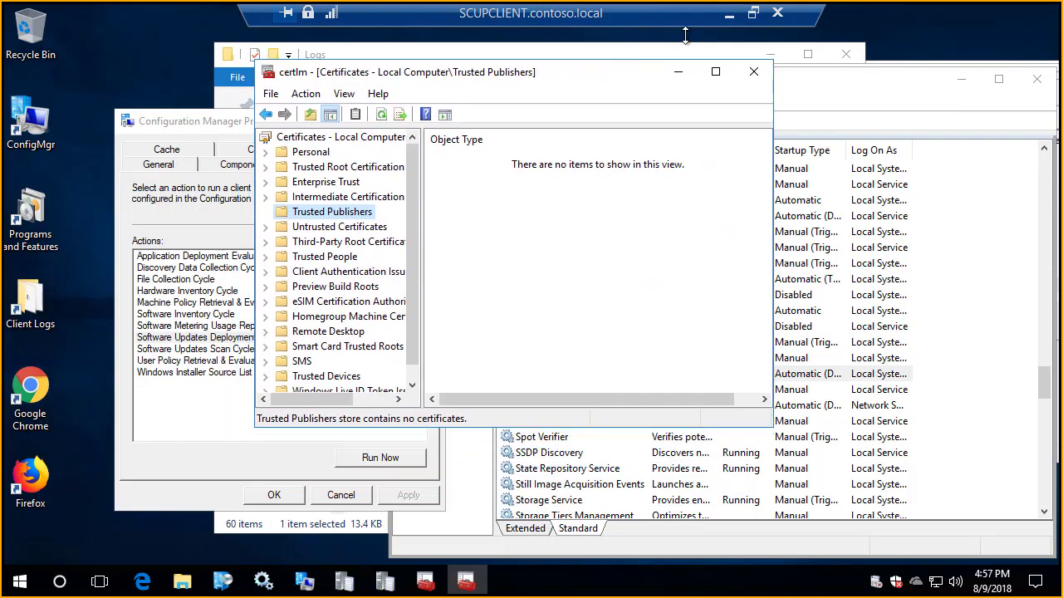
# Step: Switch to the SCUP server session and start a software updates synchronization from All Software Updates in the Configuration Manager console
pyautogui.moveTo(742, 20); pyautogui.dragTo(713, 18)
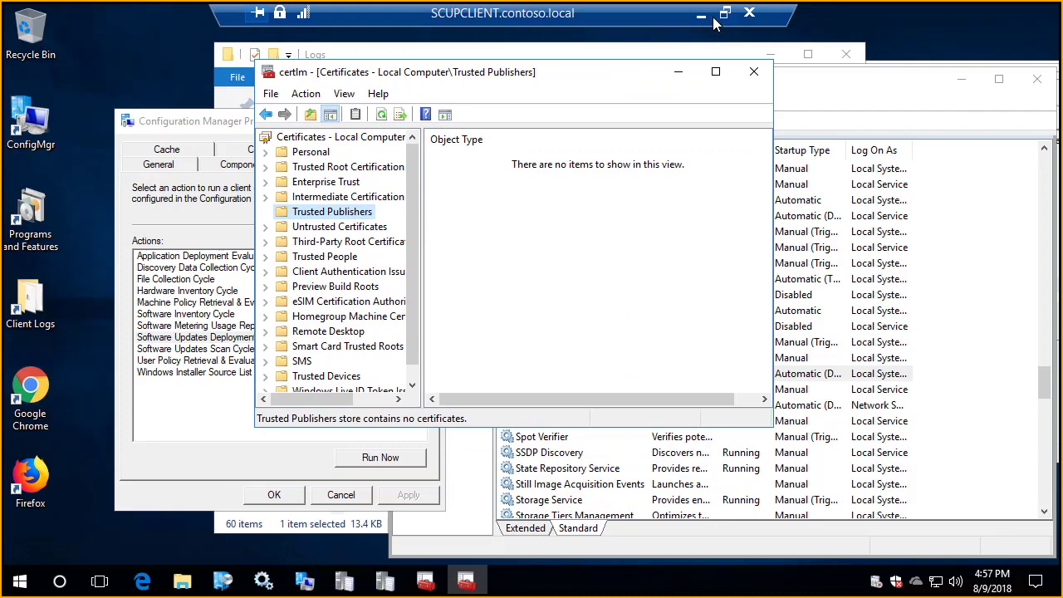
pyautogui.click(702, 18)
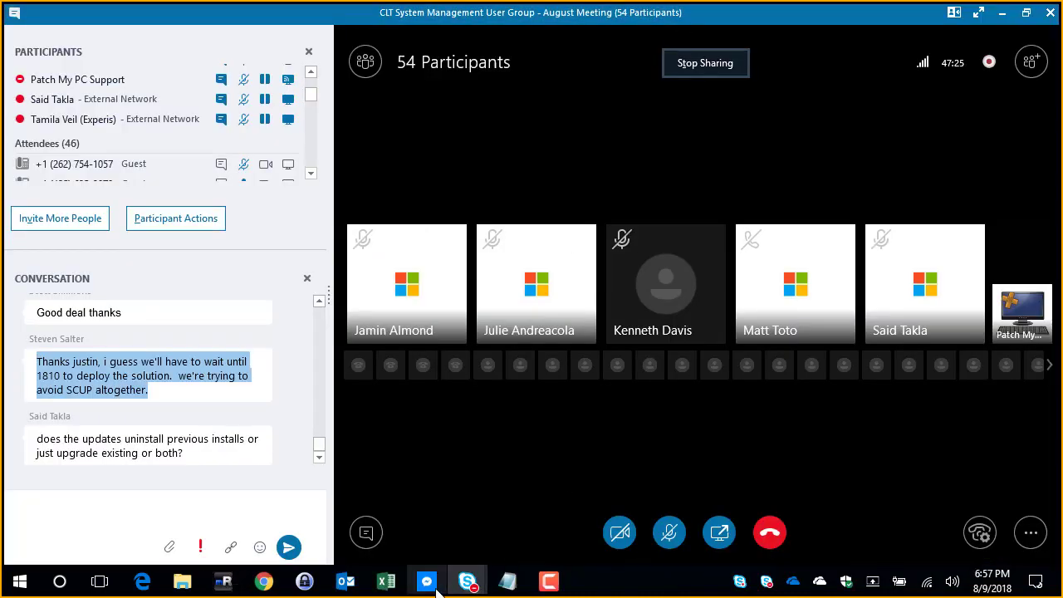
pyautogui.moveTo(220, 579)
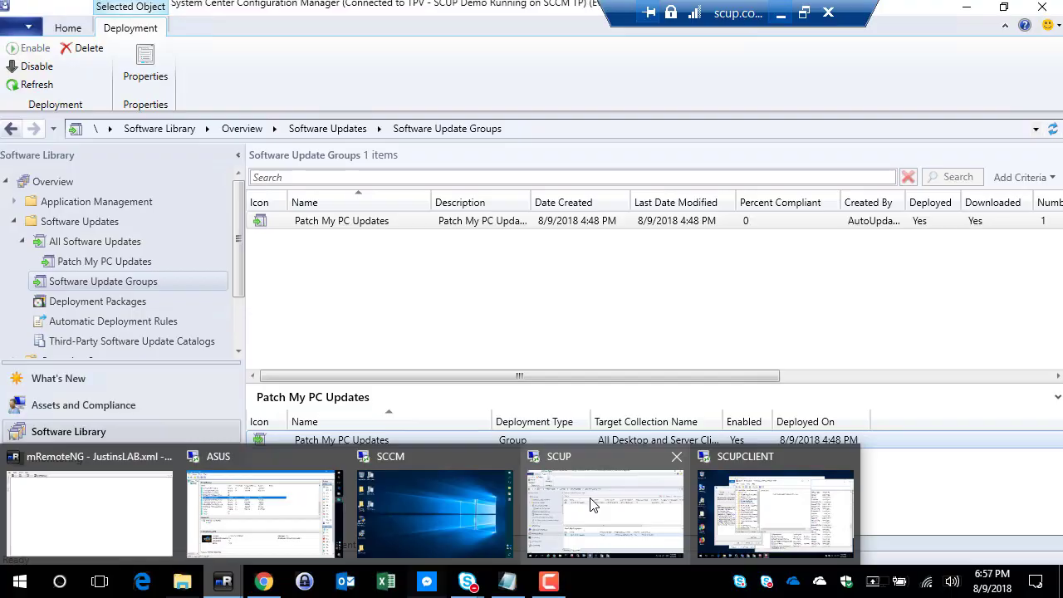
pyautogui.click(592, 504)
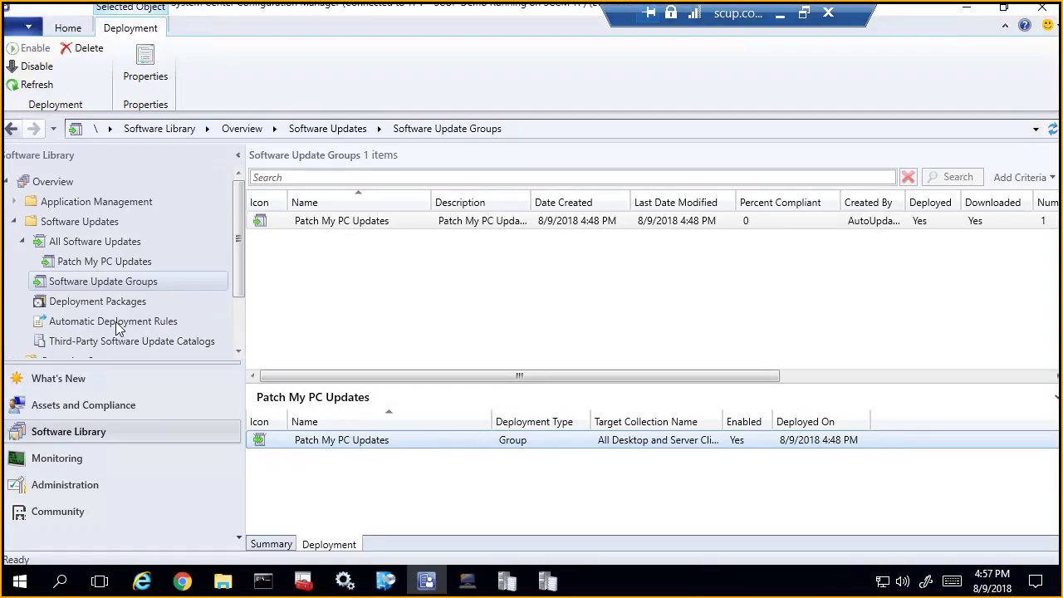
pyautogui.rightClick(91, 242)
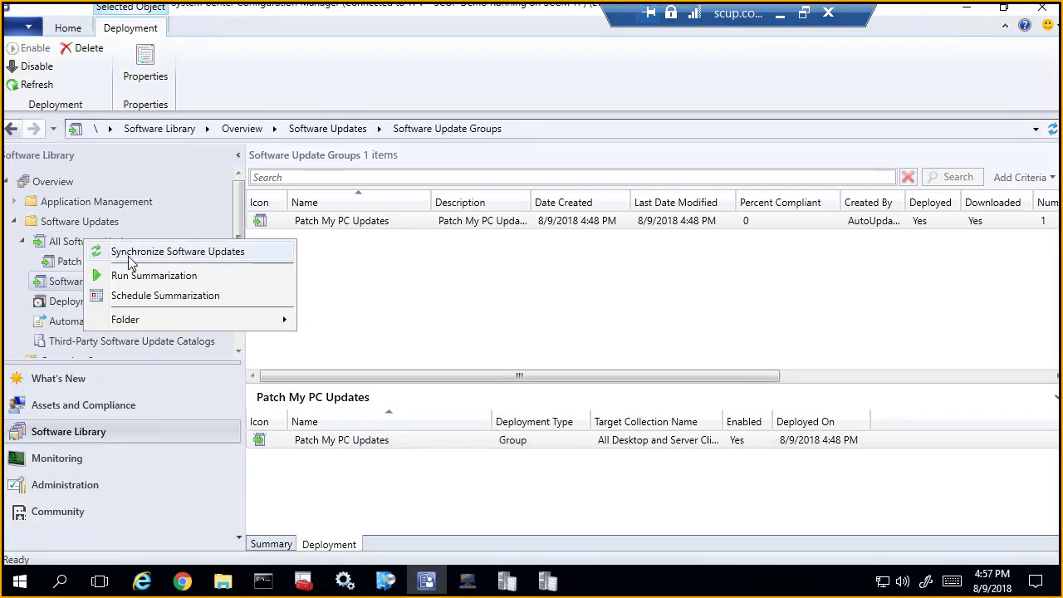
pyautogui.click(128, 252)
pyautogui.click(604, 388)
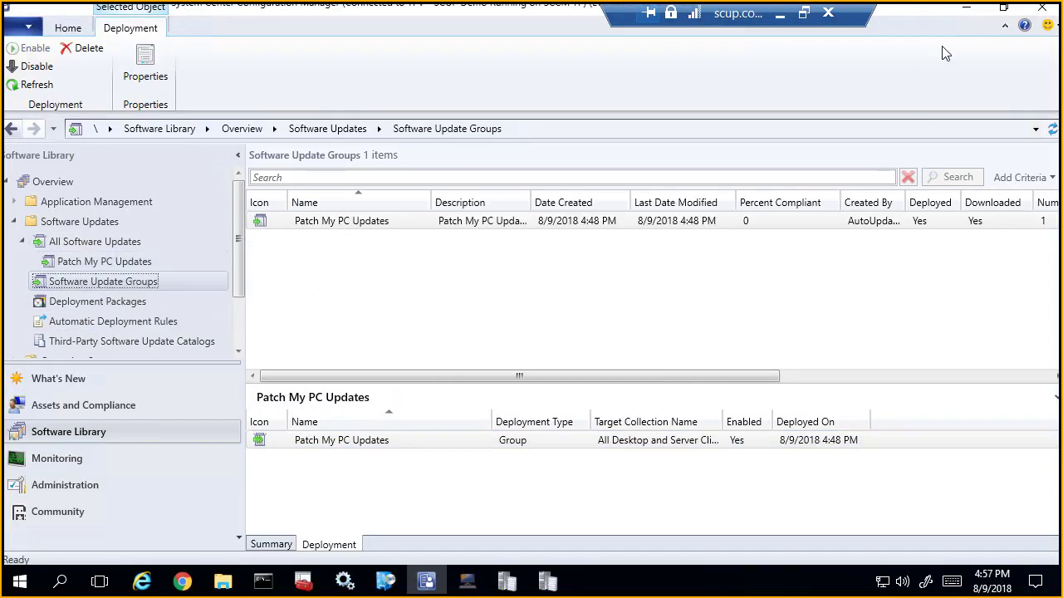
# Step: Open wsyncmgr.log on the SCUP server, examine the third-party signing certificate entries of the latest synchronization, and close the log
pyautogui.click(968, 8)
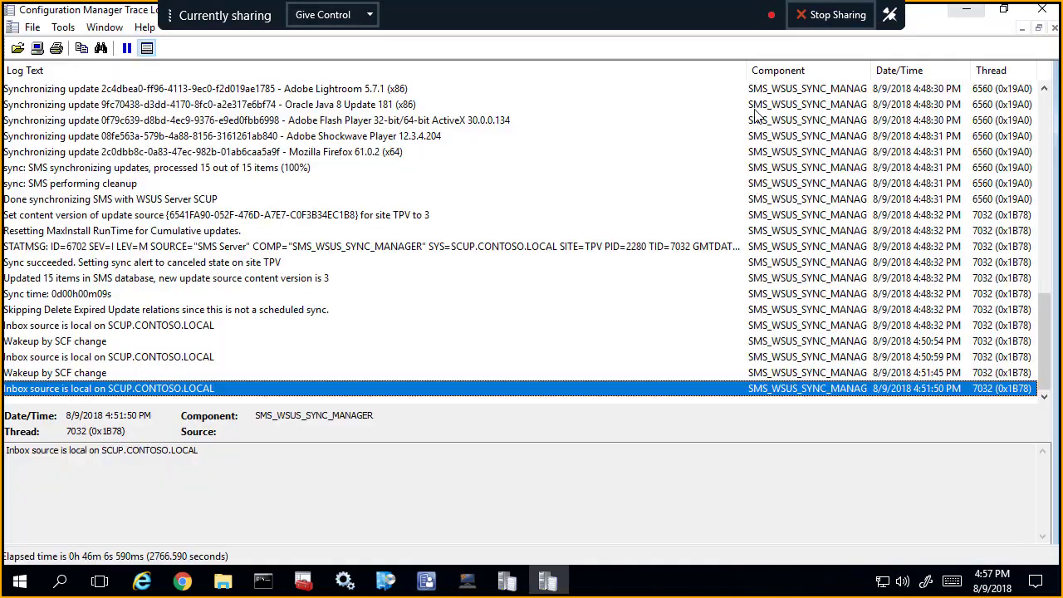
pyautogui.click(954, 10)
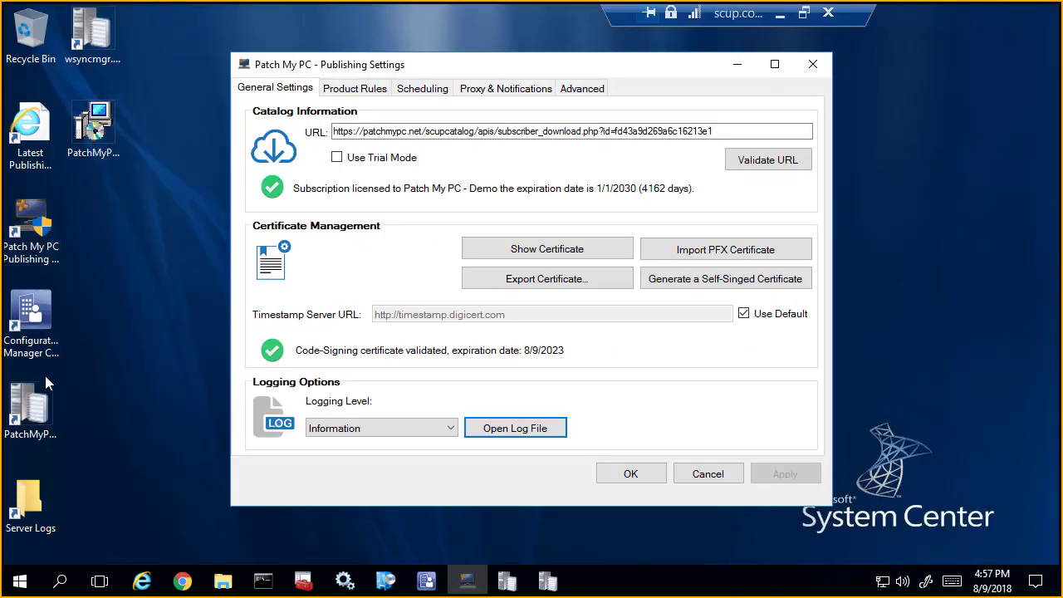
pyautogui.click(90, 40)
pyautogui.doubleClick(115, 60)
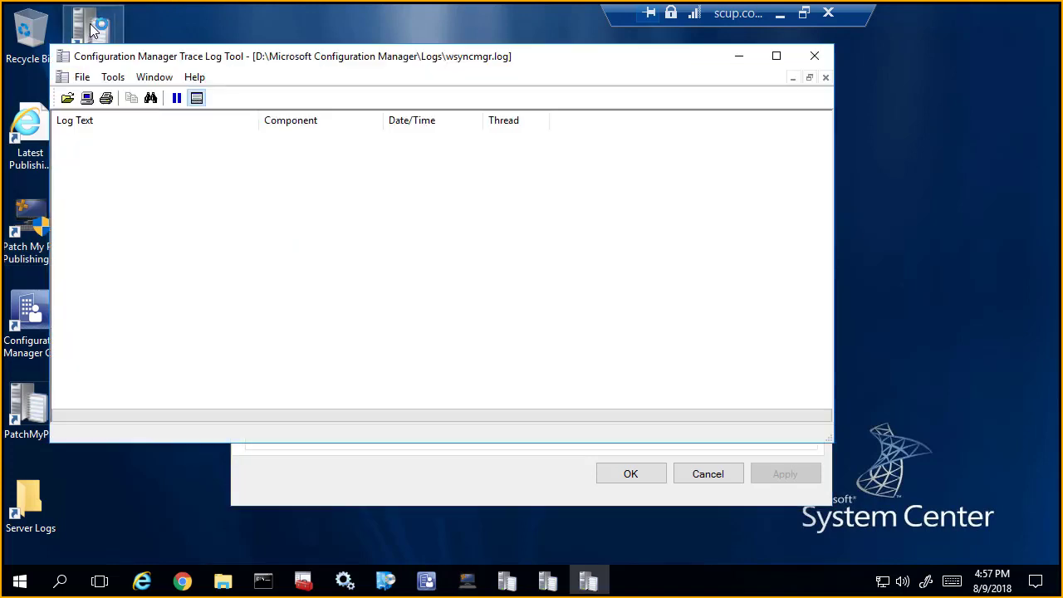
pyautogui.moveTo(261, 54); pyautogui.dragTo(632, 48)
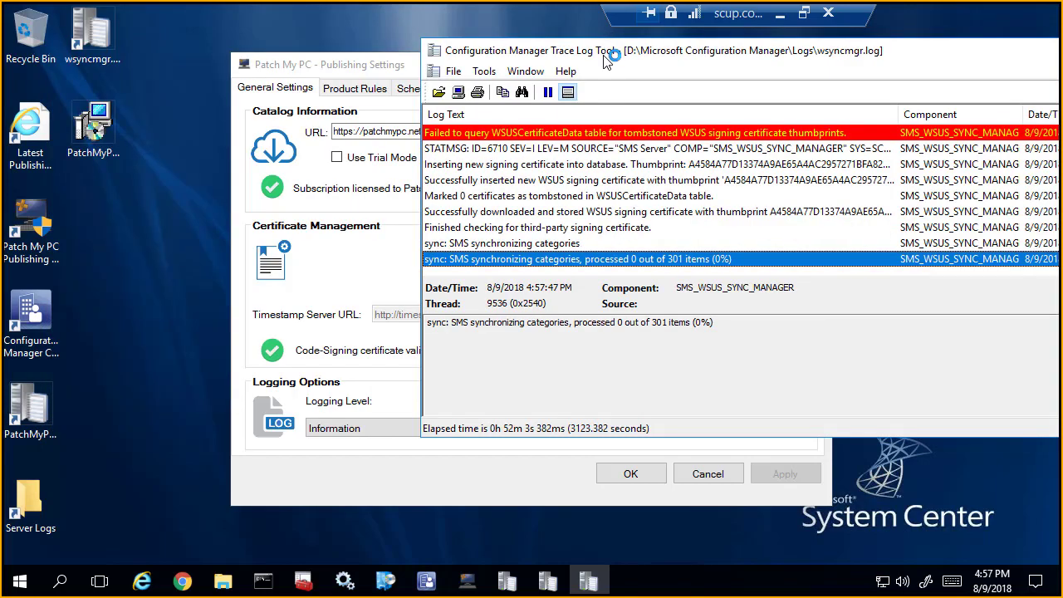
pyautogui.doubleClick(605, 55)
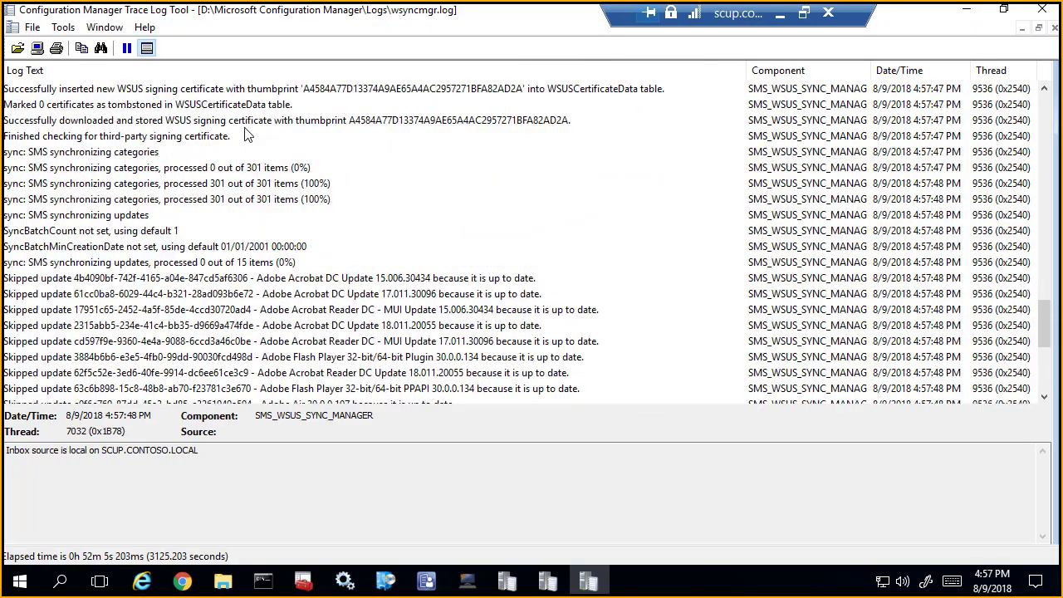
pyautogui.scroll(5, 260, 199)
pyautogui.click(244, 263)
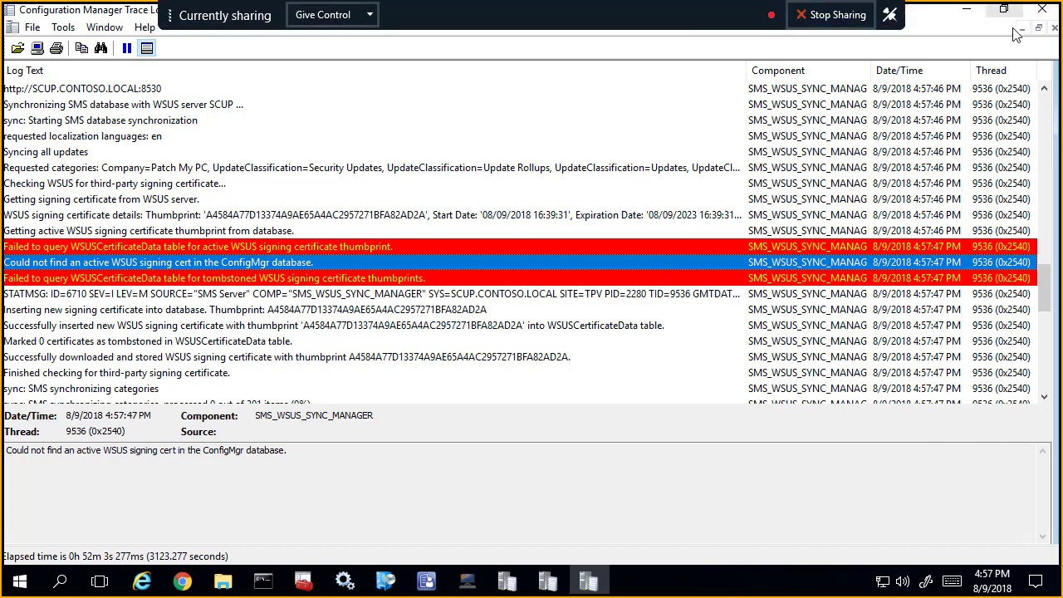
pyautogui.click(1043, 8)
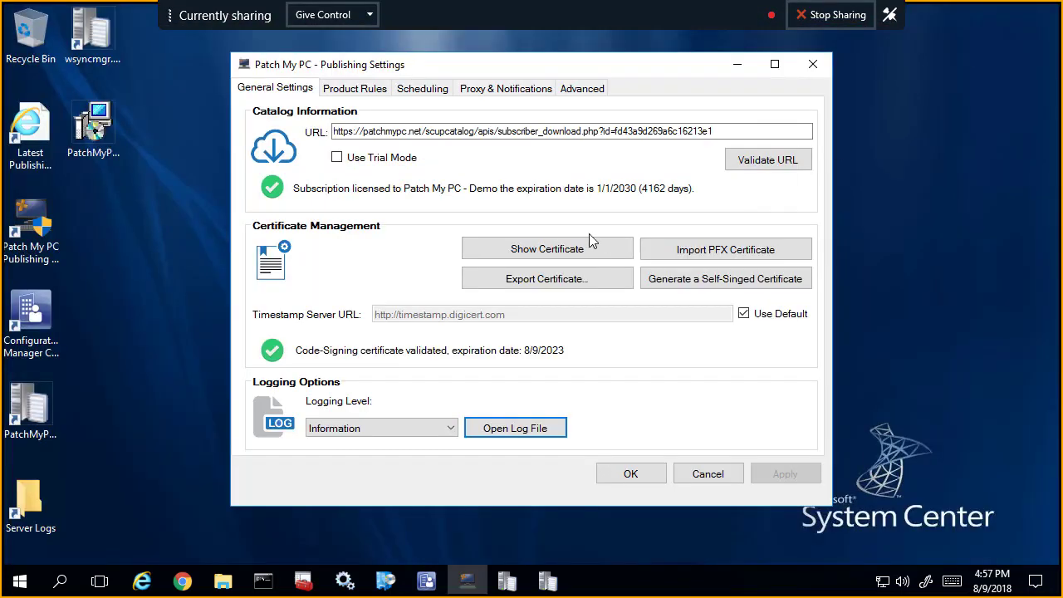
# Step: Export the code-signing certificate from the Publishing Settings to the Desktop with the file name WSUS
pyautogui.click(579, 283)
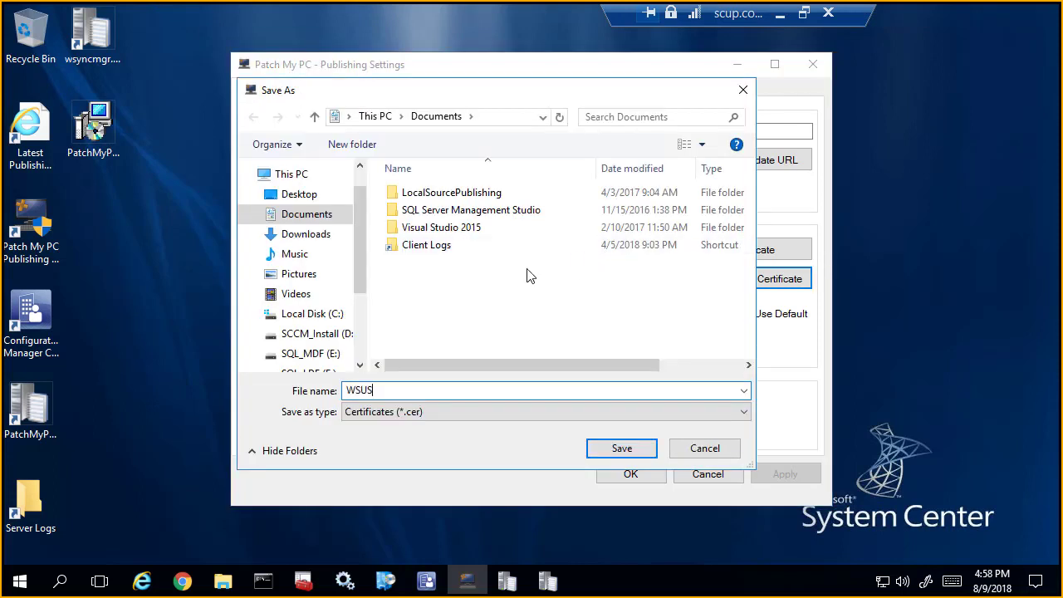
pyautogui.click(320, 194)
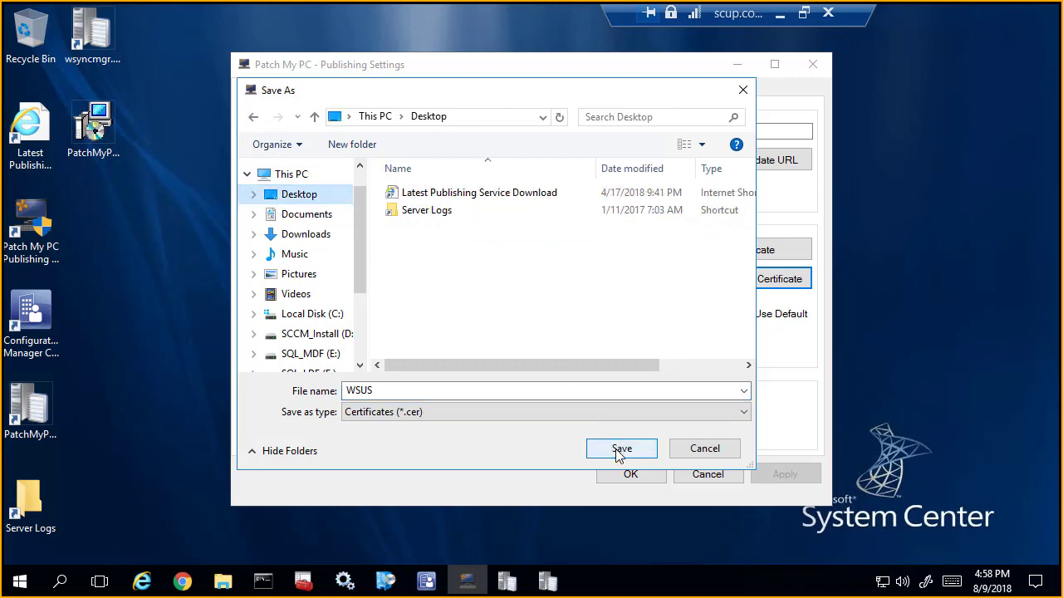
pyautogui.click(617, 453)
pyautogui.click(686, 362)
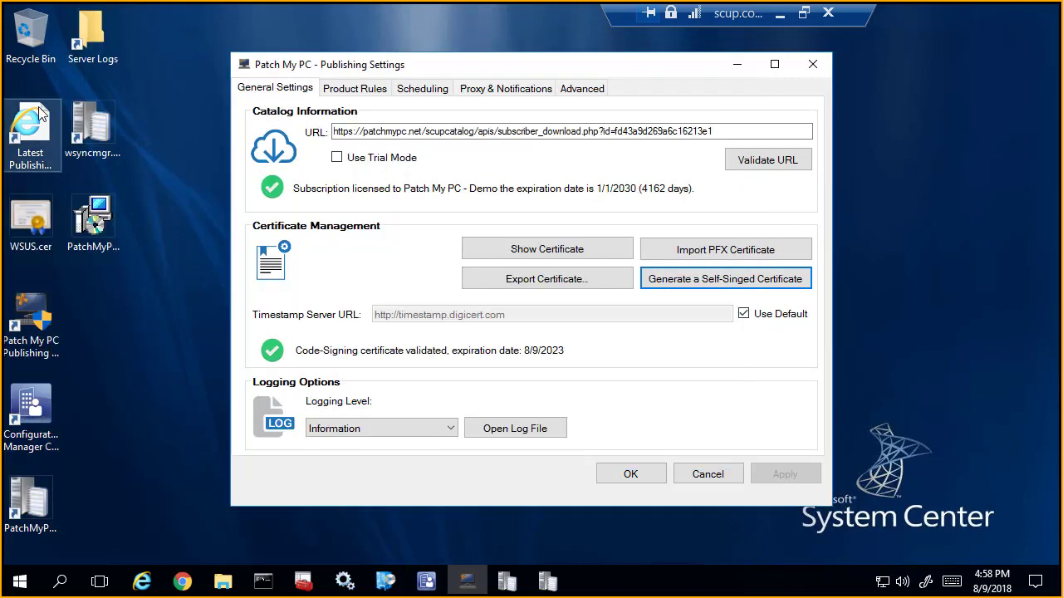
# Step: Copy WSUS.cer from the SCUP server's desktop and paste it onto the SCUPCLIENT desktop
pyautogui.click(43, 228)
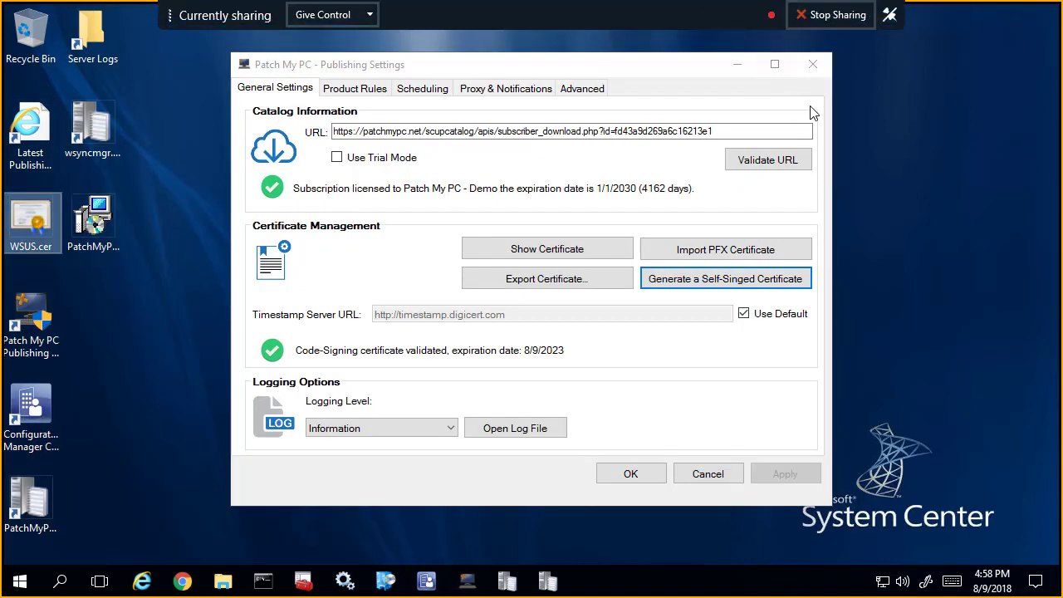
pyautogui.click(779, 16)
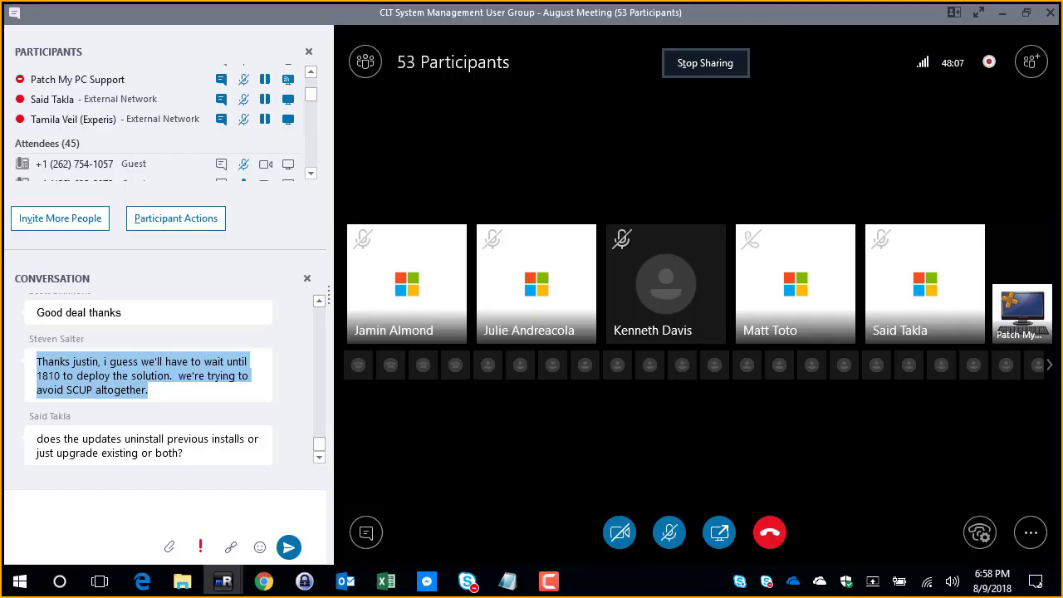
pyautogui.moveTo(222, 582)
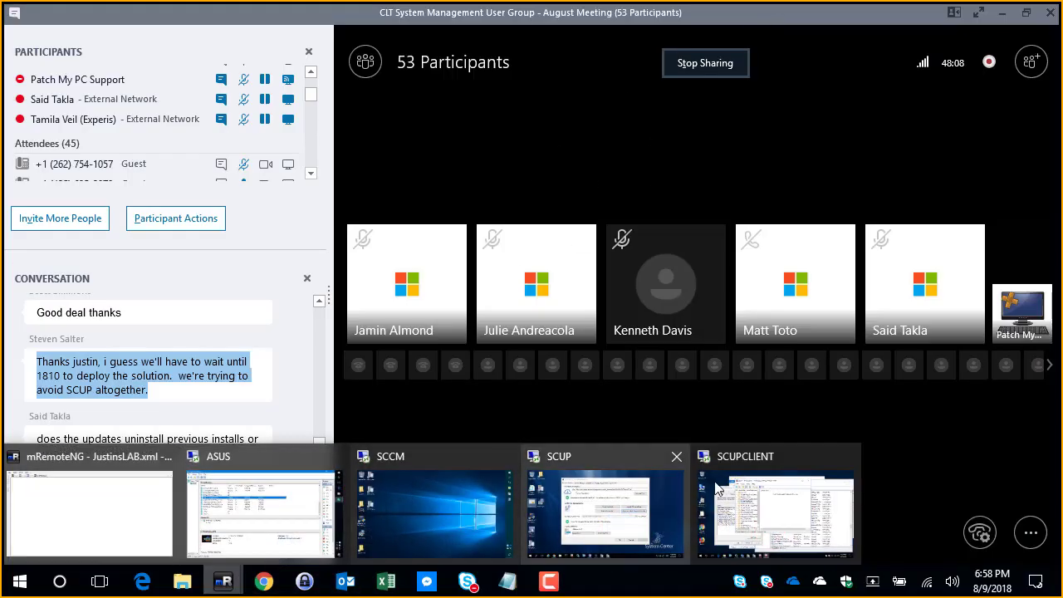
pyautogui.click(761, 493)
pyautogui.click(108, 176)
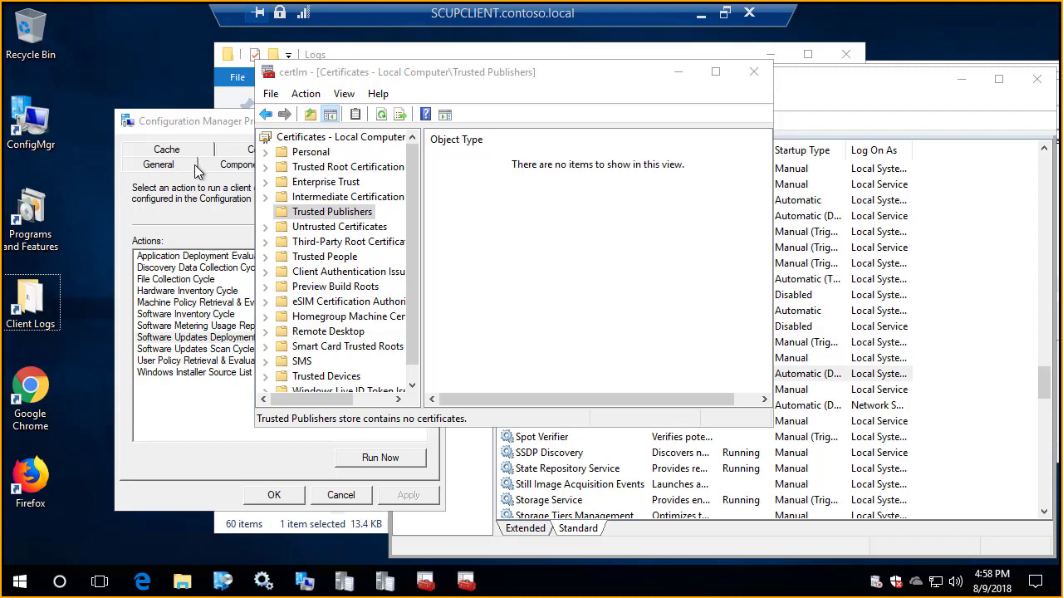
pyautogui.hotkey('ctrl', 'v')
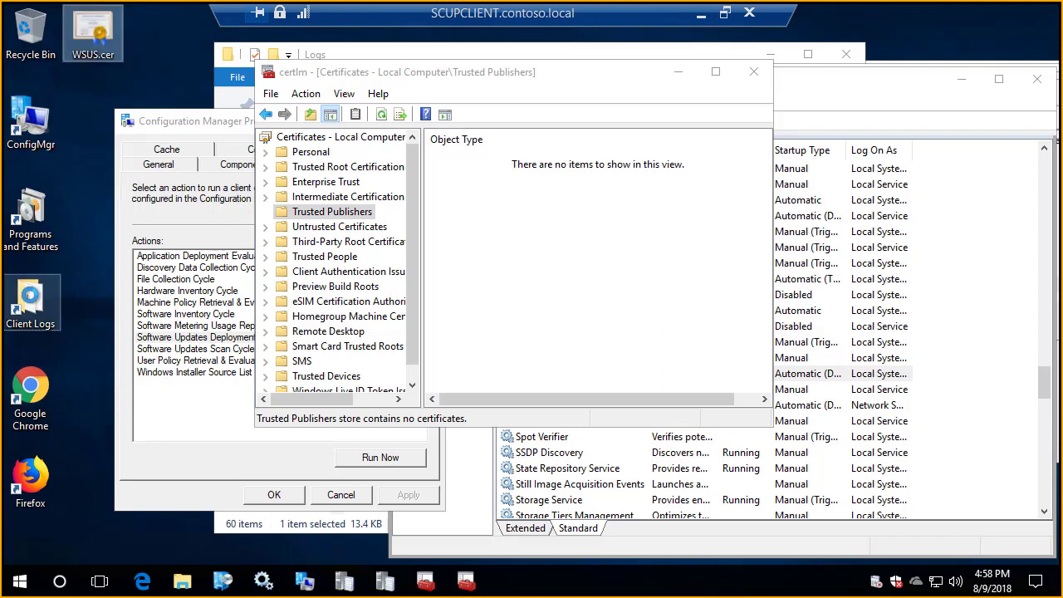
# Step: Run the Machine Policy Retrieval & Evaluation Cycle on the client and check UpdatesDeployment.log and PolicyAgent.log
pyautogui.click(197, 304)
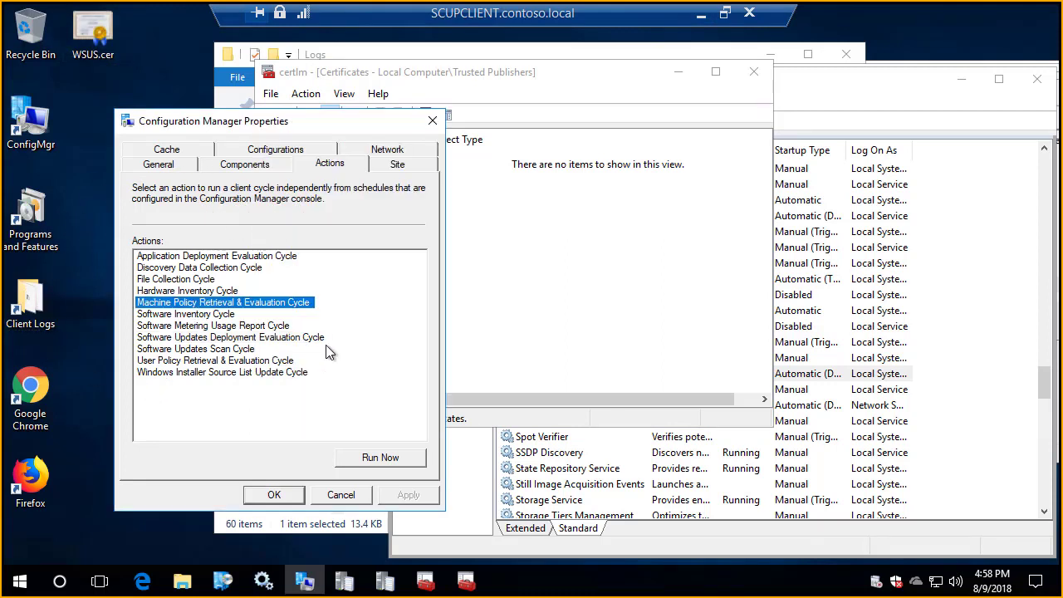
pyautogui.click(377, 461)
pyautogui.press('Return')
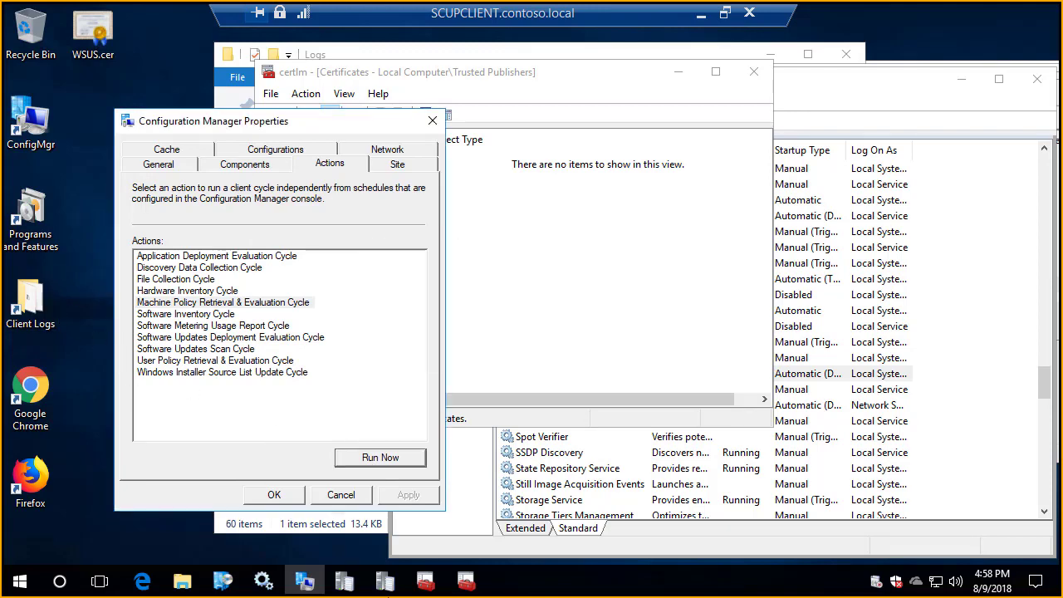
pyautogui.click(383, 581)
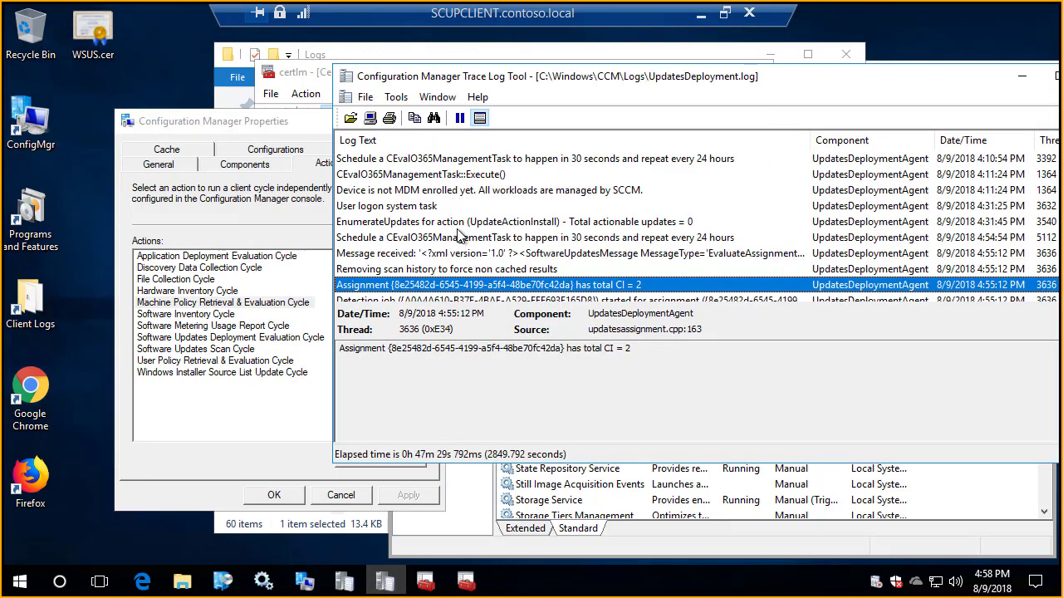
pyautogui.click(345, 581)
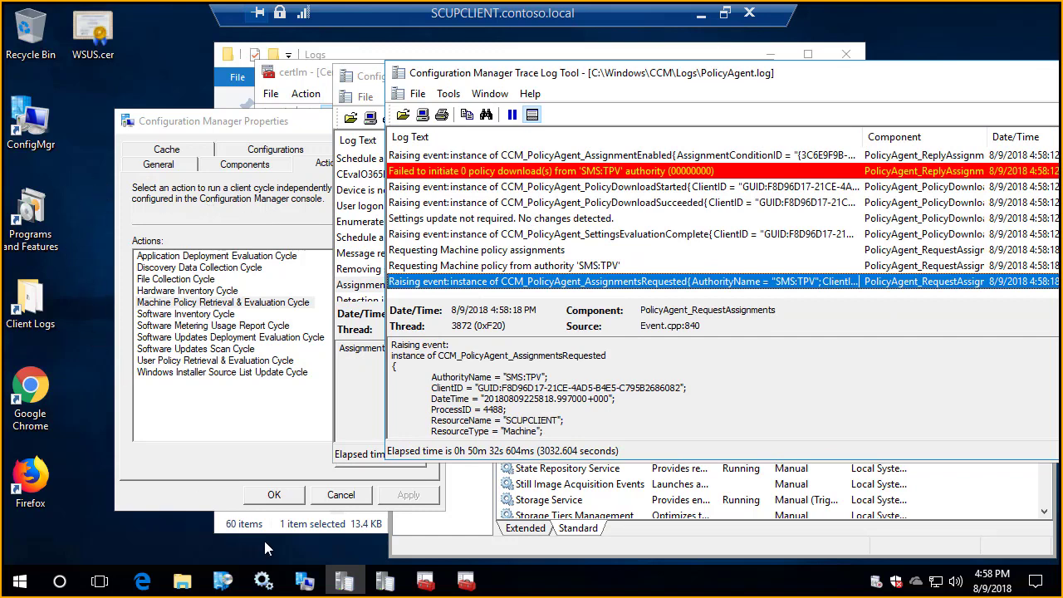
# Step: Restart the SMS Agent Host service on the client
pyautogui.click(263, 581)
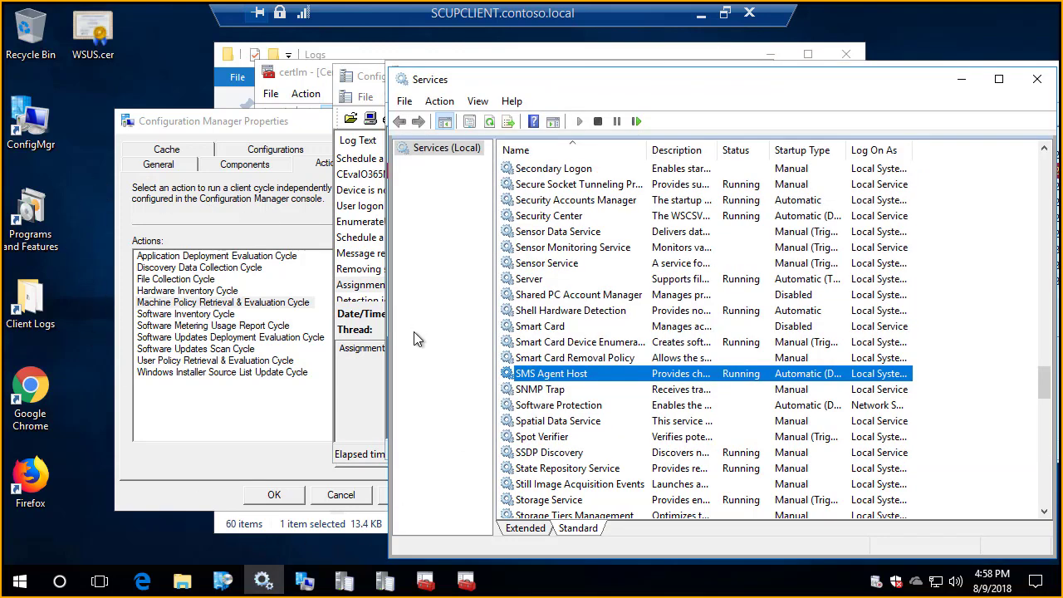
pyautogui.rightClick(538, 378)
pyautogui.click(623, 268)
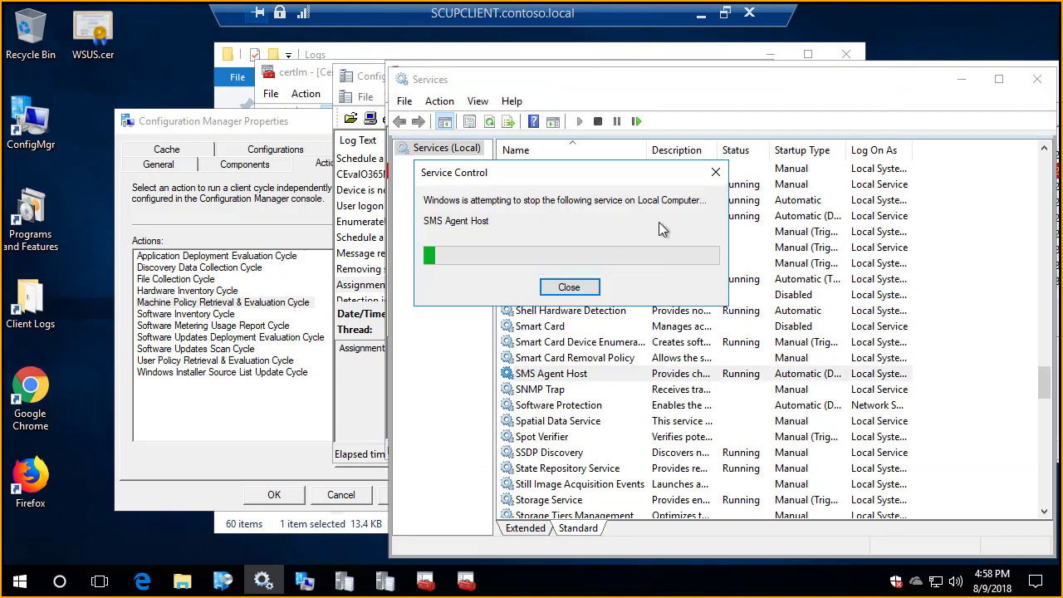
# Step: Bring up Software Center, return to the client's CCM Logs folder, and open WUAHandler.log
pyautogui.click(359, 376)
pyautogui.moveTo(213, 582); pyautogui.dragTo(180, 578)
pyautogui.click(181, 578)
pyautogui.click(223, 581)
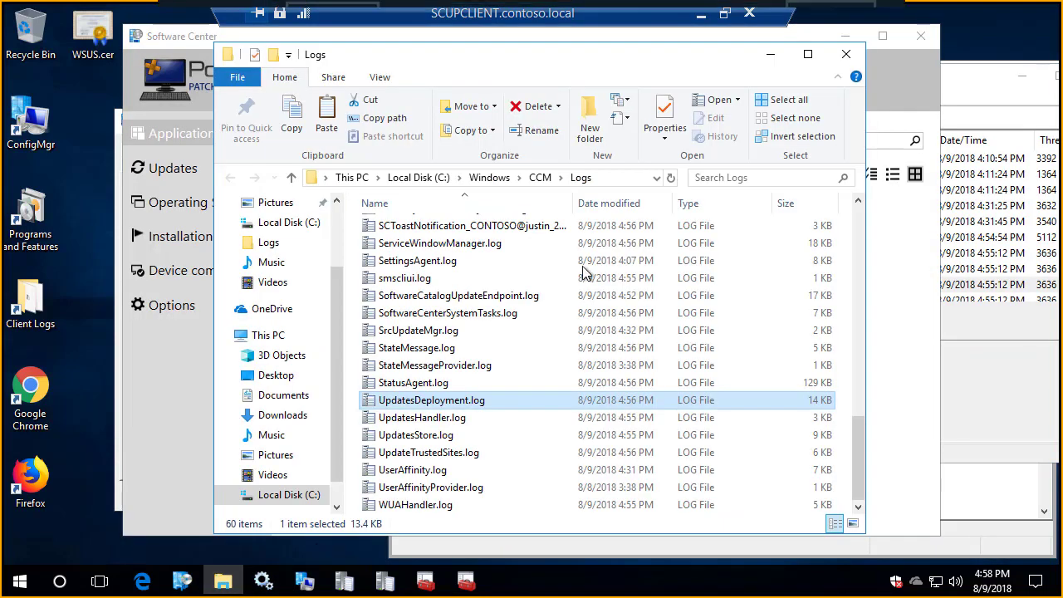
pyautogui.click(394, 312)
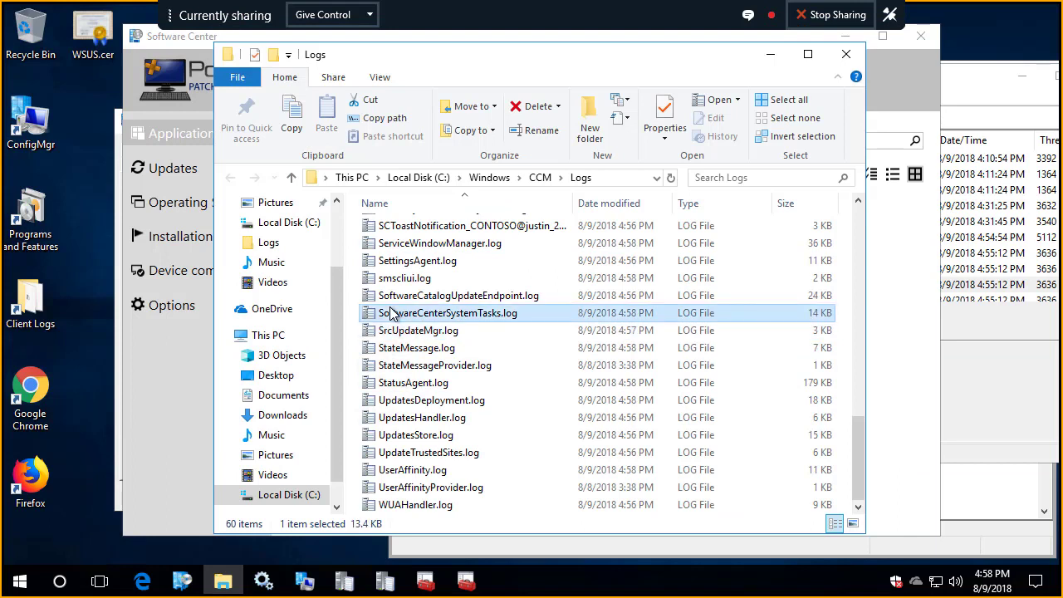
pyautogui.press('u')
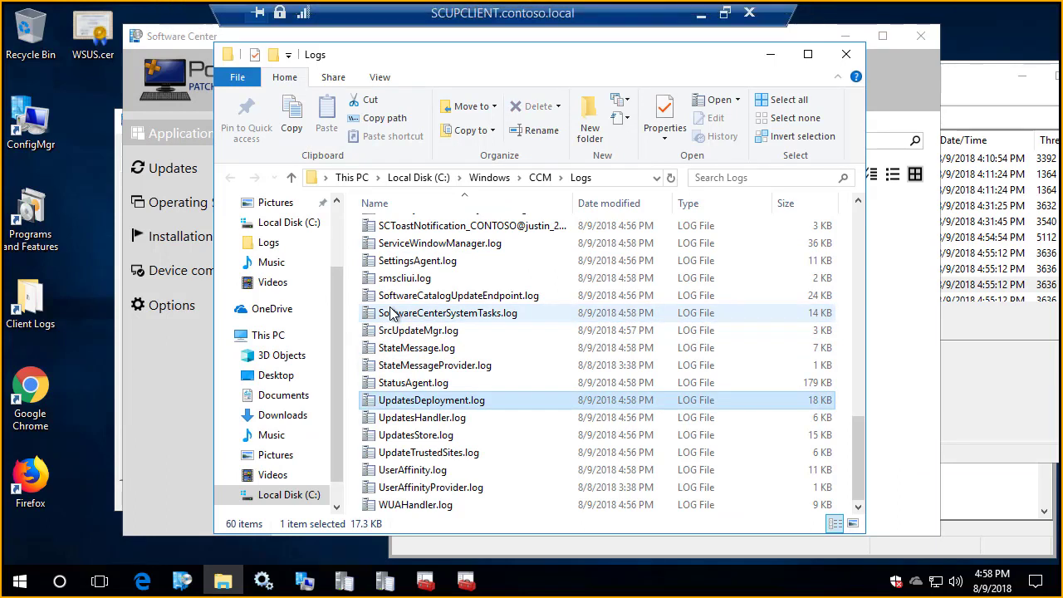
pyautogui.press('Down')
pyautogui.press('Down')
pyautogui.press('Down')
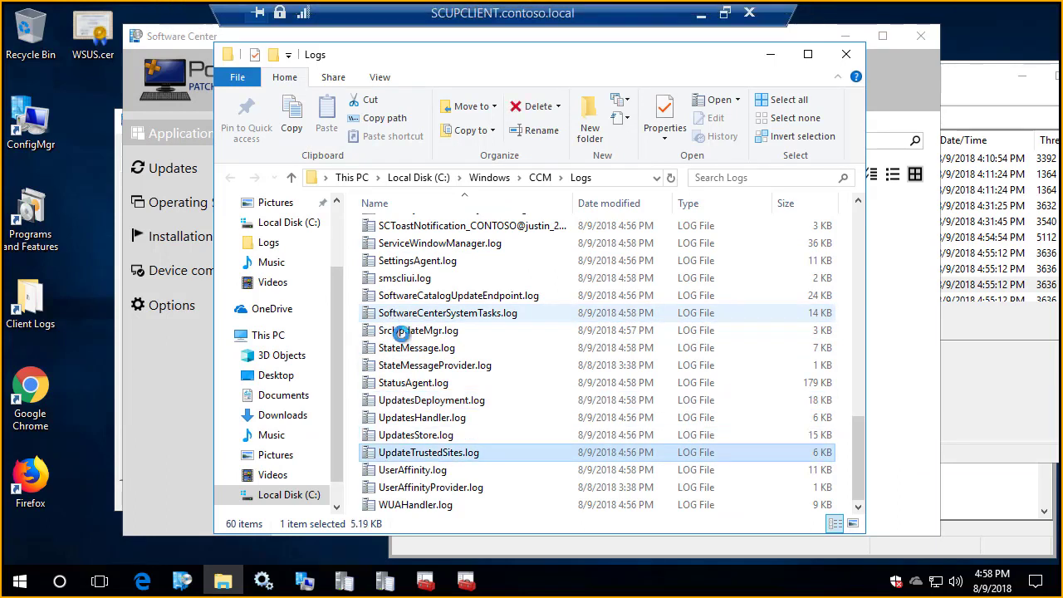
pyautogui.doubleClick(430, 505)
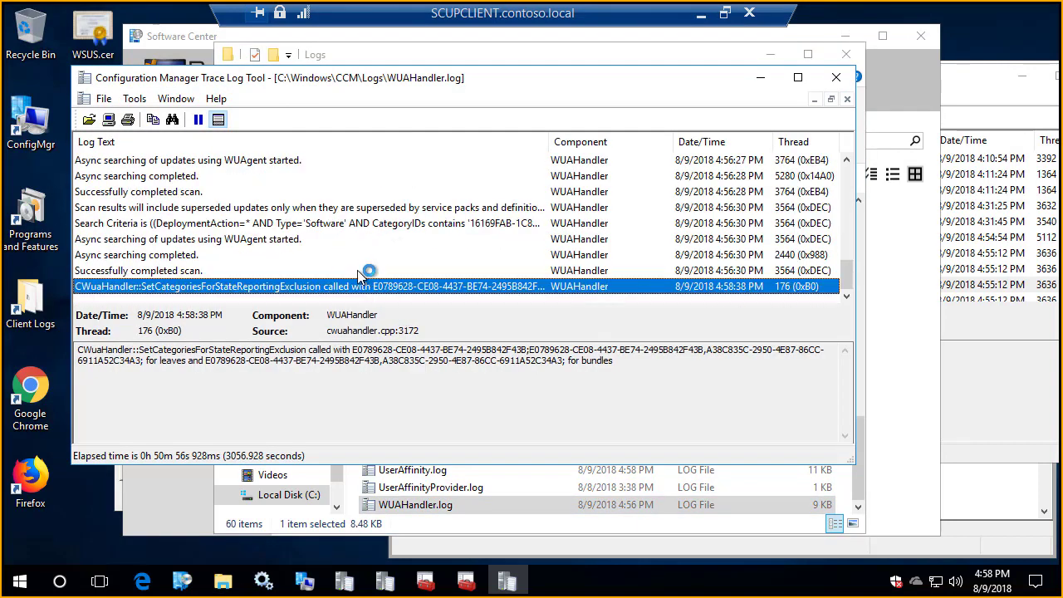
# Step: Refresh the Trusted Publishers store in the local computer certificates console and display its certificates
pyautogui.click(465, 582)
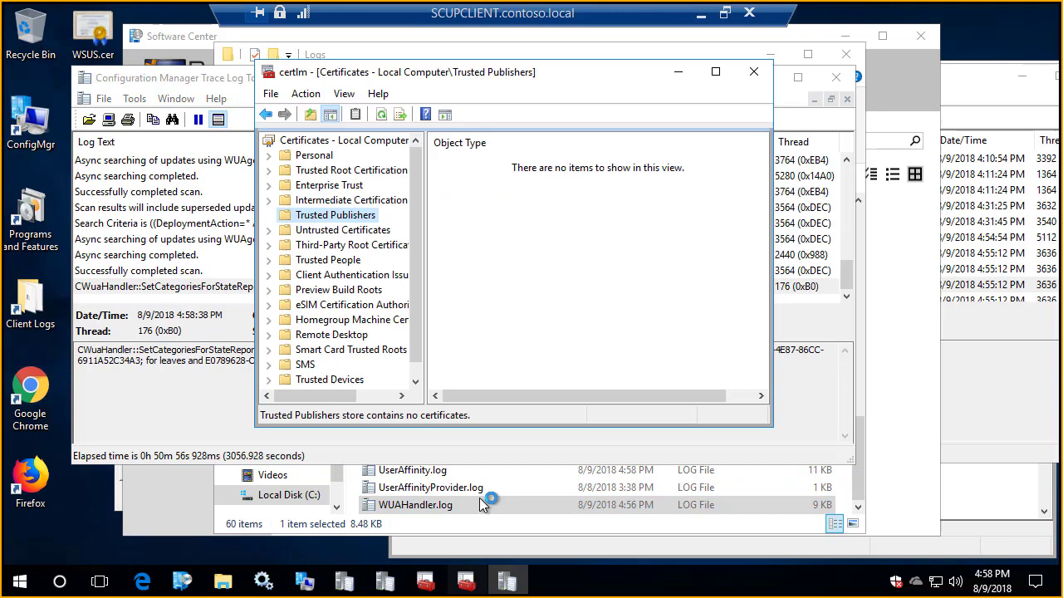
pyautogui.rightClick(524, 266)
pyautogui.click(559, 319)
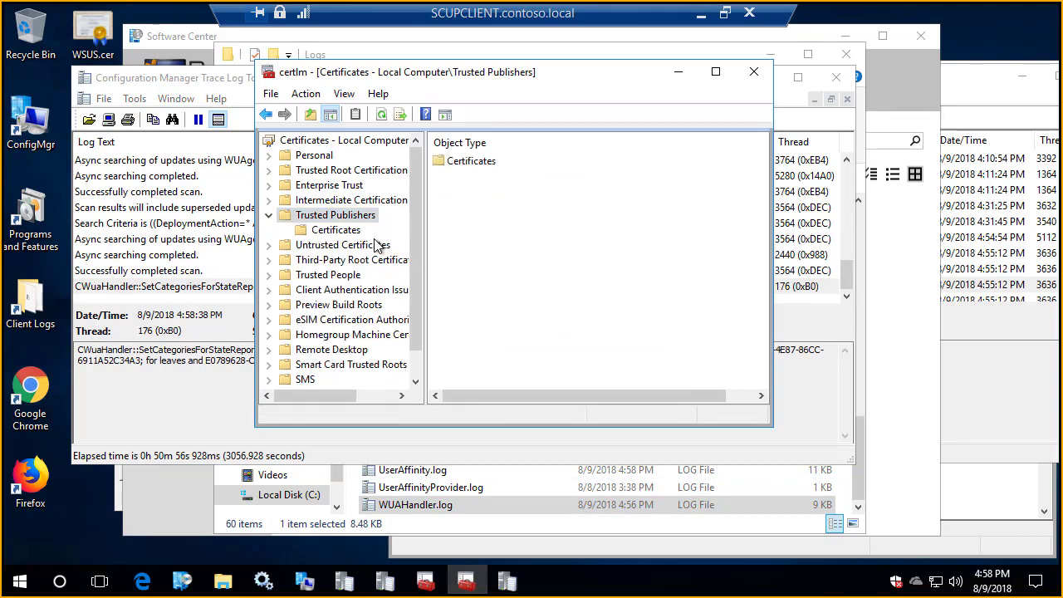
pyautogui.click(349, 236)
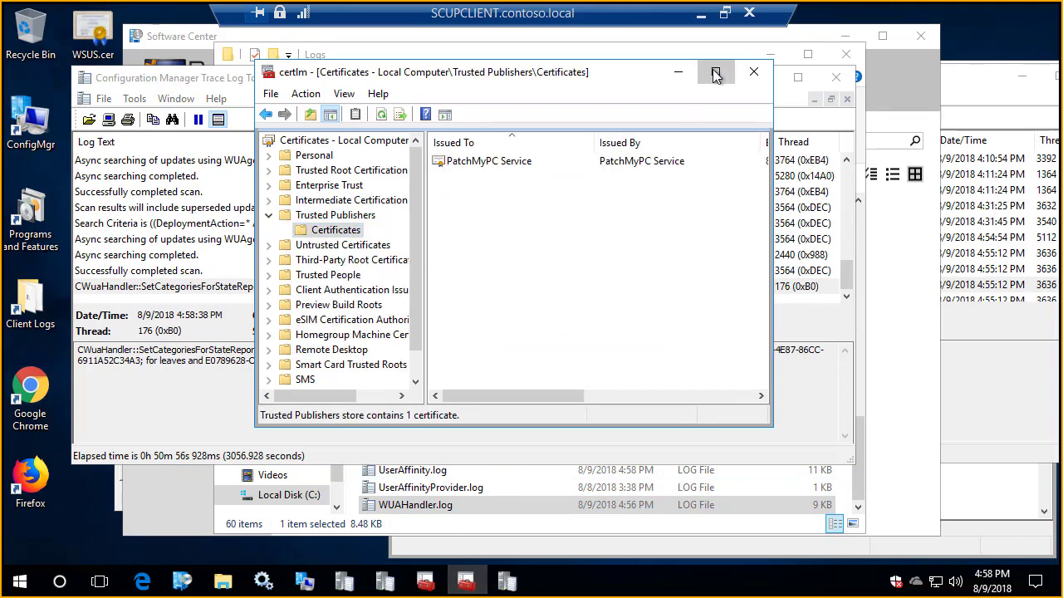
# Step: Enlarge the Trusted Publishers certificate list to check its details, and clear the certificate console and Logs folder out of view
pyautogui.click(714, 72)
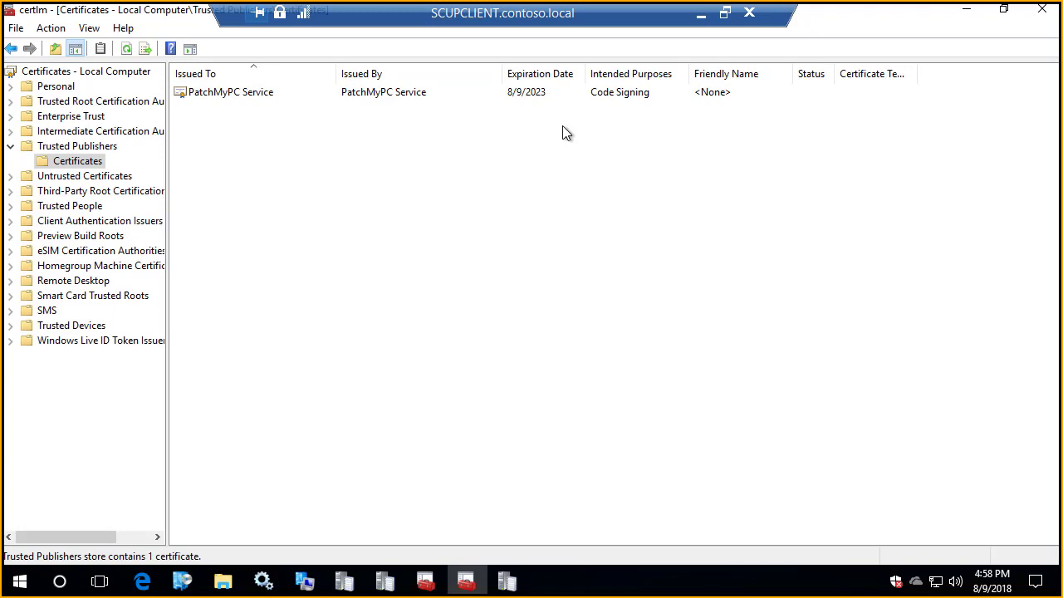
pyautogui.click(966, 9)
pyautogui.click(843, 58)
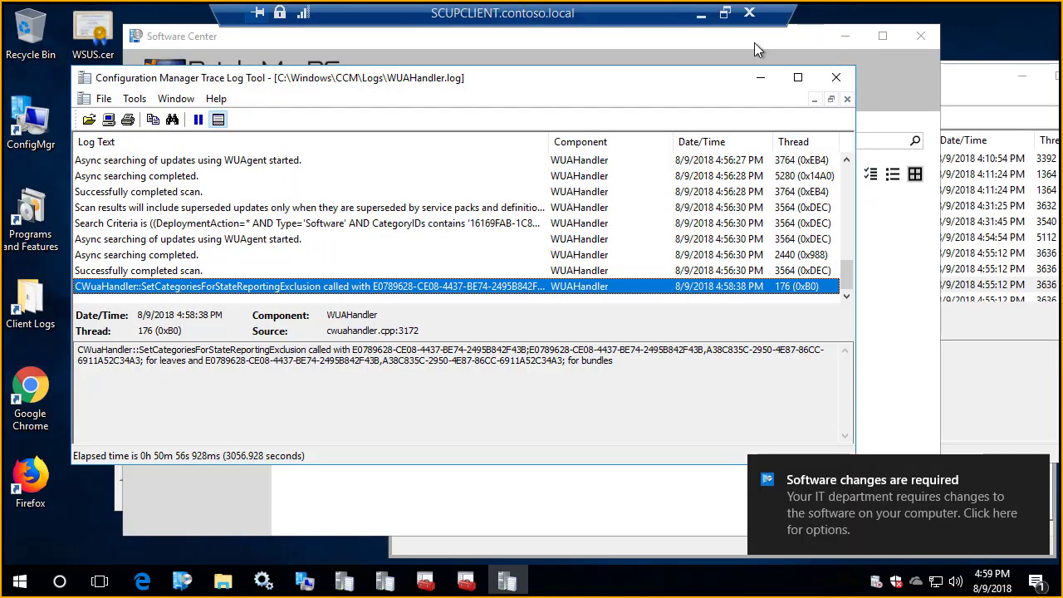
# Step: Display the available updates in a maximized Software Center, narrow the Name column, and install all of the updates
pyautogui.doubleClick(753, 40)
pyautogui.click(71, 138)
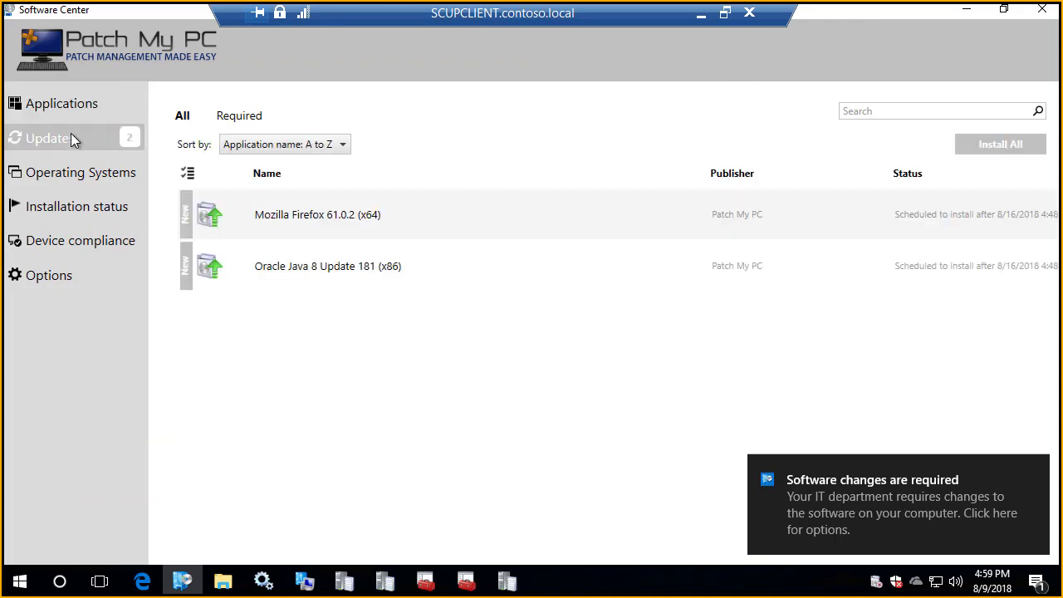
pyautogui.moveTo(702, 171); pyautogui.dragTo(459, 171)
pyautogui.click(997, 145)
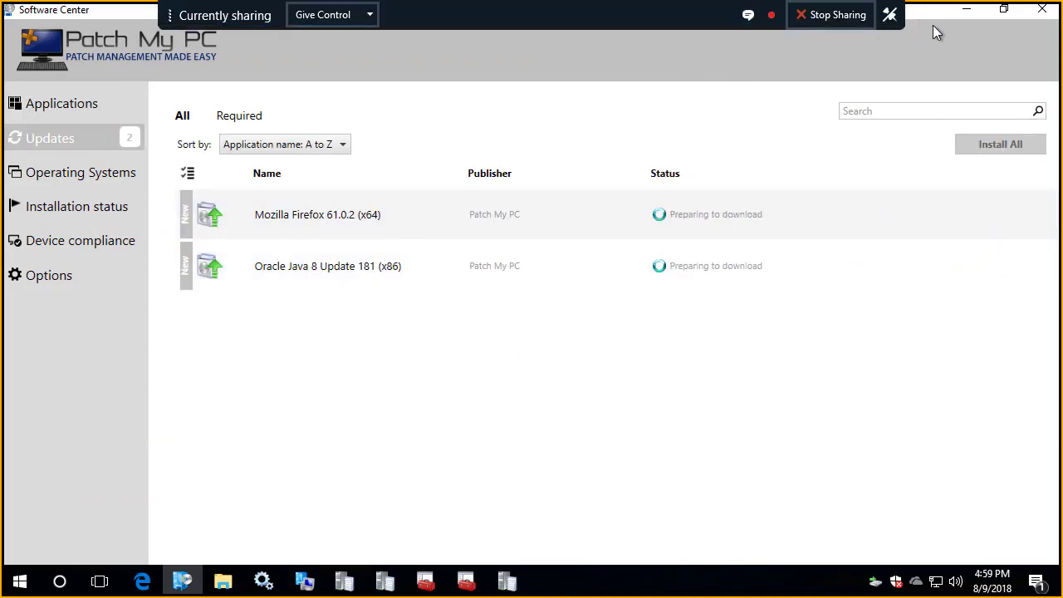
# Step: Restore Software Center to a smaller window and open Programs and Features behind it to check the installed program versions
pyautogui.moveTo(933, 13); pyautogui.dragTo(942, 56)
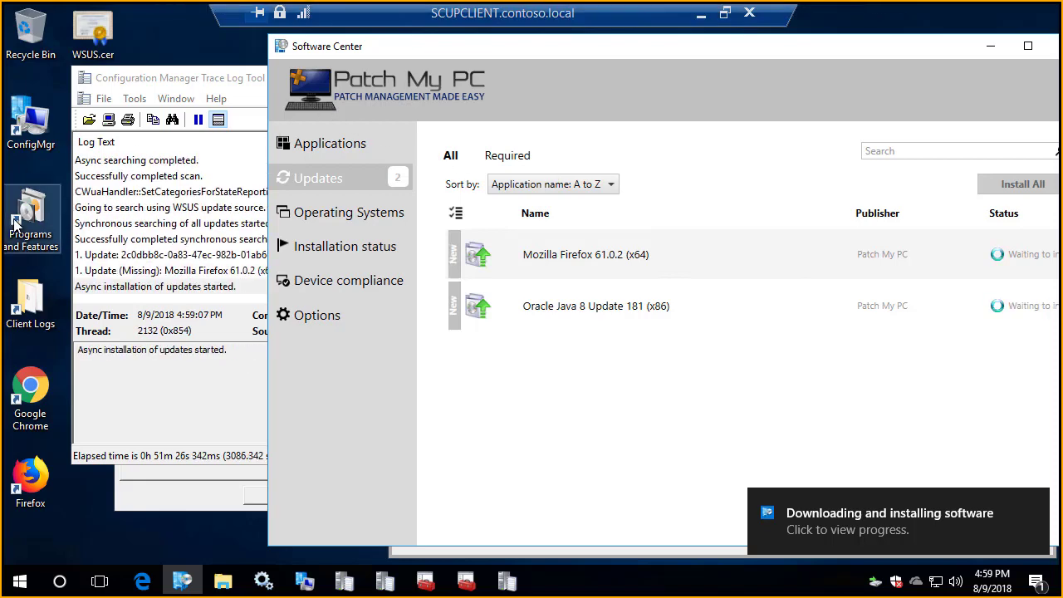
pyautogui.doubleClick(16, 222)
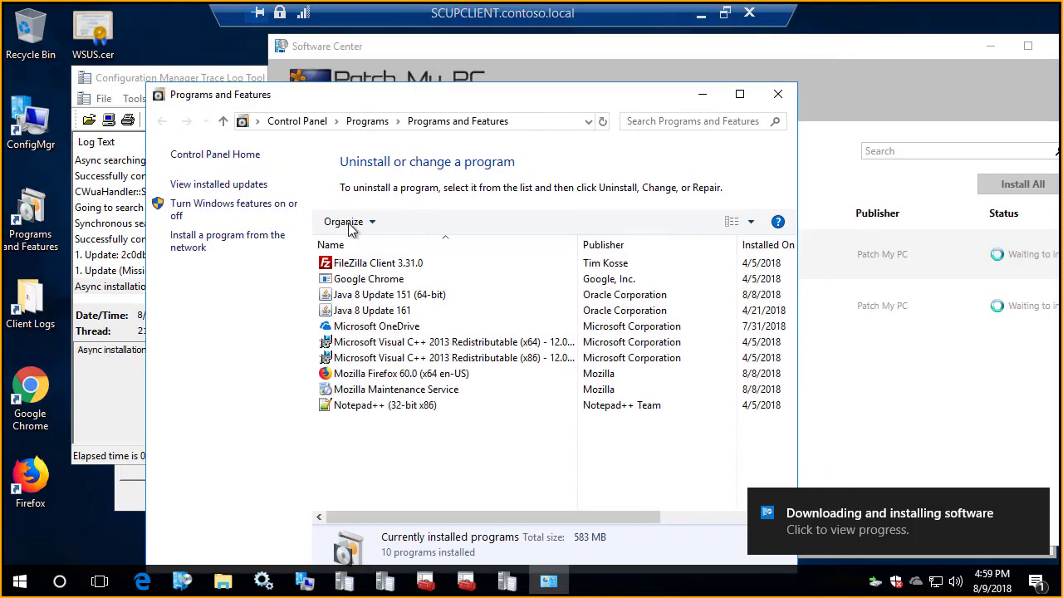
pyautogui.click(623, 69)
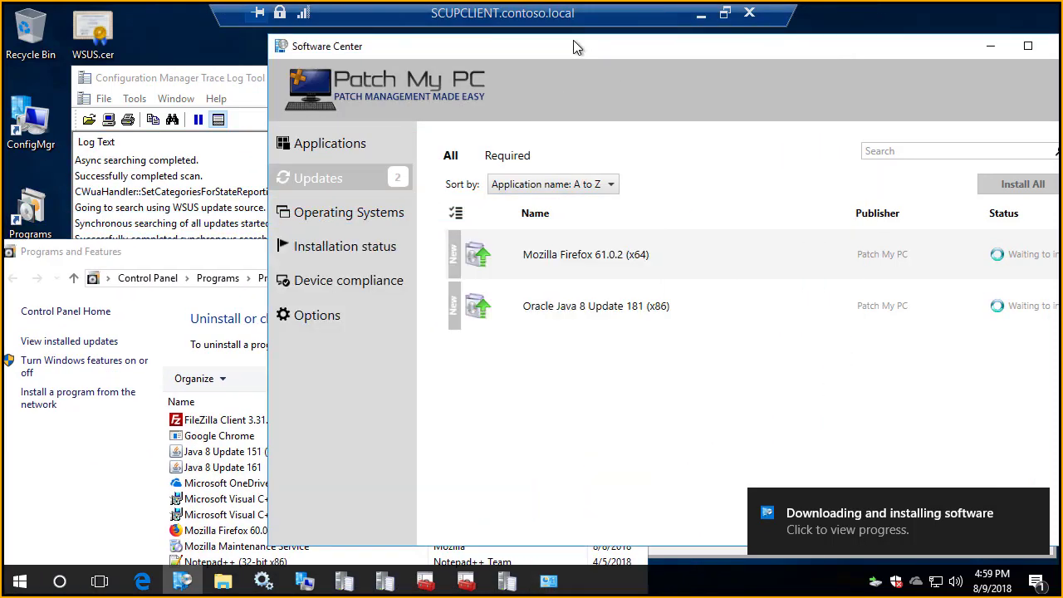
pyautogui.moveTo(573, 42); pyautogui.dragTo(489, 34)
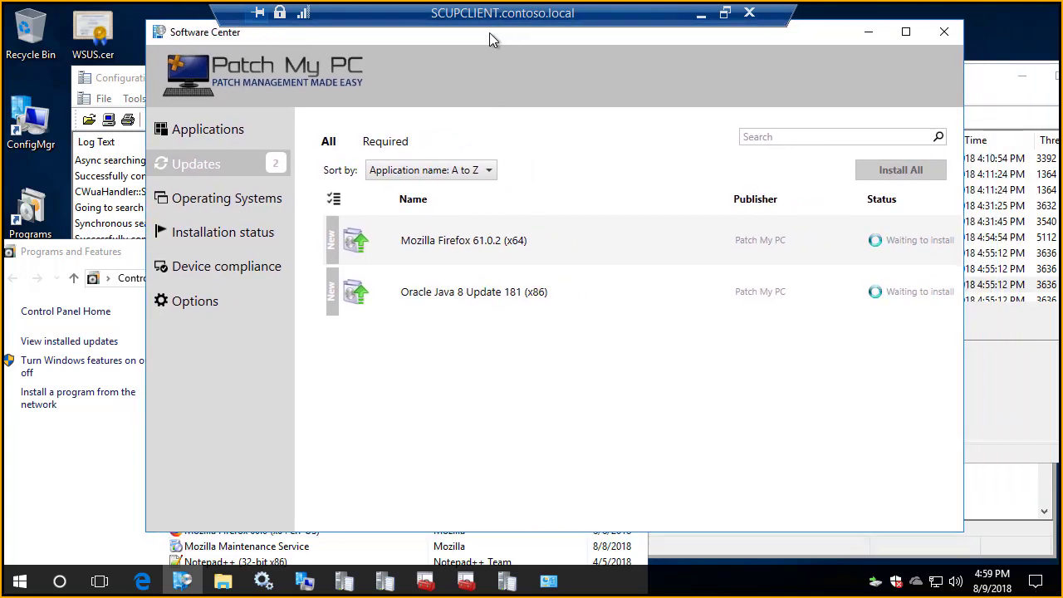
# Step: Leave the client session and look through the participants and conversation in the Skype for Business meeting
pyautogui.click(701, 16)
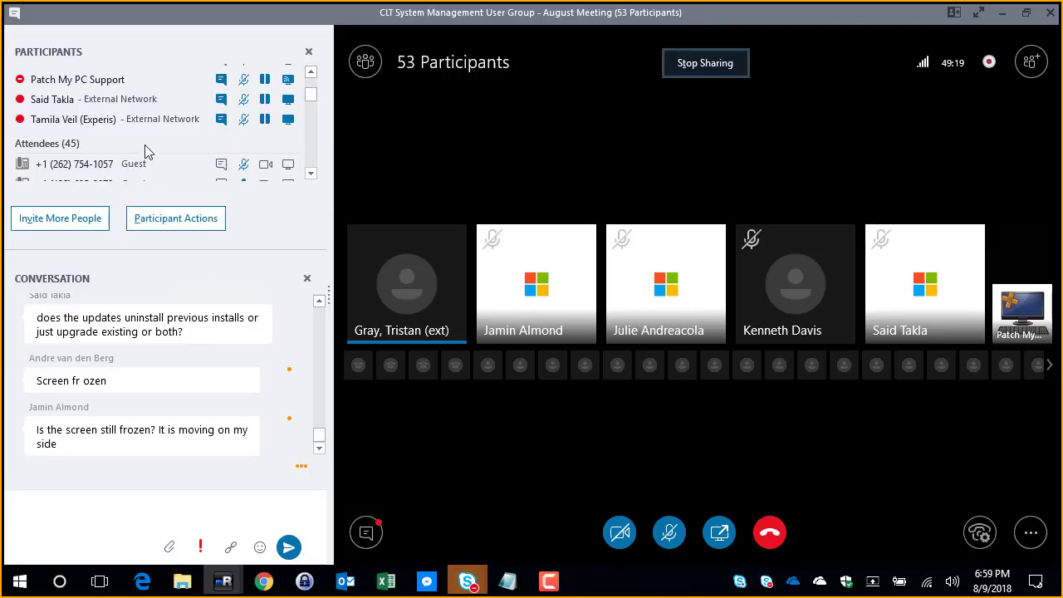
pyautogui.scroll(-2, 148, 148)
pyautogui.scroll(-3, 149, 147)
pyautogui.scroll(3, 149, 141)
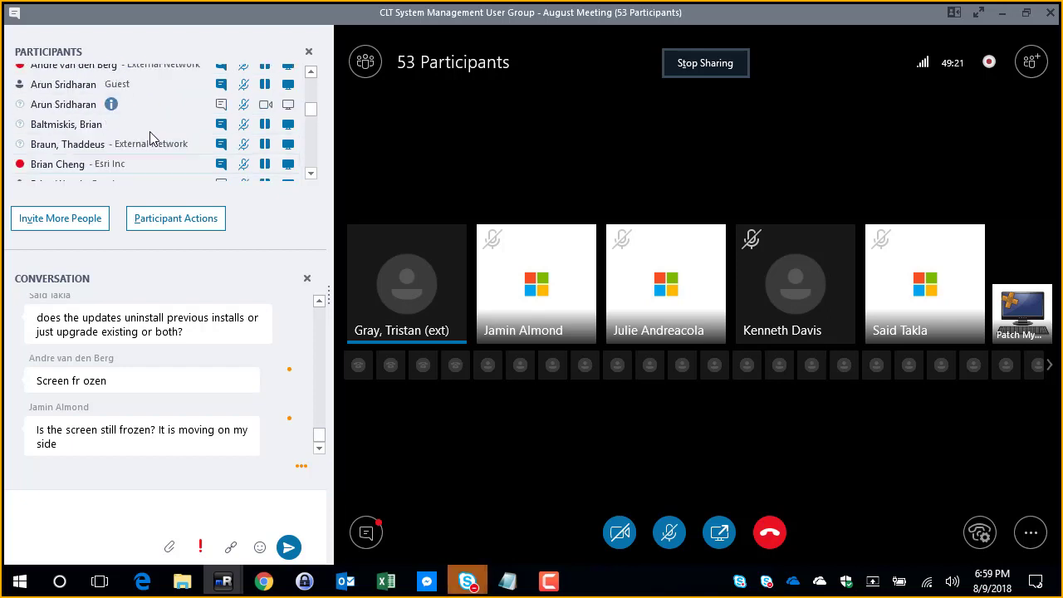
pyautogui.scroll(3, 149, 137)
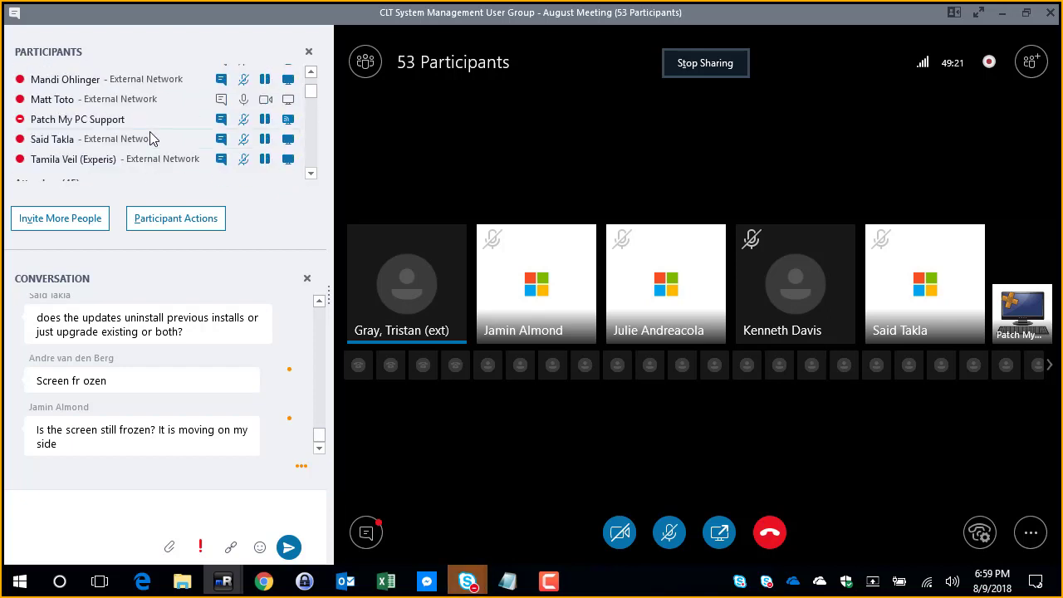
pyautogui.click(1002, 12)
pyautogui.moveTo(467, 581)
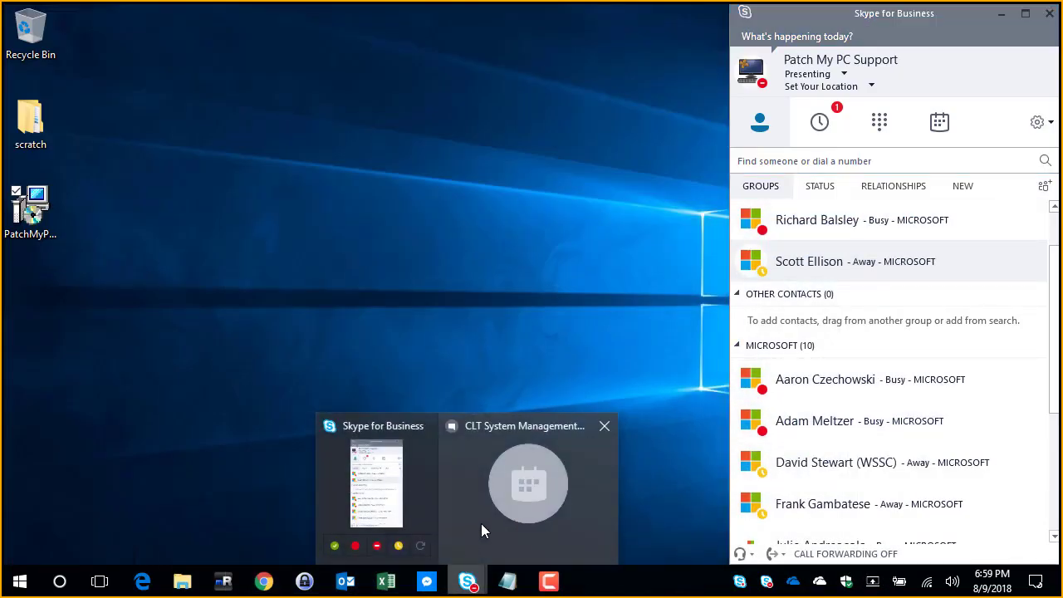
pyautogui.click(481, 526)
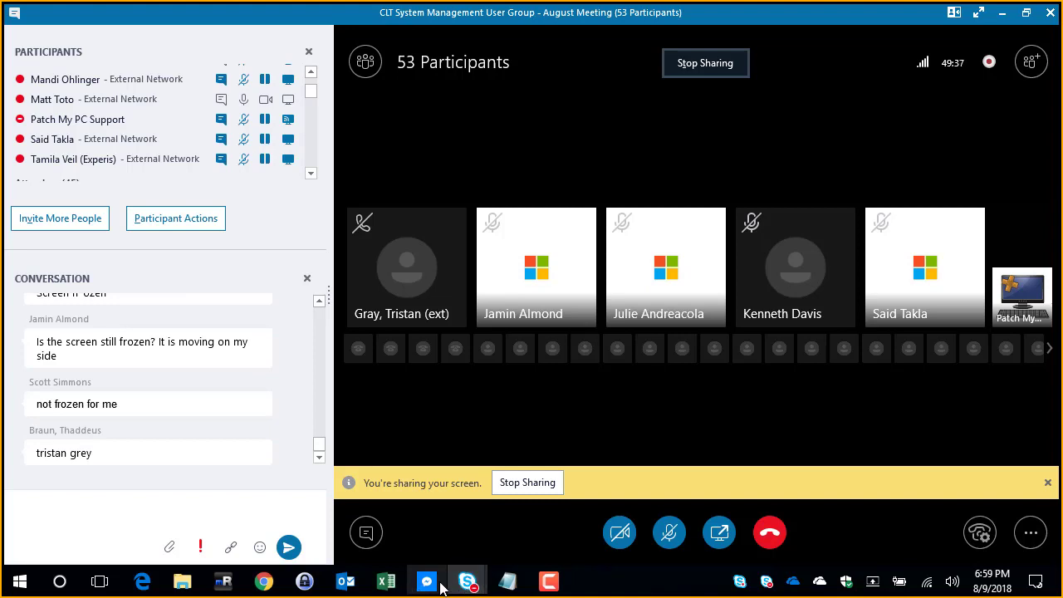
pyautogui.click(345, 581)
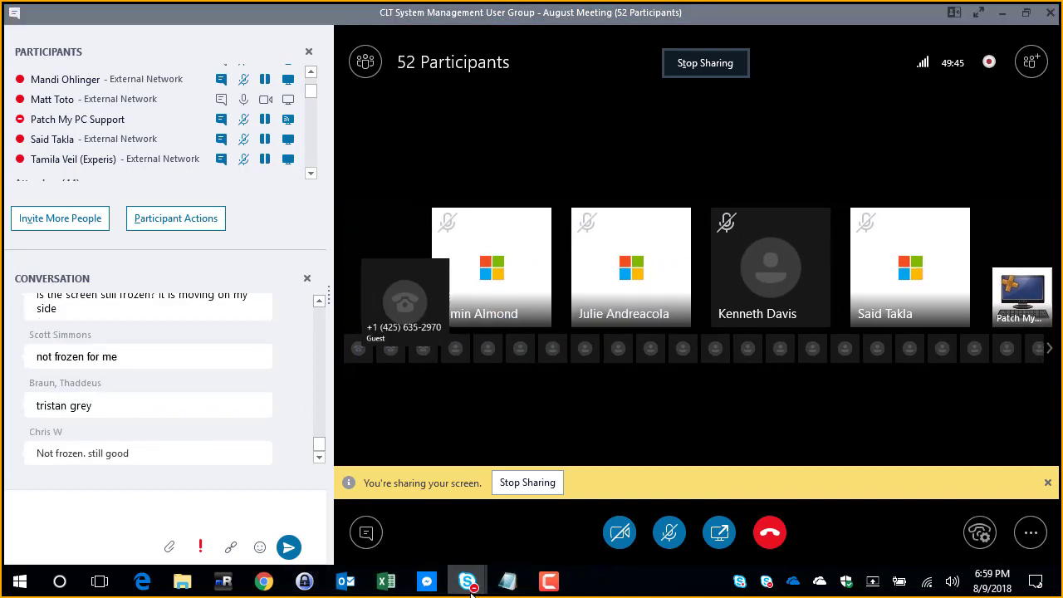
# Step: Return to the SCUPCLIENT session, refresh Programs and Features, and select the Mozilla Firefox entry to check its version
pyautogui.moveTo(226, 584)
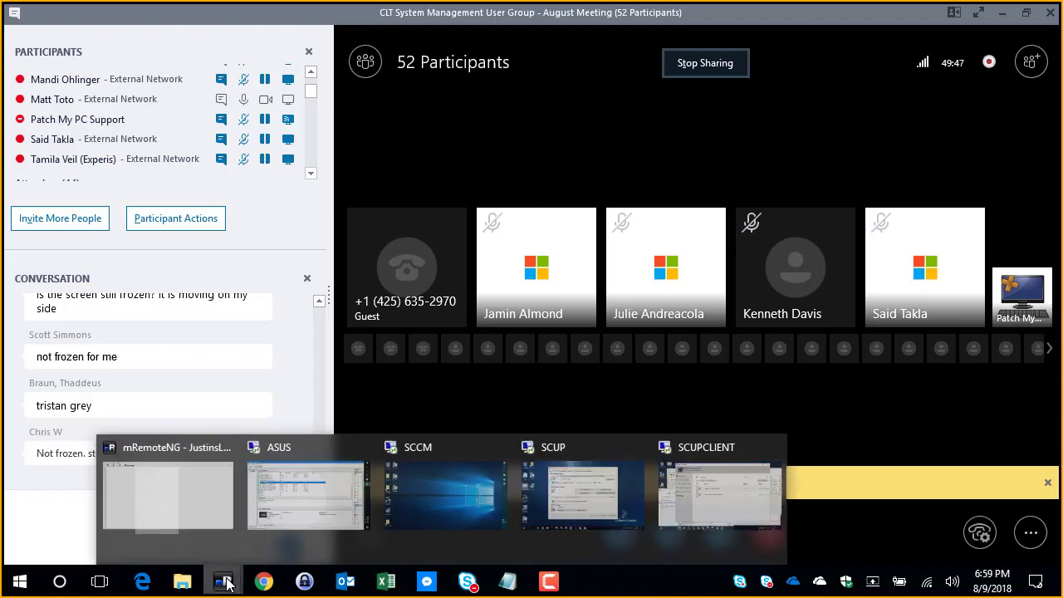
pyautogui.click(758, 497)
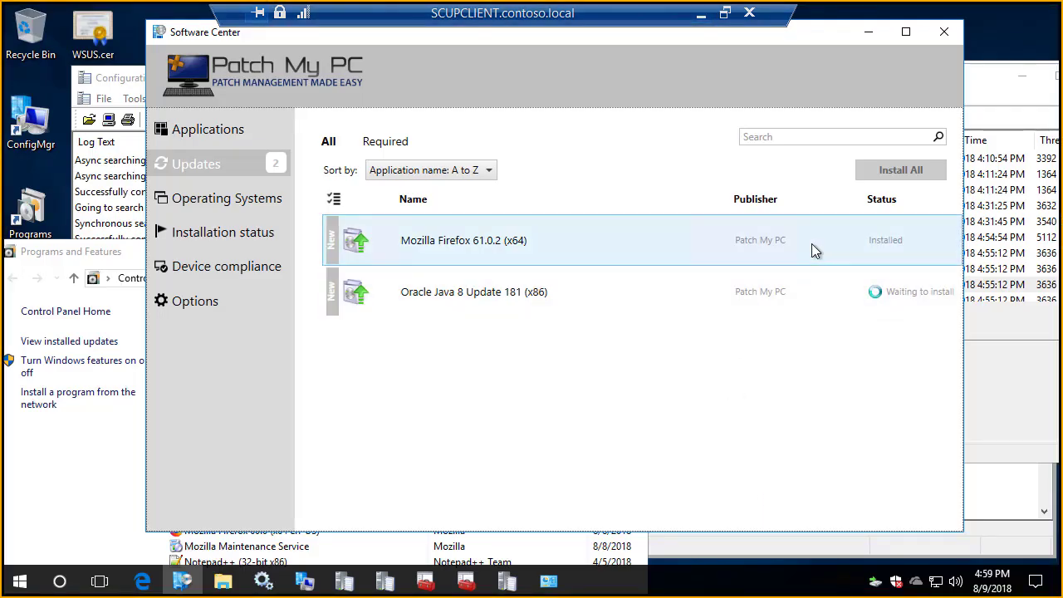
pyautogui.click(90, 480)
pyautogui.moveTo(322, 259); pyautogui.dragTo(427, 107)
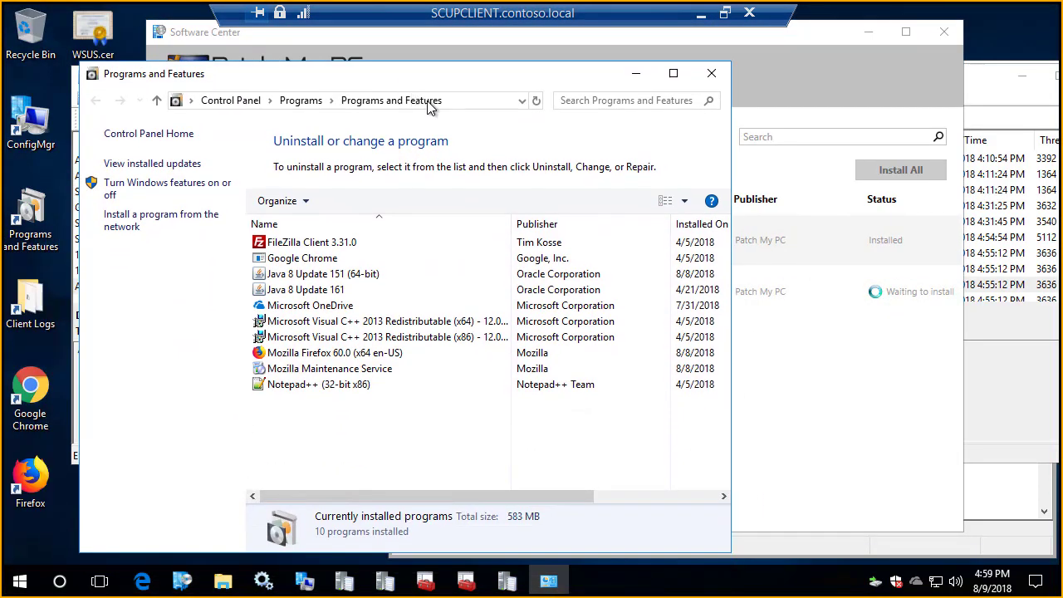
pyautogui.click(337, 359)
pyautogui.click(535, 101)
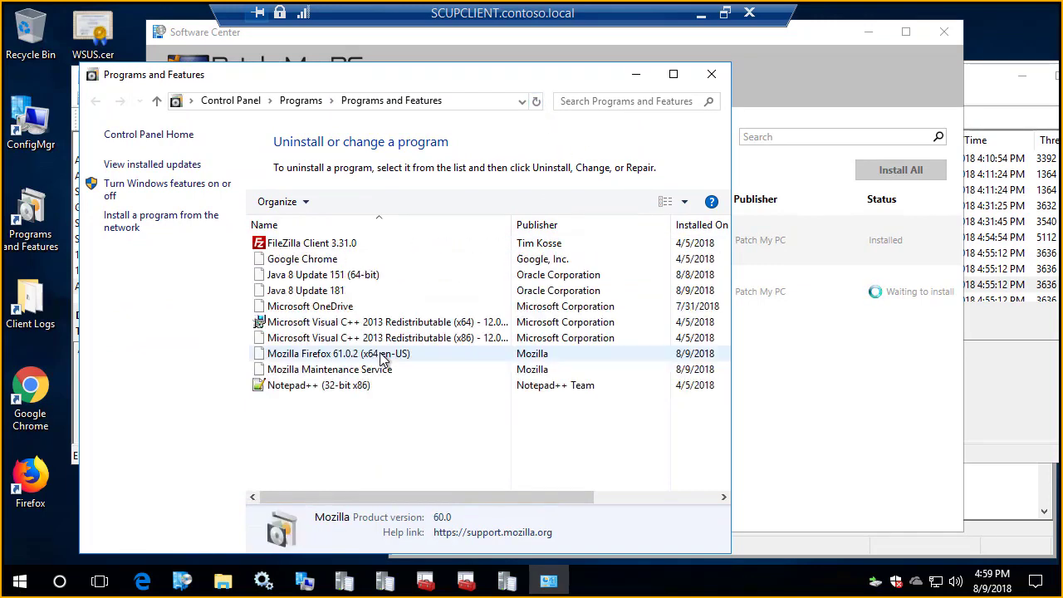
pyautogui.click(357, 356)
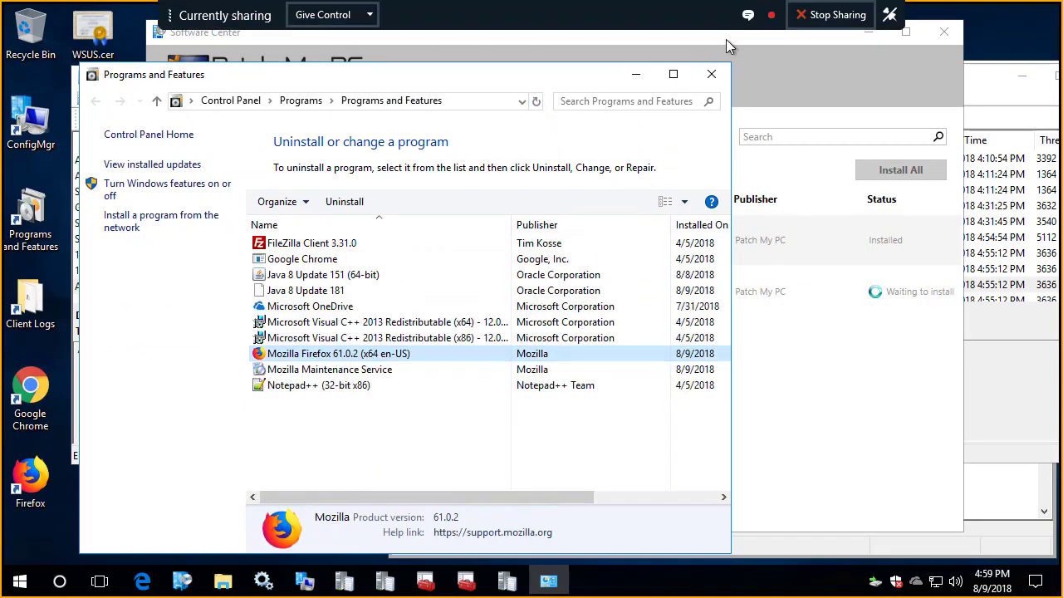
# Step: Compare the Java update's status in Software Center with the refreshed installed programs list, and select Java 8 Update 181
pyautogui.click(797, 54)
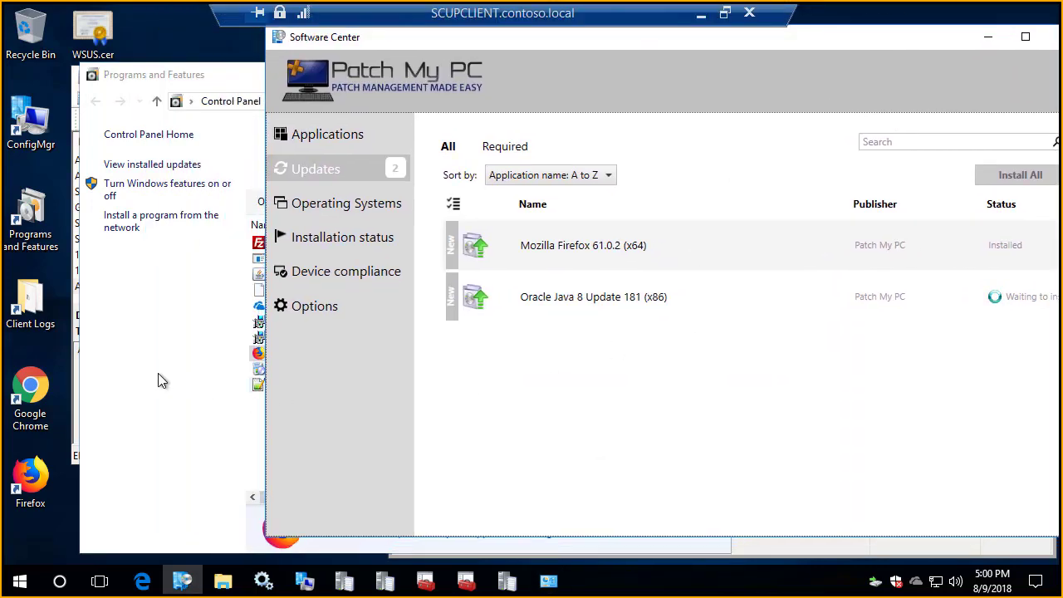
pyautogui.click(143, 380)
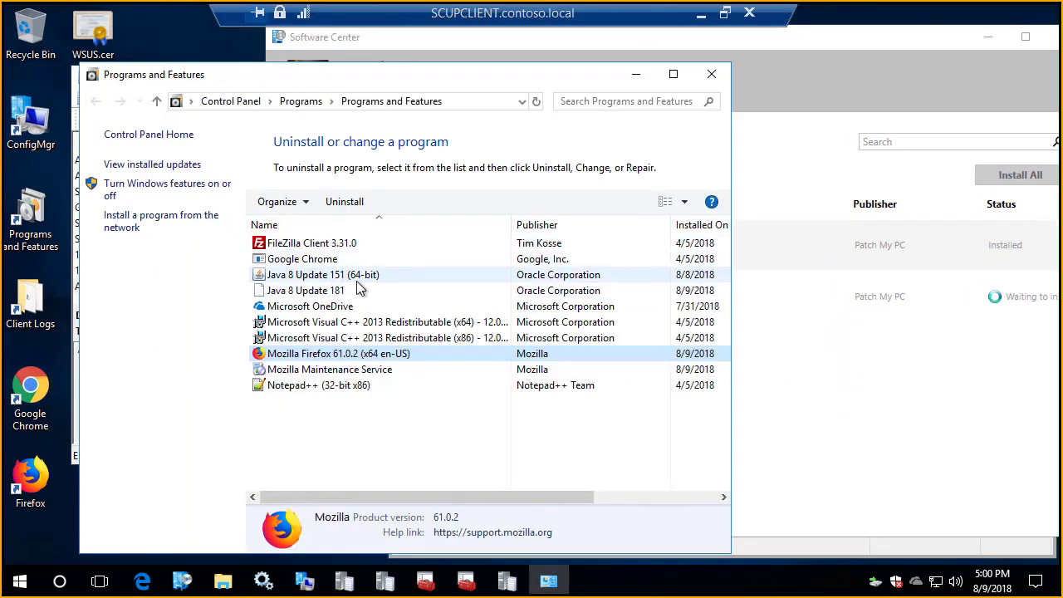
pyautogui.click(955, 405)
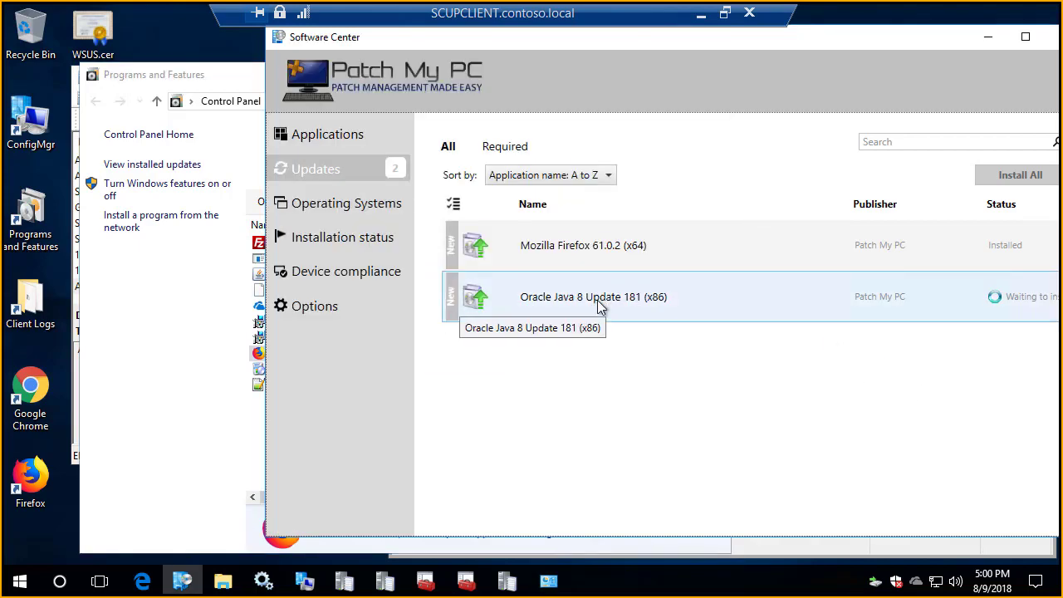
pyautogui.click(164, 352)
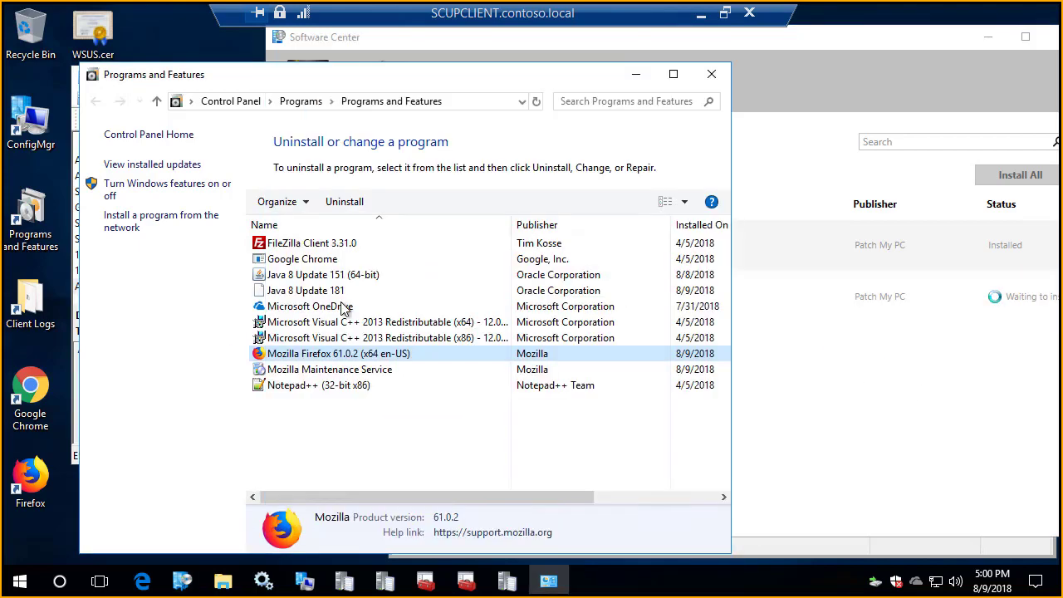
pyautogui.click(388, 292)
pyautogui.click(535, 106)
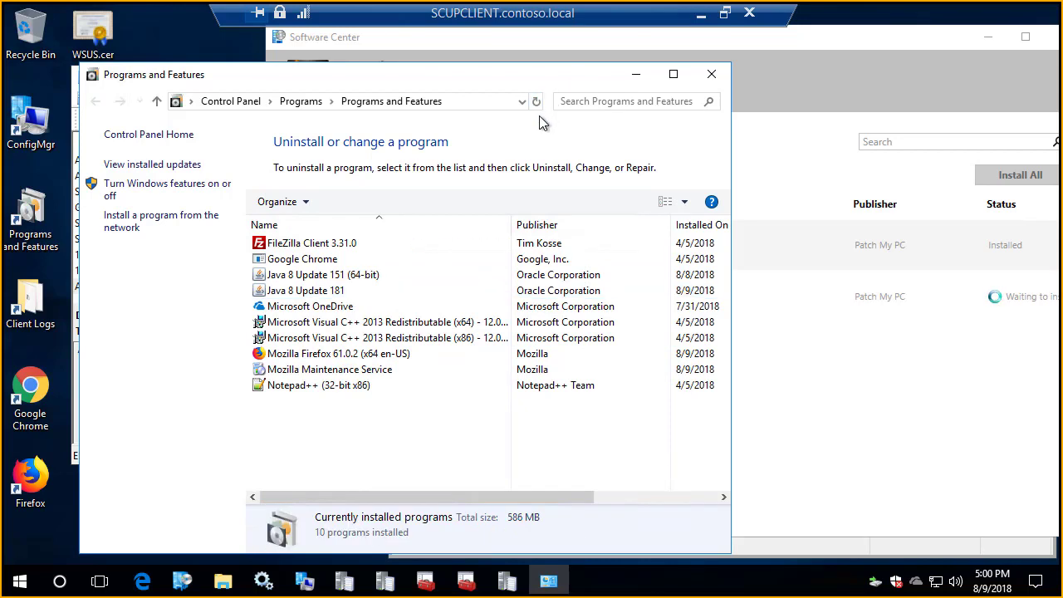
pyautogui.click(336, 290)
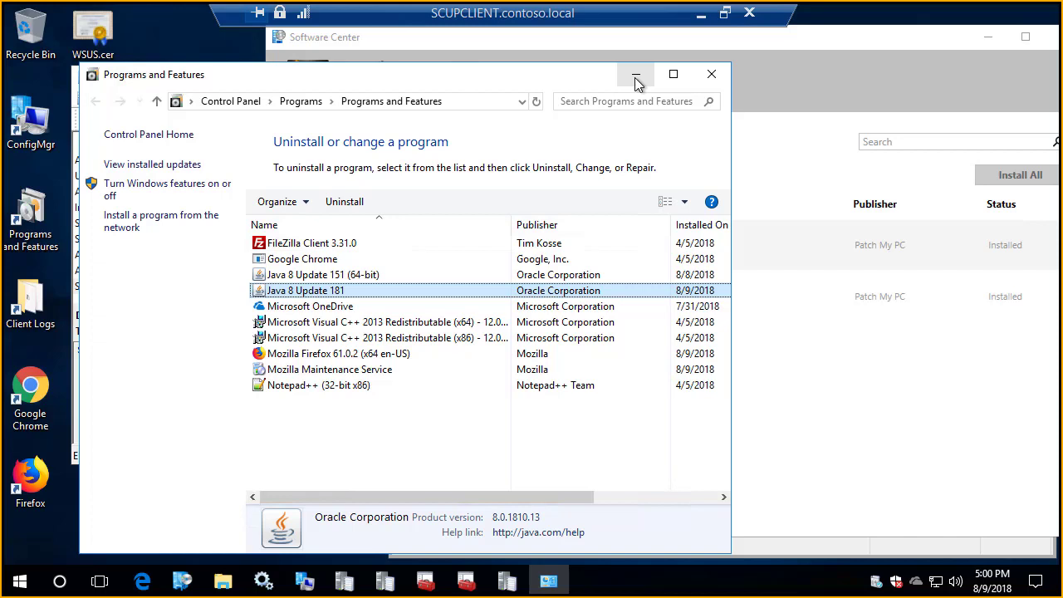
# Step: Switch from the client to the SCUP server session and bring up the Outlook inbox in Chrome
pyautogui.click(706, 18)
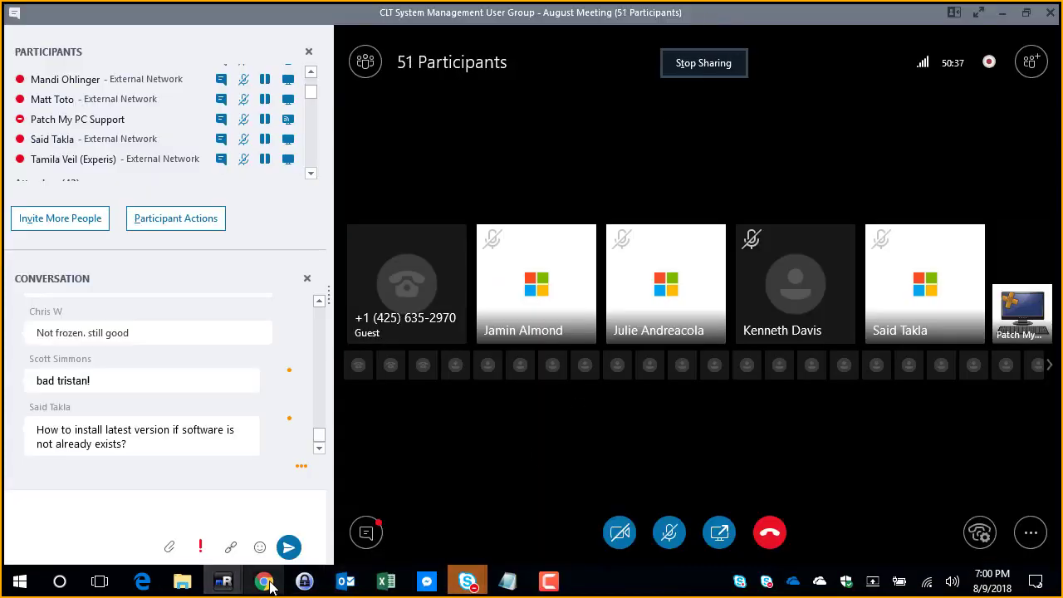
pyautogui.moveTo(222, 582)
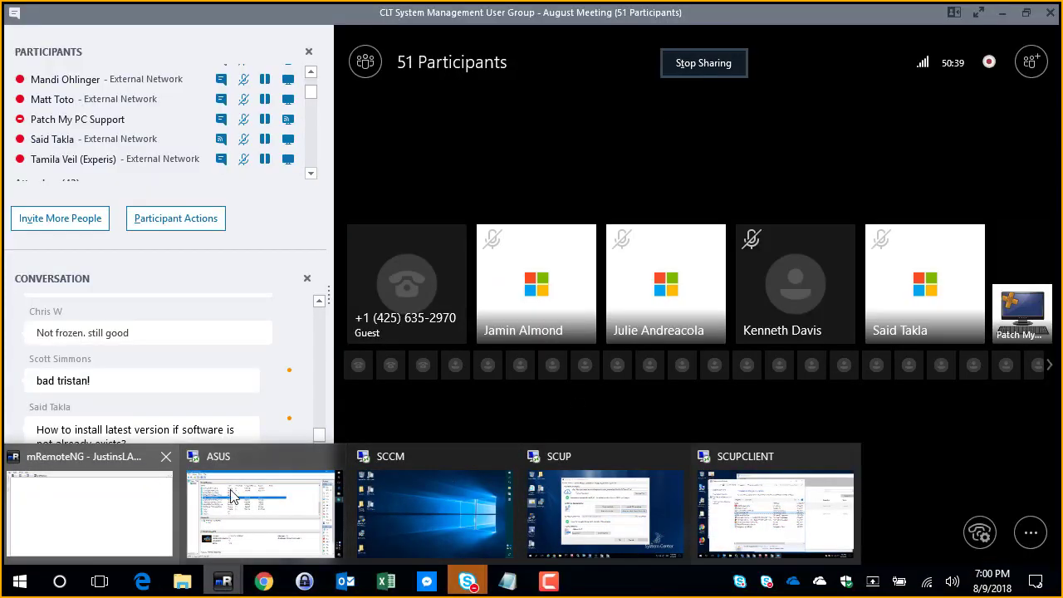
pyautogui.click(644, 501)
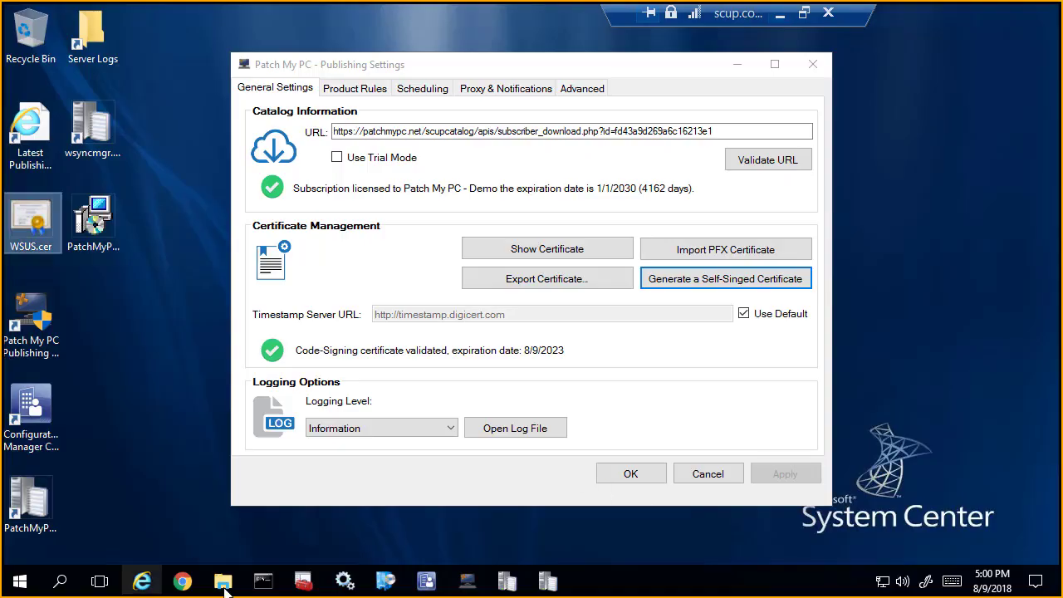
pyautogui.moveTo(183, 581)
pyautogui.click(175, 506)
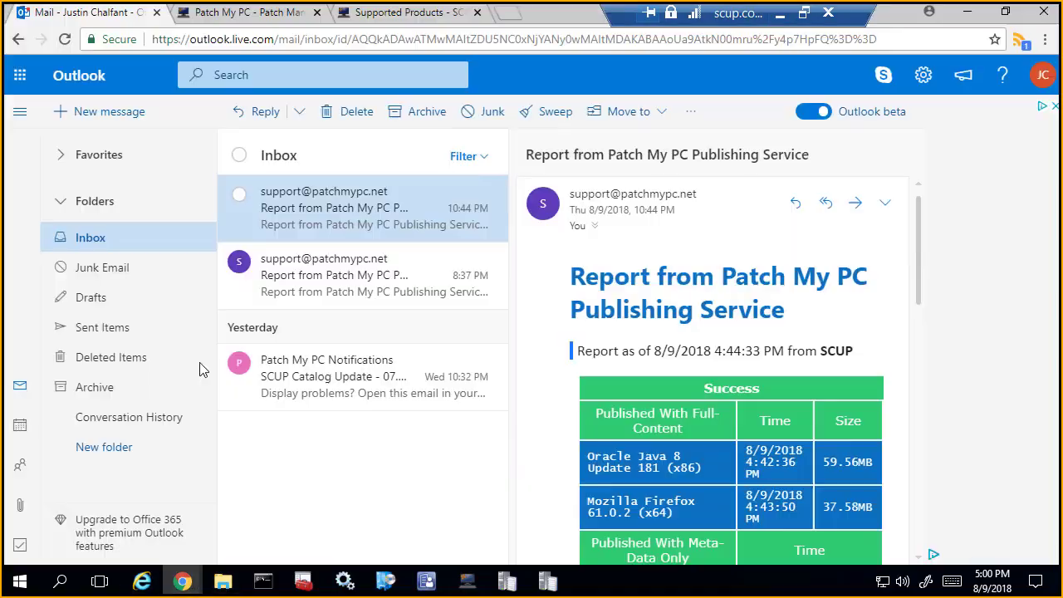
# Step: Open the "SCUP Catalog Update - 07.25.18" email in its own maximized window and view the Updates Added section
pyautogui.click(357, 380)
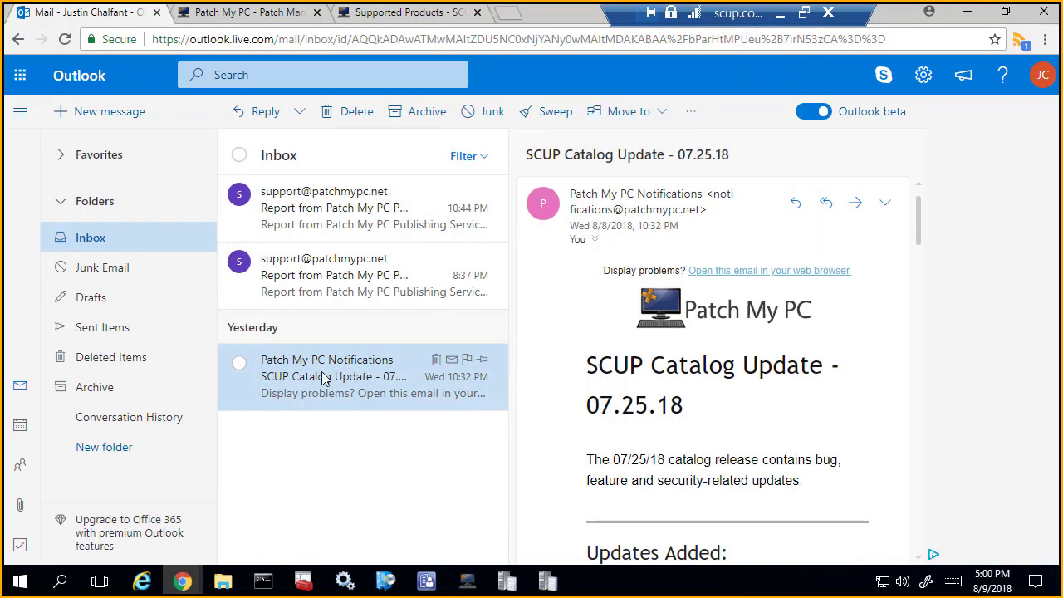
pyautogui.doubleClick(323, 379)
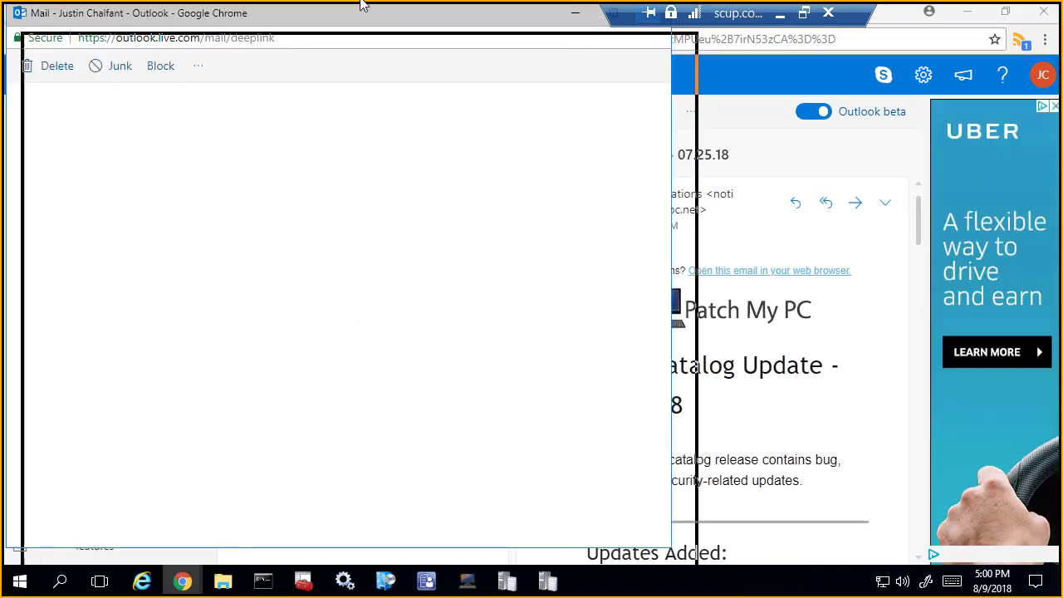
pyautogui.doubleClick(361, 5)
pyautogui.scroll(-3, 469, 254)
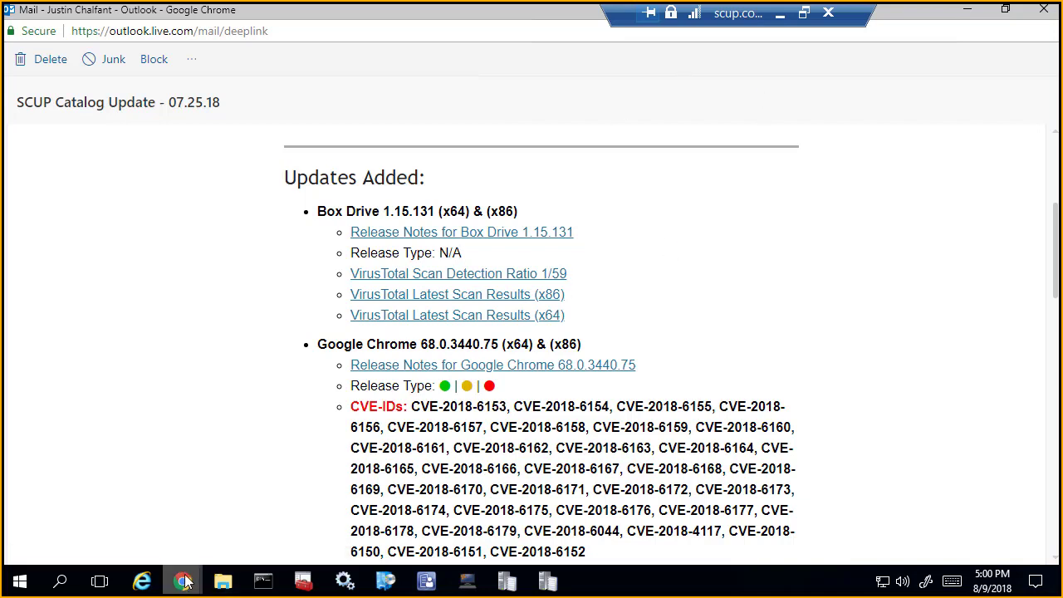
# Step: Open the release notes for Google Chrome 68.0.3440.75 from the catalog update email
pyautogui.moveTo(186, 581)
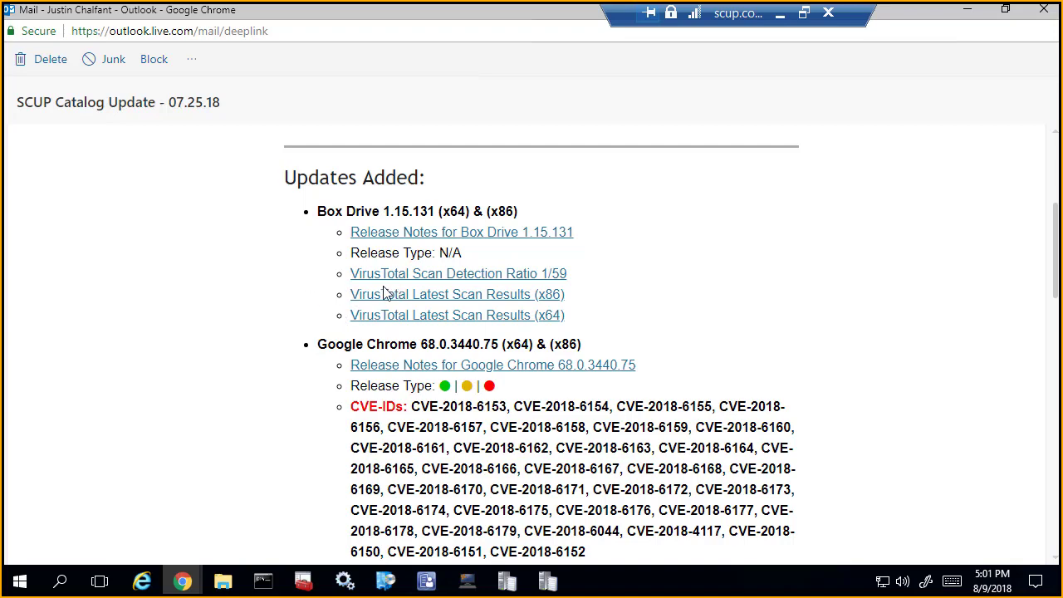
pyautogui.scroll(-1, 390, 291)
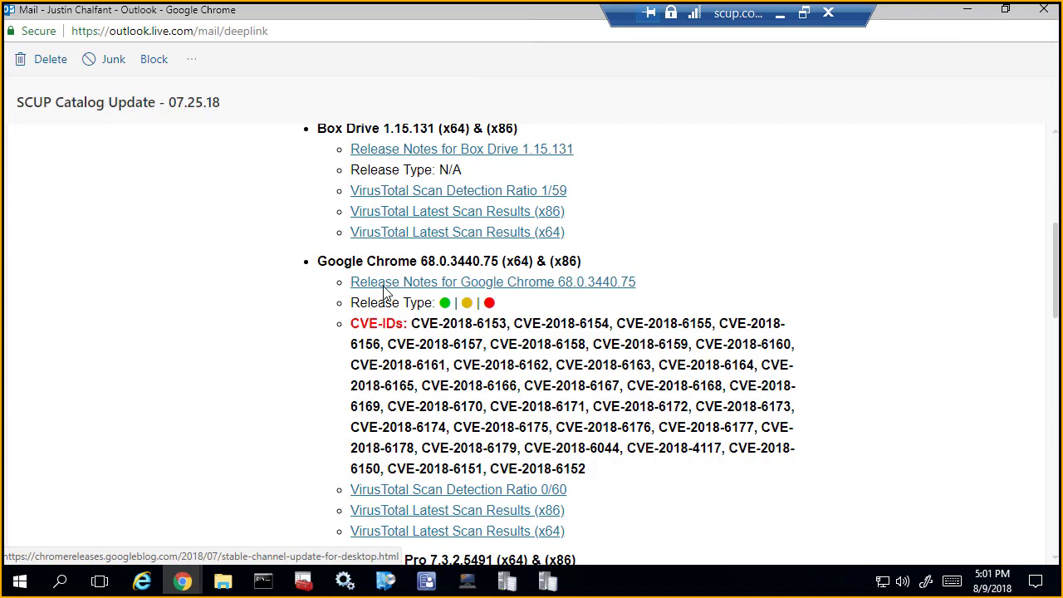
pyautogui.click(528, 283)
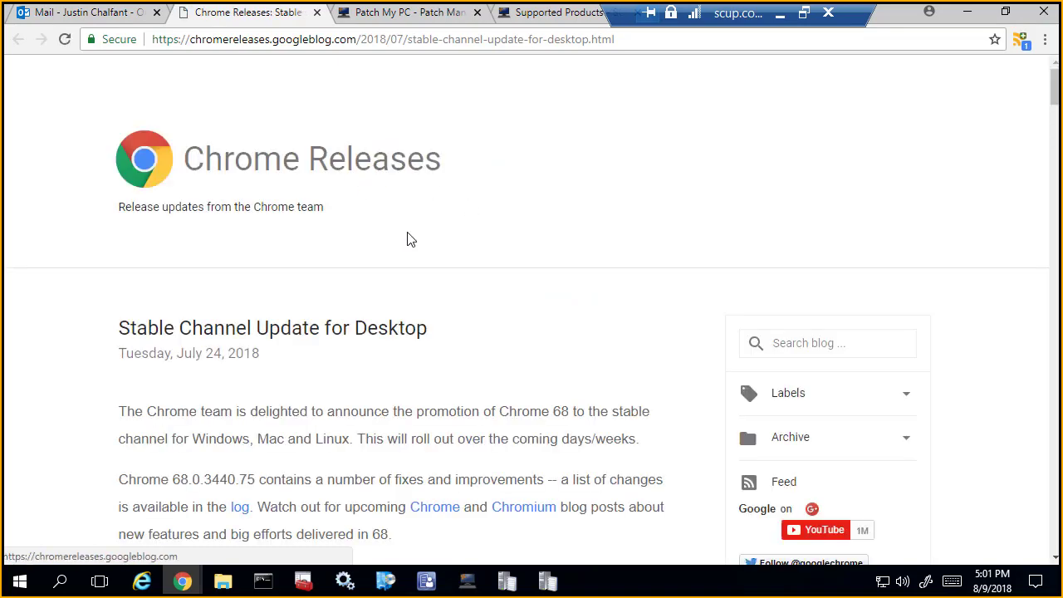
# Step: Skim the Chrome 68 stable channel release notes and return to the separate "SCUP Catalog Update - 07.25.18" email window
pyautogui.scroll(-3, 407, 239)
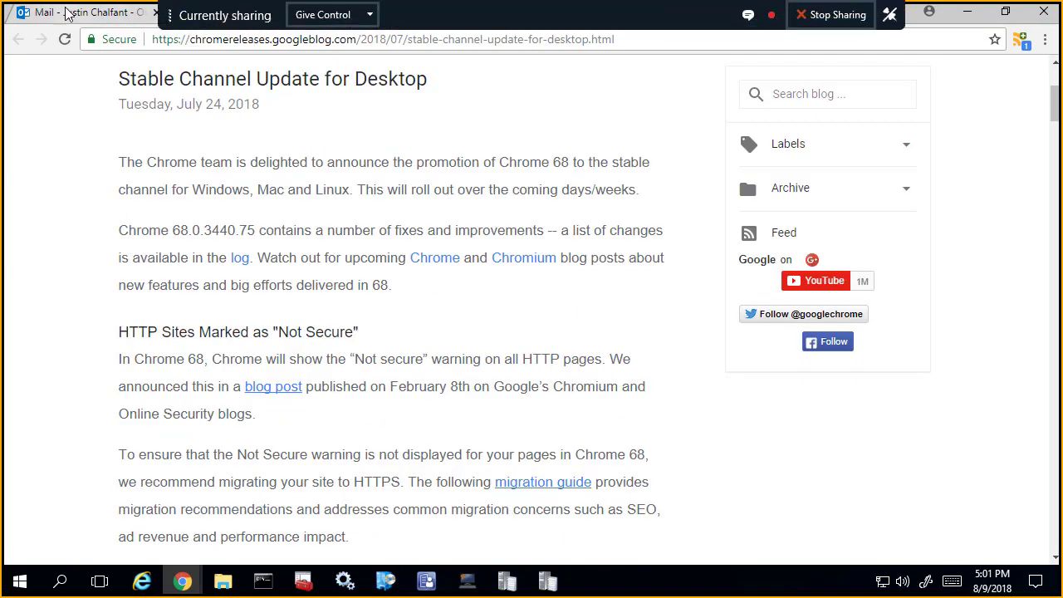
pyautogui.click(67, 13)
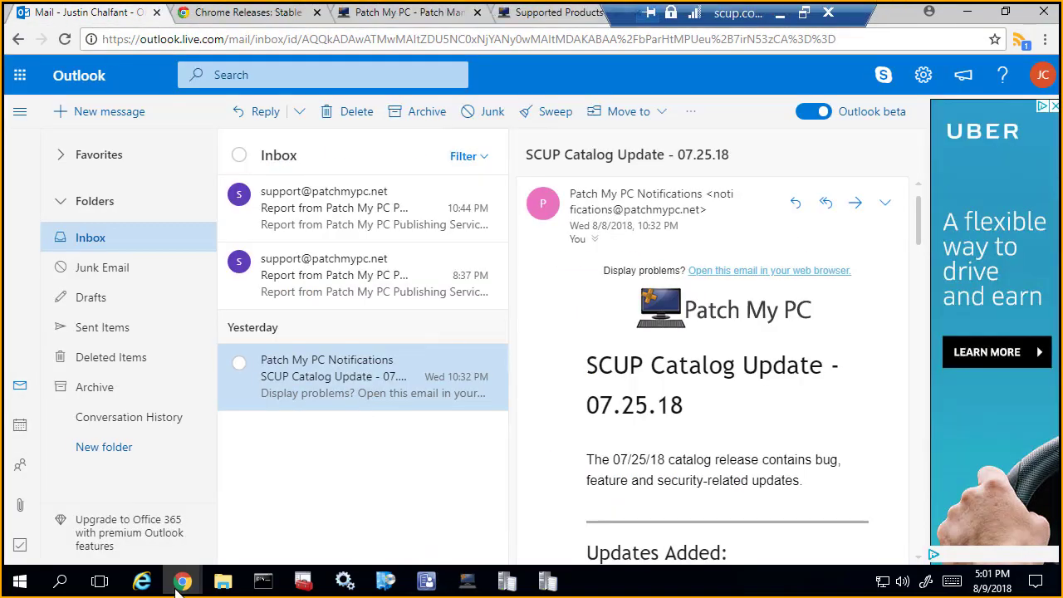
pyautogui.click(479, 524)
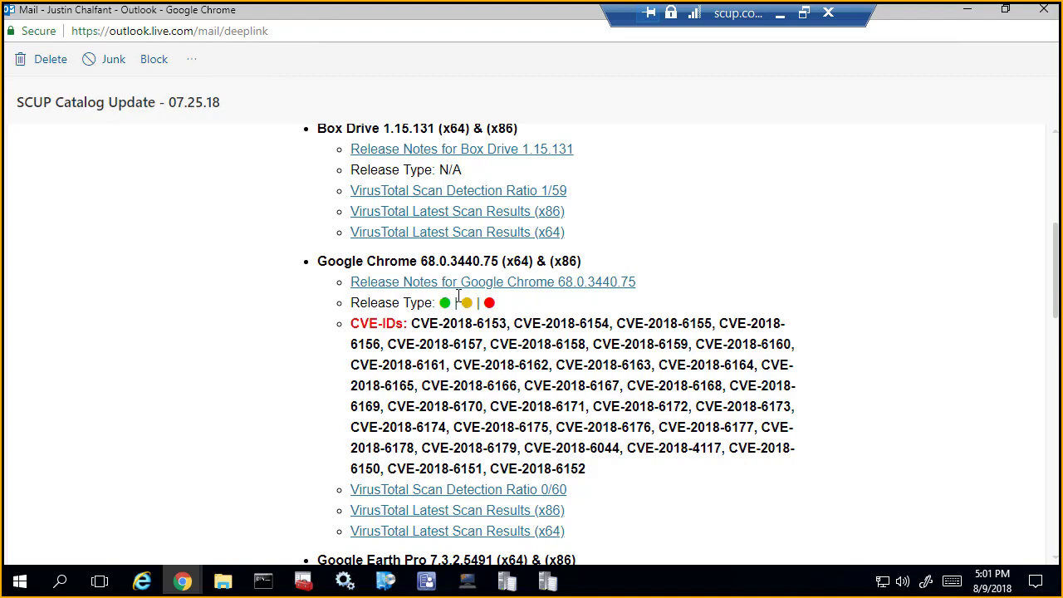
# Step: Open the VirusTotal scan detection ratio link and the latest x86 scan results for Google Chrome 68.0.3440.75 from the catalog email
pyautogui.scroll(-3, 458, 296)
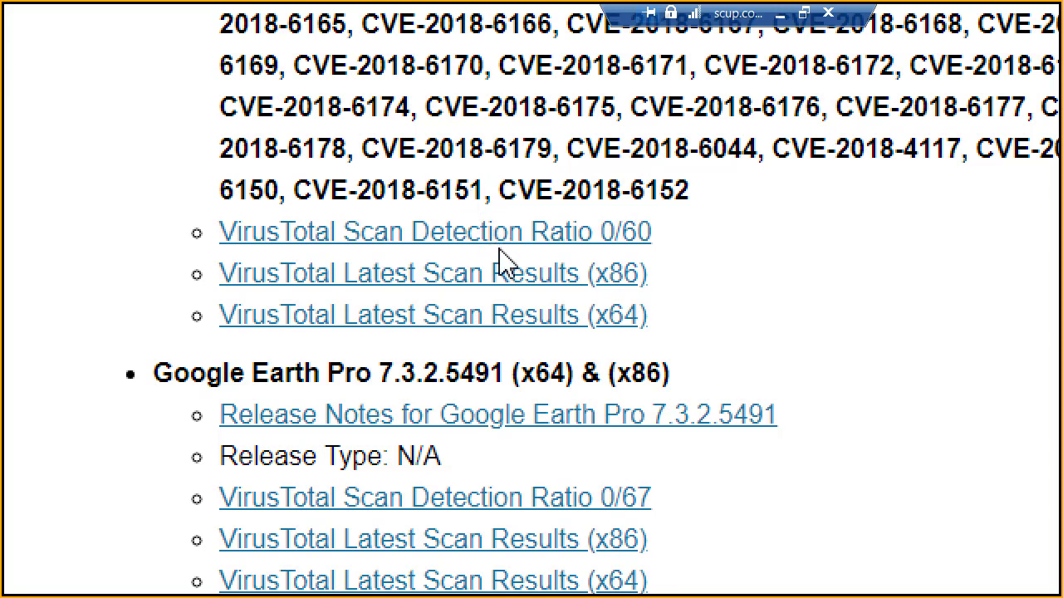
pyautogui.click(507, 234)
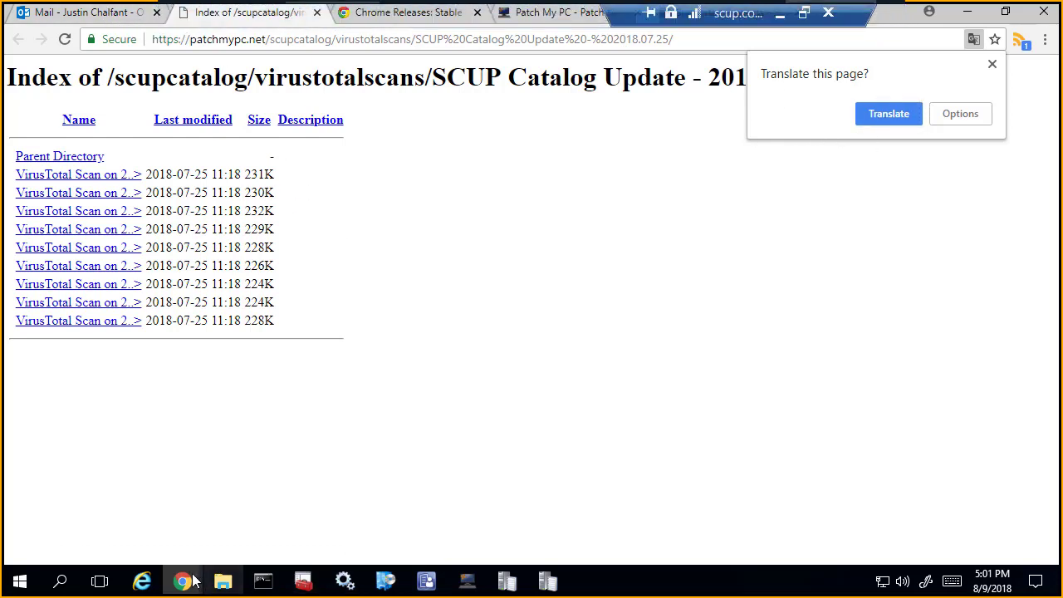
pyautogui.moveTo(182, 581)
pyautogui.click(448, 496)
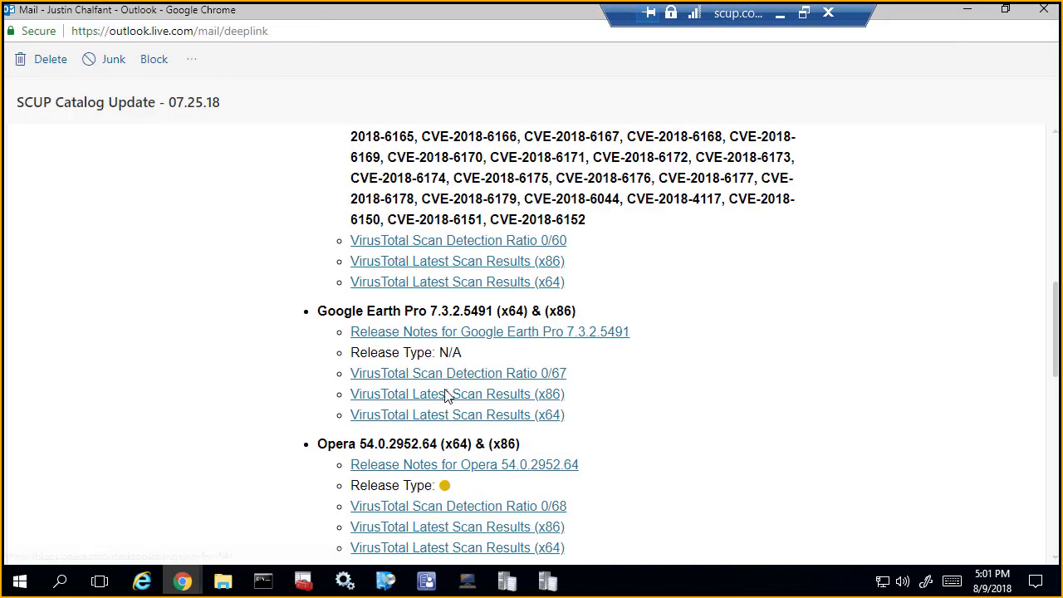
pyautogui.click(474, 262)
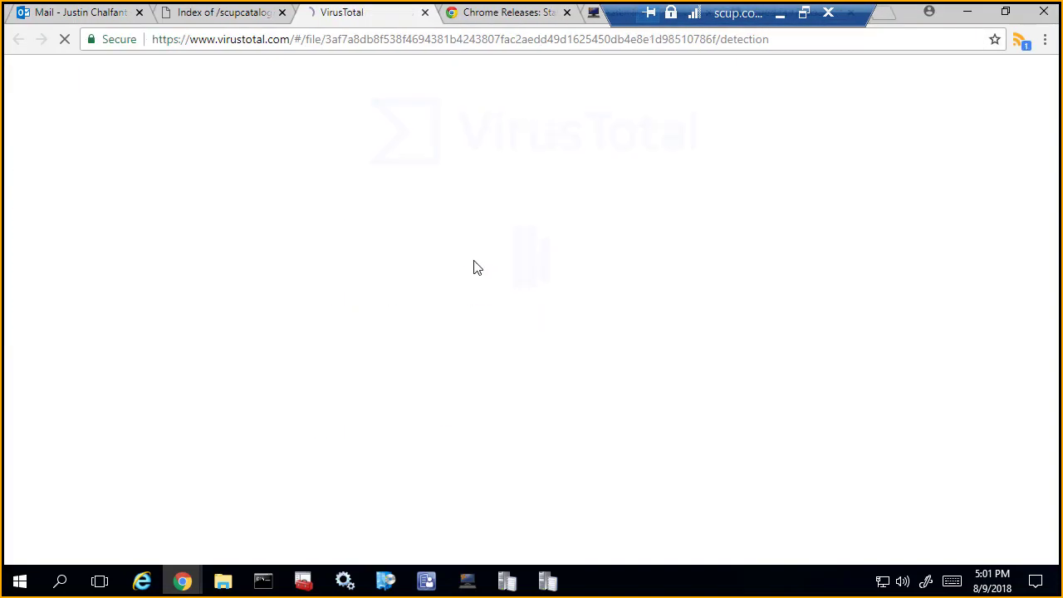
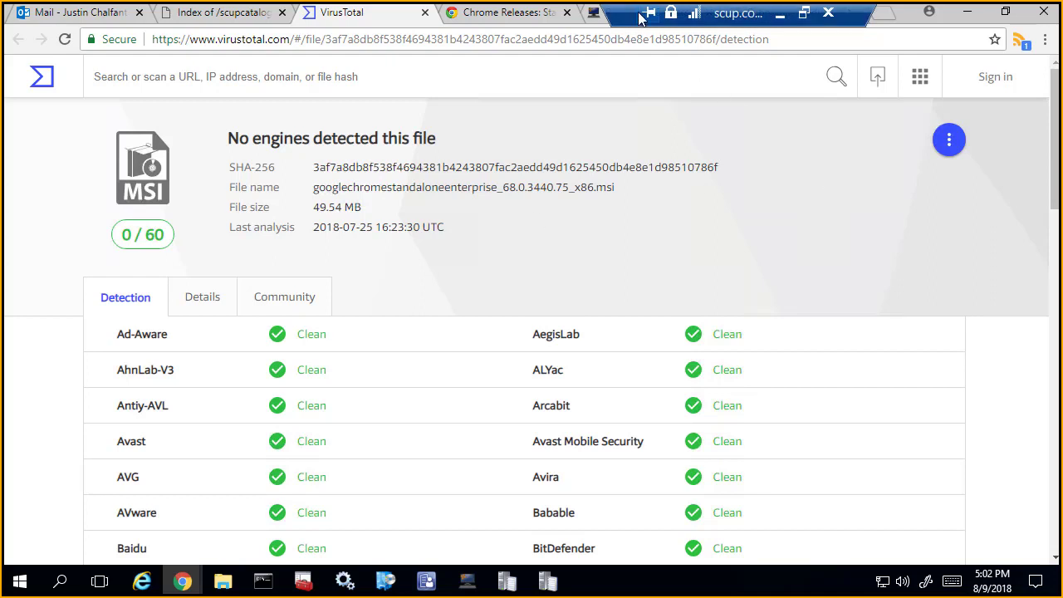
# Step: Uncover the browser's RSS reader extension and show its feed list containing Catalog Updates | Patch My PC
pyautogui.moveTo(747, 13)
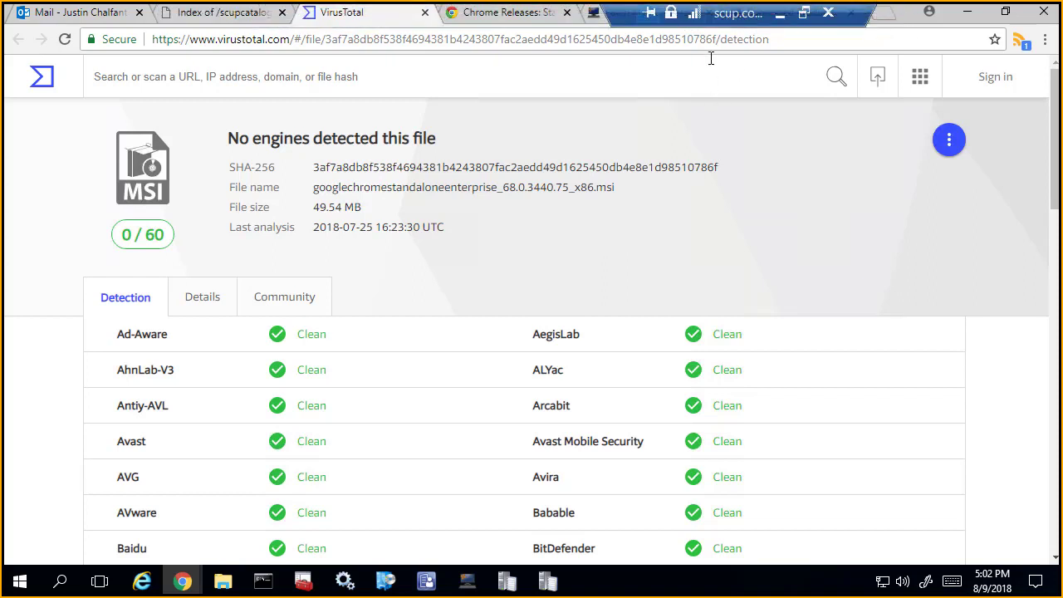
pyautogui.moveTo(718, 28)
pyautogui.moveTo(807, 18); pyautogui.dragTo(940, 18)
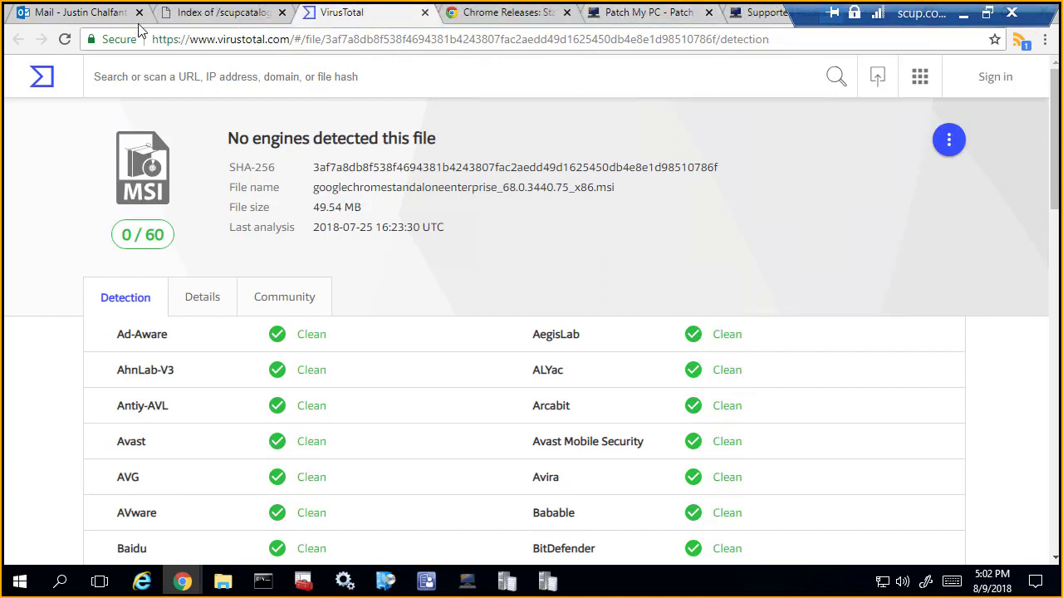
pyautogui.click(1017, 43)
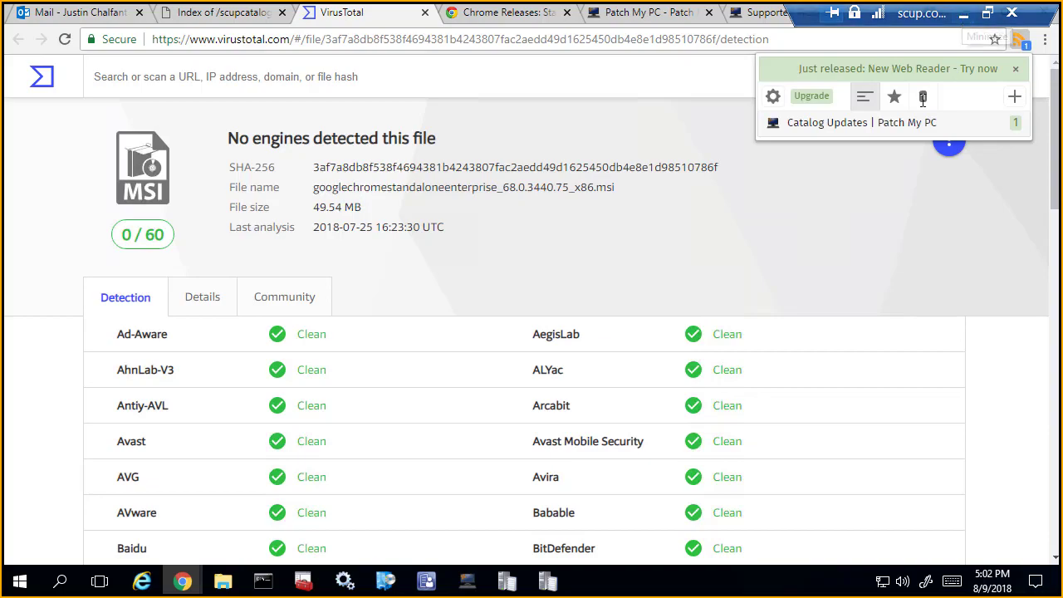
# Step: Switch to the SCCM server's remote desktop session and bring up the Configuration Manager console
pyautogui.click(963, 17)
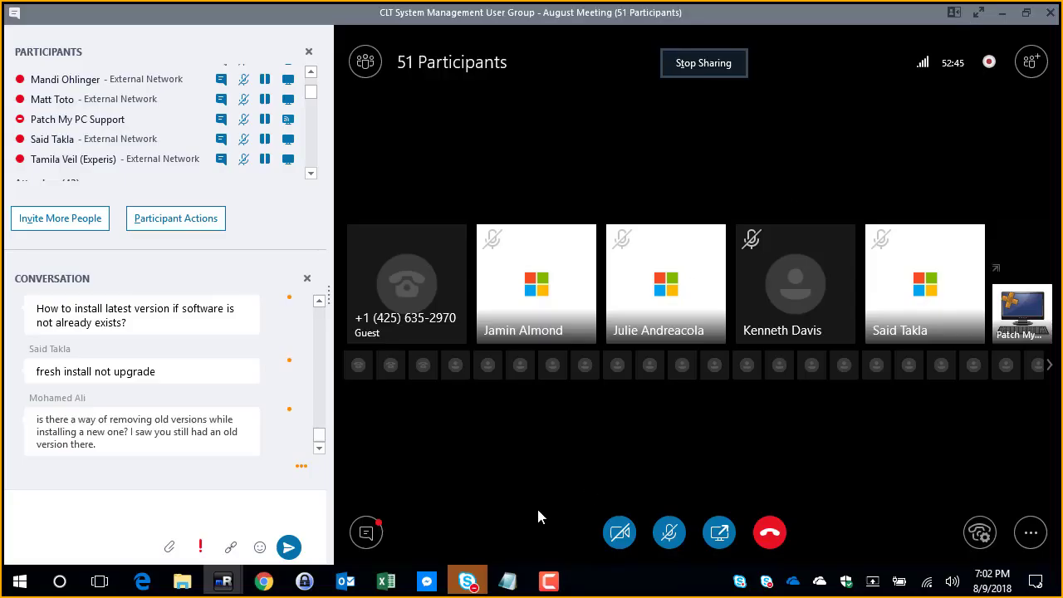
pyautogui.moveTo(234, 581)
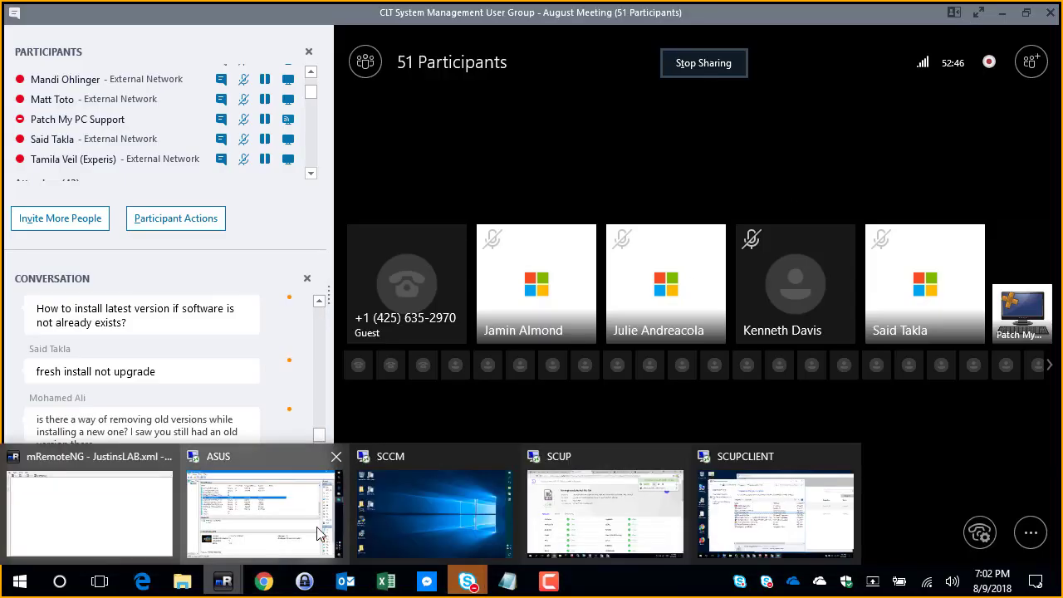
pyautogui.click(397, 490)
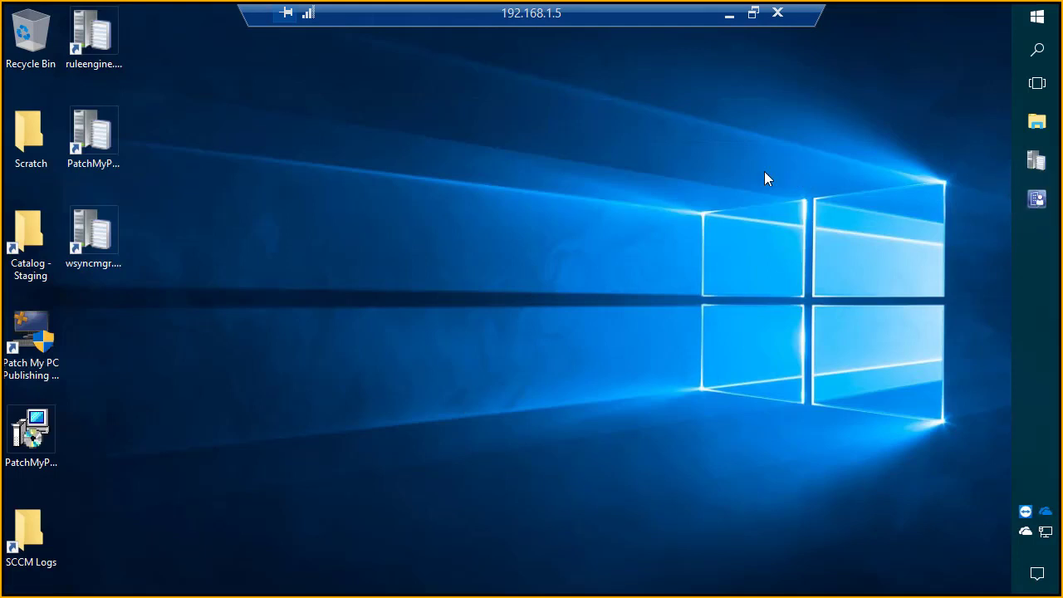
pyautogui.click(1036, 199)
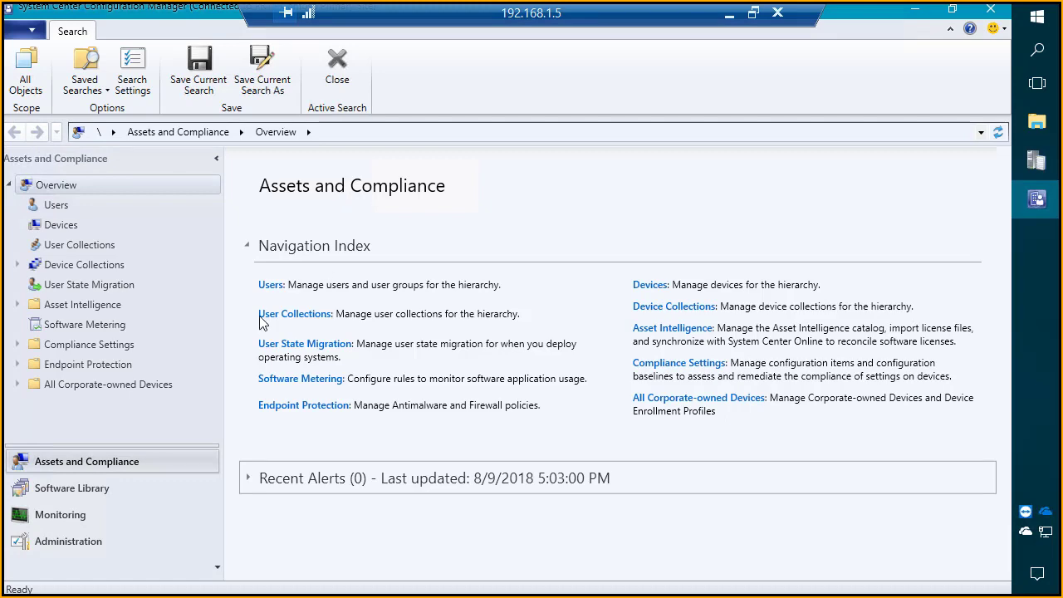
# Step: Open the Software Update Groups list under Software Updates in the Software Library workspace
pyautogui.click(146, 488)
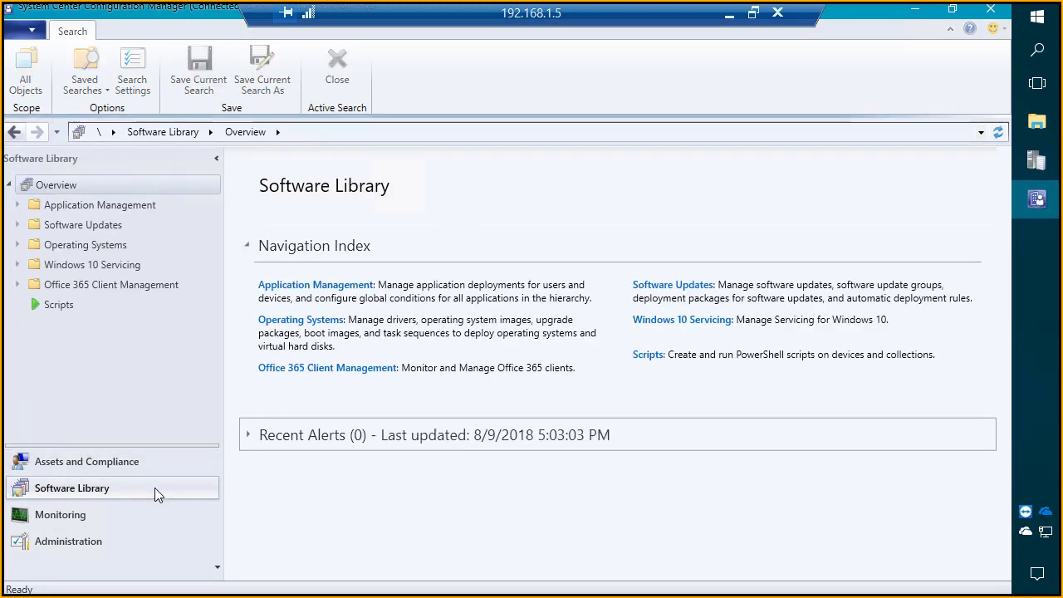
pyautogui.click(83, 225)
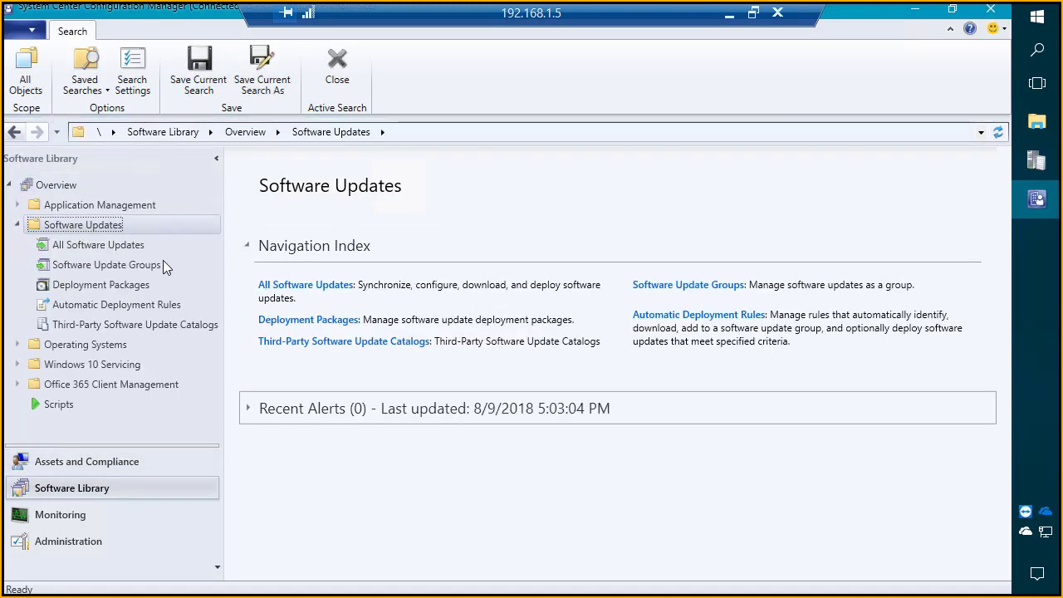
pyautogui.click(79, 264)
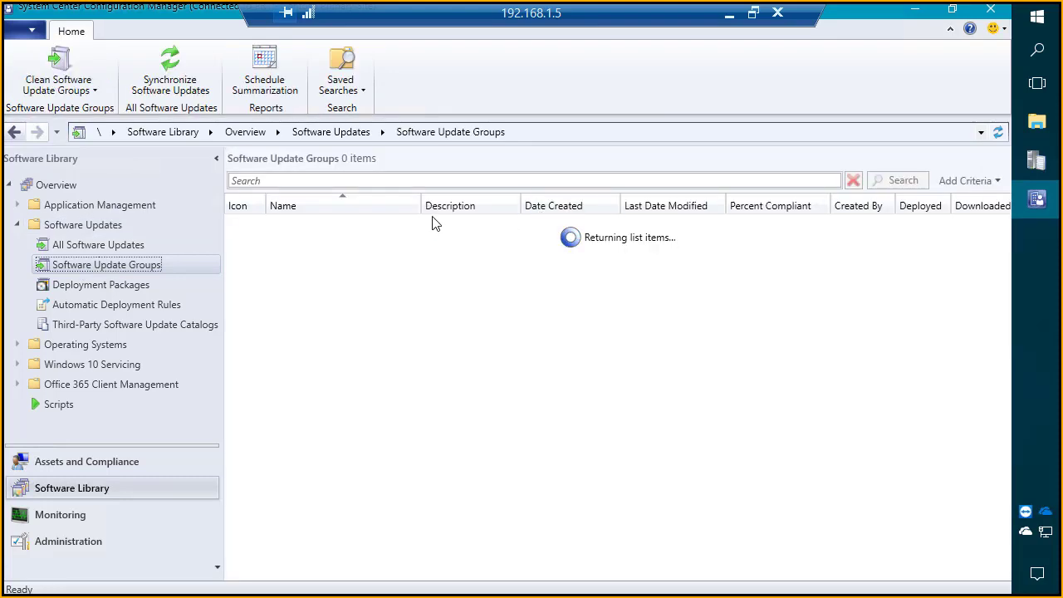
# Step: Widen the Name column and hide the Description column in the software update groups list
pyautogui.moveTo(423, 203); pyautogui.dragTo(493, 208)
pyautogui.rightClick(493, 207)
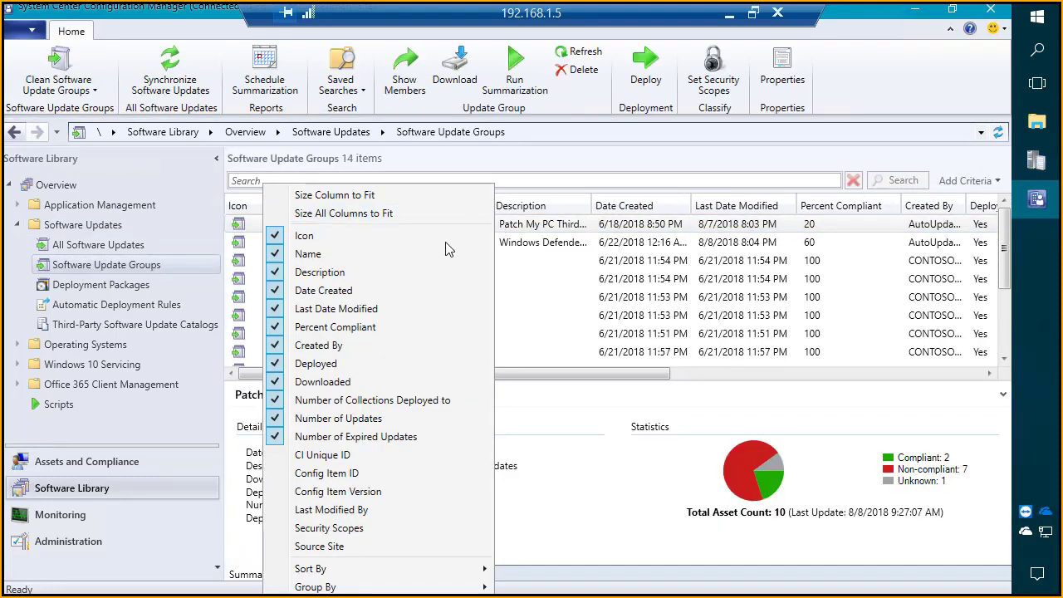
pyautogui.click(402, 272)
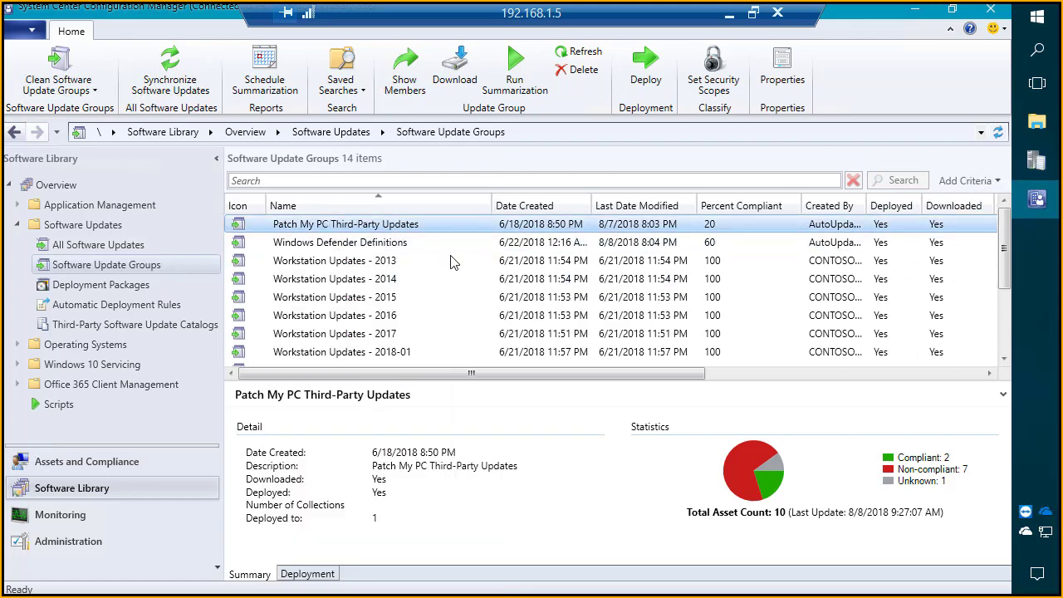
pyautogui.click(790, 475)
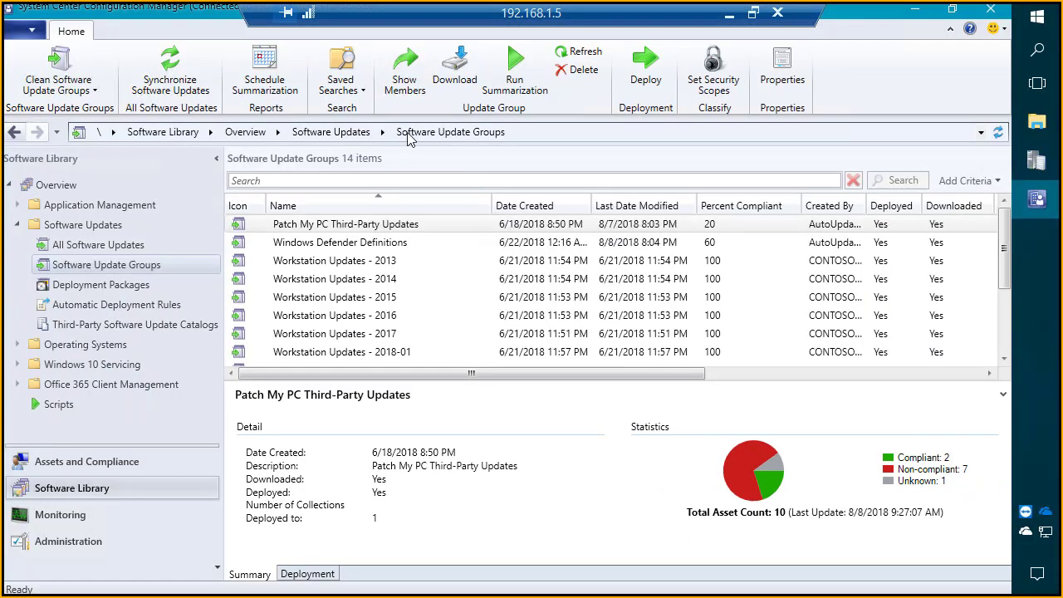
# Step: Show the members of the Patch My PC Third-Party Updates group, sorted by title in a widened Title column
pyautogui.click(324, 227)
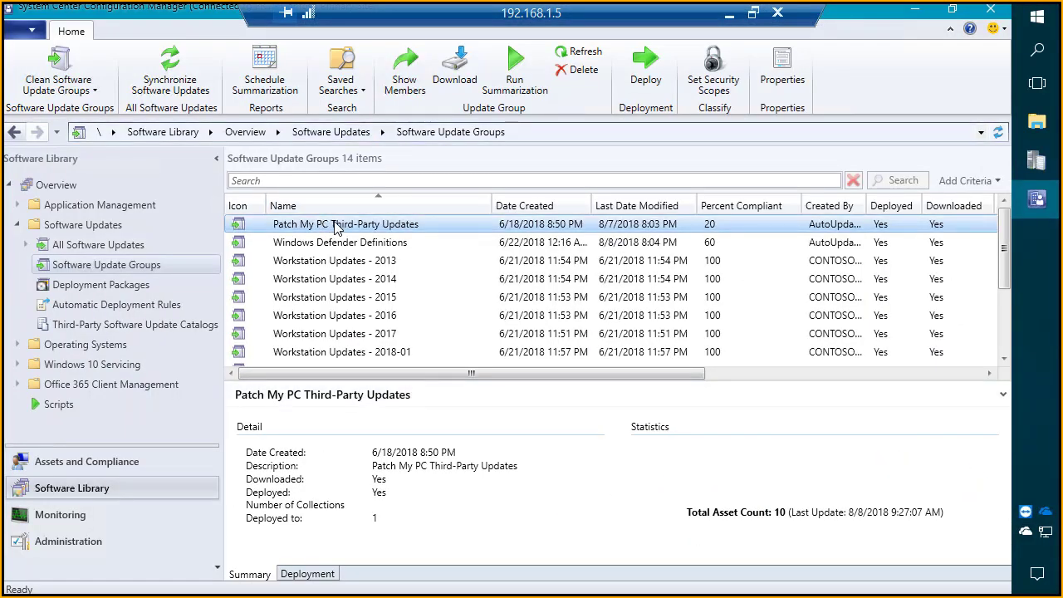
pyautogui.doubleClick(323, 226)
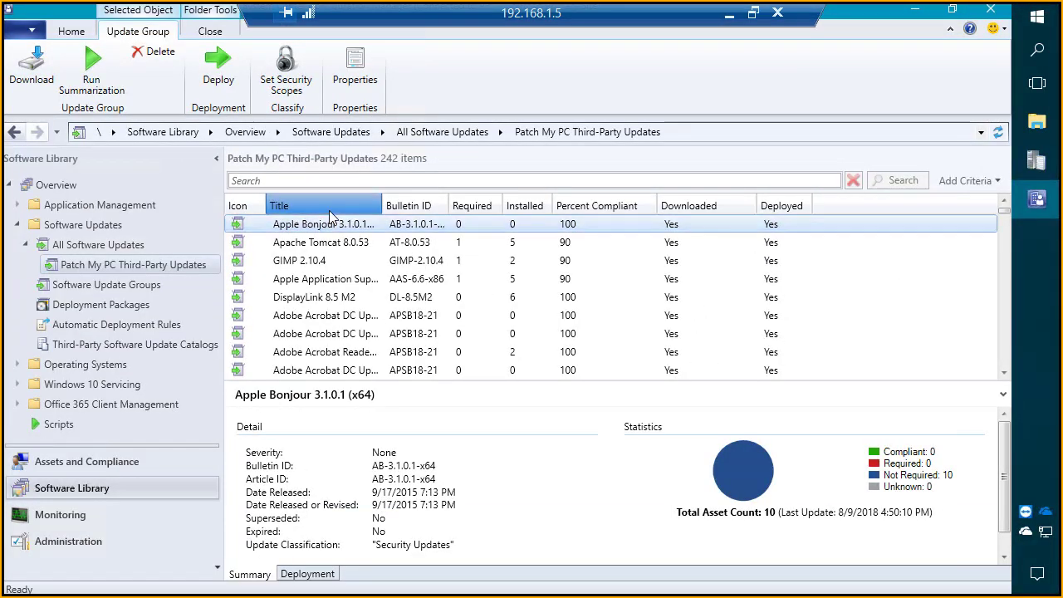
pyautogui.click(259, 257)
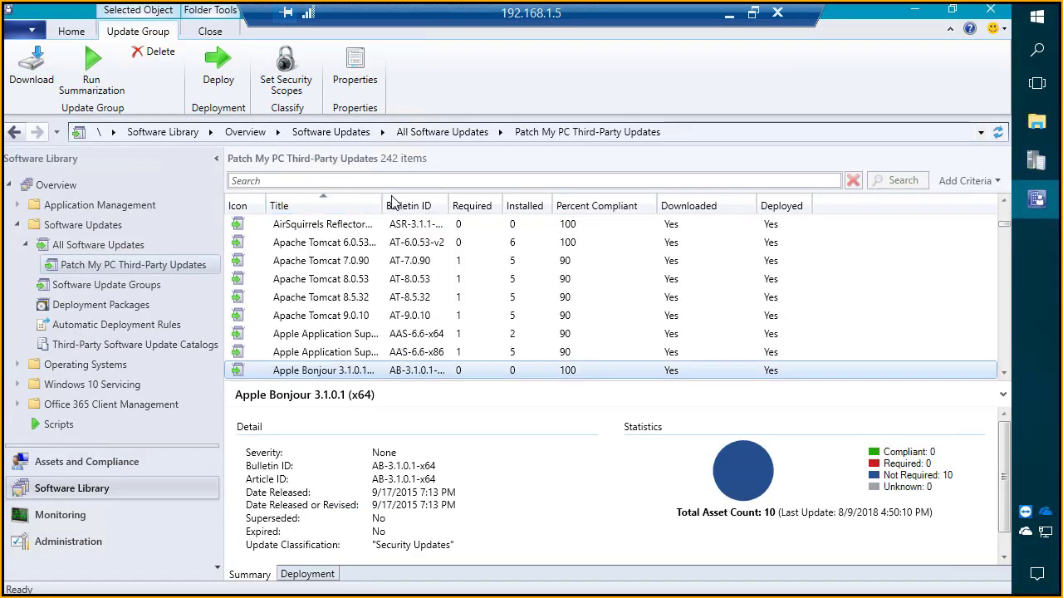
pyautogui.moveTo(379, 207); pyautogui.dragTo(444, 207)
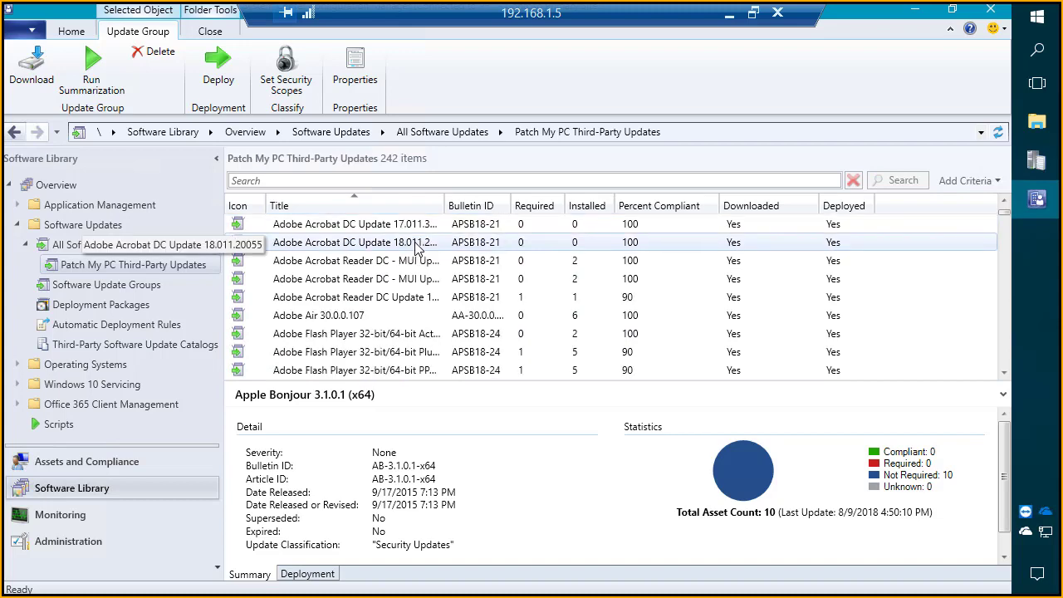
pyautogui.scroll(-8, 415, 250)
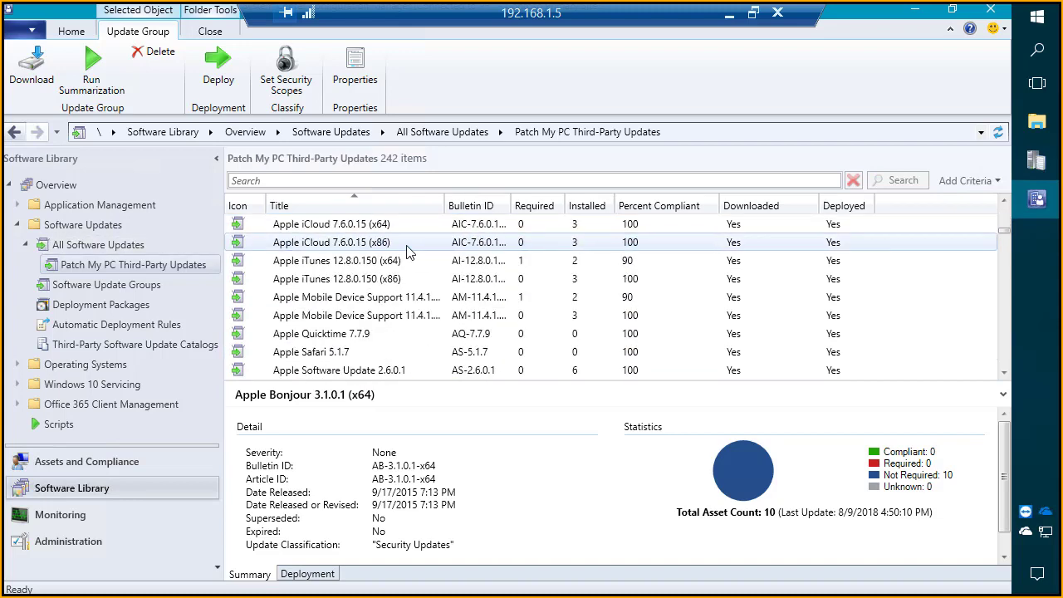
pyautogui.scroll(-10, 407, 250)
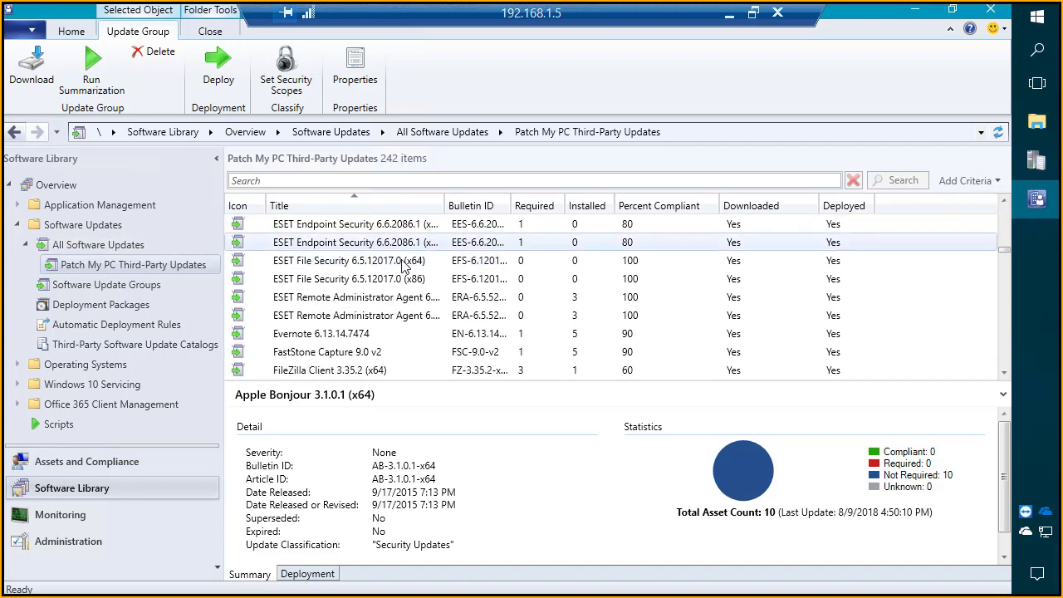
pyautogui.scroll(-5, 404, 263)
# Step: Open the Patch My PC Reports folder under Reporting in the Monitoring workspace
pyautogui.click(69, 514)
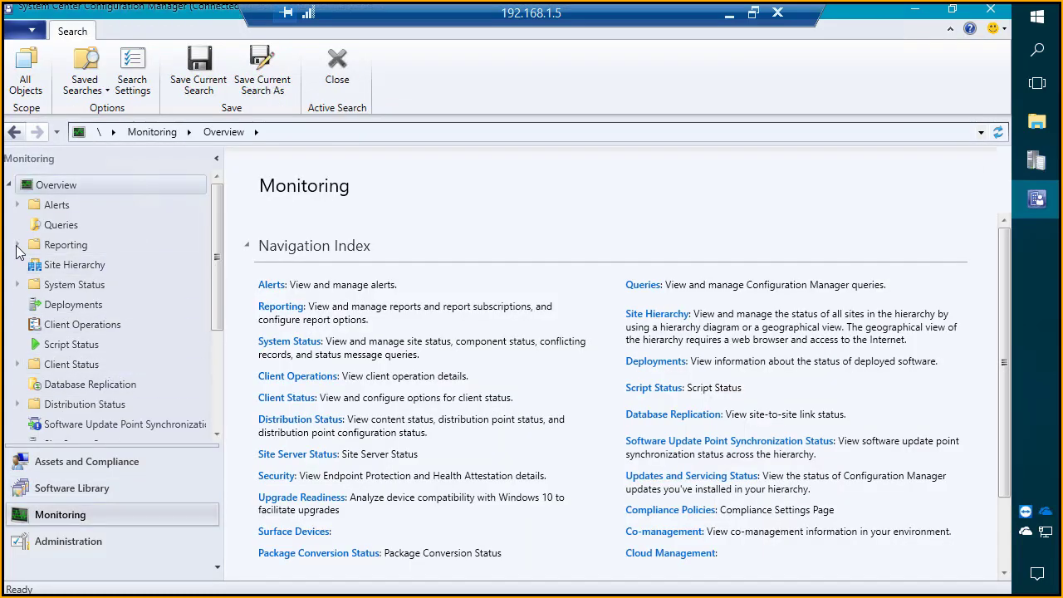
pyautogui.click(16, 245)
pyautogui.click(26, 264)
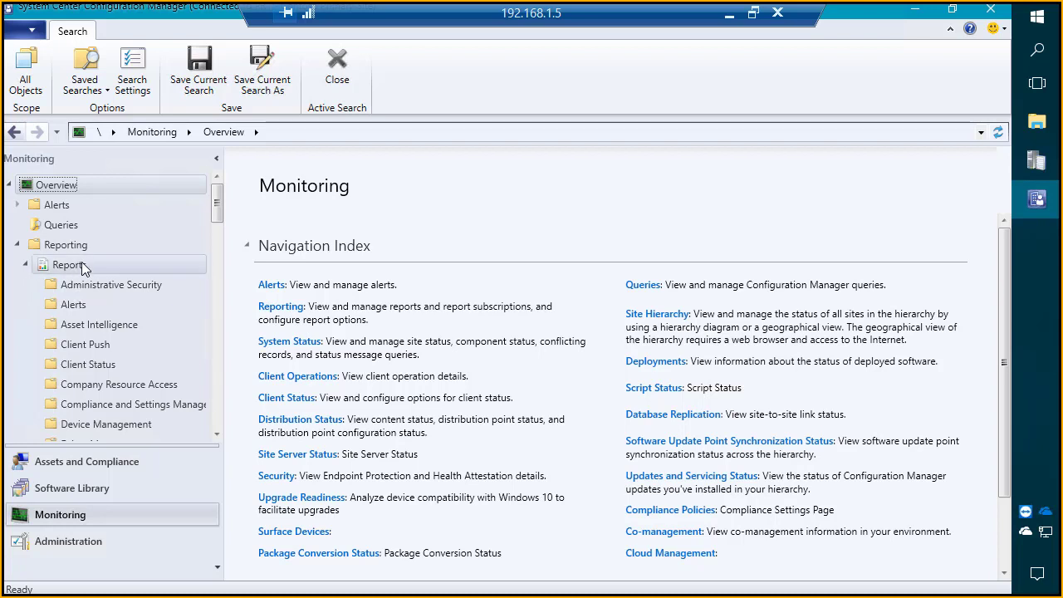
pyautogui.scroll(-3, 83, 287)
pyautogui.scroll(-6, 80, 286)
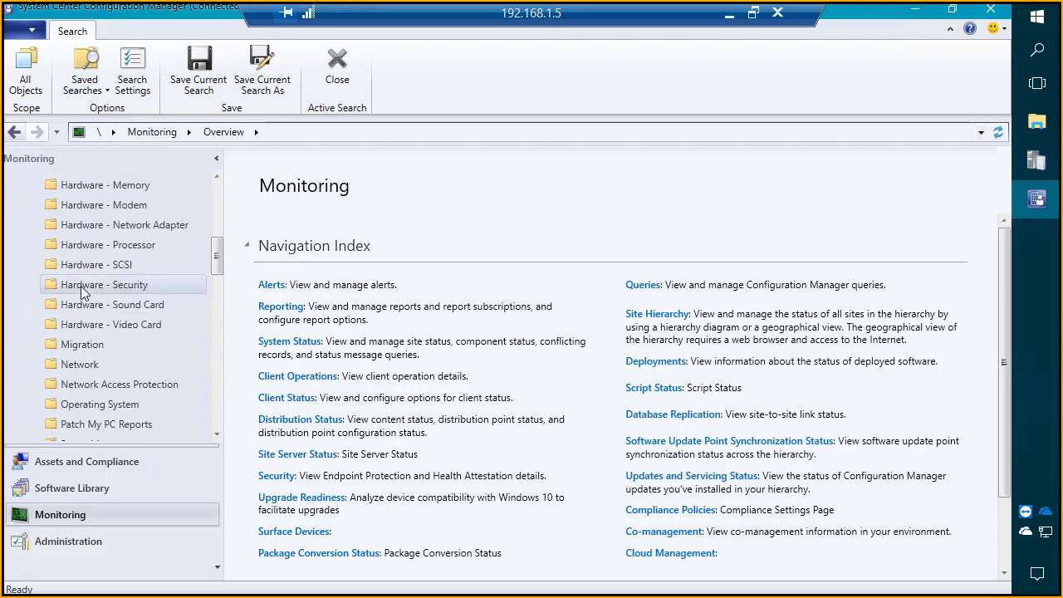
pyautogui.click(124, 224)
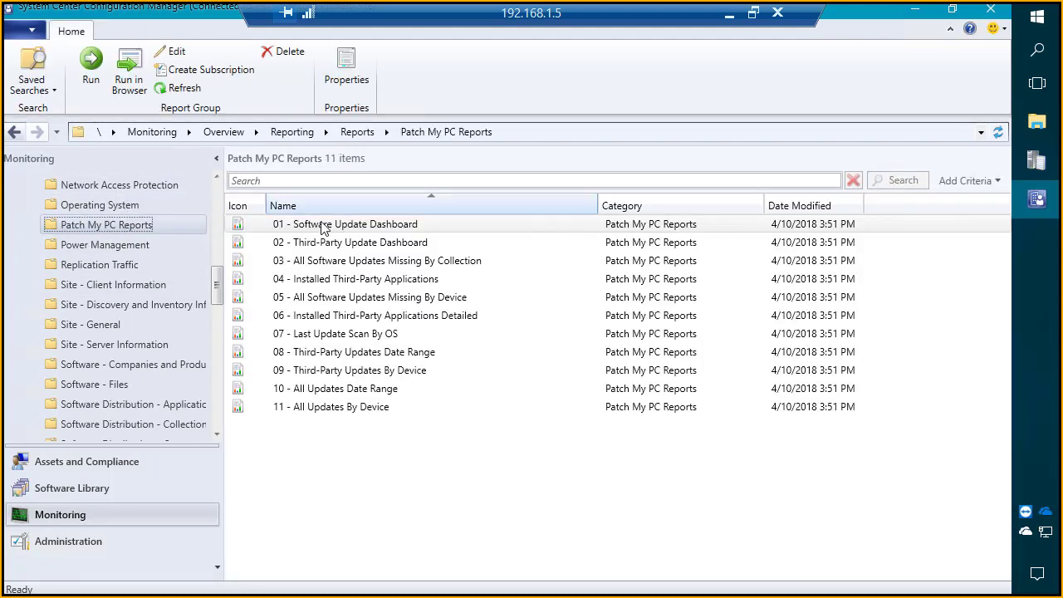
# Step: Run the 01 - Software Update Dashboard report in a maximized window and collapse its description and parameter areas
pyautogui.rightClick(374, 230)
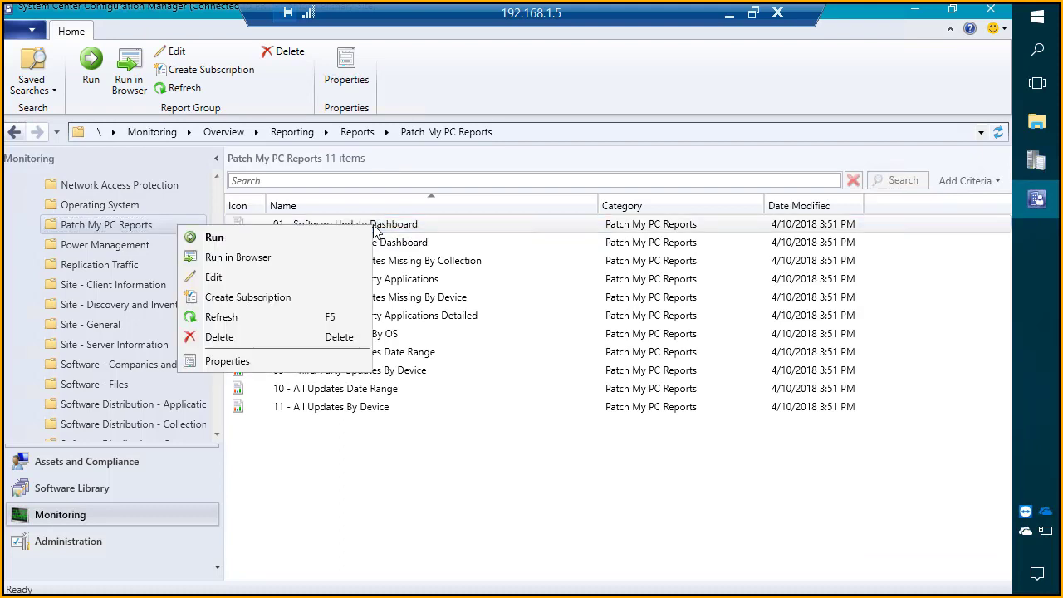
pyautogui.click(313, 238)
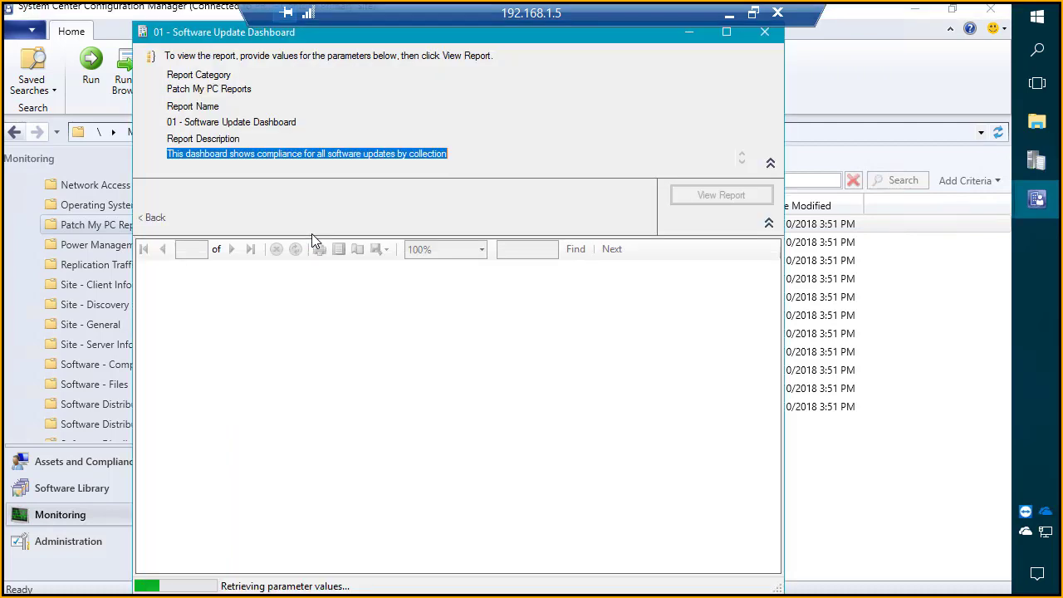
pyautogui.doubleClick(324, 35)
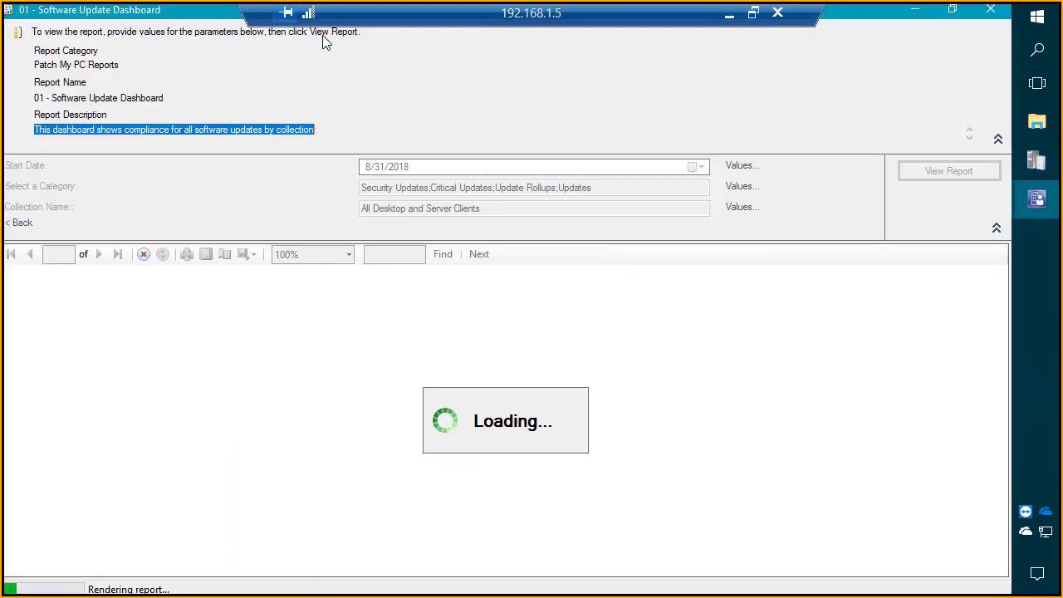
pyautogui.moveTo(555, 17); pyautogui.dragTo(356, 7)
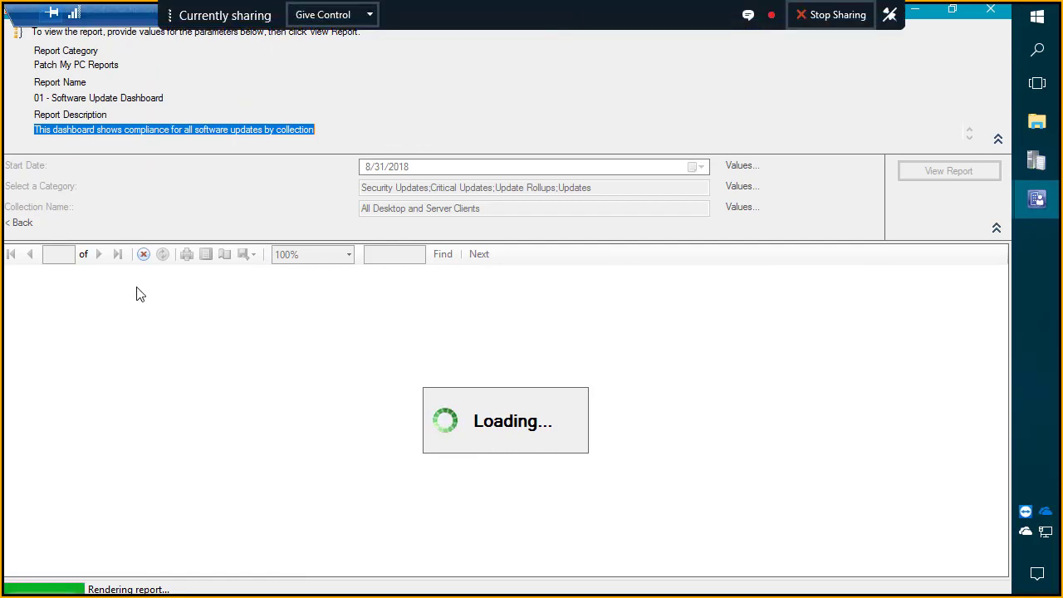
pyautogui.click(994, 225)
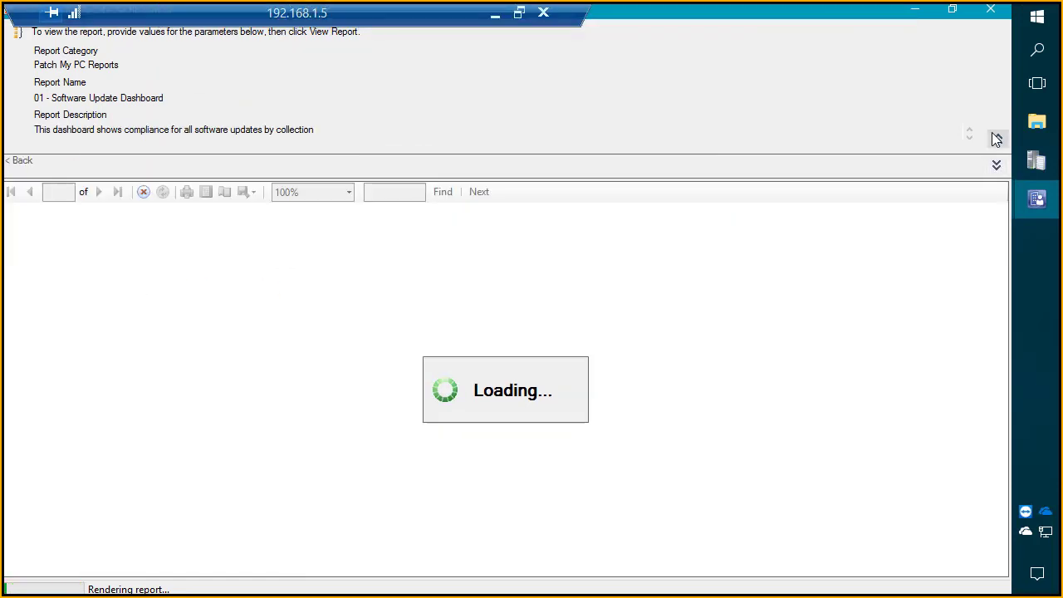
pyautogui.click(996, 139)
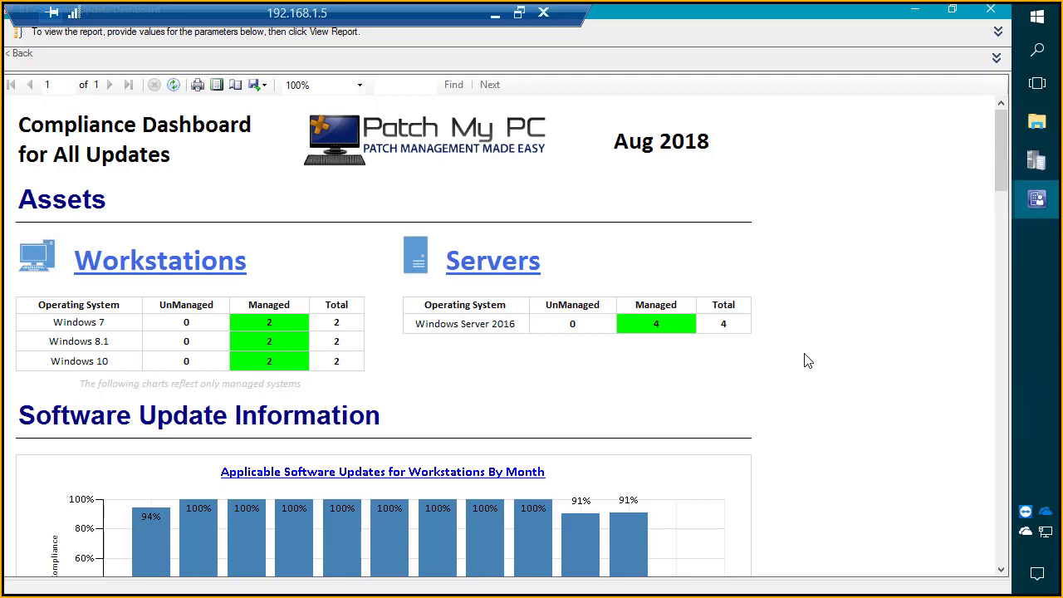
# Step: Examine the dashboard's asset tables and the monthly software update compliance charts, focusing on the recent workstation months
pyautogui.scroll(-3, 757, 360)
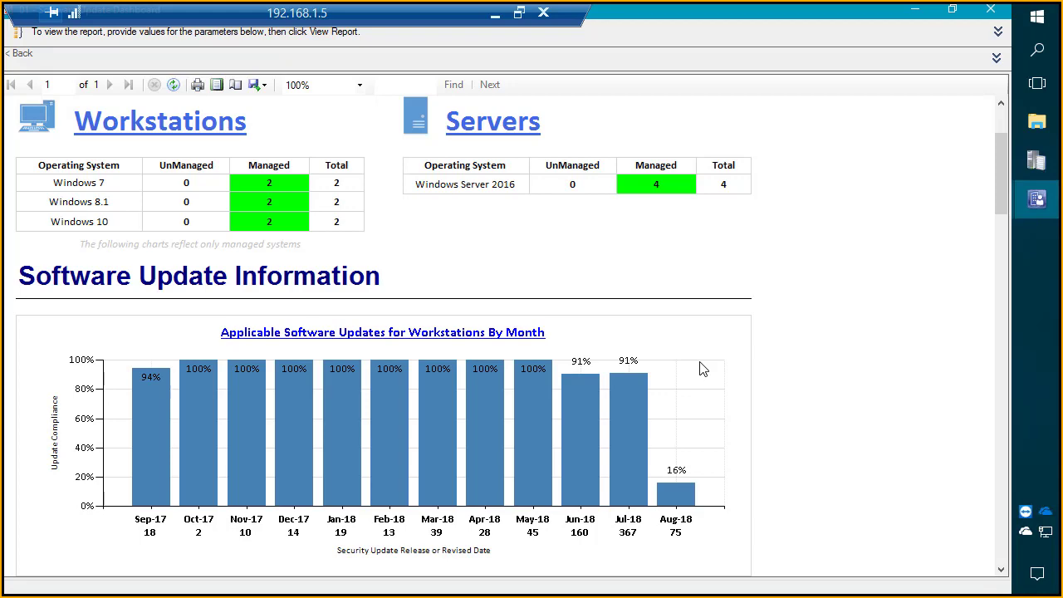
pyautogui.scroll(-3, 679, 376)
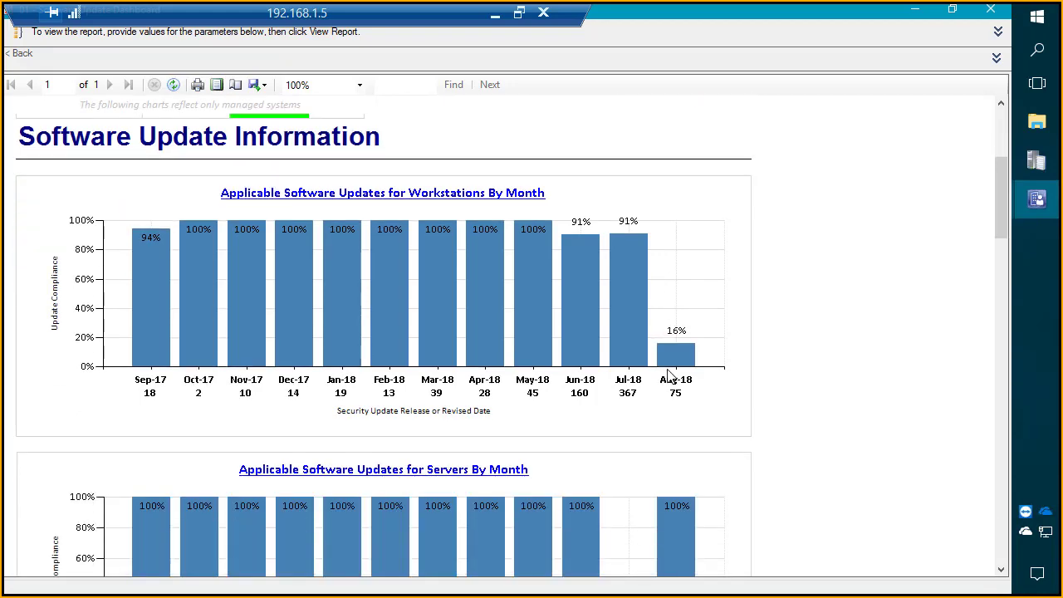
pyautogui.scroll(2, 170, 131)
pyautogui.scroll(1, 232, 149)
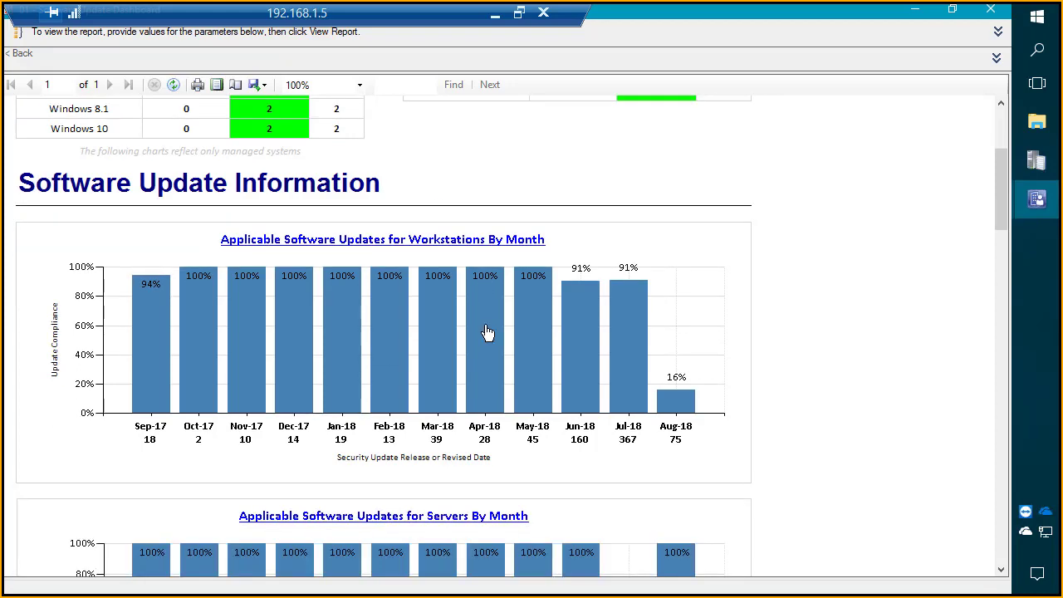
pyautogui.scroll(-2, 484, 334)
pyautogui.hotkey('ctrl', '4')
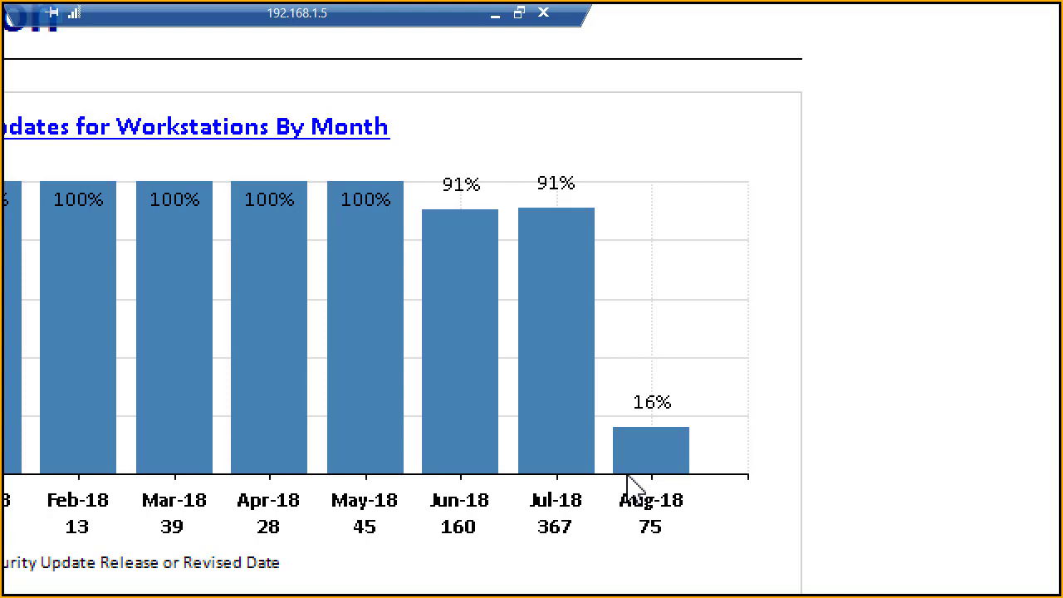
# Step: Drill into the Aug-18 workstation bar and magnify the resulting All Updates Date Range report
pyautogui.press('super+Escape')
pyautogui.click(674, 406)
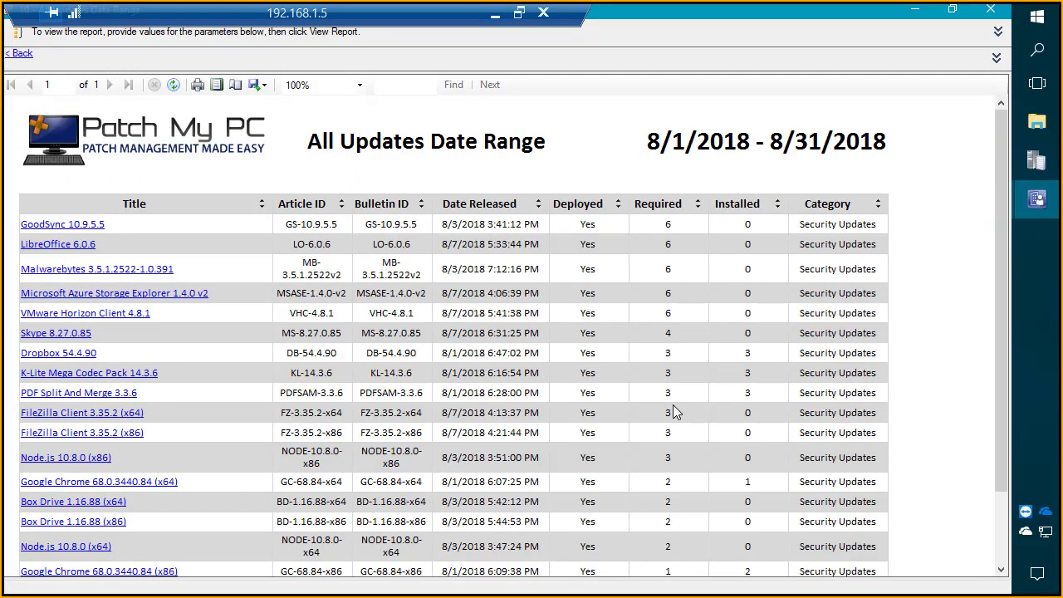
pyautogui.press('super+plus')
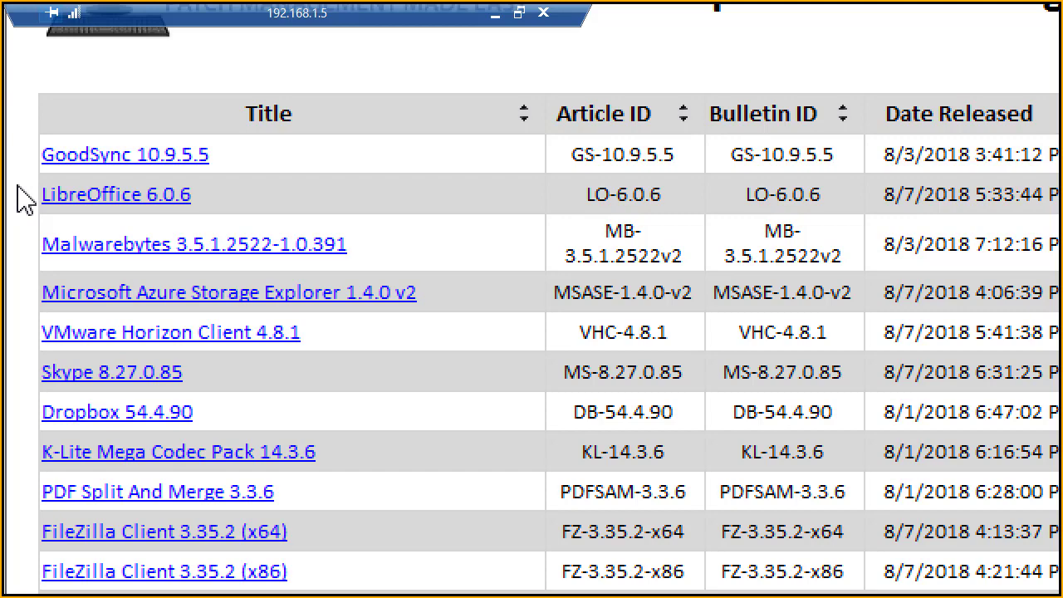
# Step: Restore normal magnification, view the compliance states of GoodSync 10.9.5.5, and return to the Software Update Dashboard
pyautogui.press('super+minus')
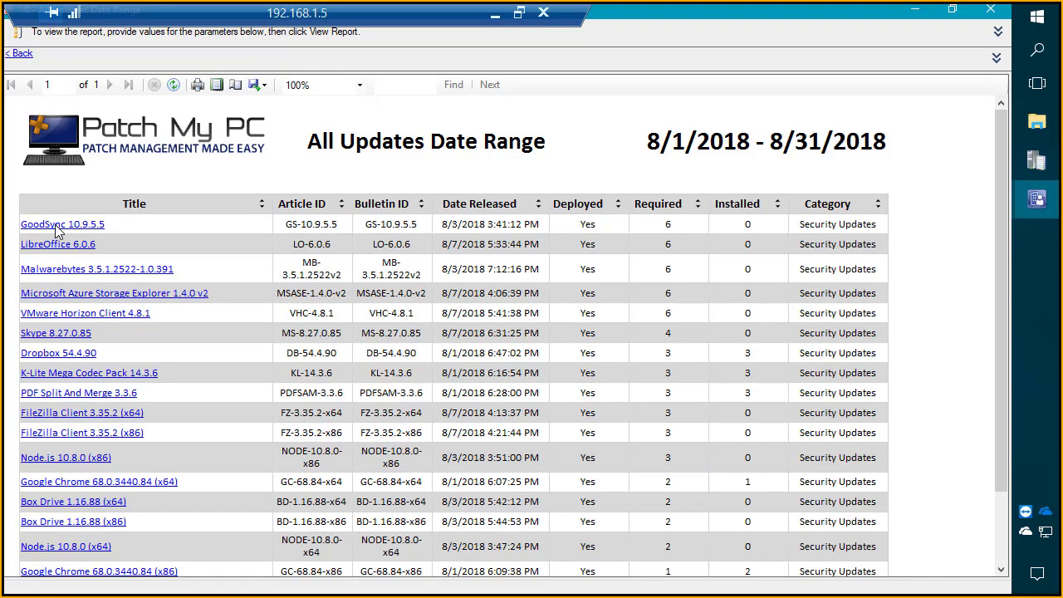
pyautogui.click(57, 226)
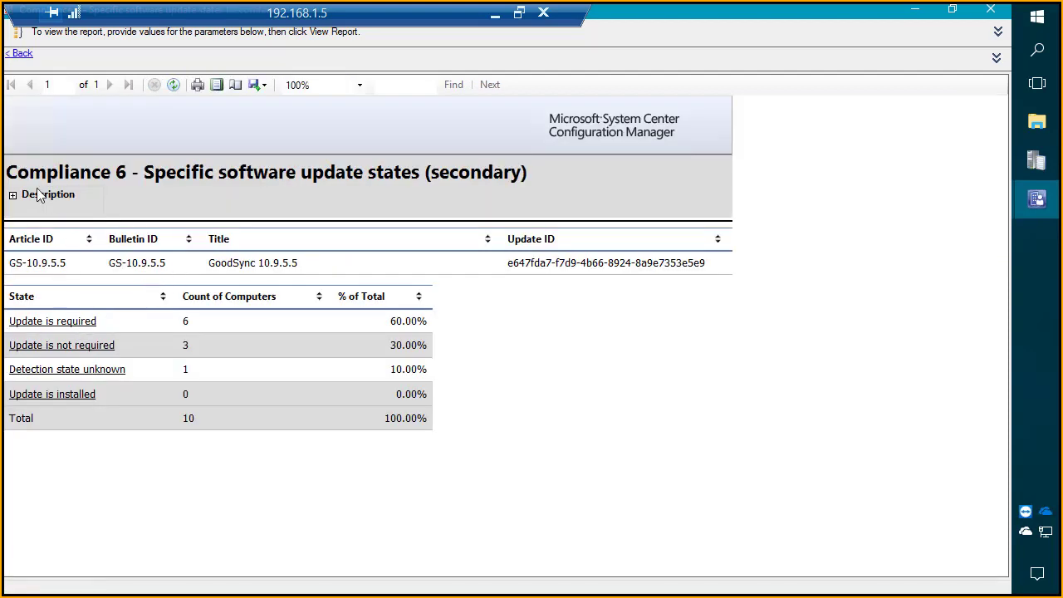
pyautogui.click(19, 53)
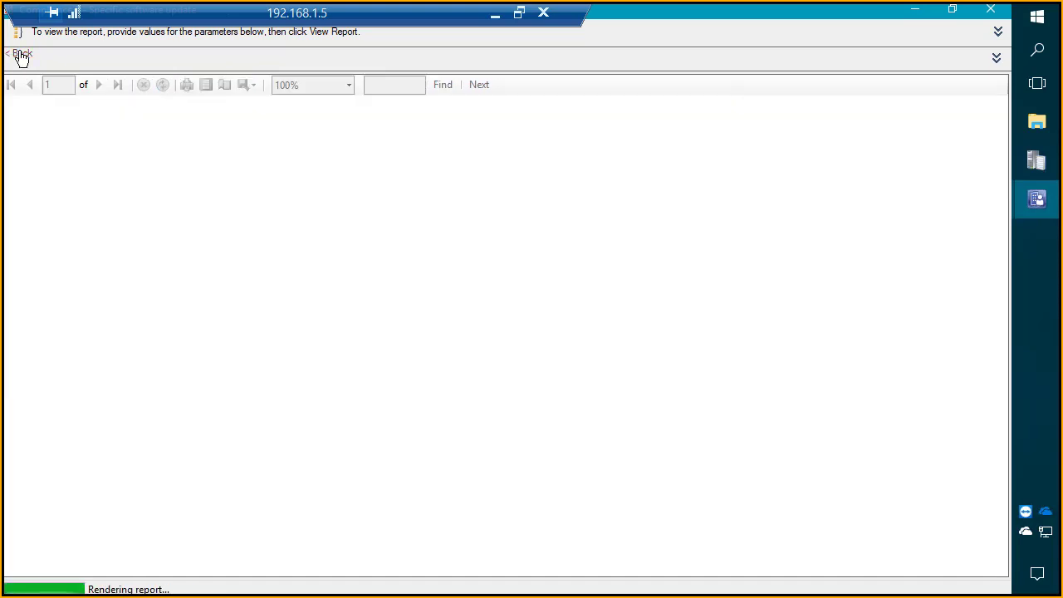
pyautogui.click(20, 53)
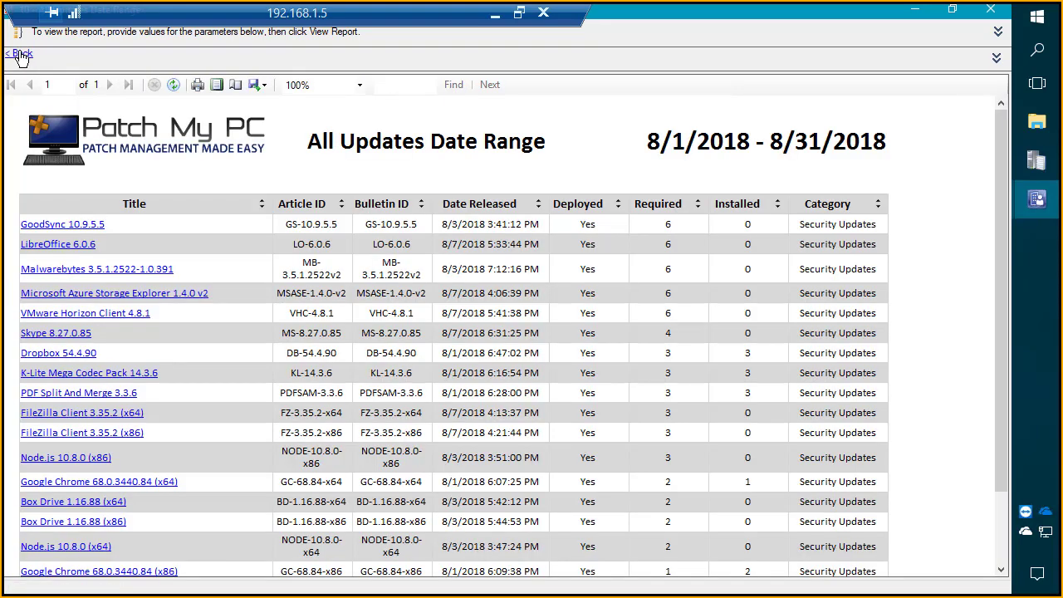
pyautogui.click(21, 54)
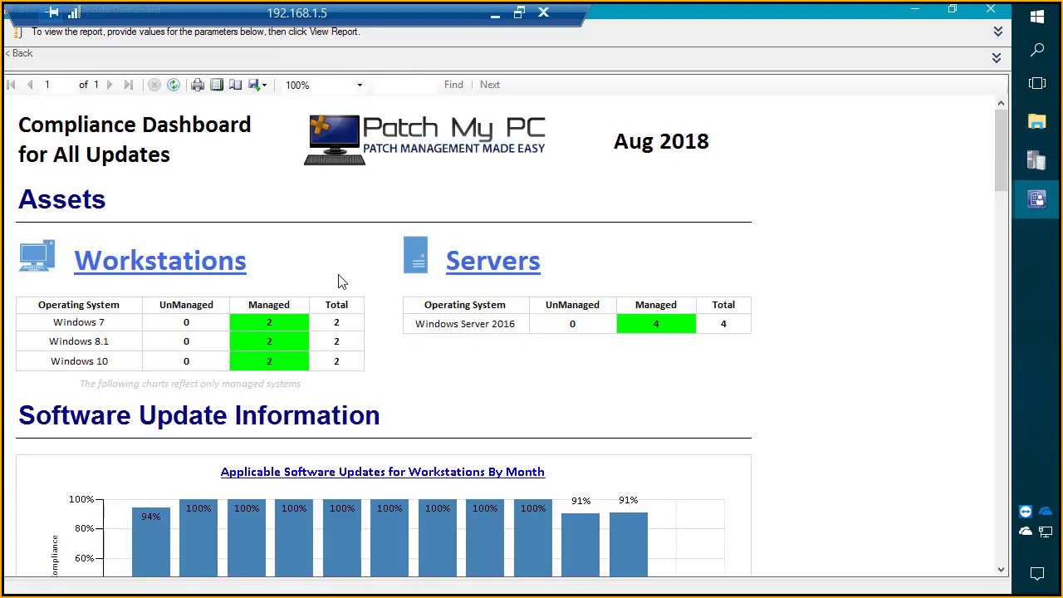
# Step: Review the dashboard's workstation compliance charts, drill into the Windows 10 value under Overall Compliance, and return to the dashboard
pyautogui.scroll(-5, 340, 280)
pyautogui.scroll(-4, 344, 281)
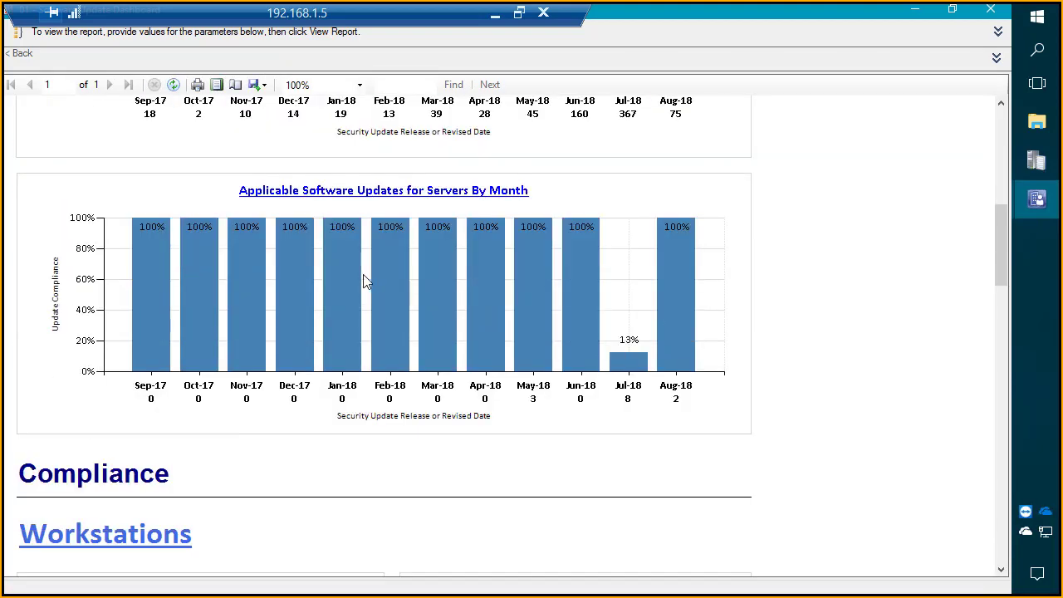
pyautogui.scroll(-10, 374, 291)
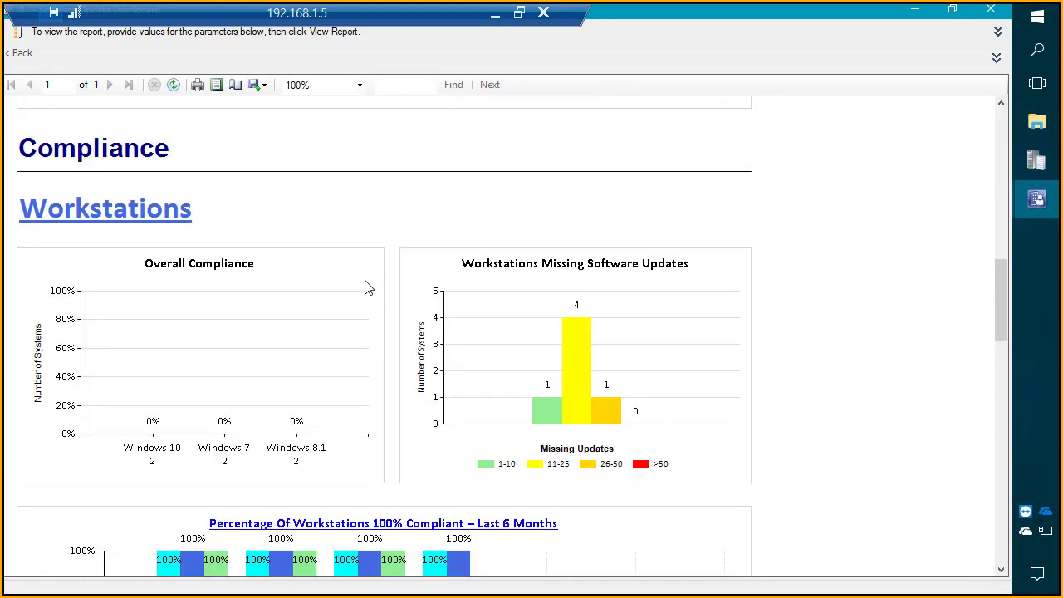
pyautogui.scroll(1, 365, 283)
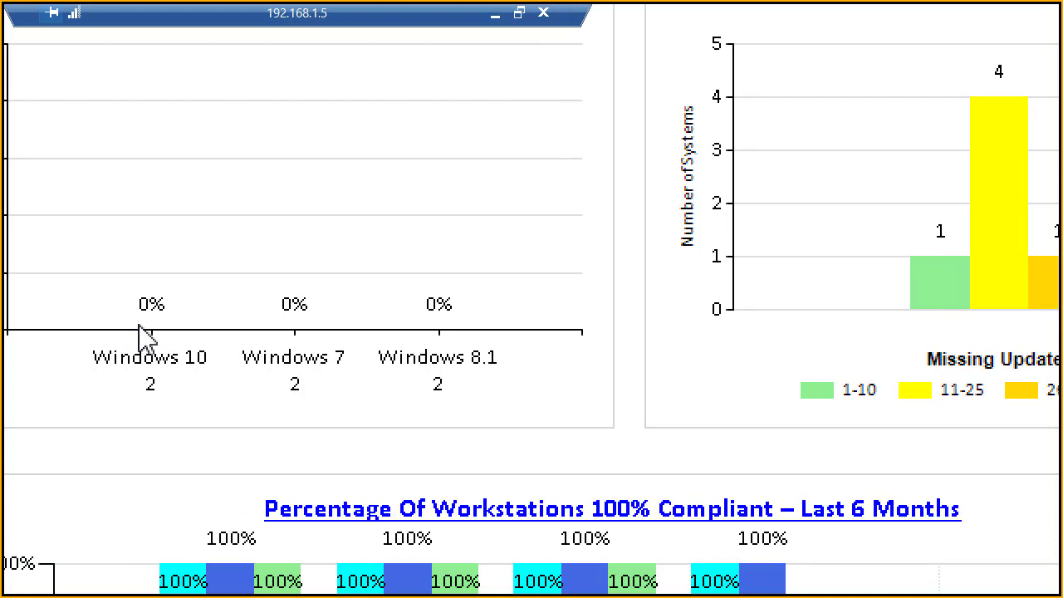
pyautogui.hotkey('ctrl', '4')
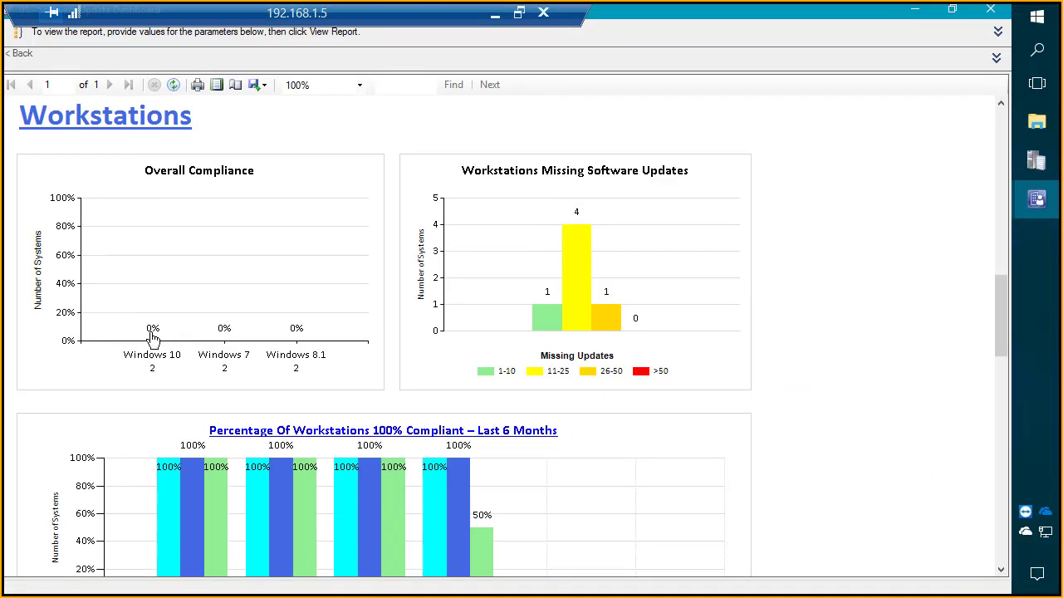
pyautogui.click(152, 330)
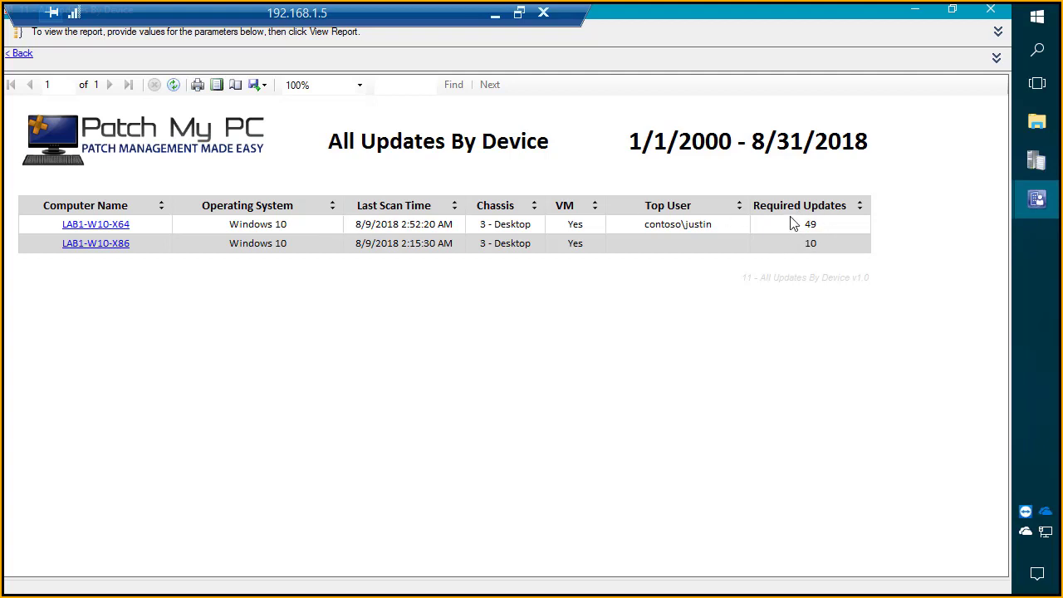
pyautogui.click(20, 55)
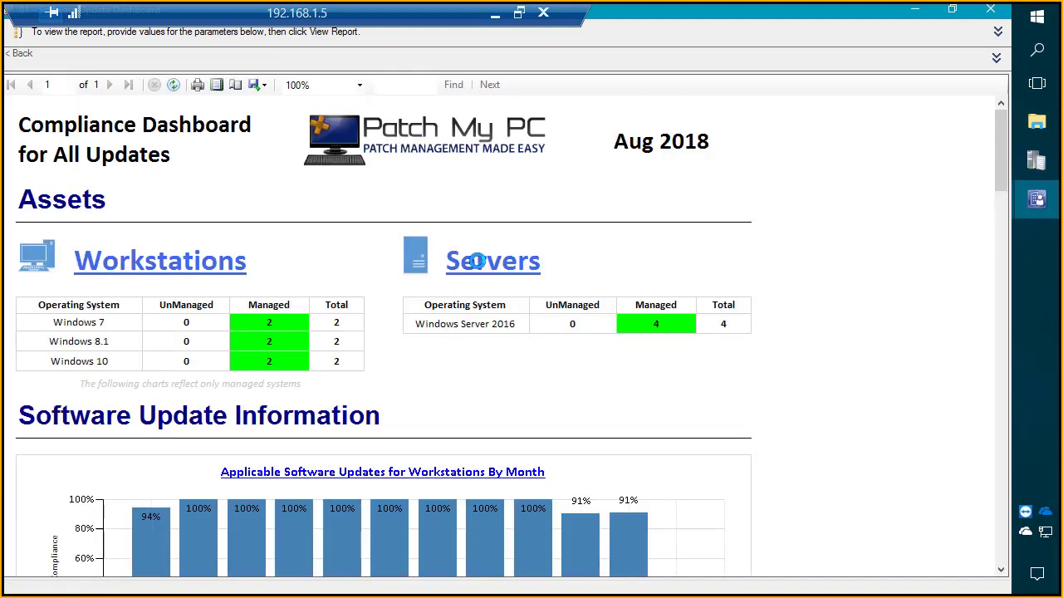
# Step: Minimize the report window, run 01 - Software Update Dashboard in the browser, and highlight its web address
pyautogui.scroll(-10, 408, 325)
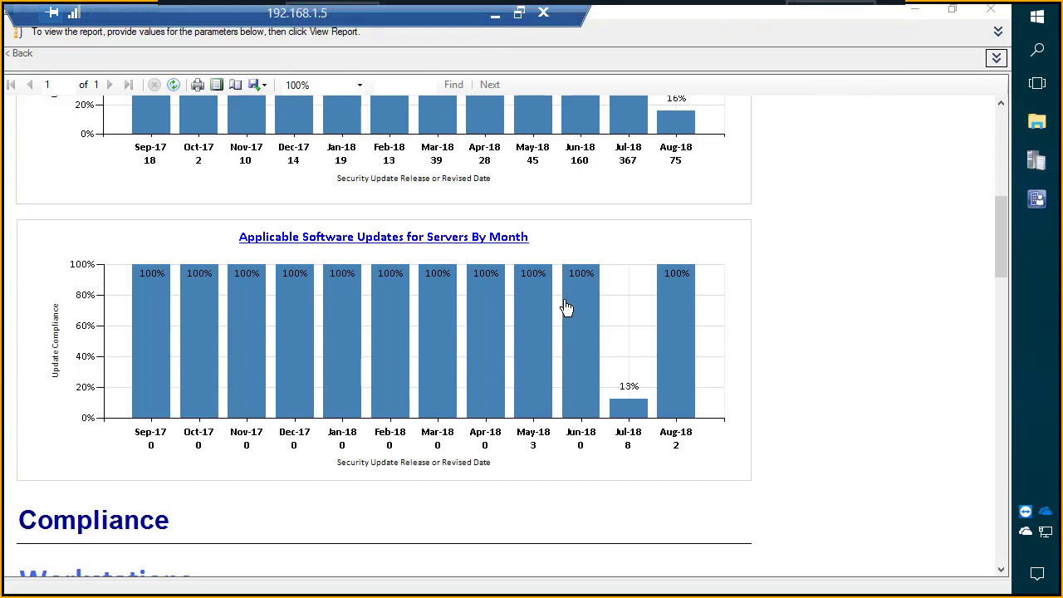
pyautogui.scroll(-3, 567, 309)
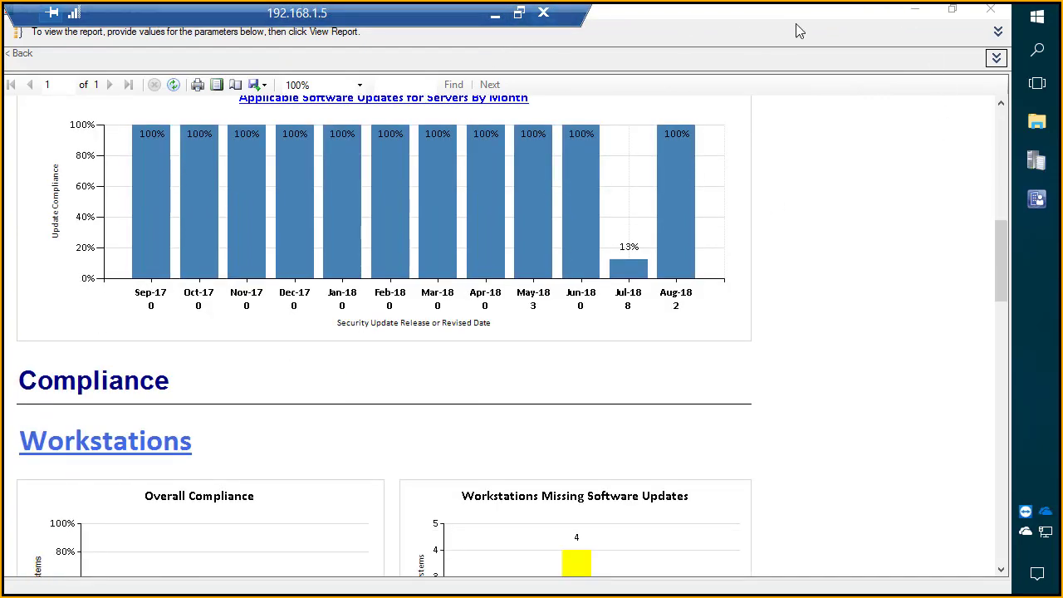
pyautogui.click(914, 12)
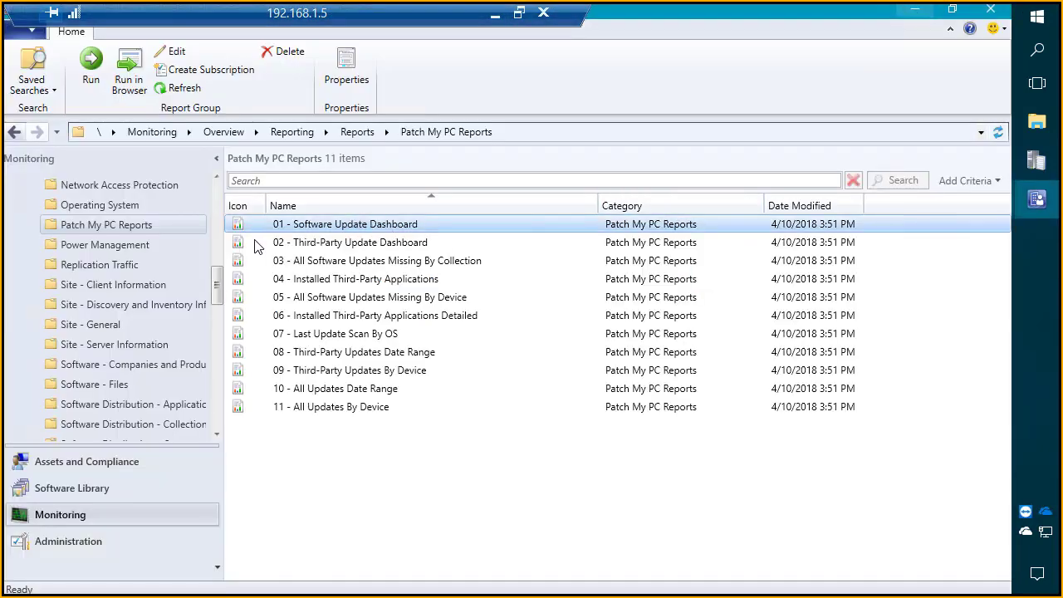
pyautogui.click(131, 88)
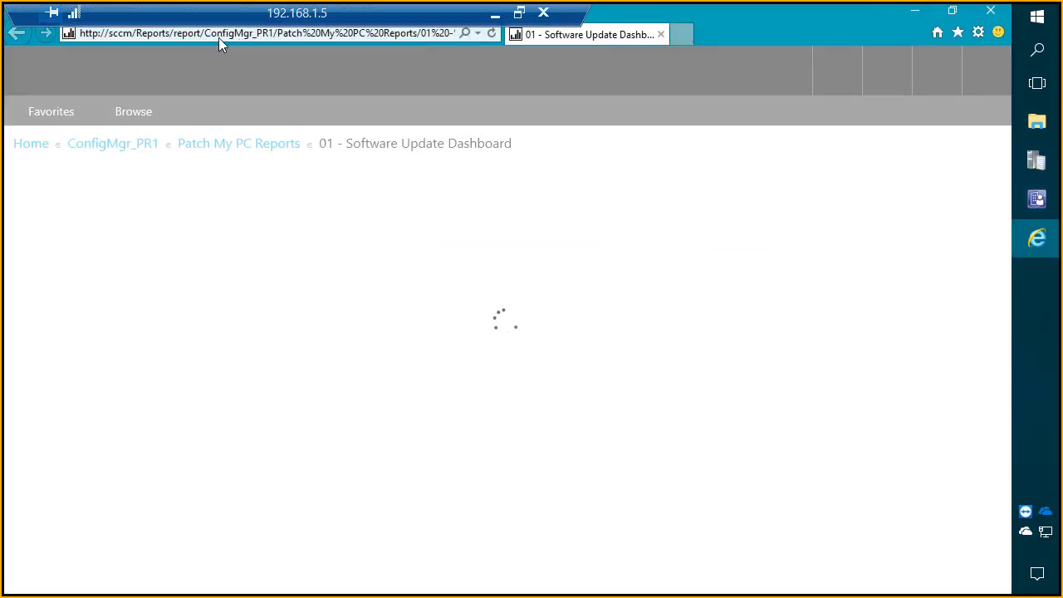
pyautogui.doubleClick(232, 33)
pyautogui.moveTo(213, 37); pyautogui.dragTo(83, 33)
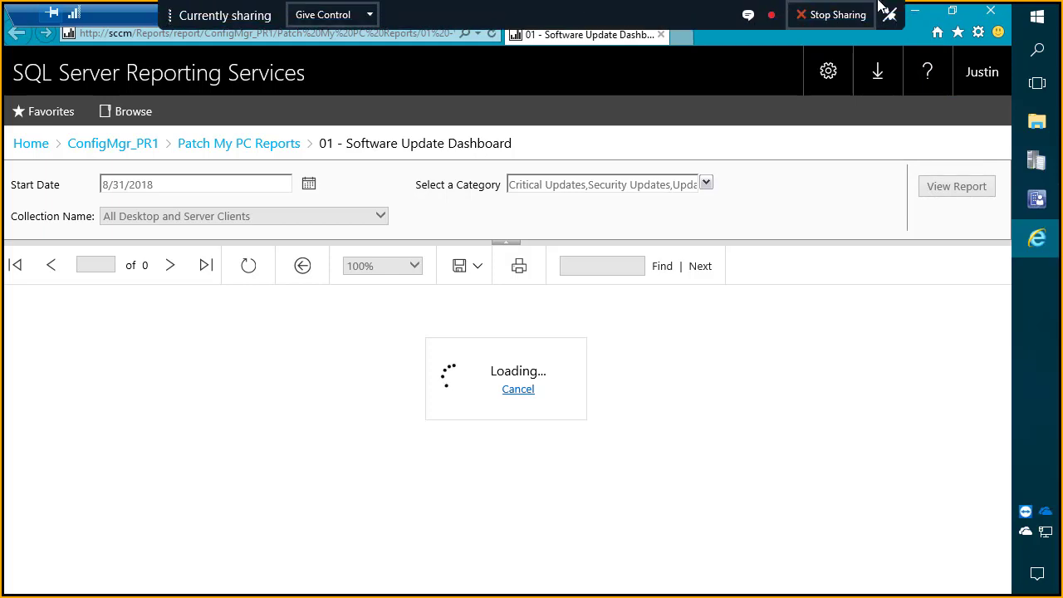
# Step: Switch back to the console's dashboard report window and show the Workstations compliance charts
pyautogui.moveTo(1036, 209)
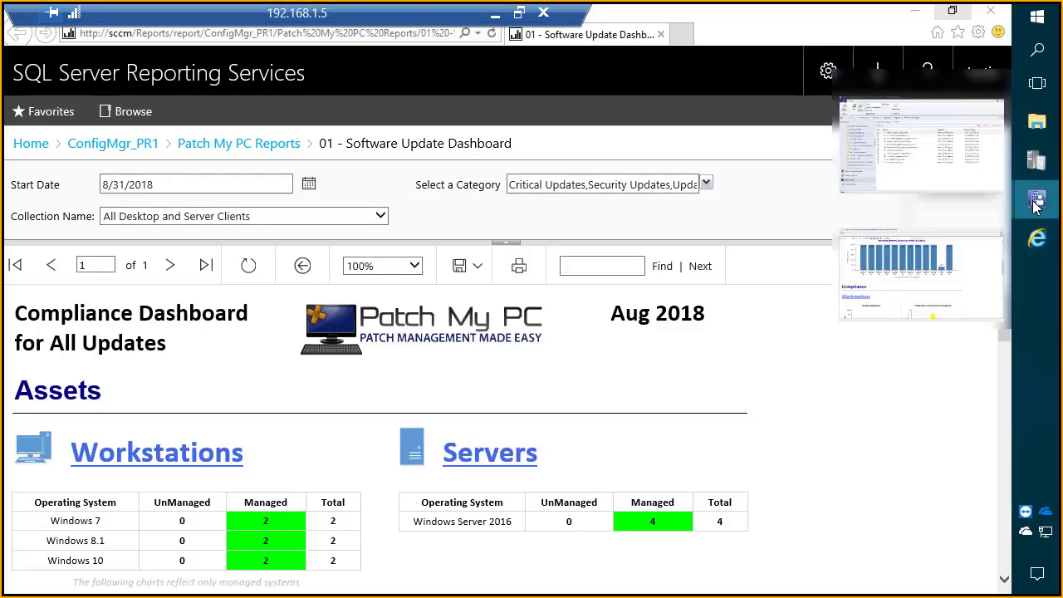
pyautogui.click(903, 277)
pyautogui.scroll(-2, 478, 372)
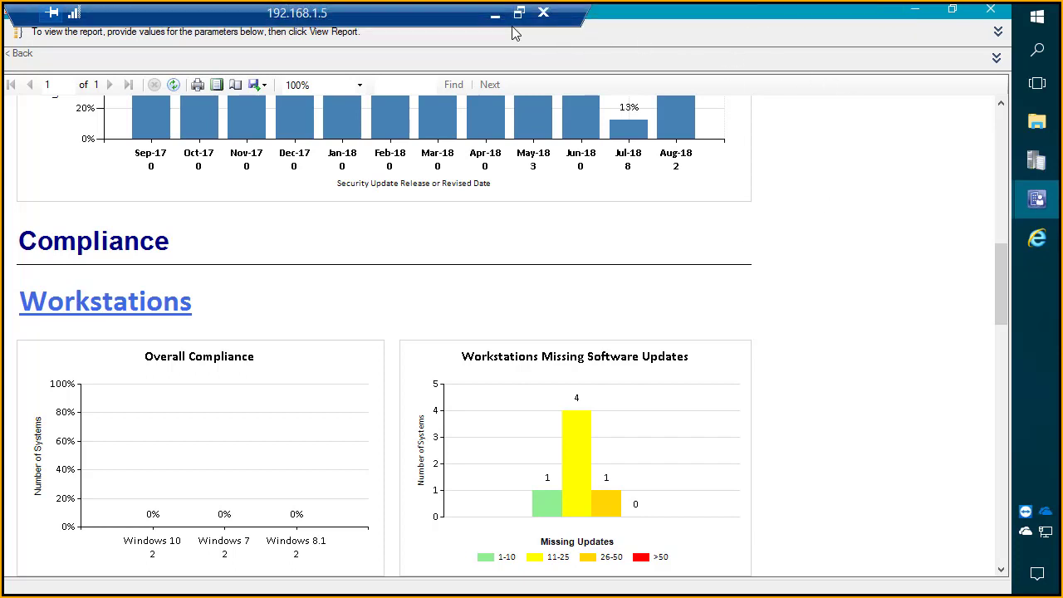
# Step: Minimize the remote session and highlight the Skype meeting chat question about removing icons/shortcuts when an app updates
pyautogui.click(496, 14)
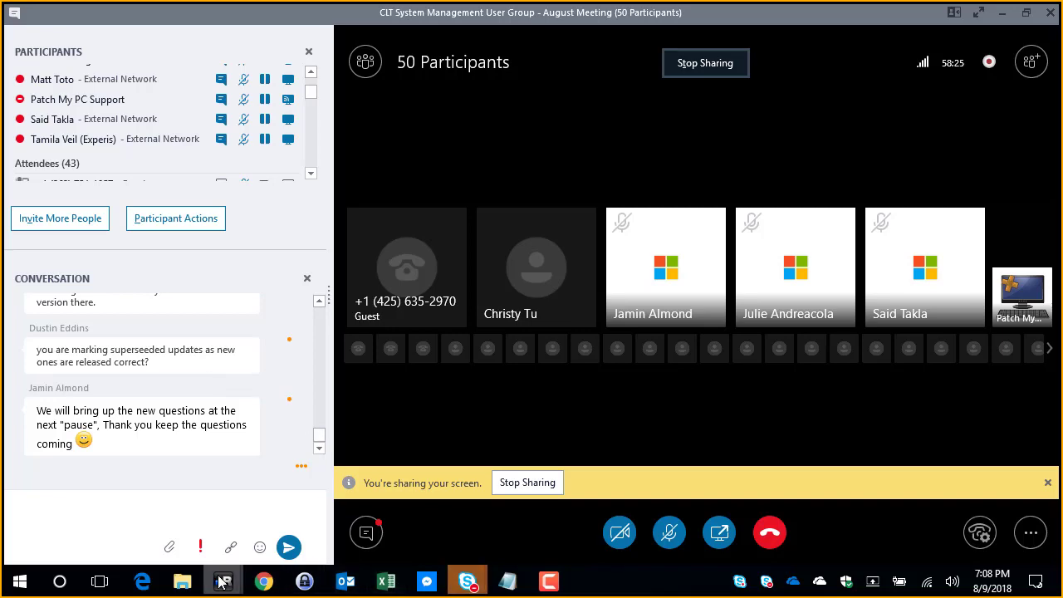
pyautogui.moveTo(223, 586)
pyautogui.moveTo(442, 519)
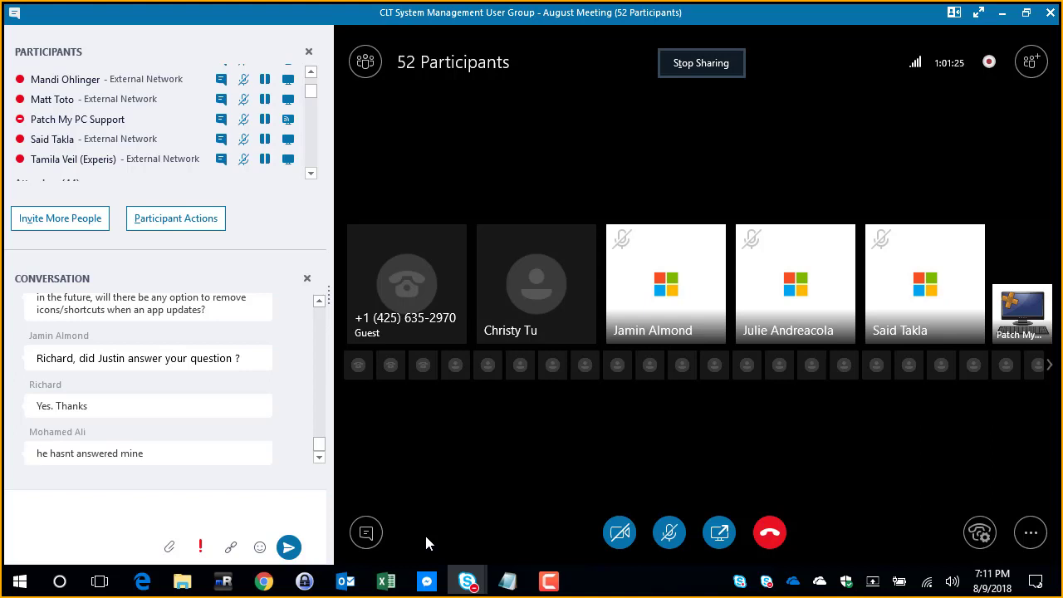
pyautogui.scroll(1, 200, 390)
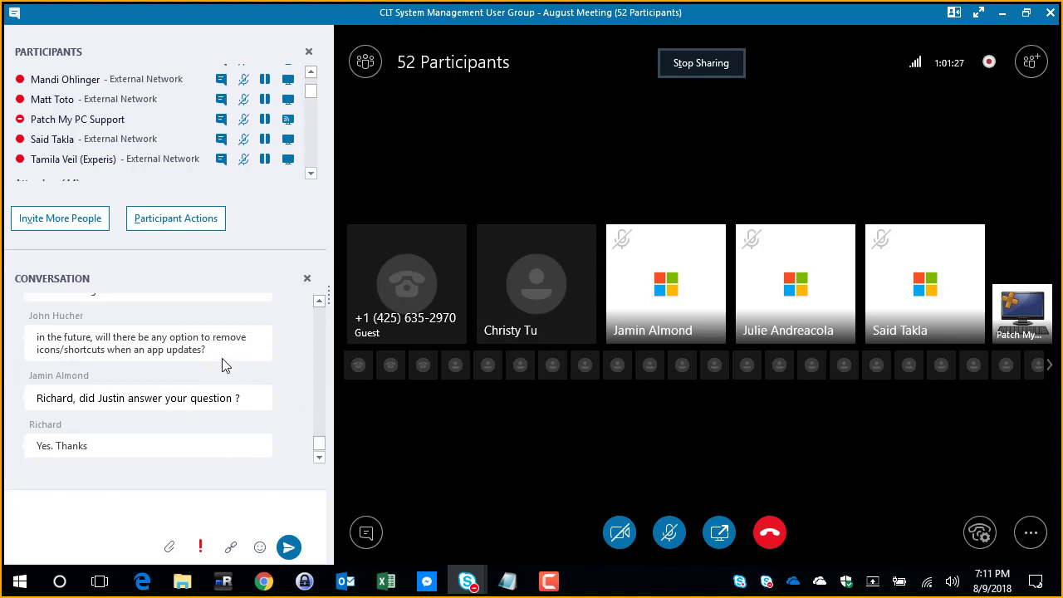
pyautogui.moveTo(212, 351); pyautogui.dragTo(100, 337)
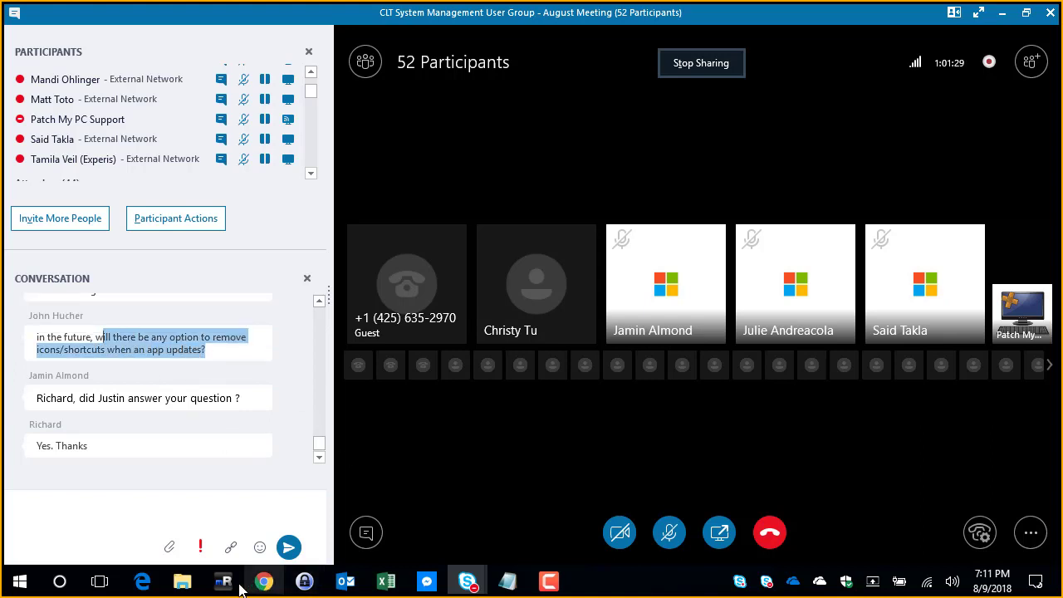
# Step: Return to the SCCM remote session, minimize the report and browser windows, and open Third-Party Software Update Catalogs in the Software Library
pyautogui.moveTo(224, 583)
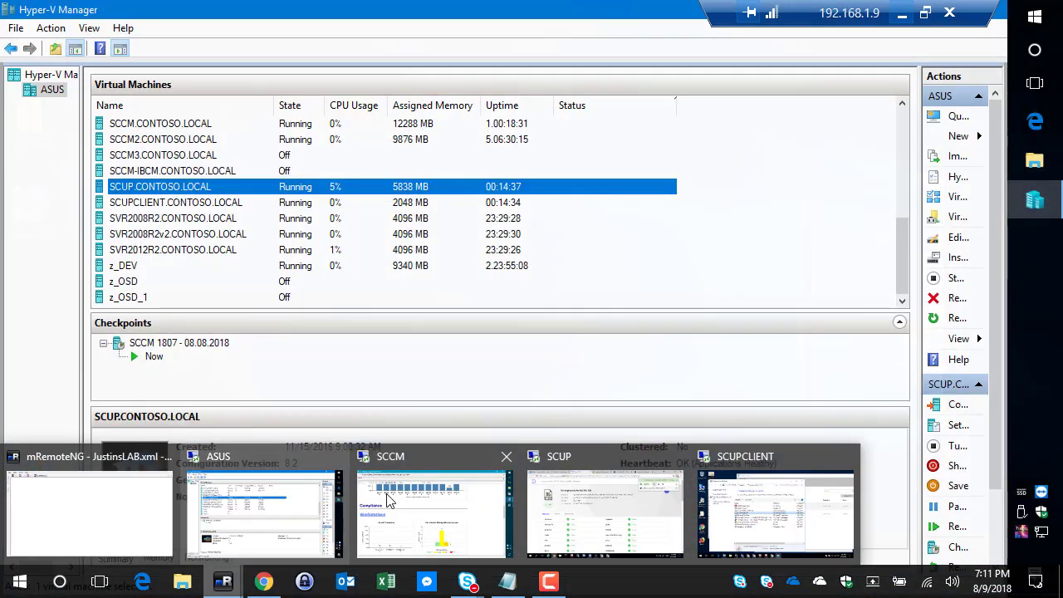
pyautogui.click(442, 451)
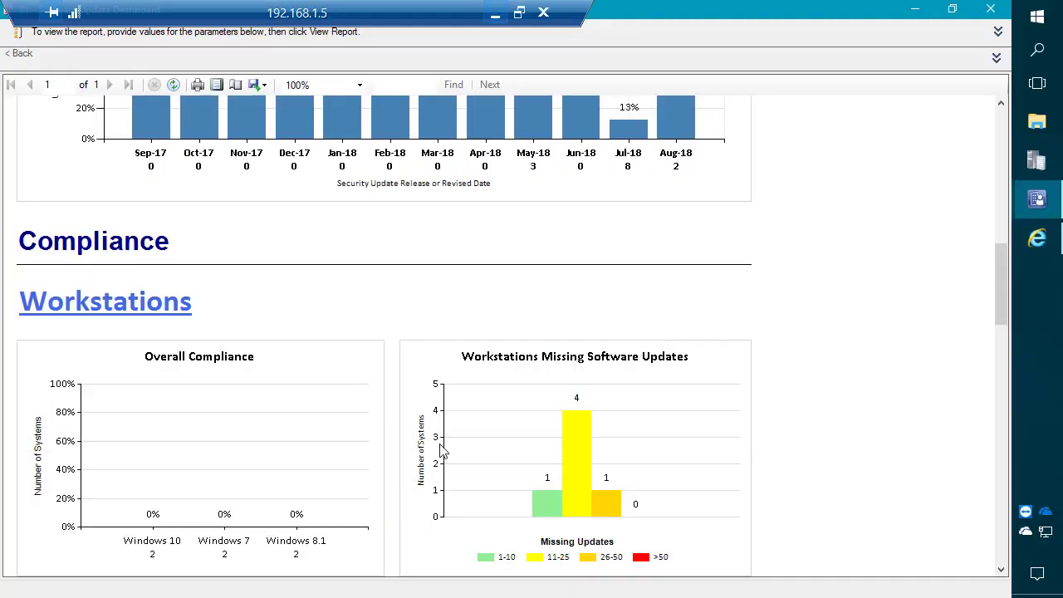
pyautogui.click(914, 10)
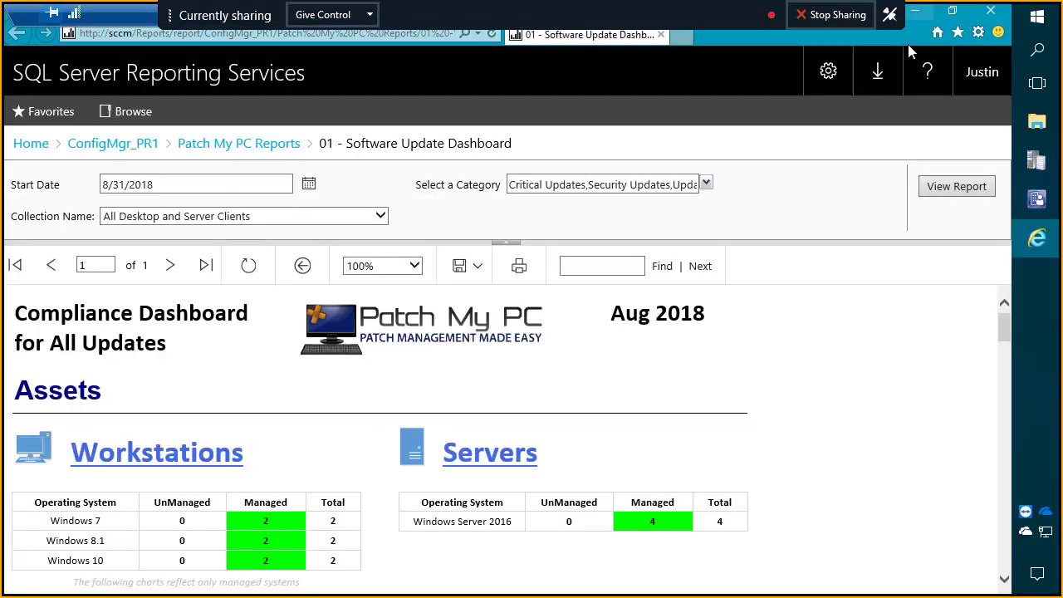
pyautogui.click(917, 11)
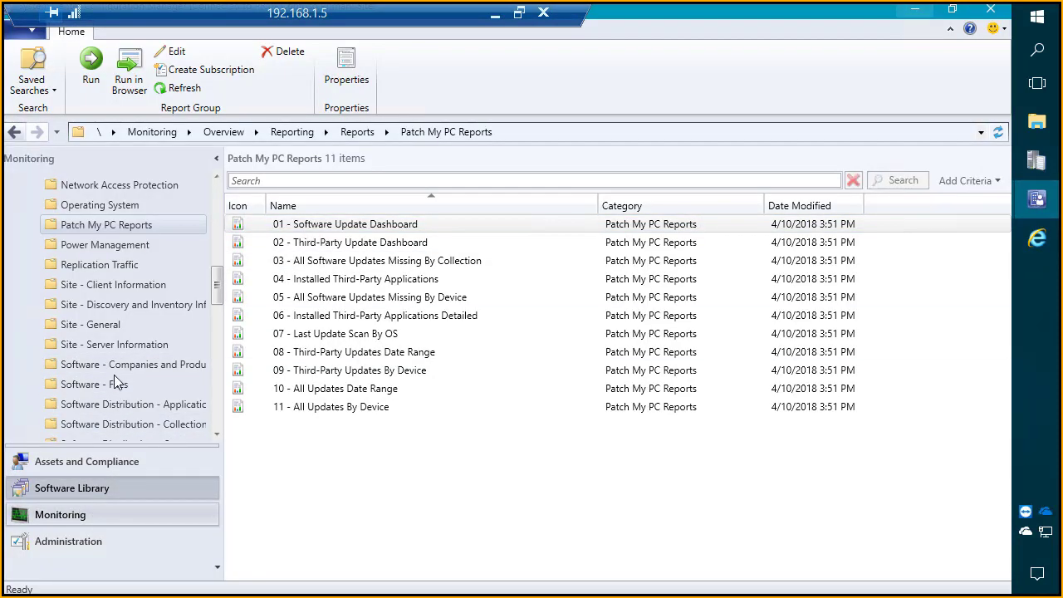
pyautogui.click(134, 345)
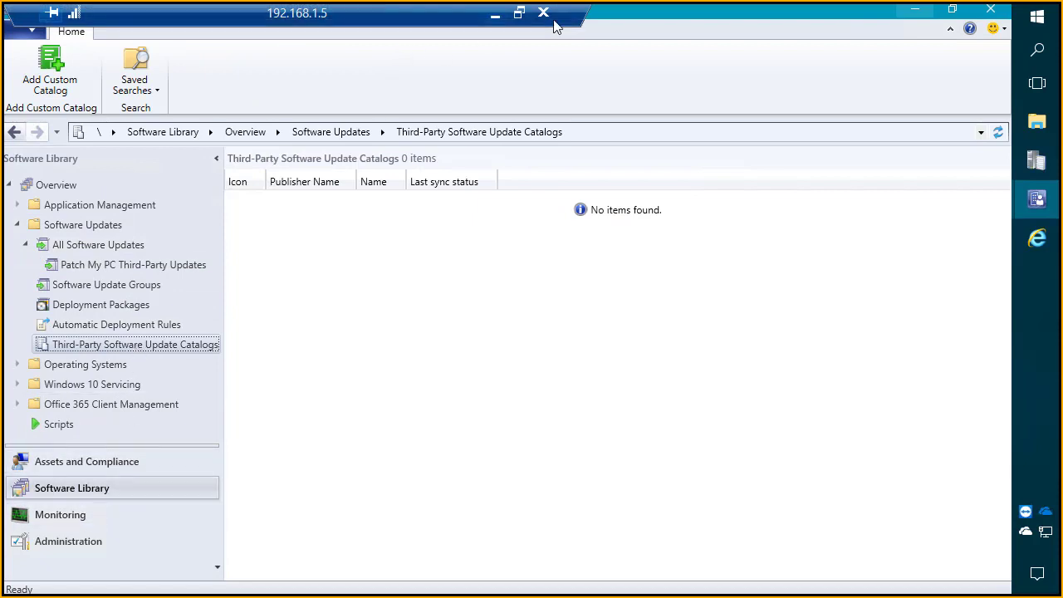
# Step: Switch to the SCUP remote session and open Third-Party Software Update Catalogs in its Configuration Manager console
pyautogui.click(495, 14)
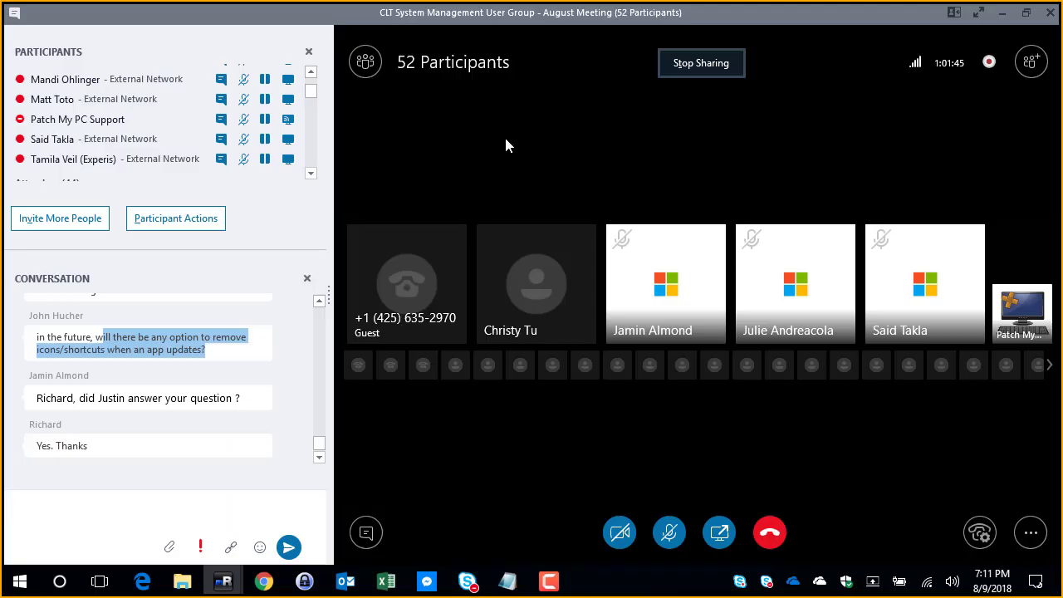
pyautogui.moveTo(223, 581)
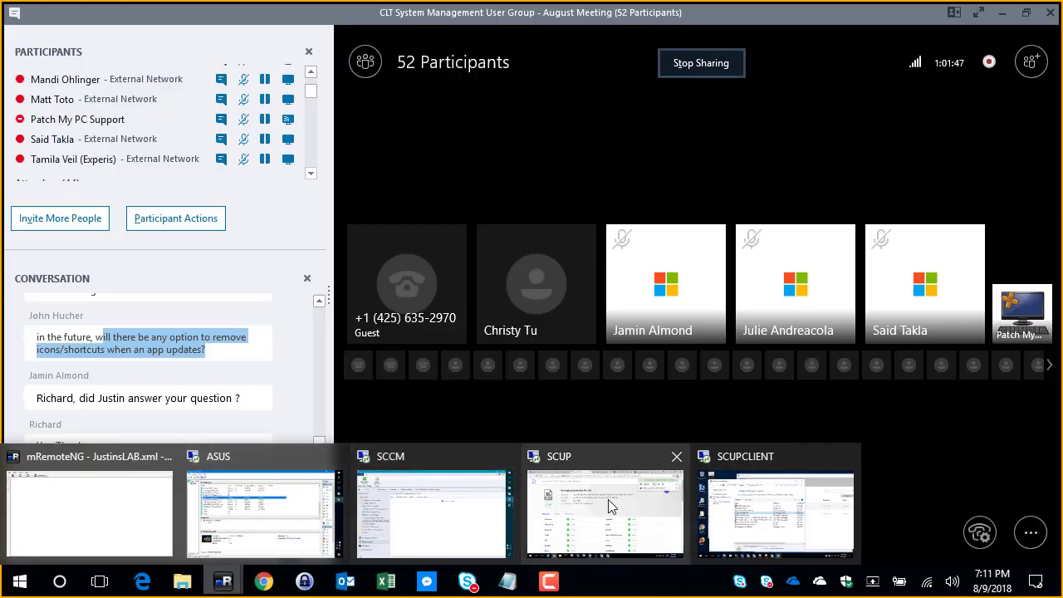
pyautogui.click(608, 507)
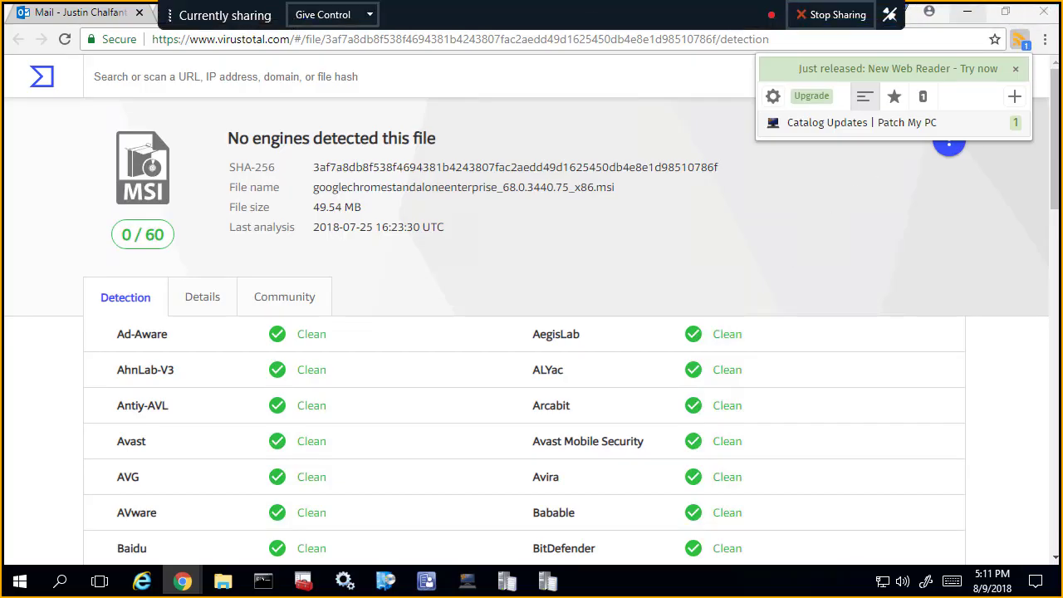
pyautogui.click(426, 581)
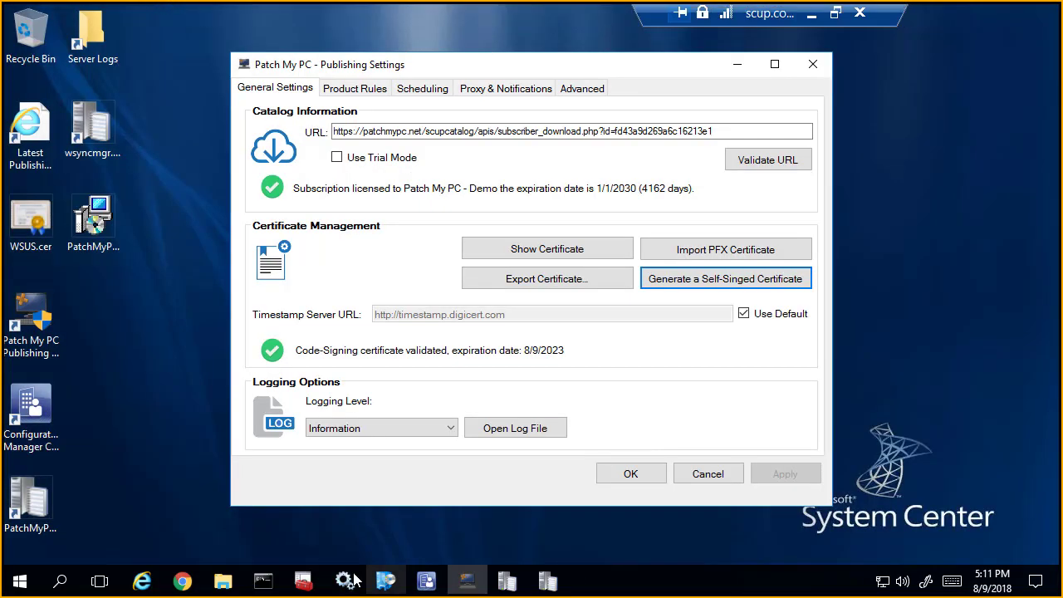
pyautogui.click(425, 581)
pyautogui.click(130, 341)
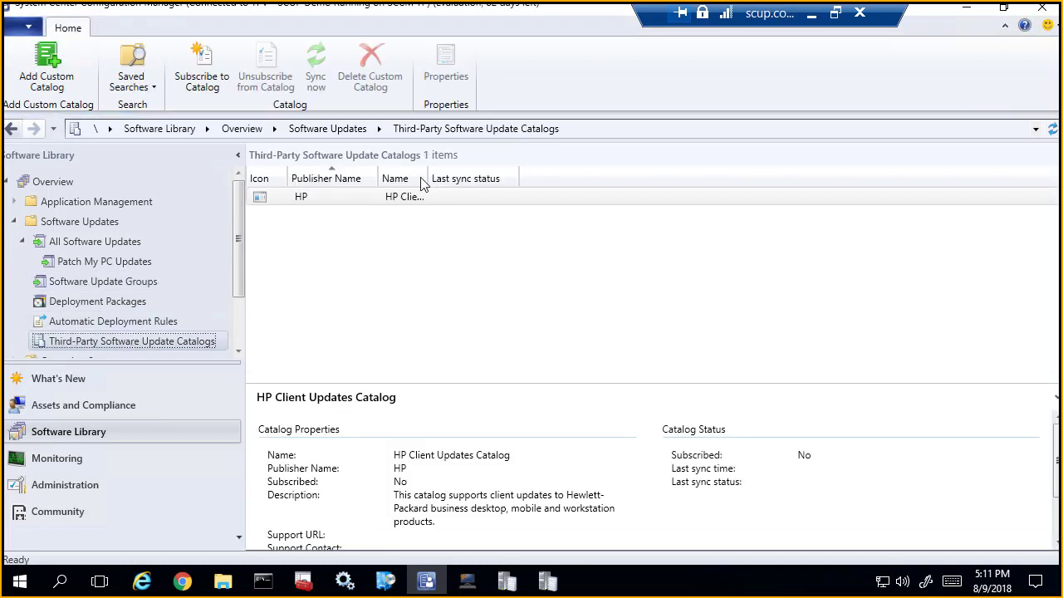
# Step: Widen the catalog list's Name column and start the wizard for adding a custom third-party update catalog
pyautogui.moveTo(457, 172); pyautogui.dragTo(503, 173)
pyautogui.rightClick(465, 260)
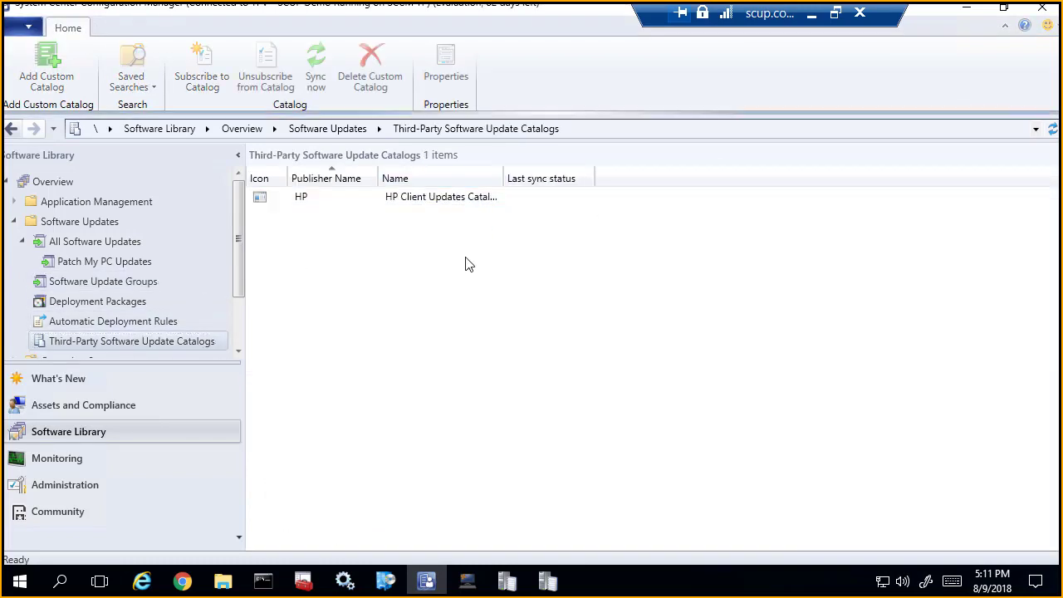
pyautogui.click(380, 271)
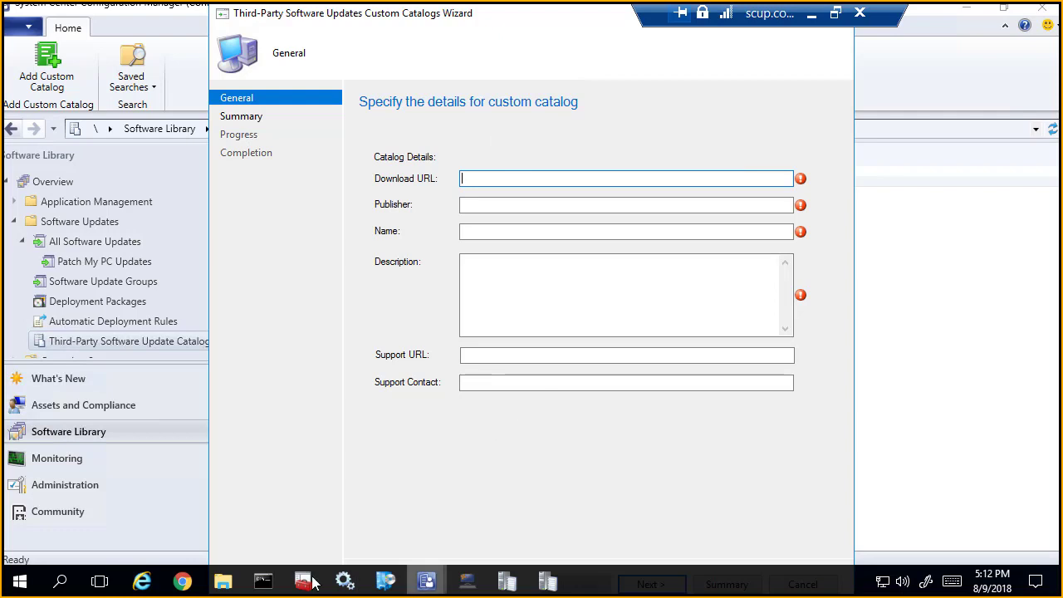
# Step: Copy the subscription catalog URL from the Patch My PC Publishing Settings into the custom catalog wizard's Download URL field
pyautogui.click(182, 581)
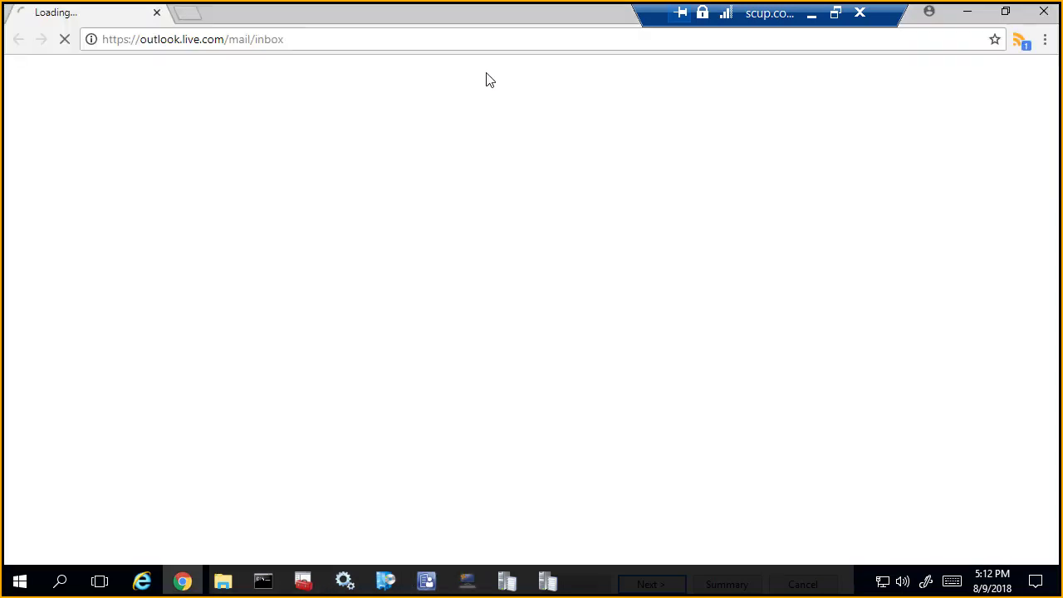
pyautogui.click(466, 581)
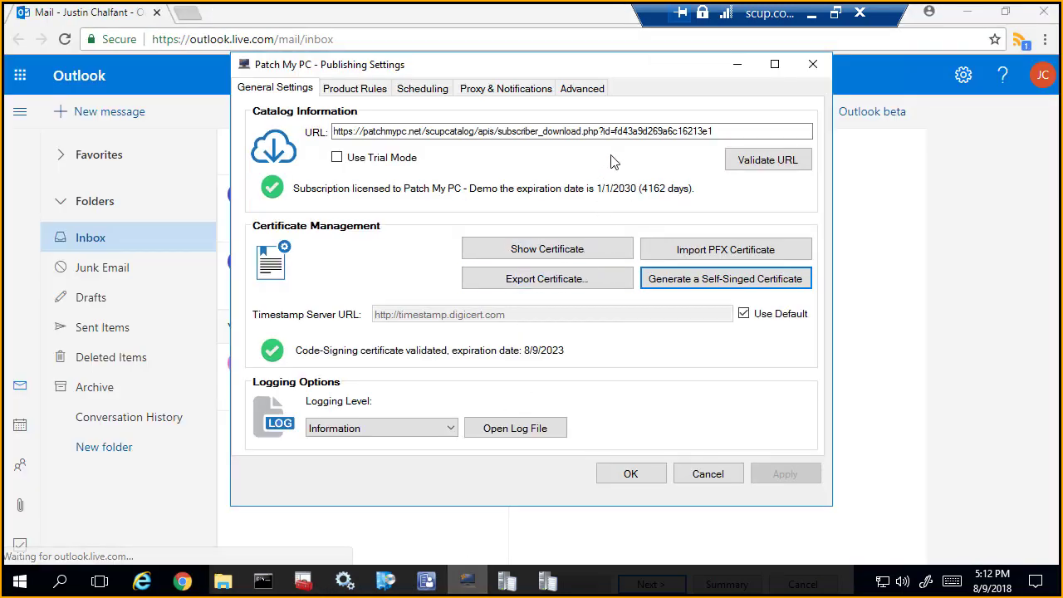
pyautogui.click(613, 134)
pyautogui.hotkey('ctrl', 'a')
pyautogui.hotkey('ctrl', 'c')
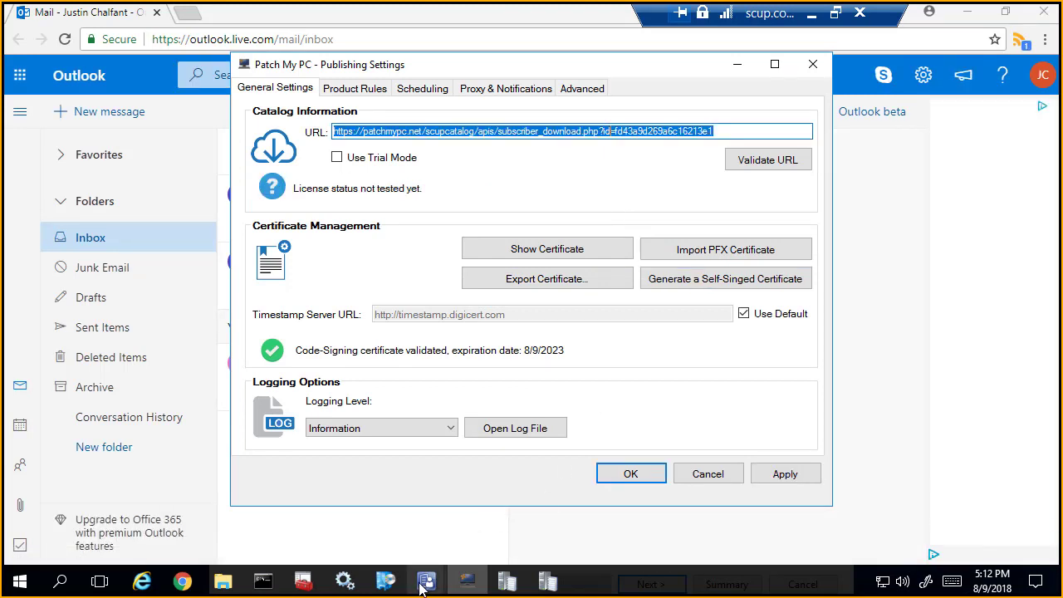
pyautogui.moveTo(426, 581)
pyautogui.click(516, 548)
pyautogui.click(490, 181)
pyautogui.hotkey('ctrl', 'v')
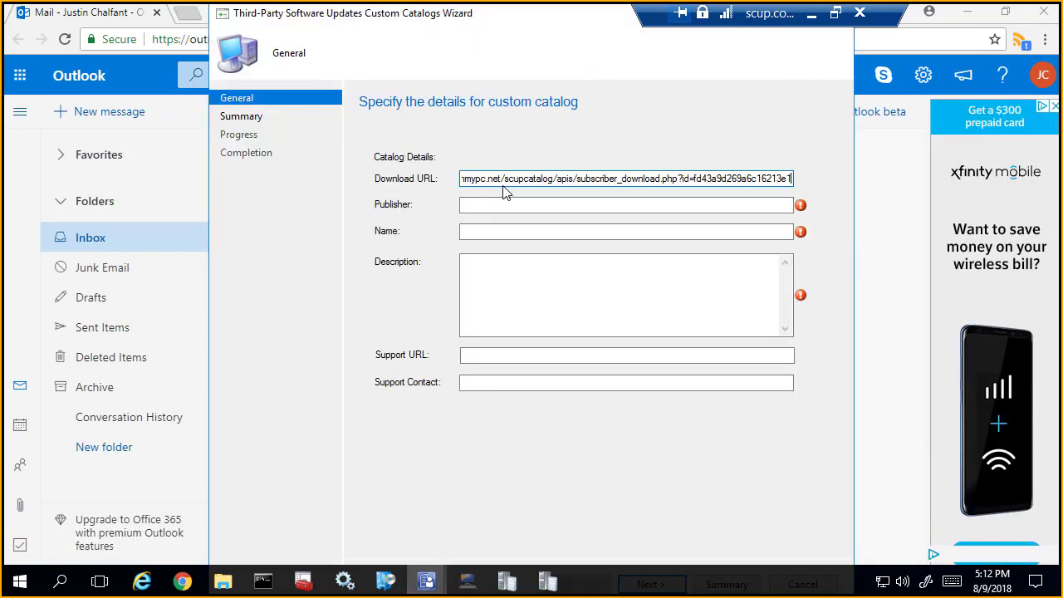
# Step: Open a new browser tab in the SCUP session, enter the partial address patchmypc.net/sel, and minimize the session
pyautogui.click(189, 13)
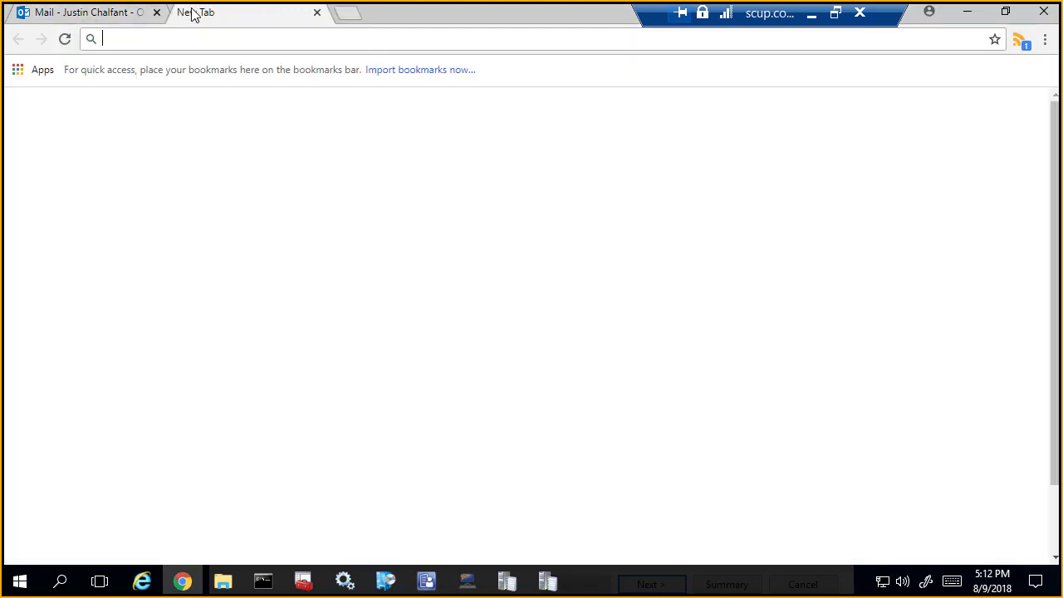
pyautogui.write('patchmypc.net')
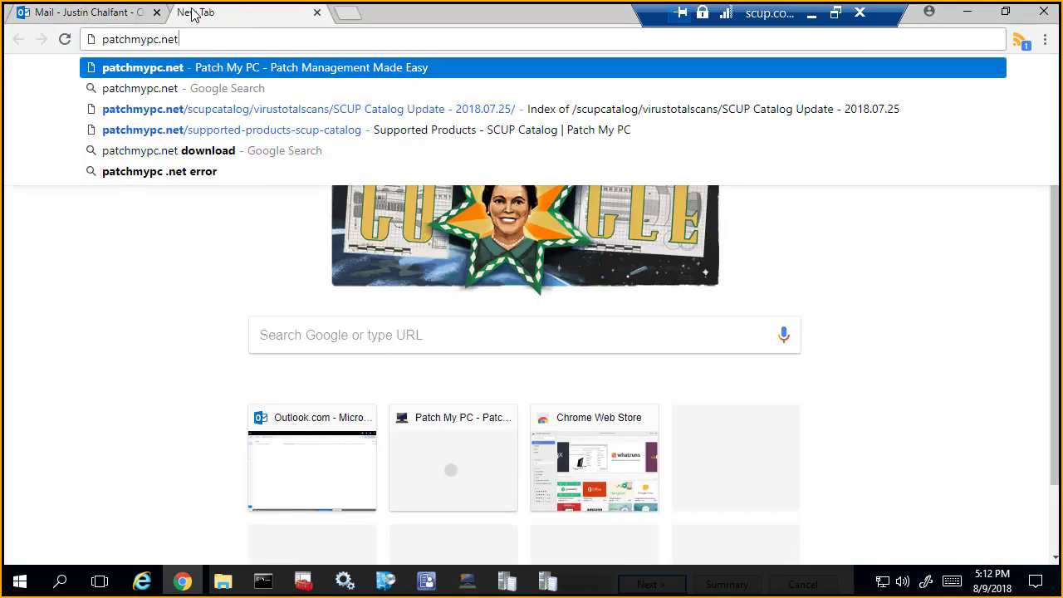
pyautogui.write('/sel')
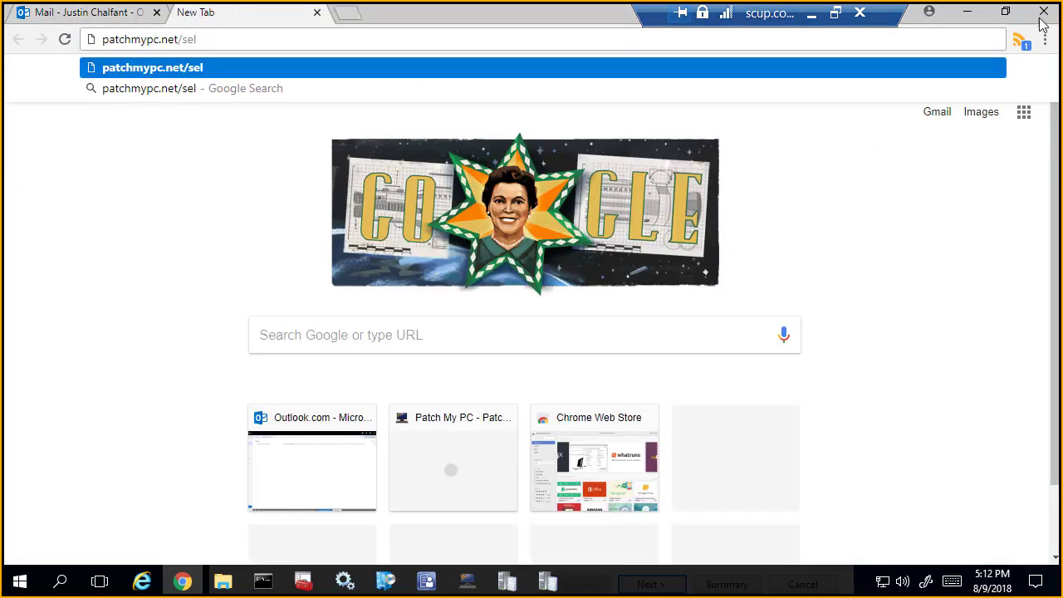
pyautogui.click(812, 13)
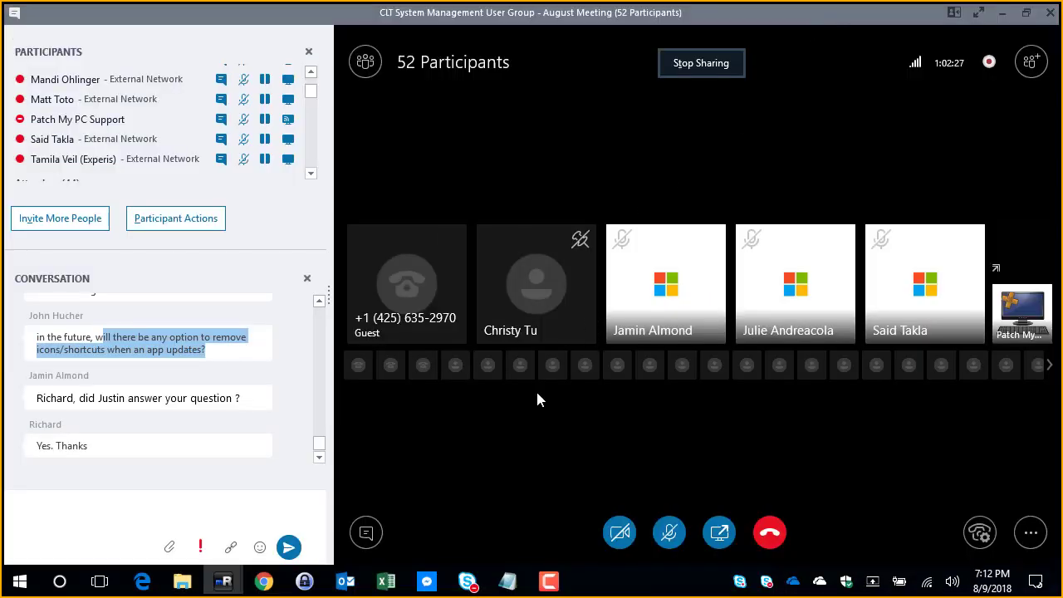
# Step: Switch to the local Chrome browser and load patchmypc.net/selectively-choose-products-to-publish-patch-my-pc-update-catalog in a new tab
pyautogui.click(263, 581)
pyautogui.hotkey('ctrl', 't')
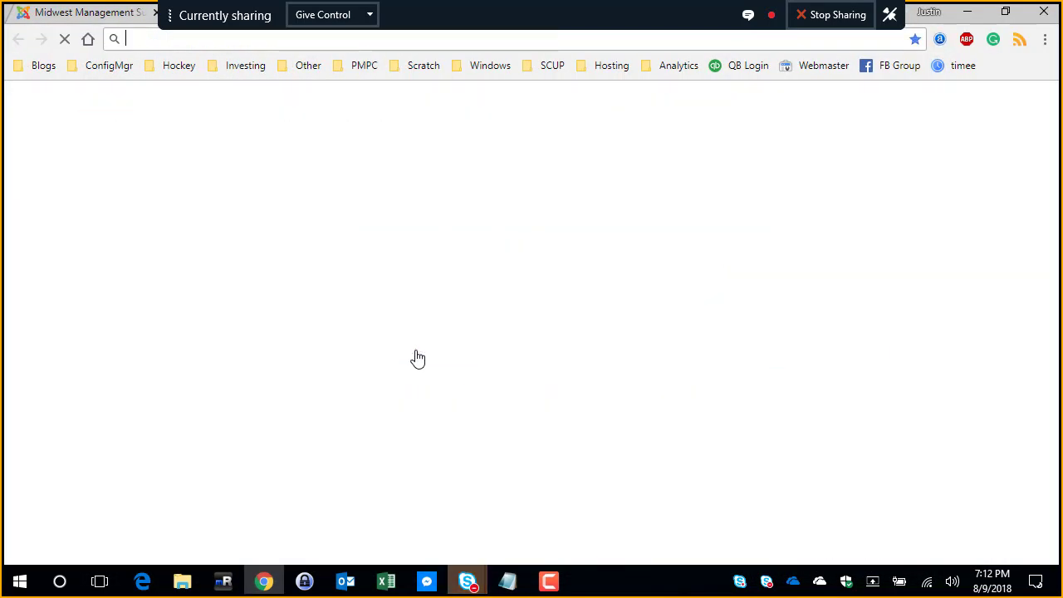
pyautogui.write('patchmypc.net')
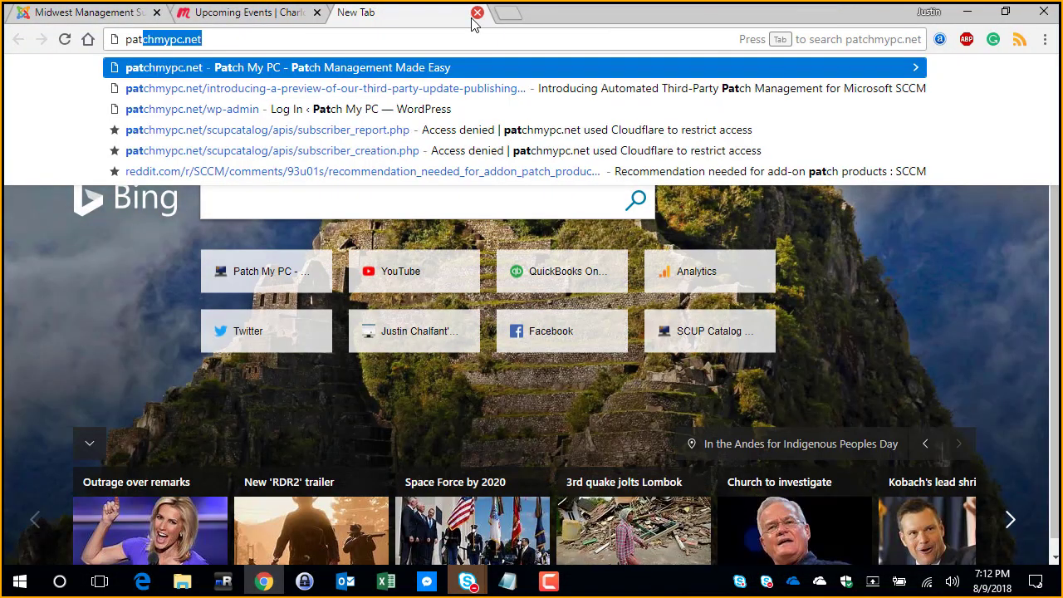
pyautogui.write('/l')
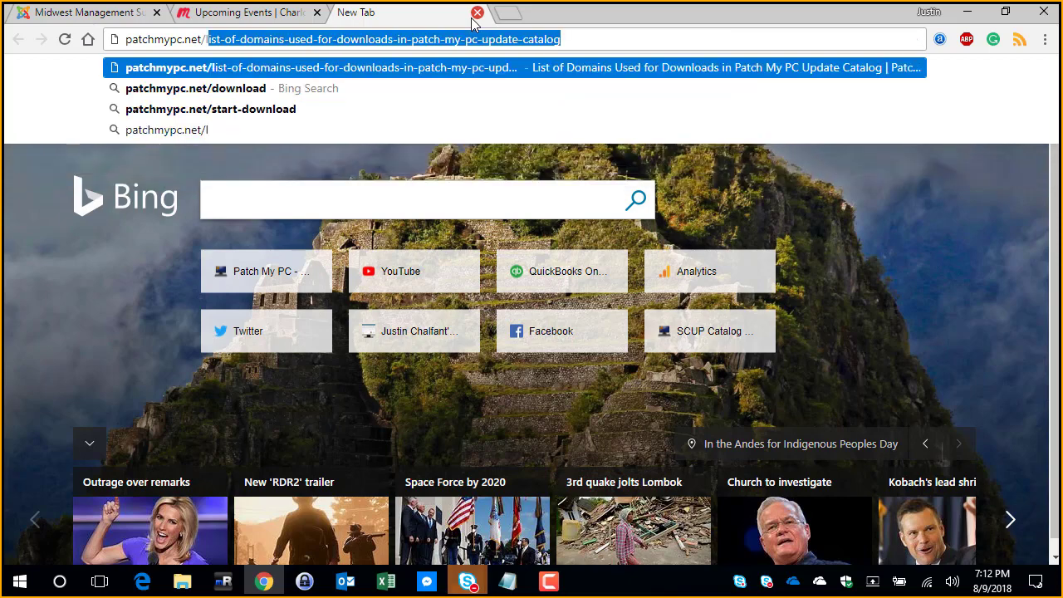
pyautogui.press('Delete')
pyautogui.press('BackSpace')
pyautogui.write('se')
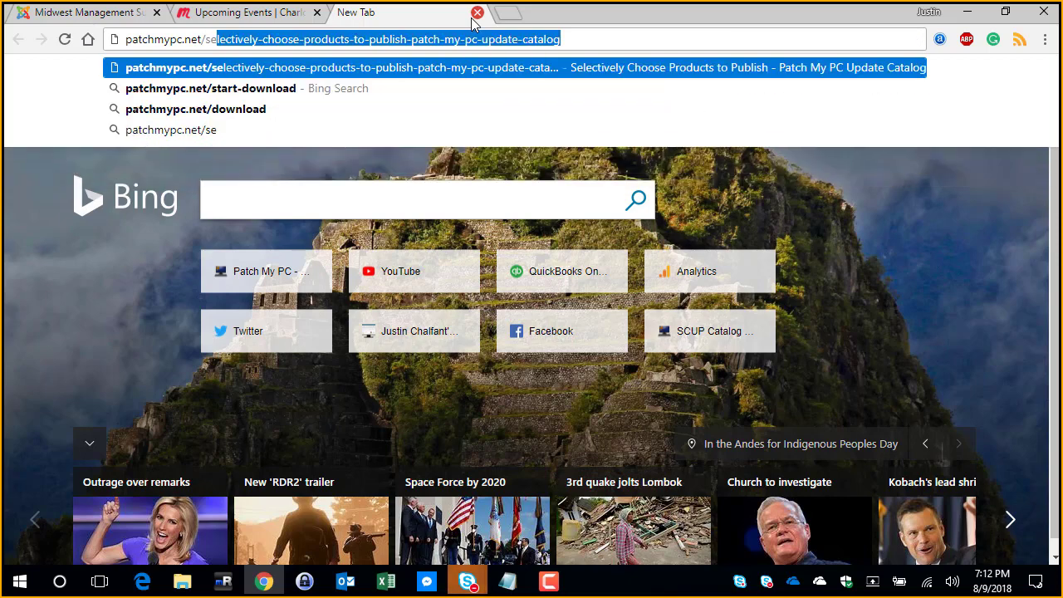
pyautogui.hotkey('ctrl', 'a')
pyautogui.press('Return')
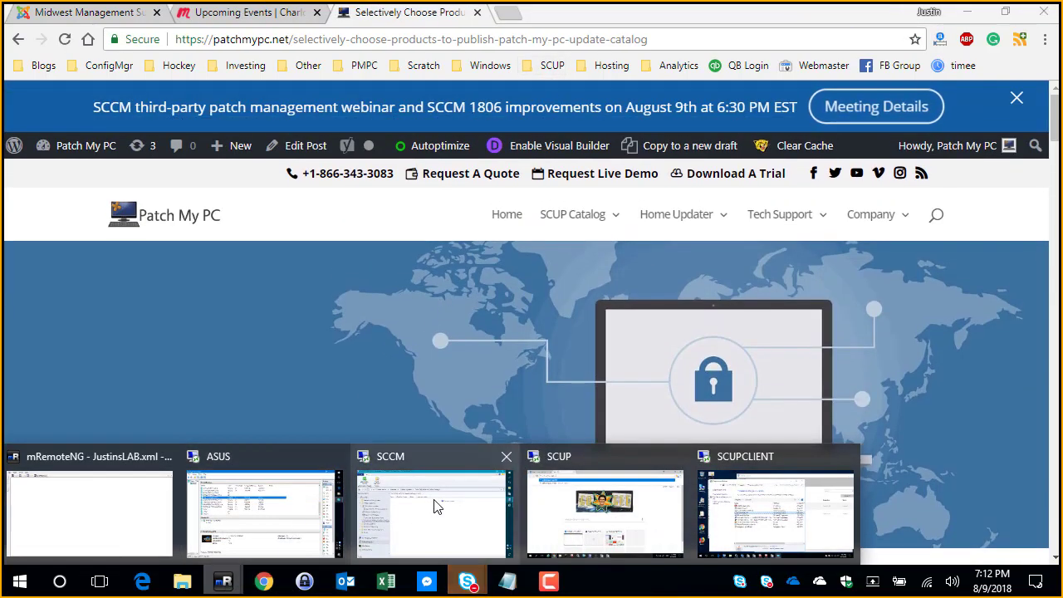
# Step: Return to the SCUP remote session and load the selectively-choose-products-to-publish page in its new browser tab
pyautogui.click(435, 503)
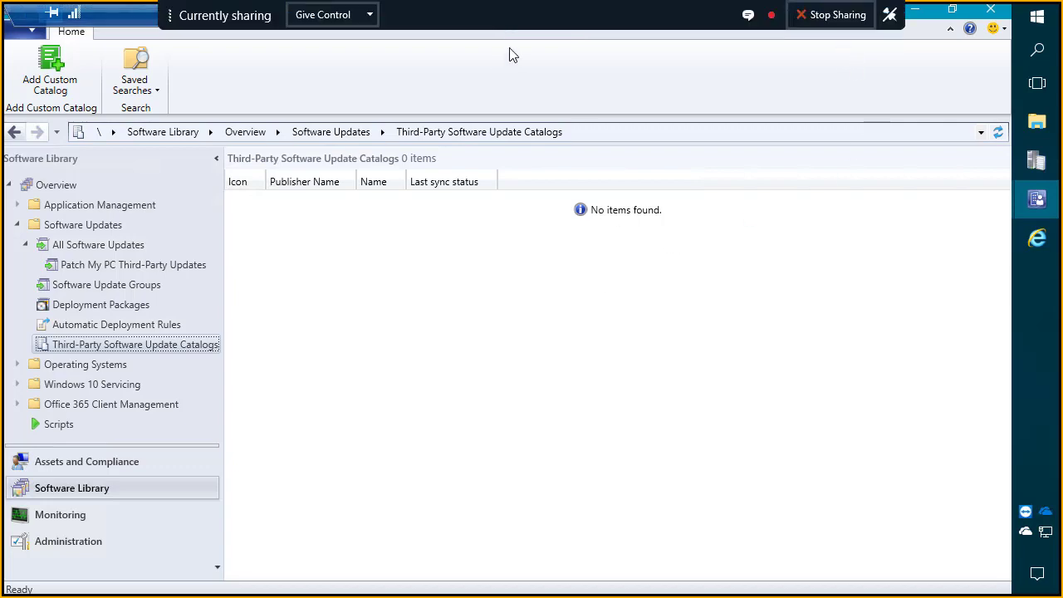
pyautogui.click(494, 18)
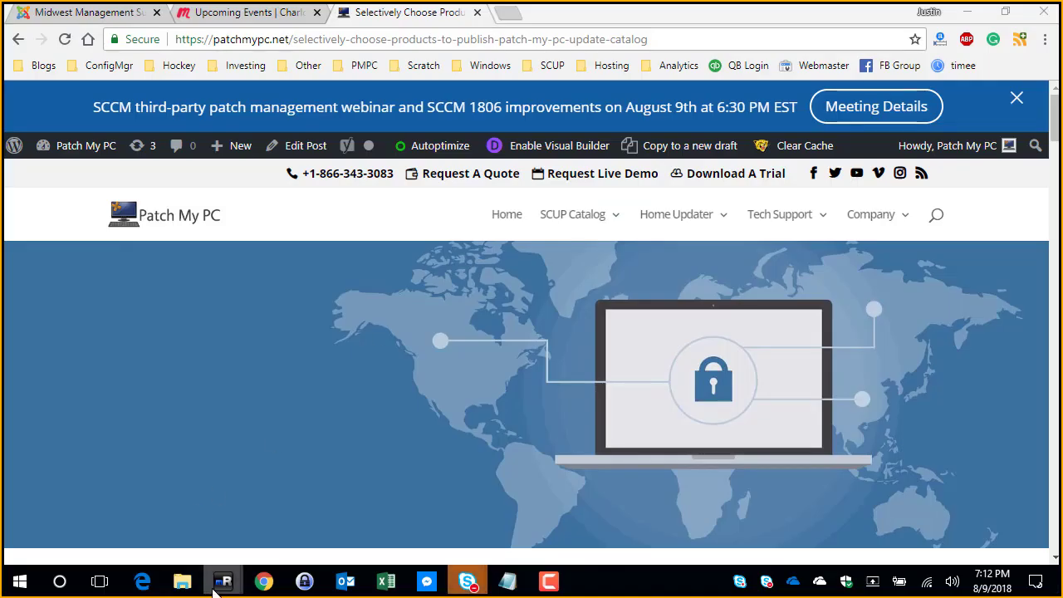
pyautogui.moveTo(225, 578)
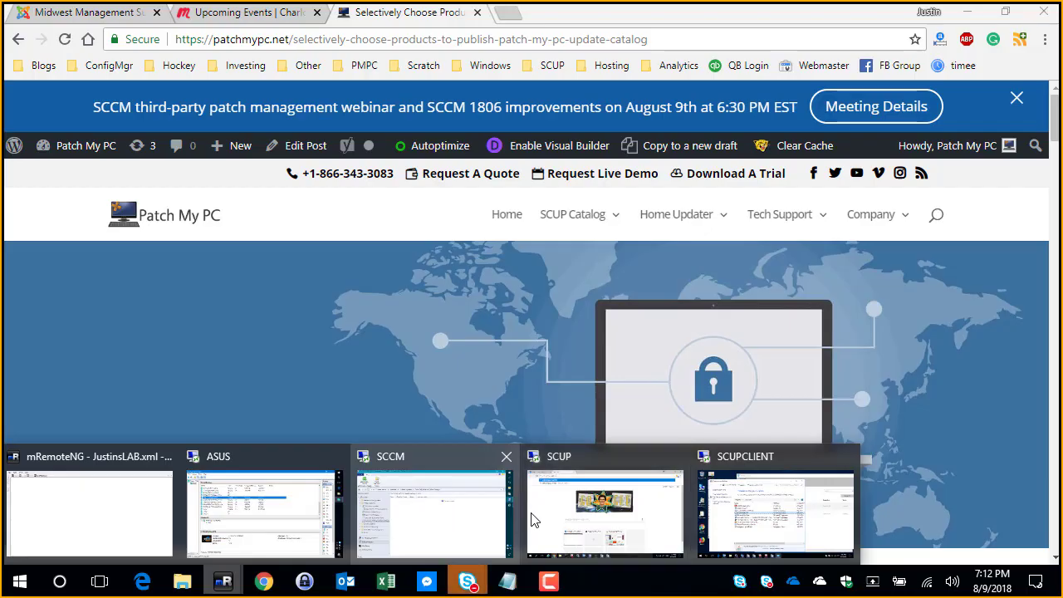
pyautogui.click(534, 521)
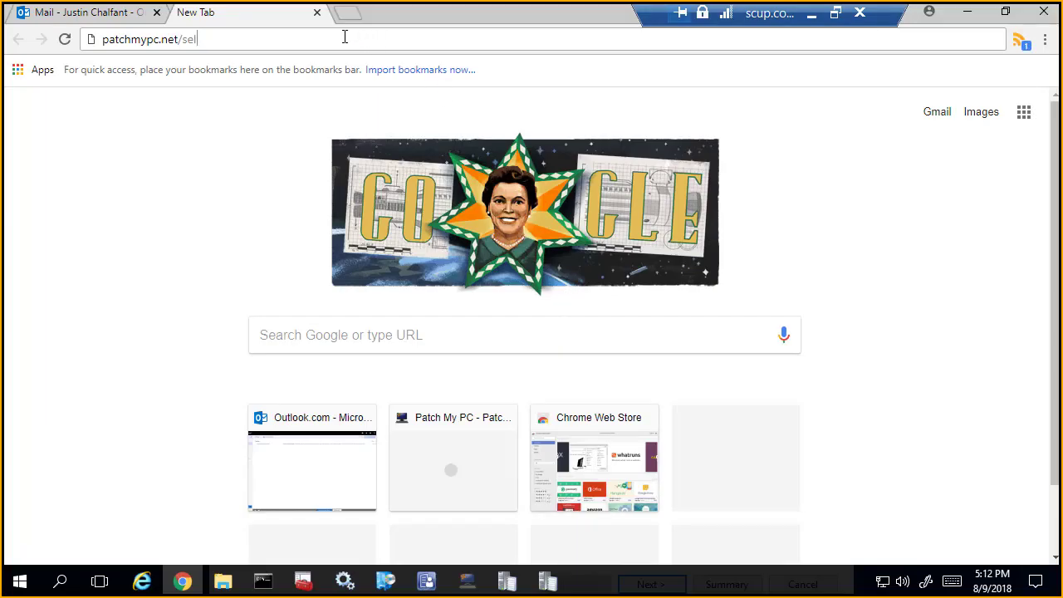
pyautogui.press('Return')
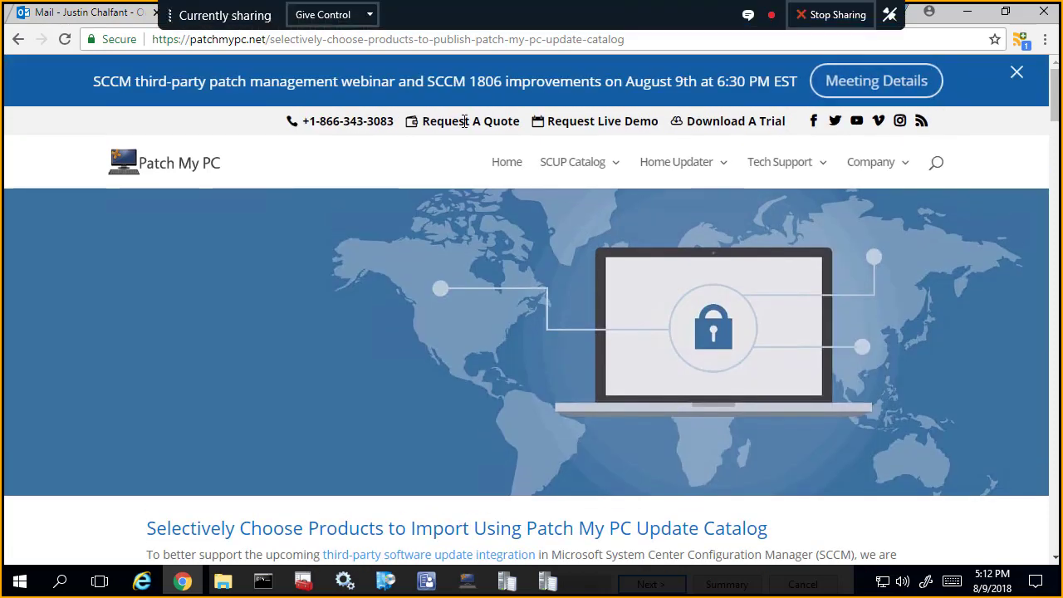
# Step: Review the article's instructions for product-specific catalog URLs and its full list of supported product filtering parameters
pyautogui.scroll(-7, 460, 176)
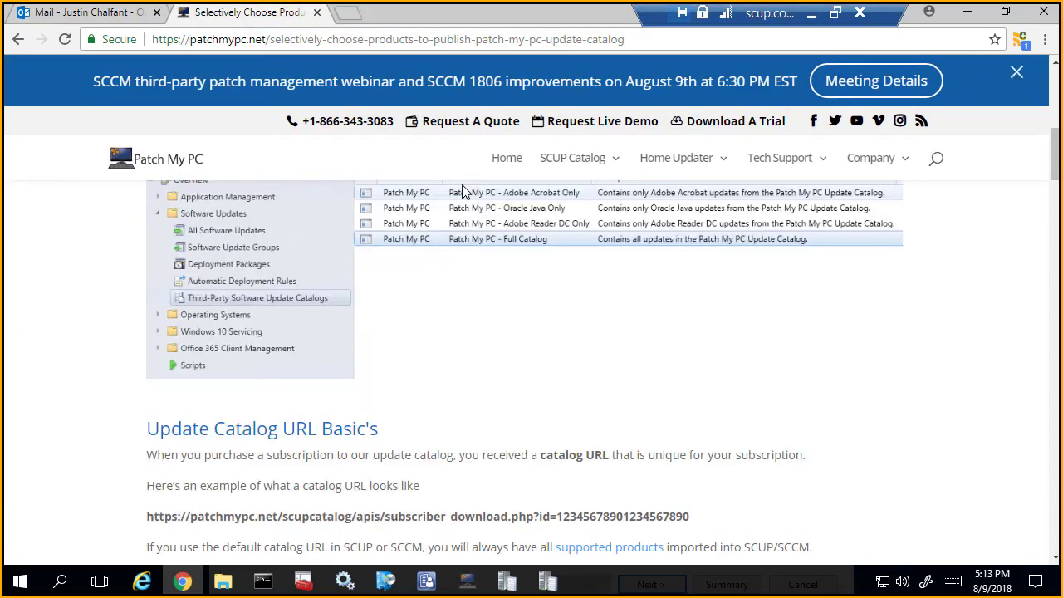
pyautogui.scroll(-4, 458, 218)
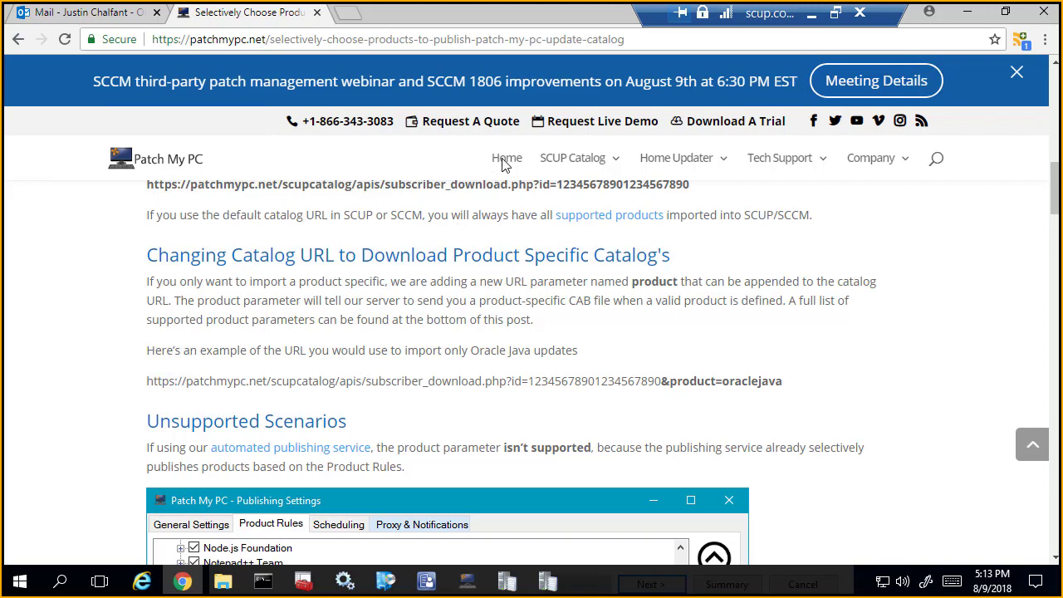
pyautogui.scroll(-11, 458, 257)
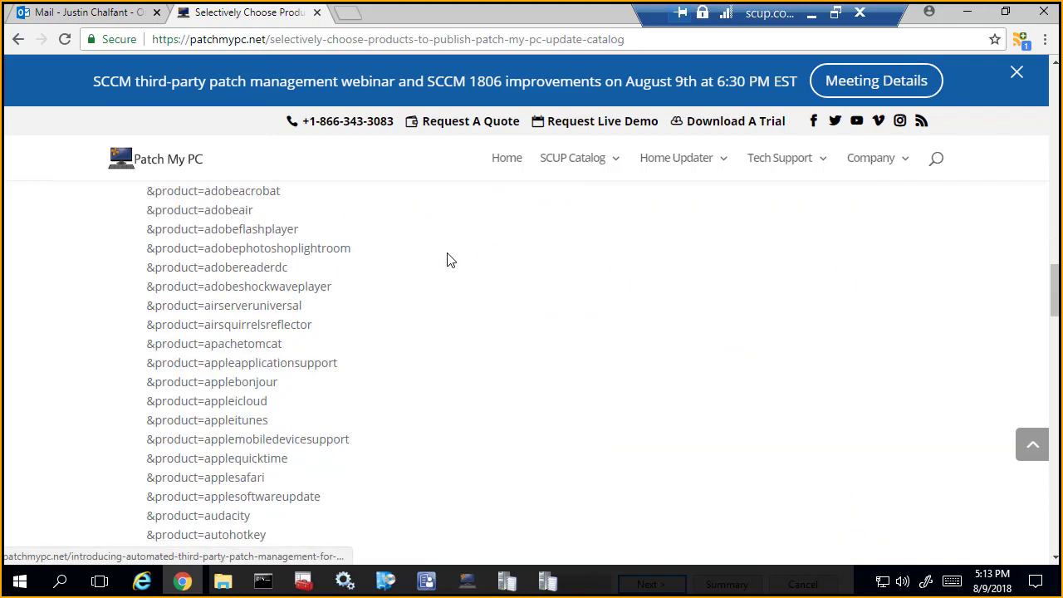
pyautogui.scroll(2, 363, 253)
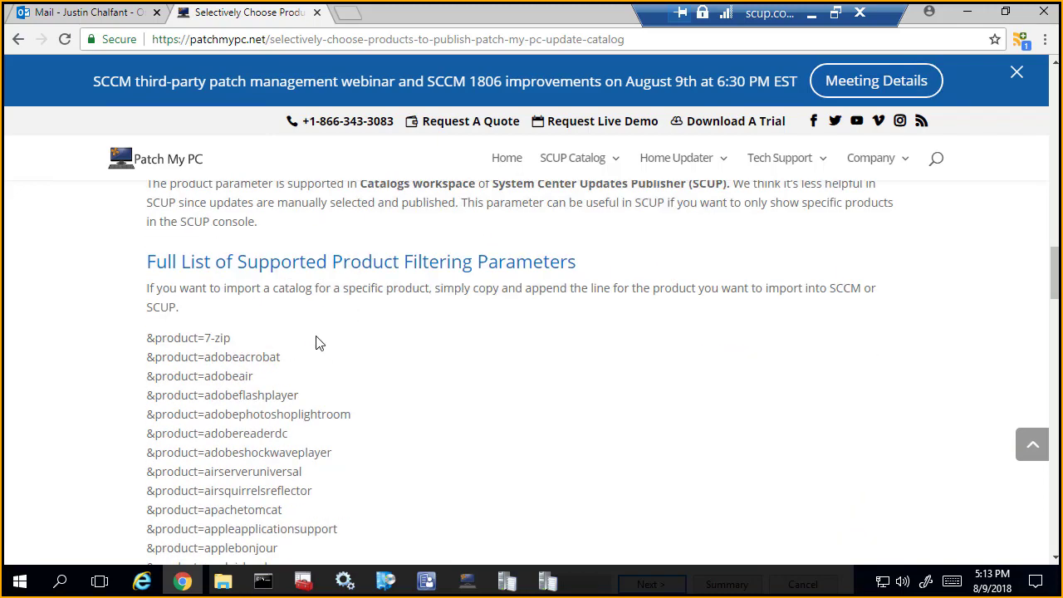
pyautogui.scroll(-3, 233, 432)
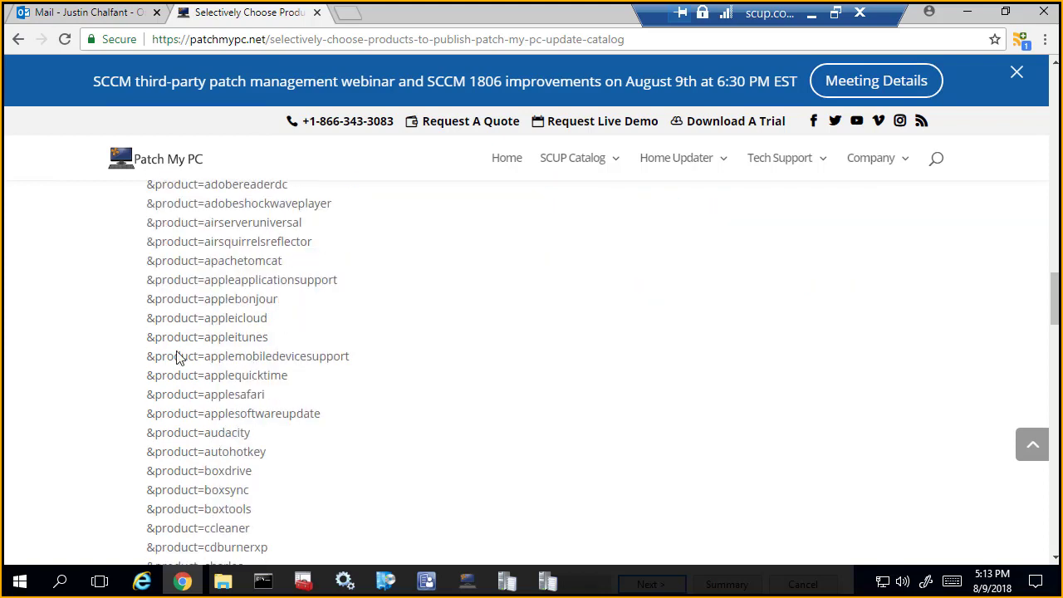
pyautogui.scroll(-3, 246, 356)
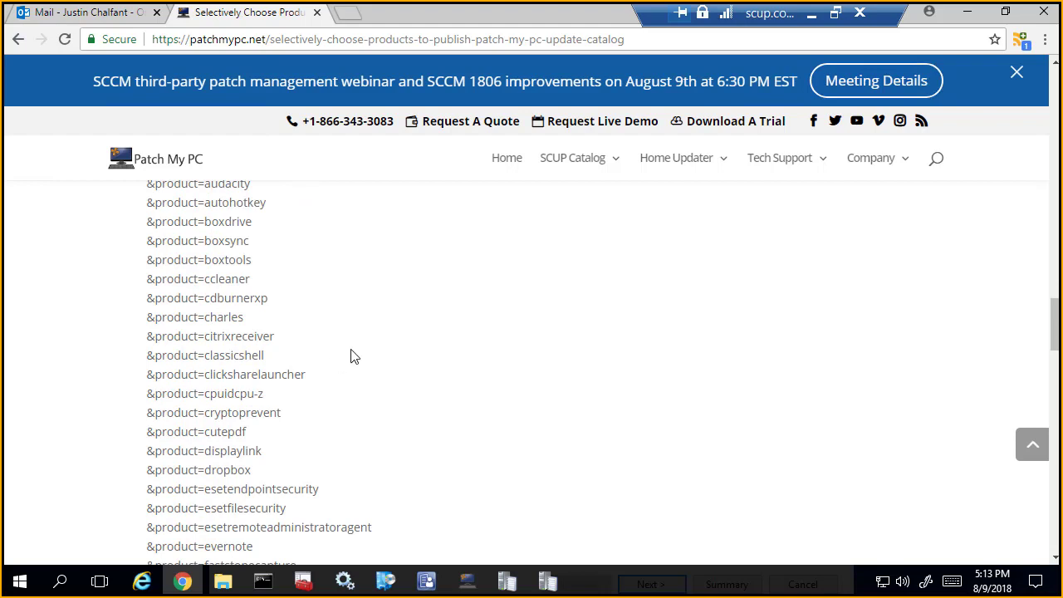
# Step: Find "ccl" on the page, copy the &product=ccleaner parameter, and append it to the wizard's Download URL
pyautogui.hotkey('ctrl', 'f')
pyautogui.write('ccl')
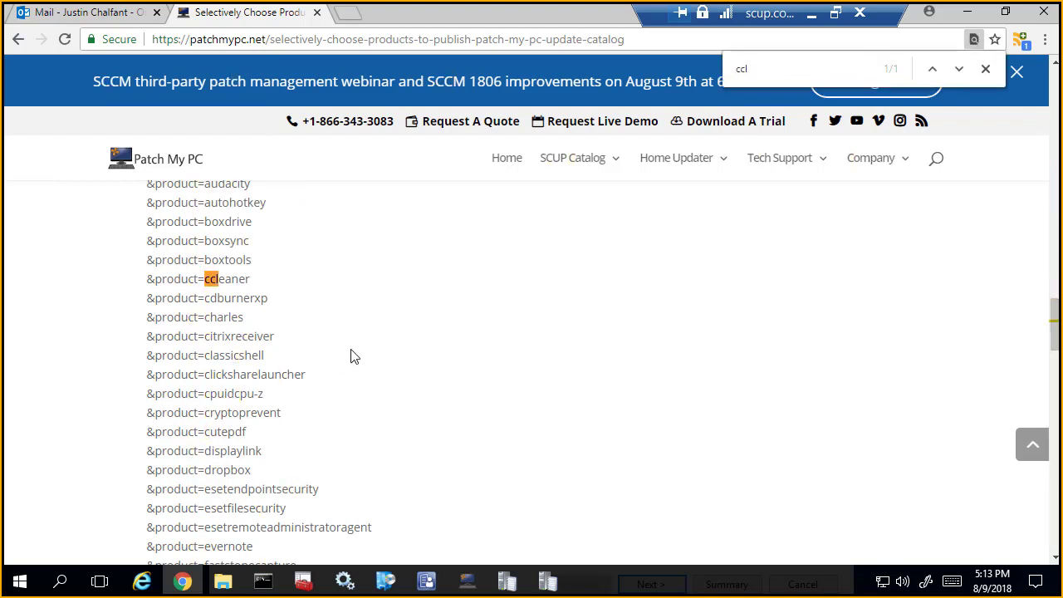
pyautogui.moveTo(309, 295); pyautogui.dragTo(169, 280)
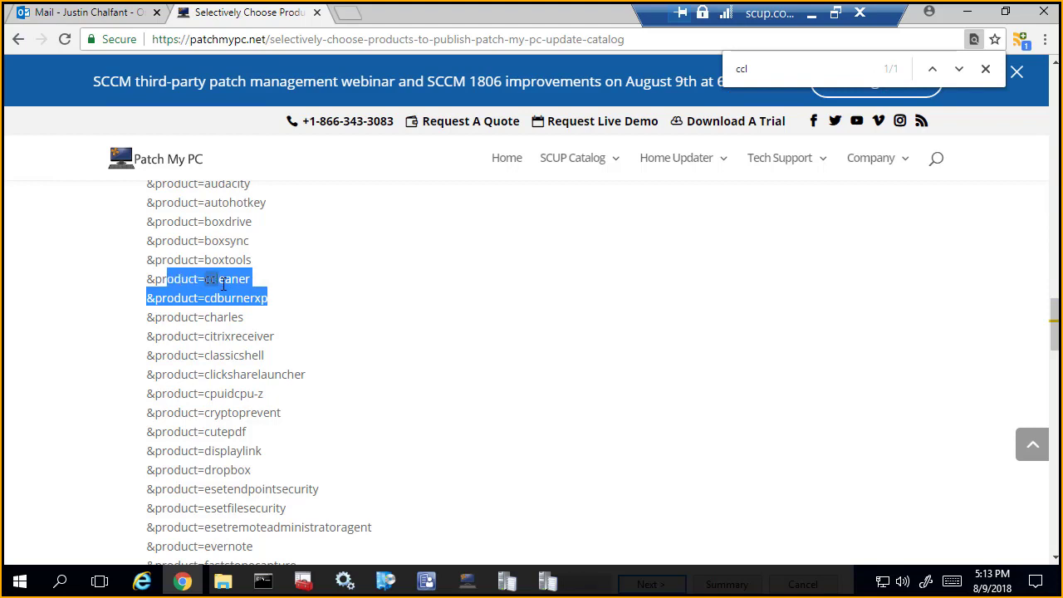
pyautogui.moveTo(259, 283); pyautogui.dragTo(151, 280)
pyautogui.hotkey('ctrl', 'c')
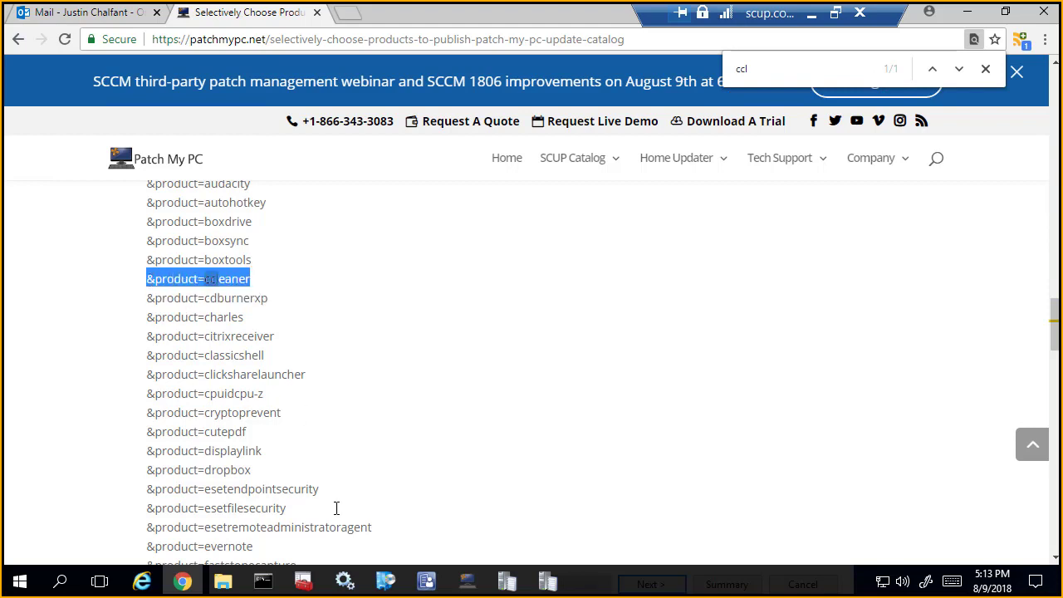
pyautogui.moveTo(432, 578)
pyautogui.click(558, 503)
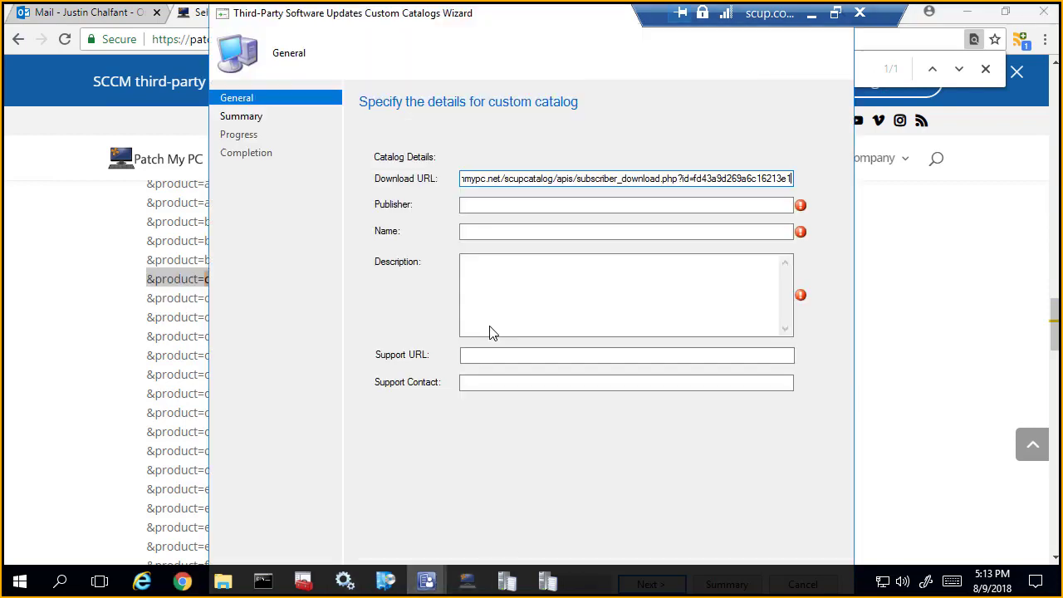
pyautogui.hotkey('ctrl', 'v')
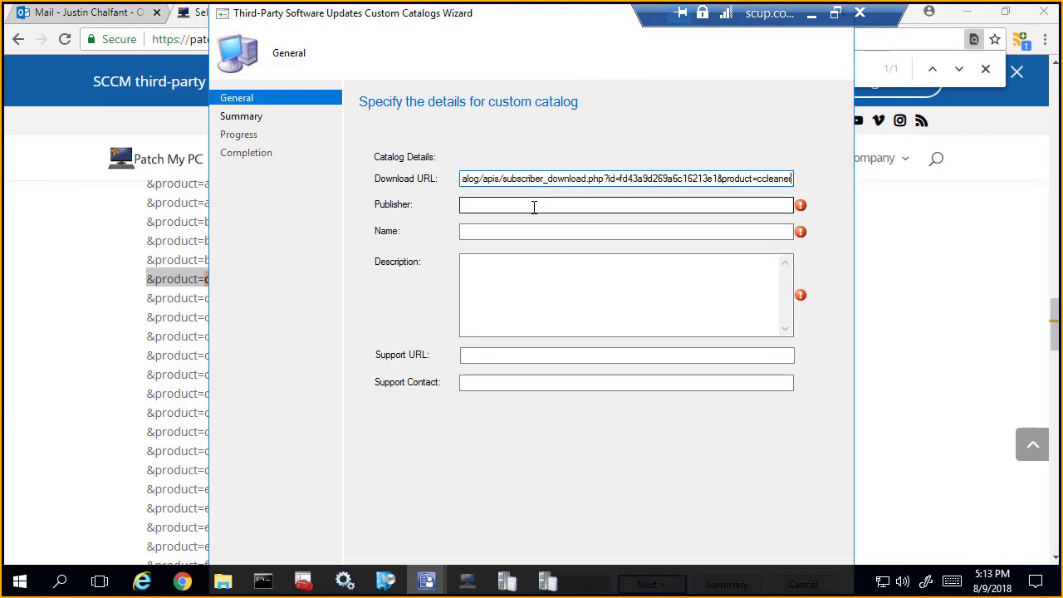
# Step: Set the catalog's publisher to Patch My PC, name to Patch My PC - CCleaner, and description to Patch My PC ccleaner
pyautogui.click(316, 234)
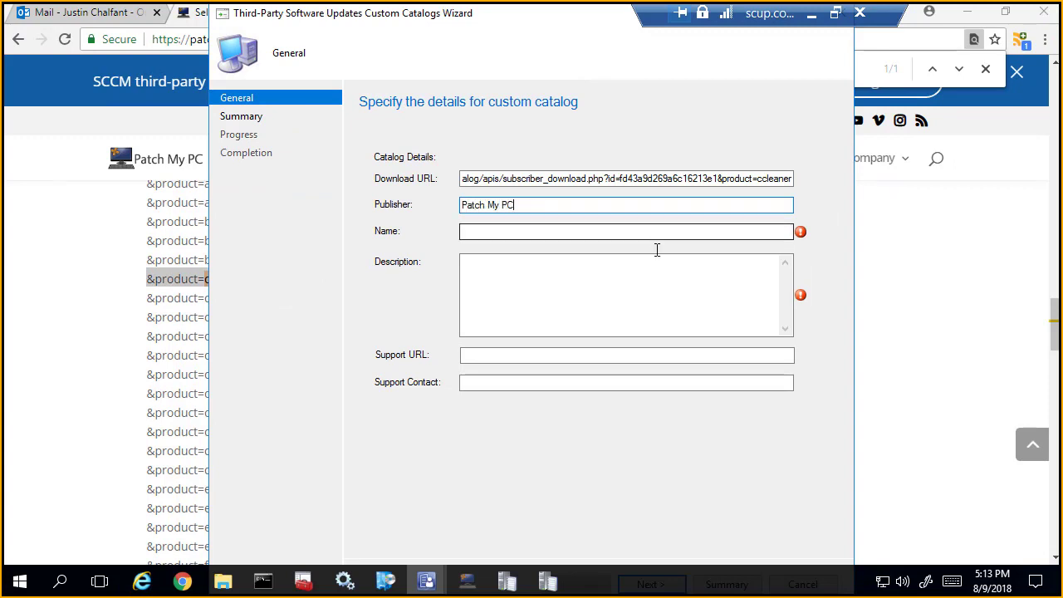
pyautogui.hotkey('ctrl', 'a')
pyautogui.hotkey('ctrl', 'c')
pyautogui.click(600, 232)
pyautogui.hotkey('ctrl', 'v')
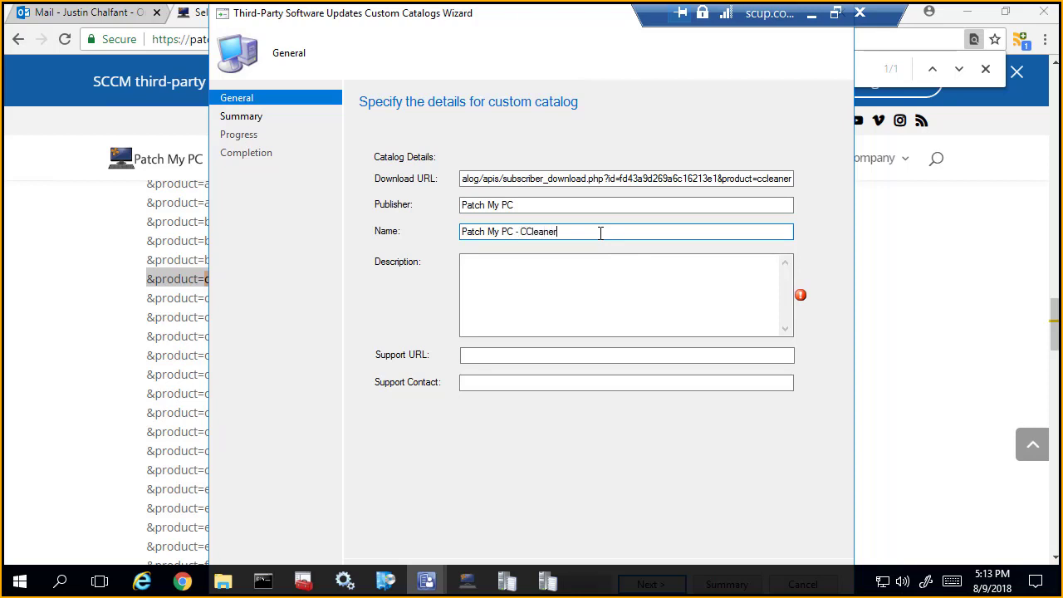
pyautogui.press('Tab')
pyautogui.hotkey('ctrl', 'v')
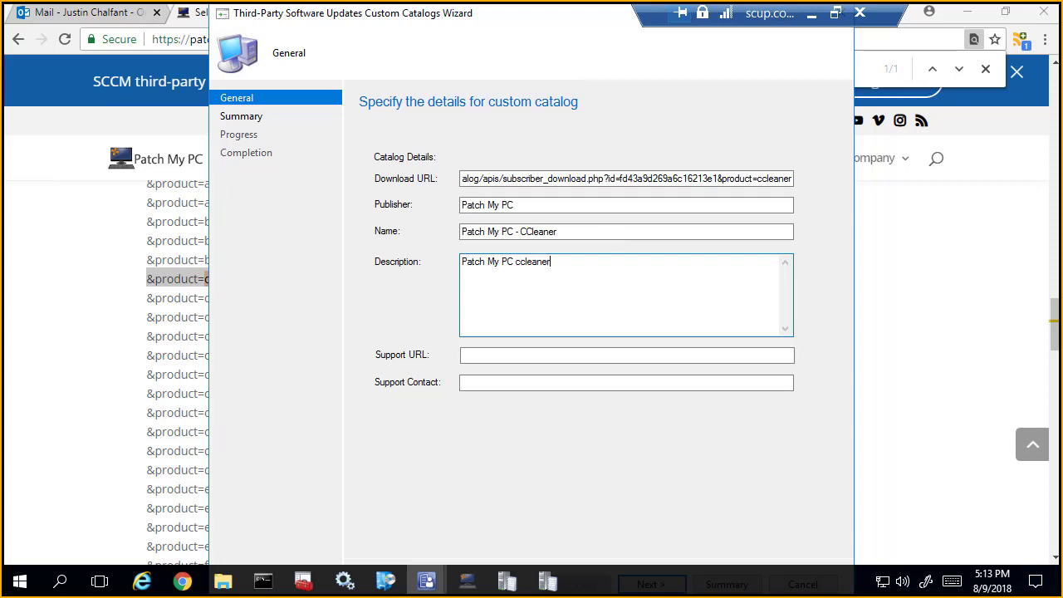
# Step: Dock the remote desktop's taskbar along the screen's right edge and run the custom catalog wizard through to completion
pyautogui.click(604, 585)
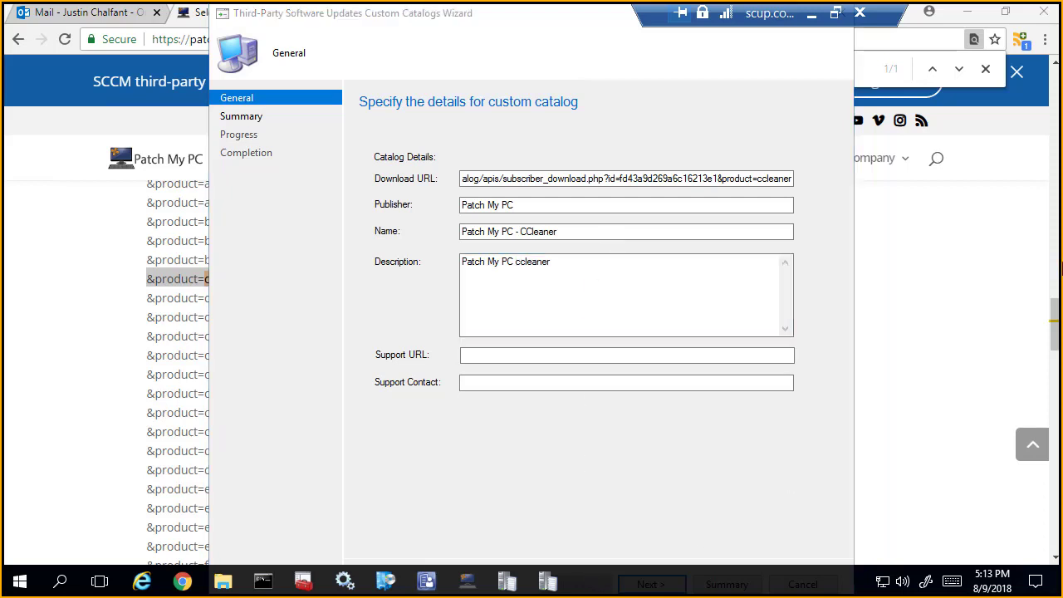
pyautogui.rightClick(787, 578)
pyautogui.click(764, 581)
pyautogui.moveTo(753, 591); pyautogui.dragTo(996, 434)
pyautogui.click(639, 582)
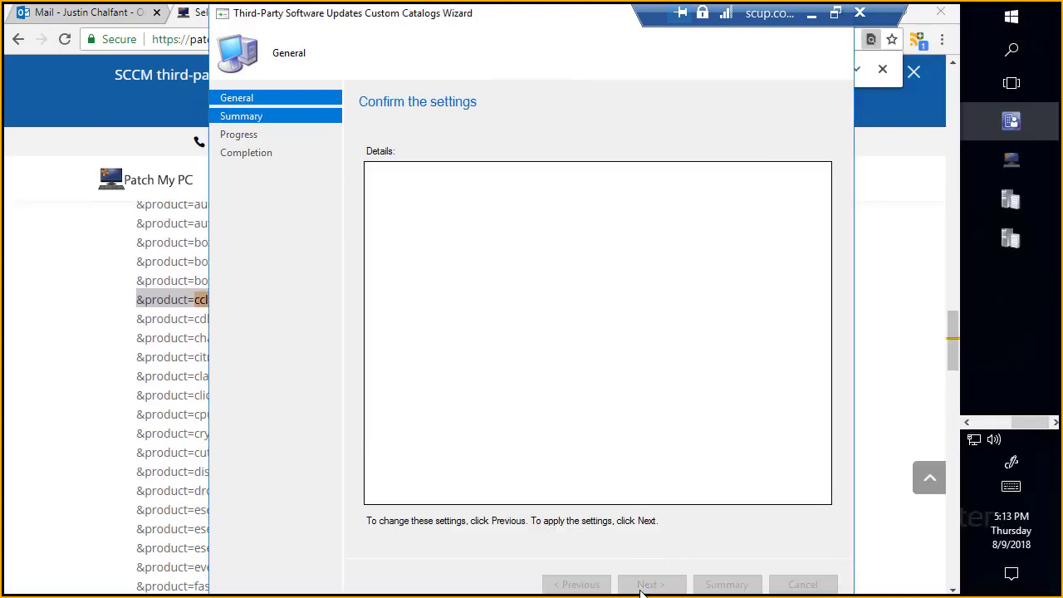
pyautogui.click(643, 584)
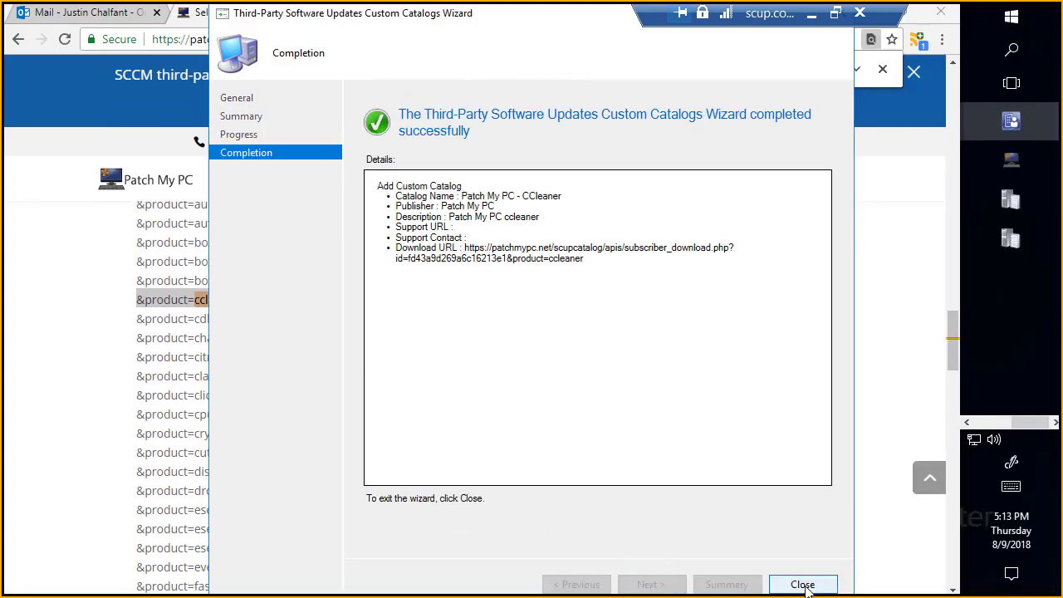
# Step: Close the finished custom catalog wizard, put the browser out of view, and quit the Publishing Settings window without saving
pyautogui.click(802, 585)
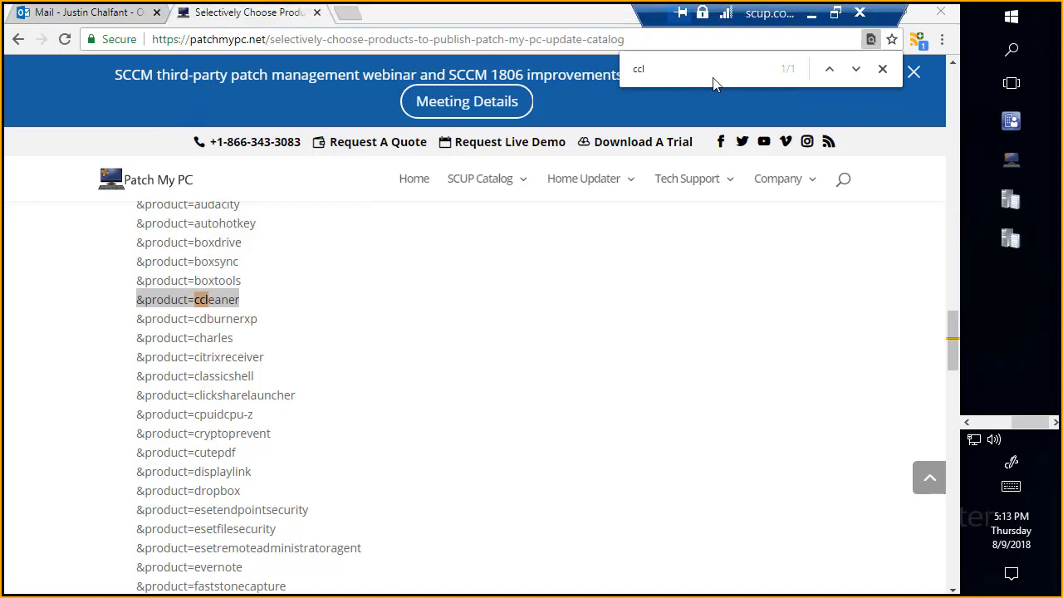
pyautogui.click(865, 15)
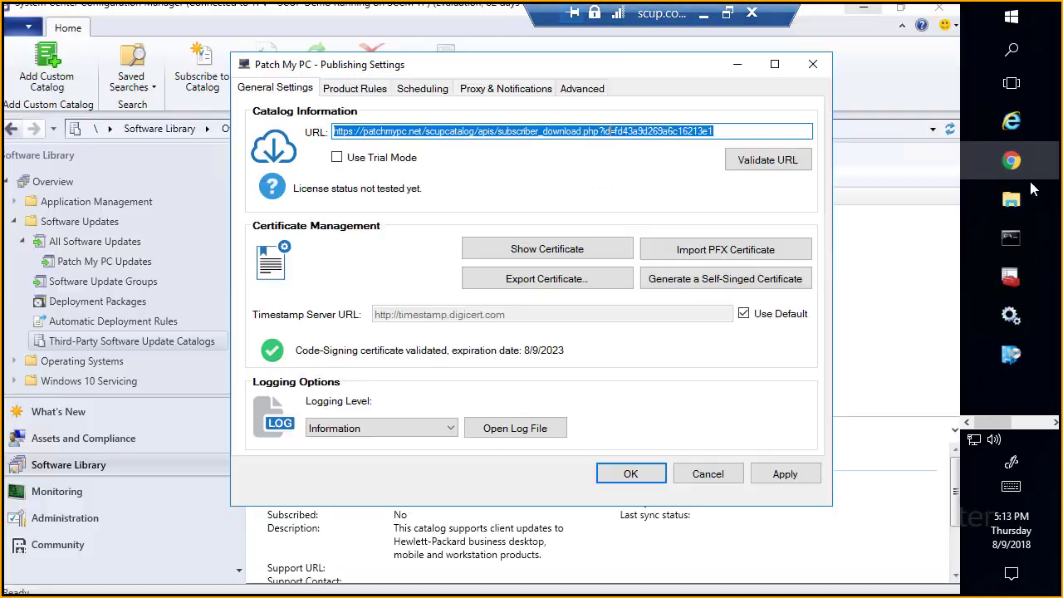
pyautogui.click(813, 65)
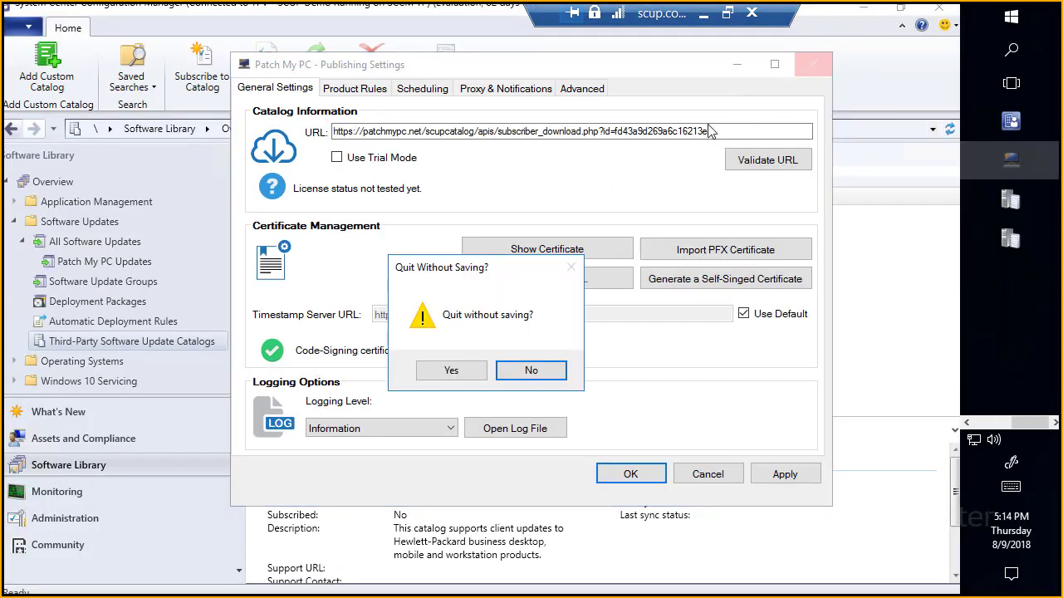
pyautogui.click(451, 370)
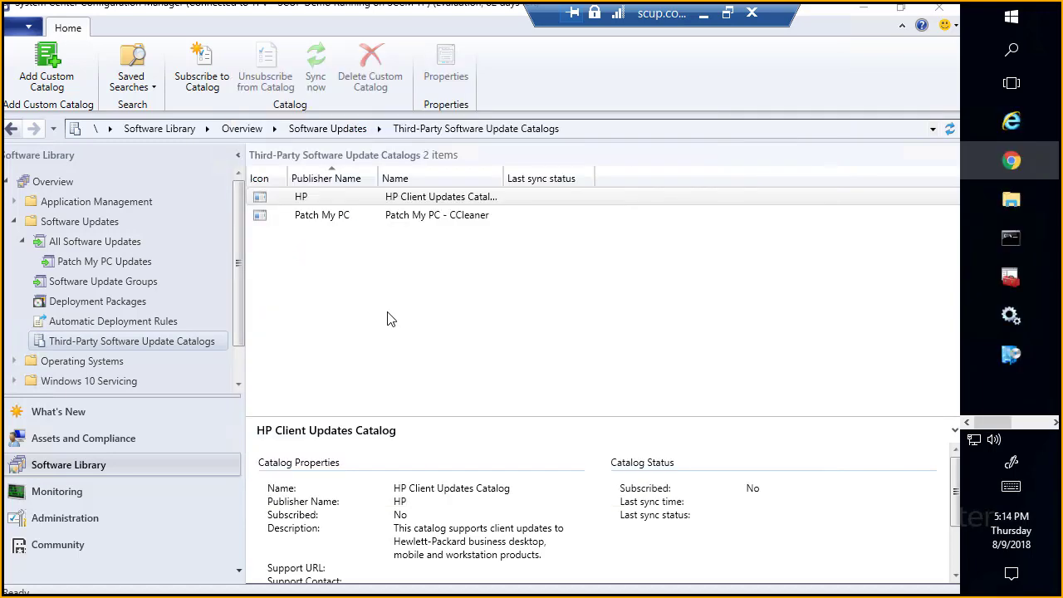
# Step: Start a subscription to the Patch My PC - CCleaner catalog and download the catalog
pyautogui.click(347, 218)
pyautogui.rightClick(284, 217)
pyautogui.click(287, 229)
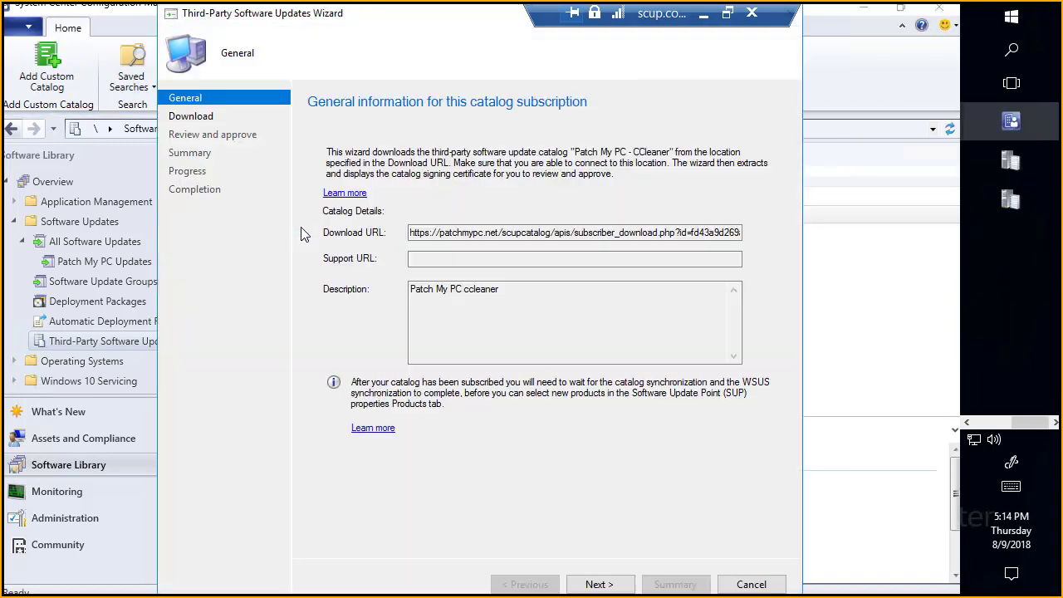
pyautogui.click(588, 584)
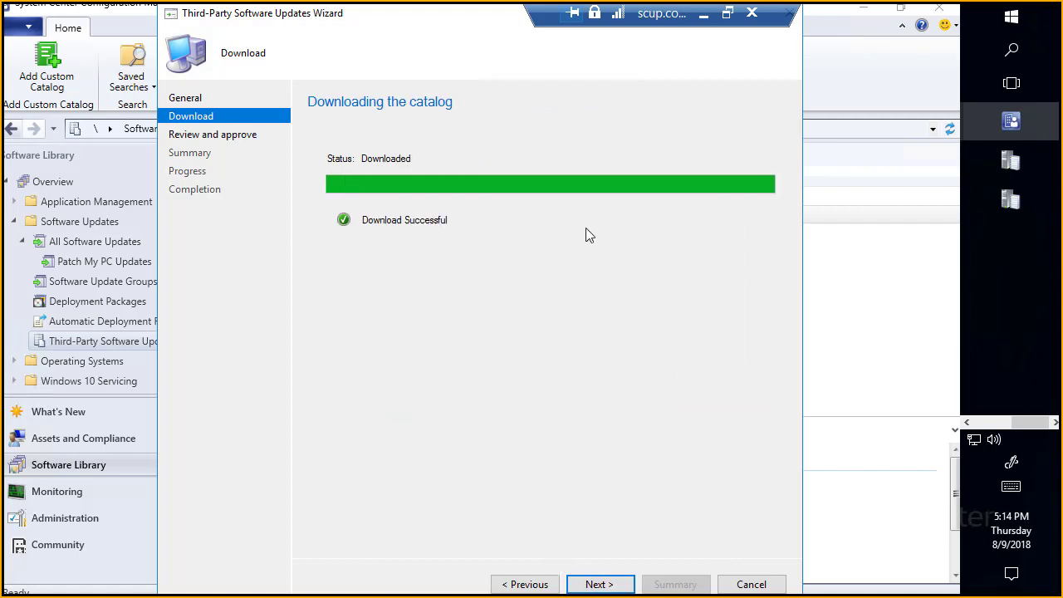
# Step: Review the catalog signing certificate and its certification path, and confirm that the approval message has been read and understood
pyautogui.click(599, 584)
pyautogui.click(387, 243)
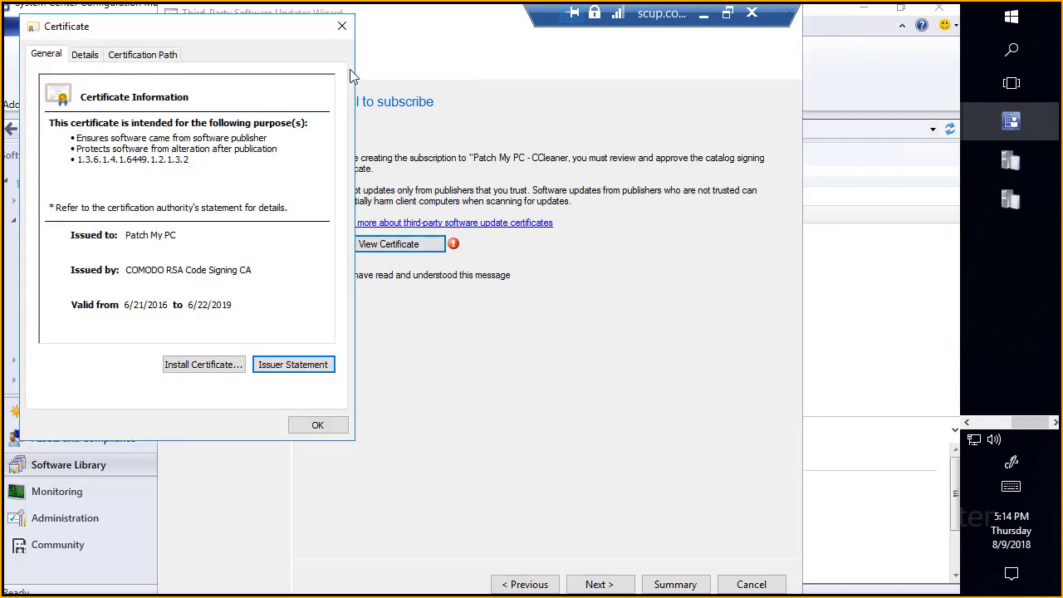
pyautogui.click(145, 55)
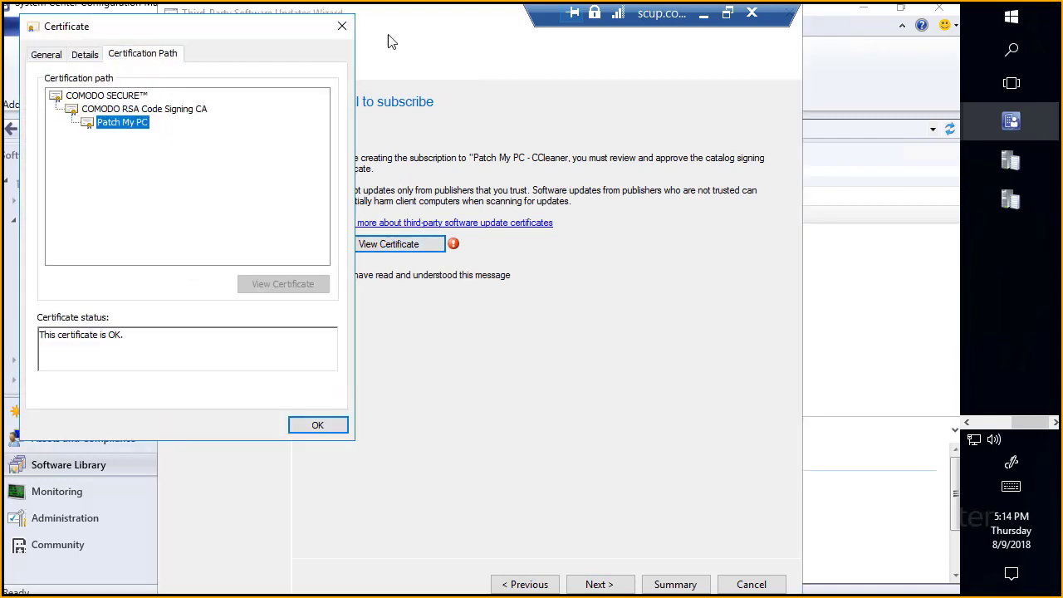
pyautogui.click(341, 26)
pyautogui.click(398, 278)
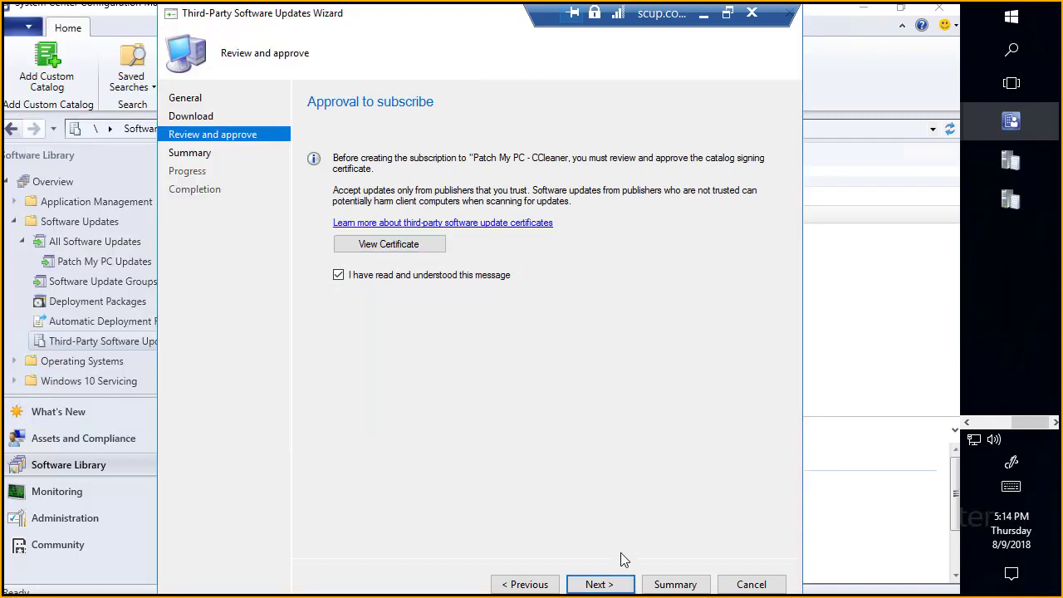
# Step: Confirm the CCleaner catalog subscription settings, finish the wizard, and select the subscribed catalog to show its details
pyautogui.click(611, 586)
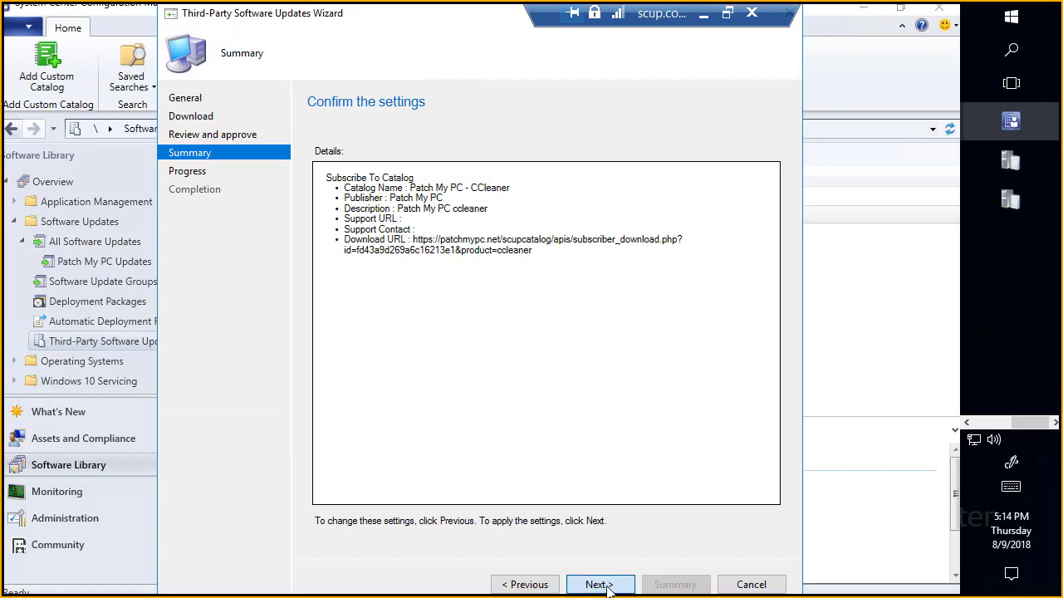
pyautogui.click(600, 584)
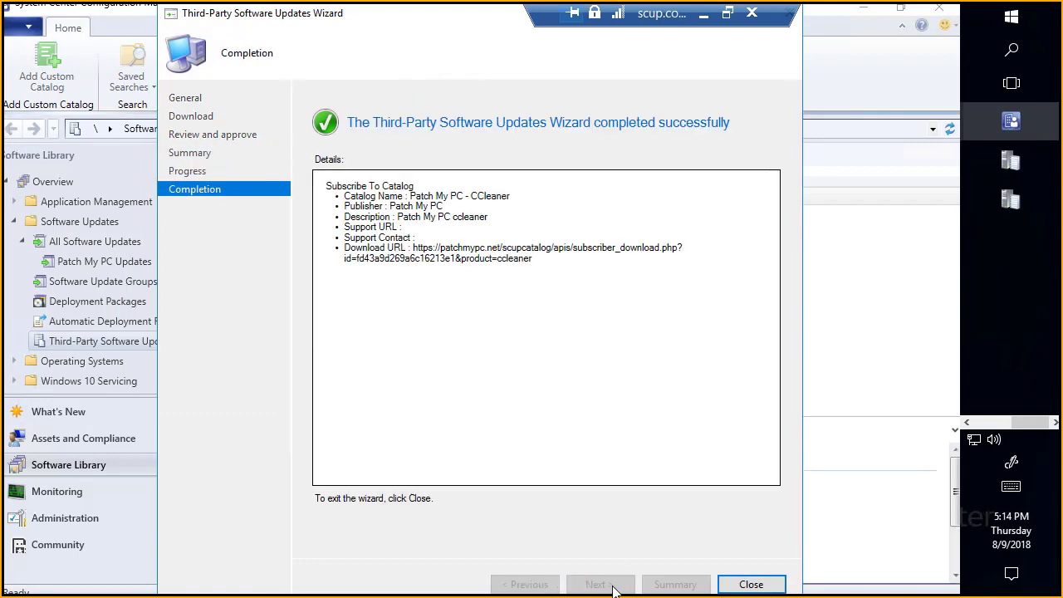
pyautogui.click(751, 585)
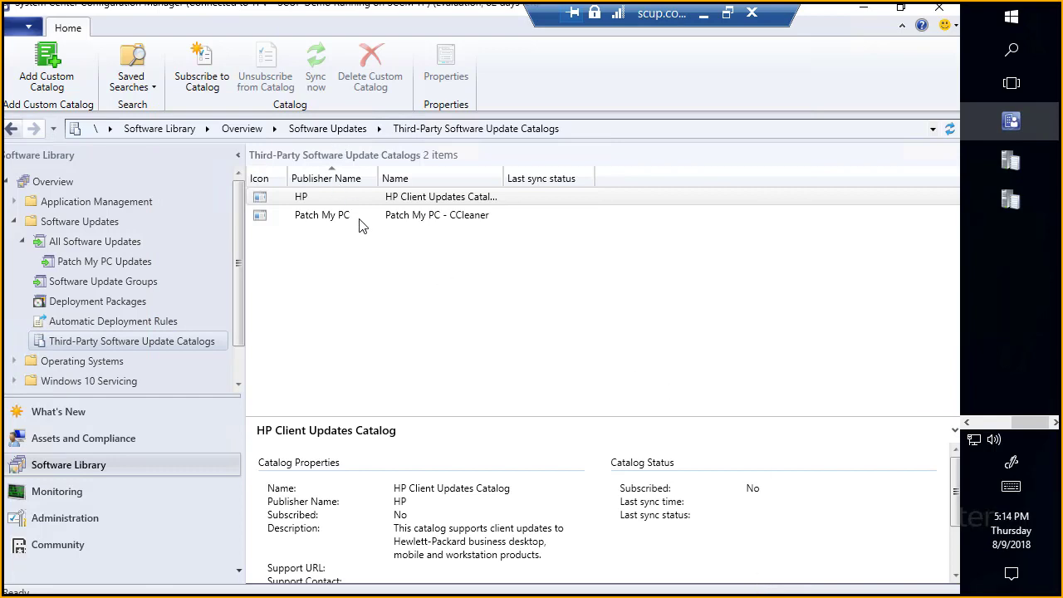
pyautogui.click(362, 221)
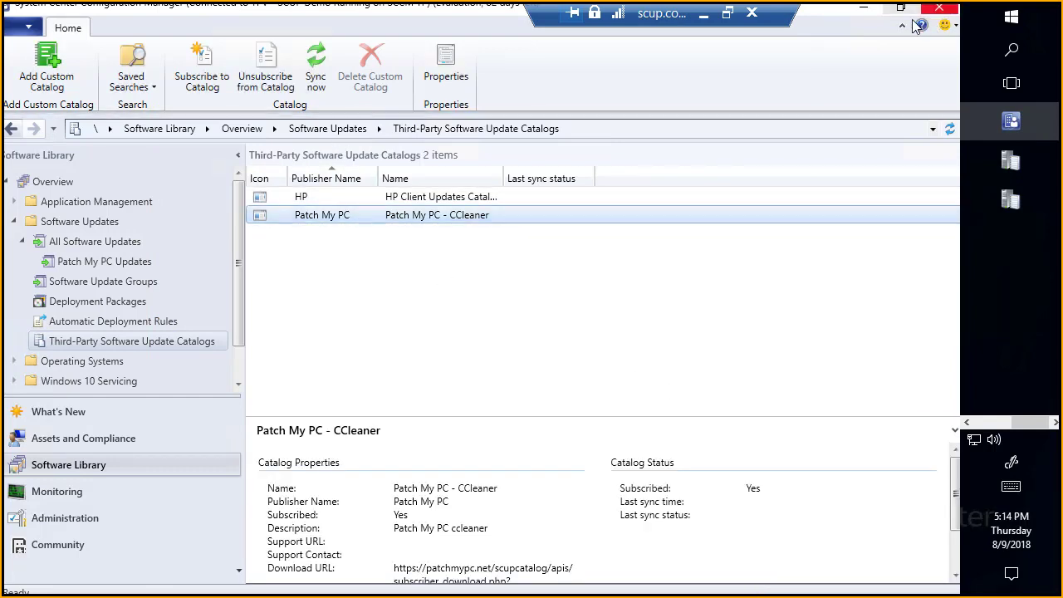
# Step: Open SMS_ISVUPDATES_SYNCAGENT.log from the Server Logs folder and check the CCleaner catalog synchronization
pyautogui.click(870, 10)
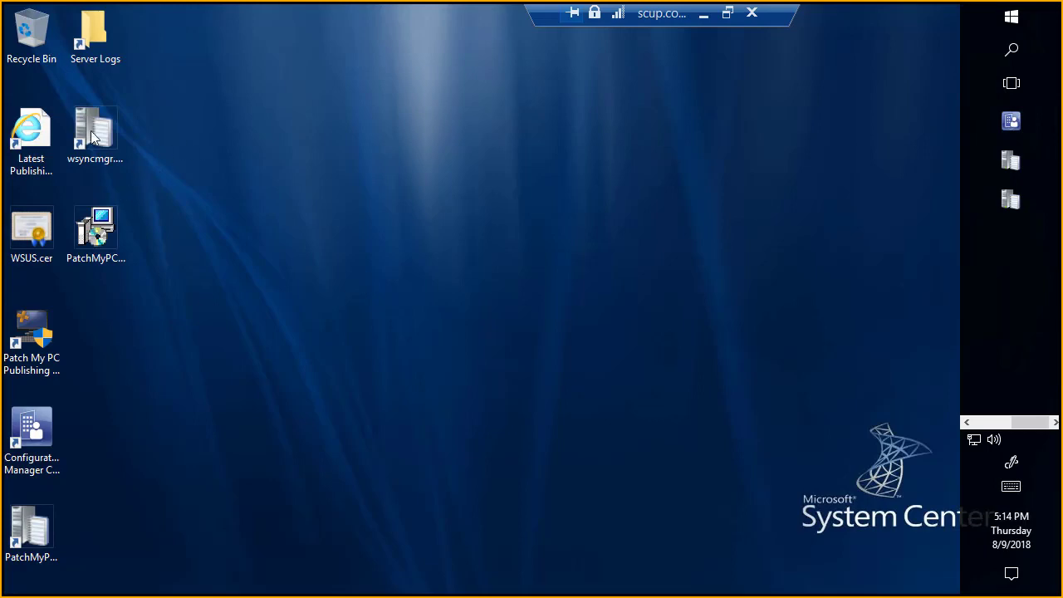
pyautogui.click(46, 519)
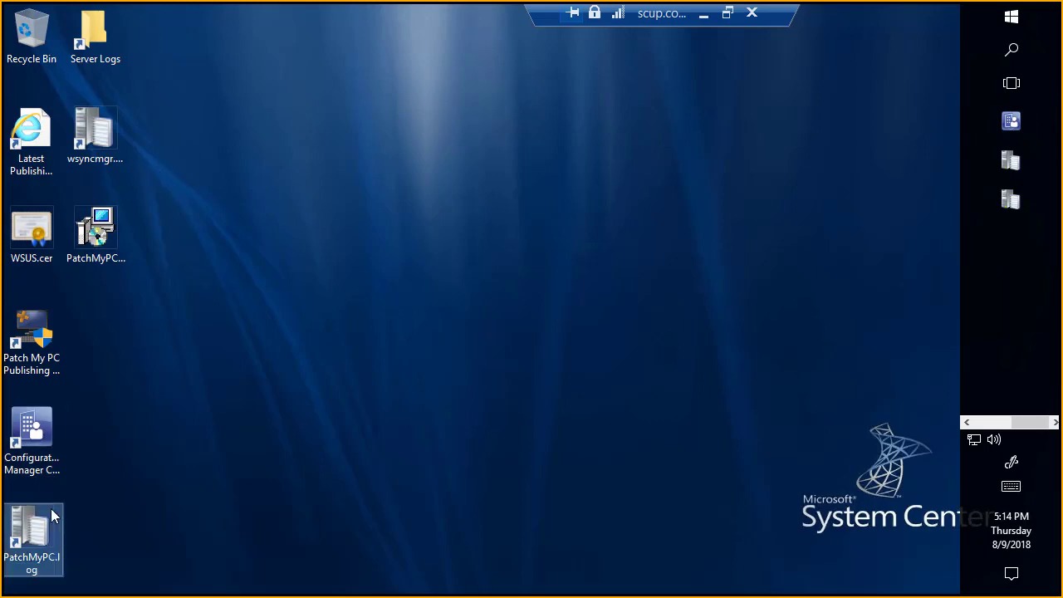
pyautogui.doubleClick(101, 39)
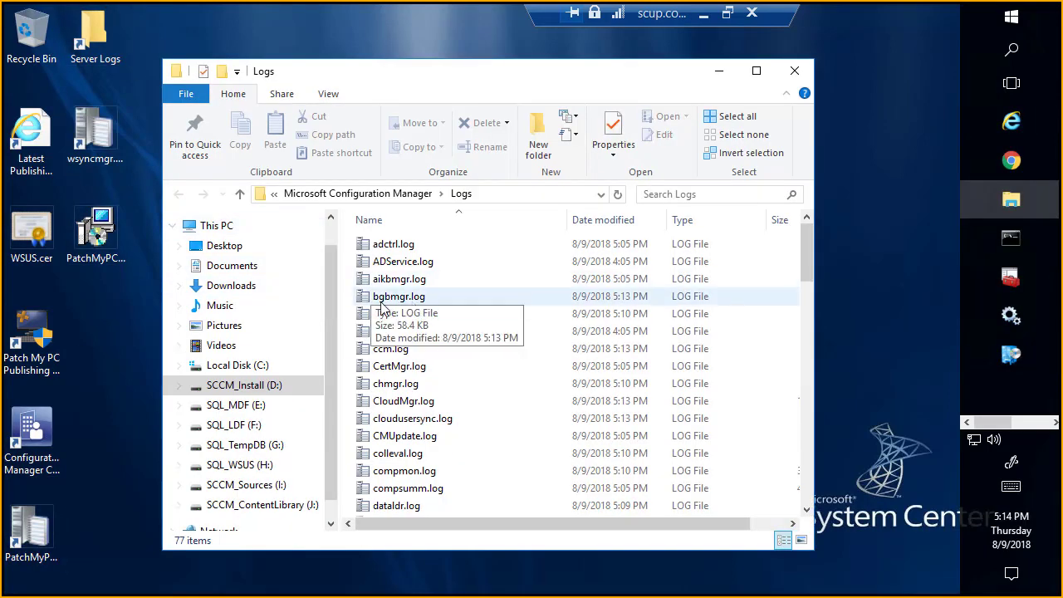
pyautogui.click(383, 299)
pyautogui.write('sms')
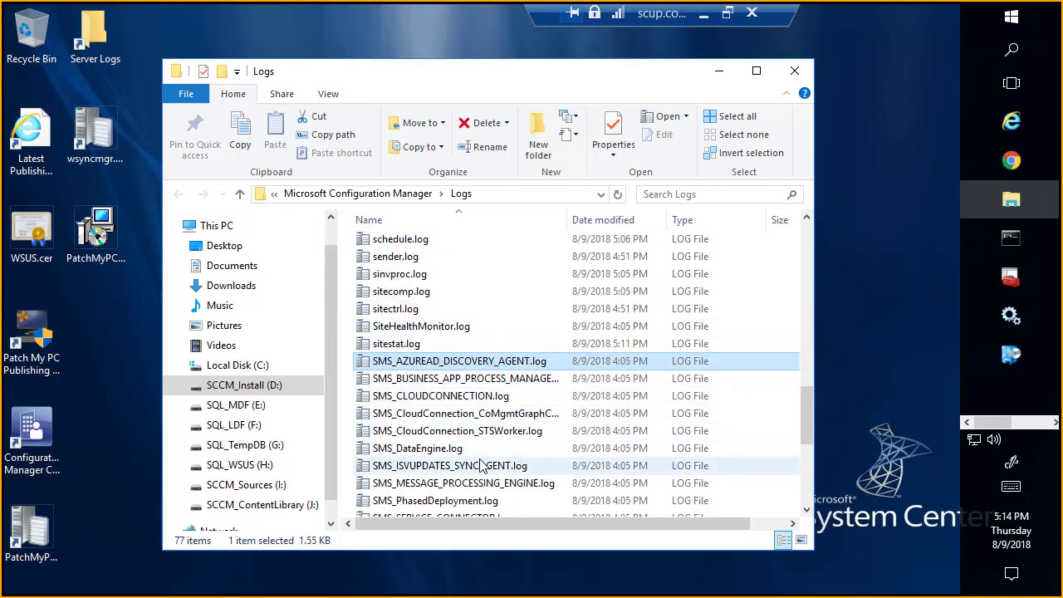
pyautogui.scroll(-1, 479, 460)
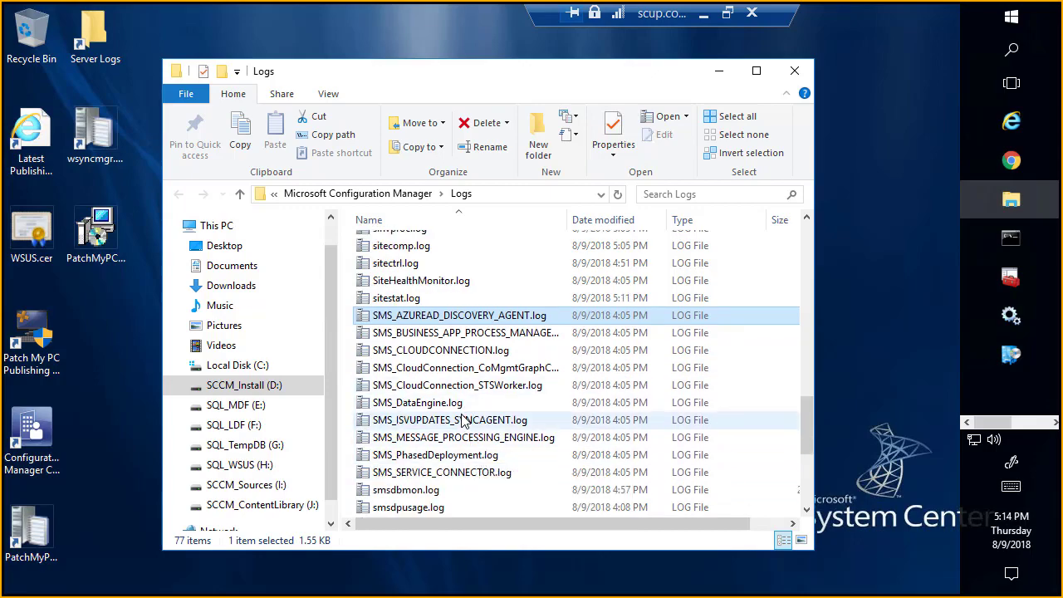
pyautogui.click(463, 421)
pyautogui.doubleClick(463, 421)
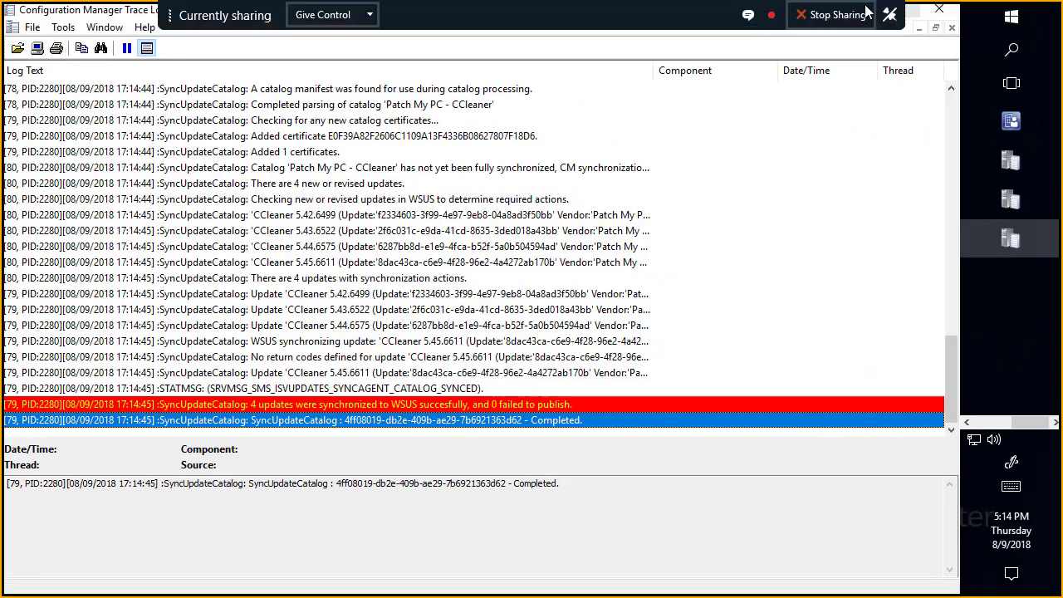
# Step: Return to the Configuration Manager console and initiate a site-wide synchronization of software updates
pyautogui.click(1012, 132)
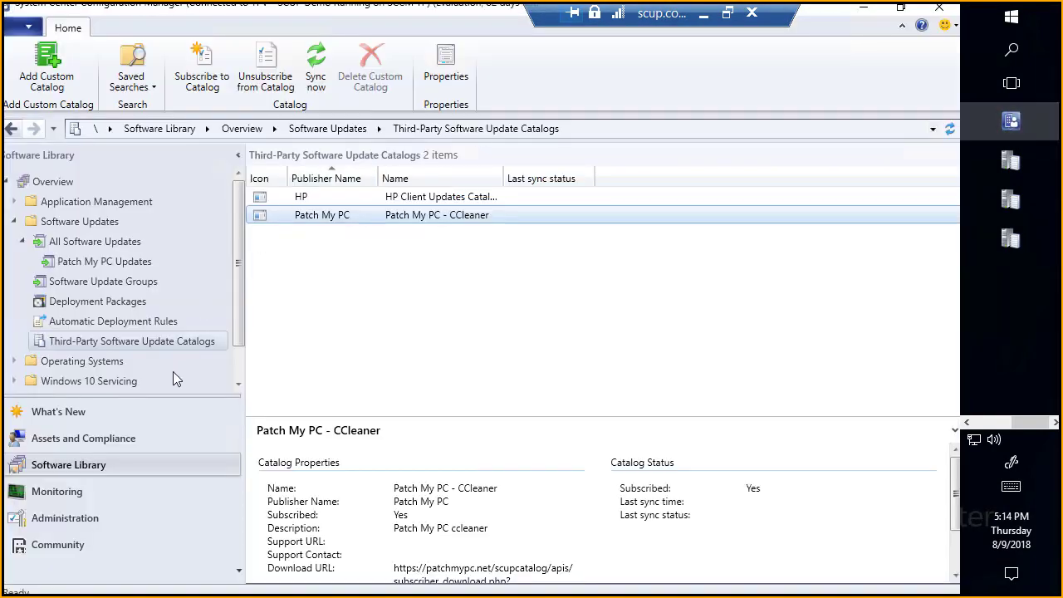
pyautogui.rightClick(73, 246)
pyautogui.click(124, 259)
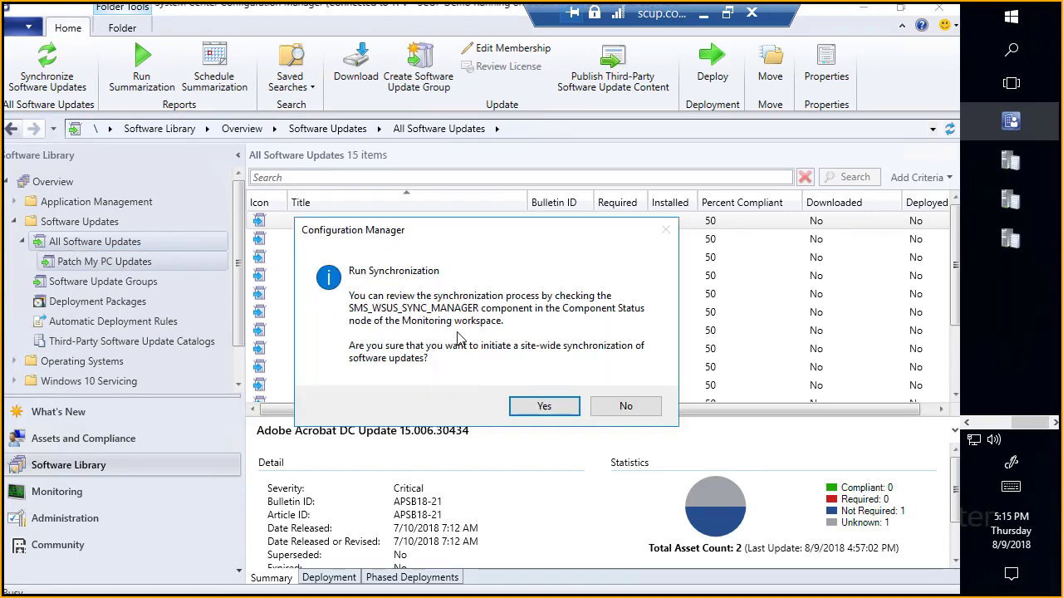
pyautogui.click(545, 406)
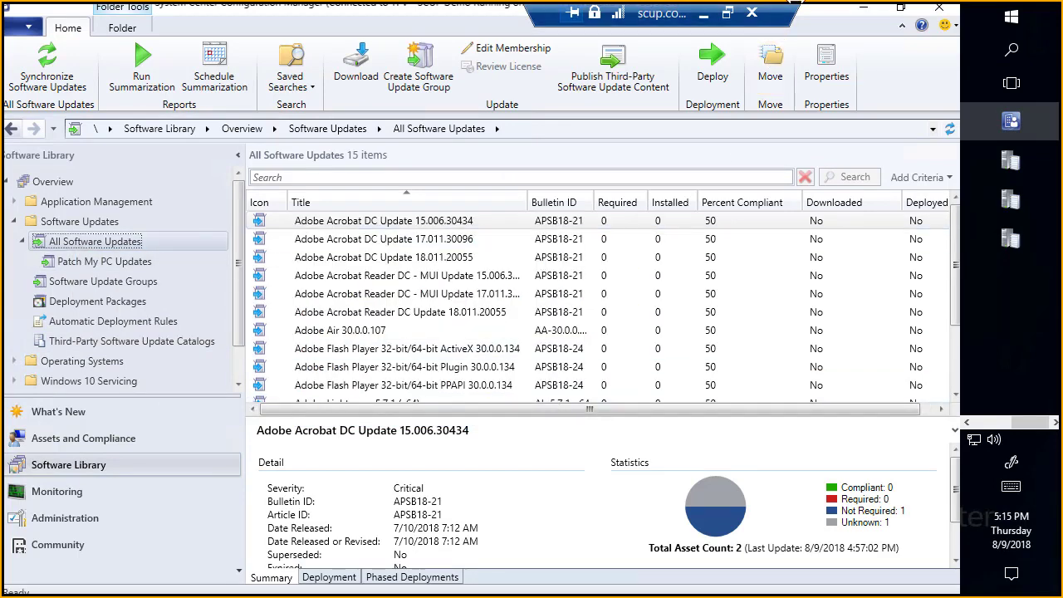
# Step: Open wsyncmgr.log from the desktop, maximize it, and magnify the newest entries to follow the CCleaner update's synchronization
pyautogui.moveTo(864, 17)
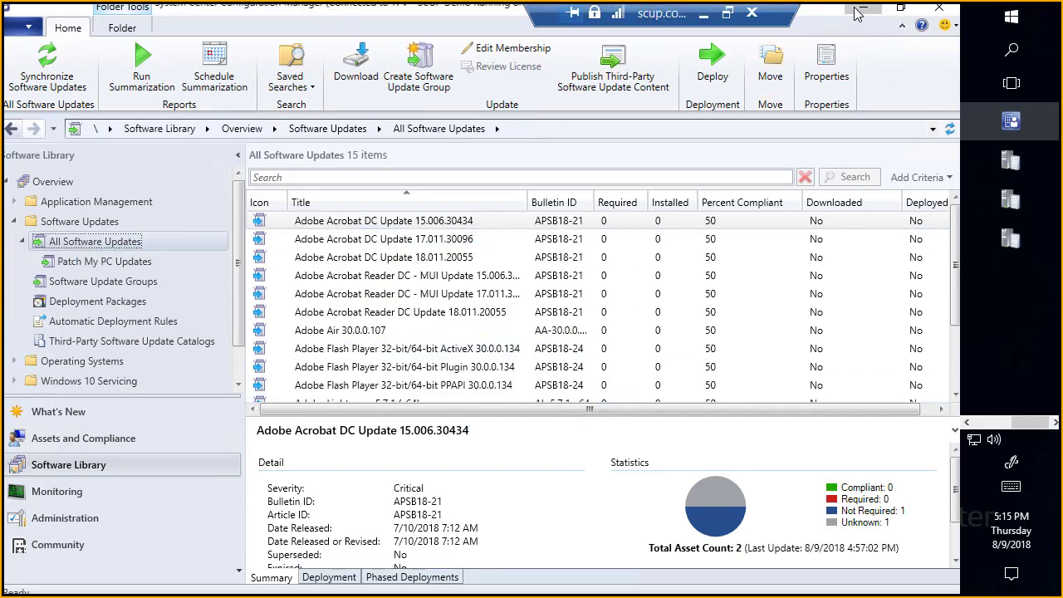
pyautogui.click(859, 10)
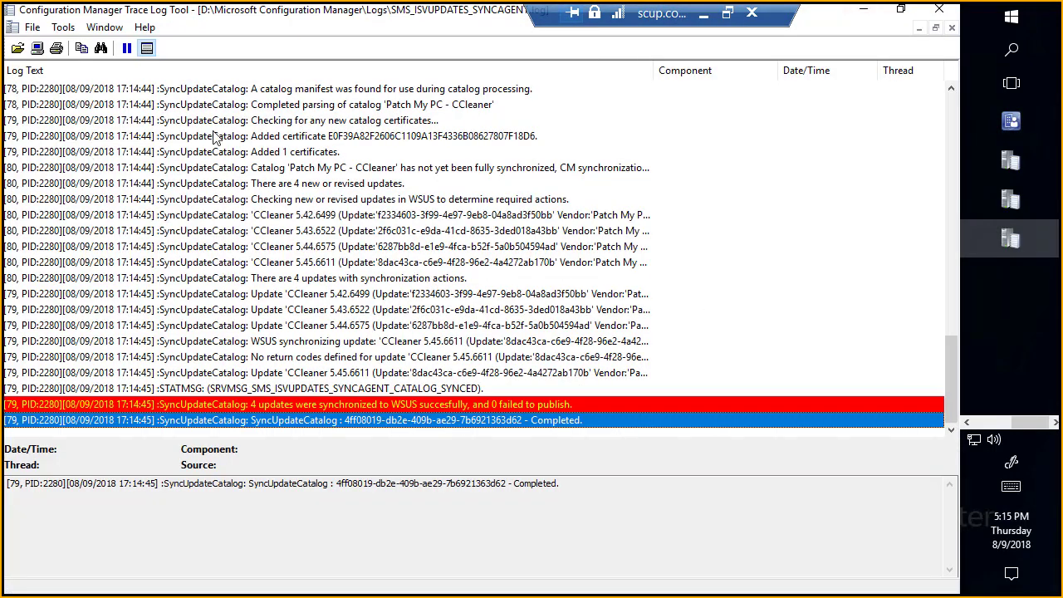
pyautogui.click(866, 10)
pyautogui.click(106, 146)
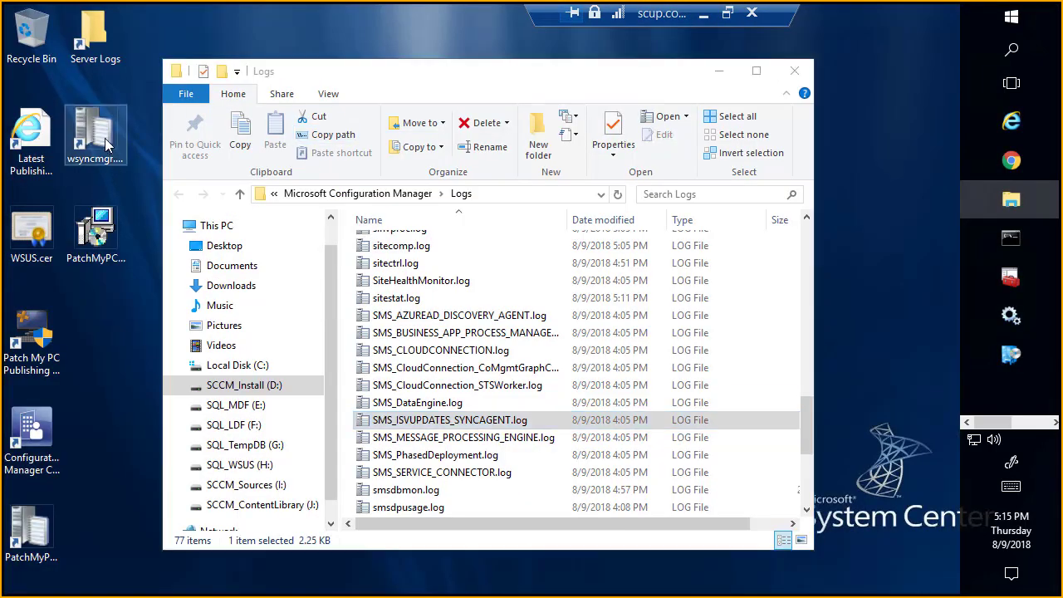
pyautogui.doubleClick(105, 145)
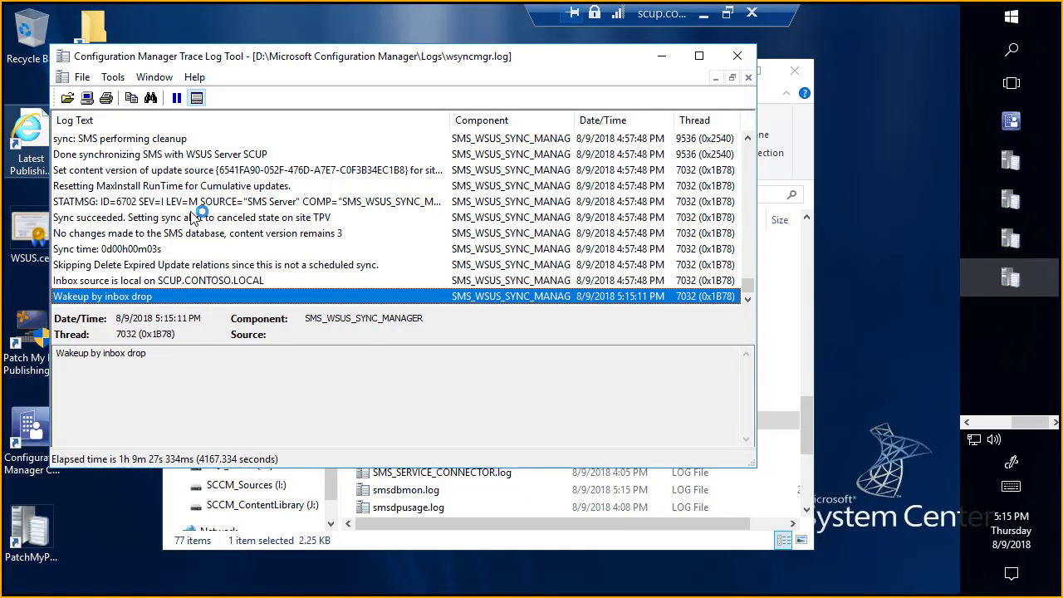
pyautogui.doubleClick(331, 56)
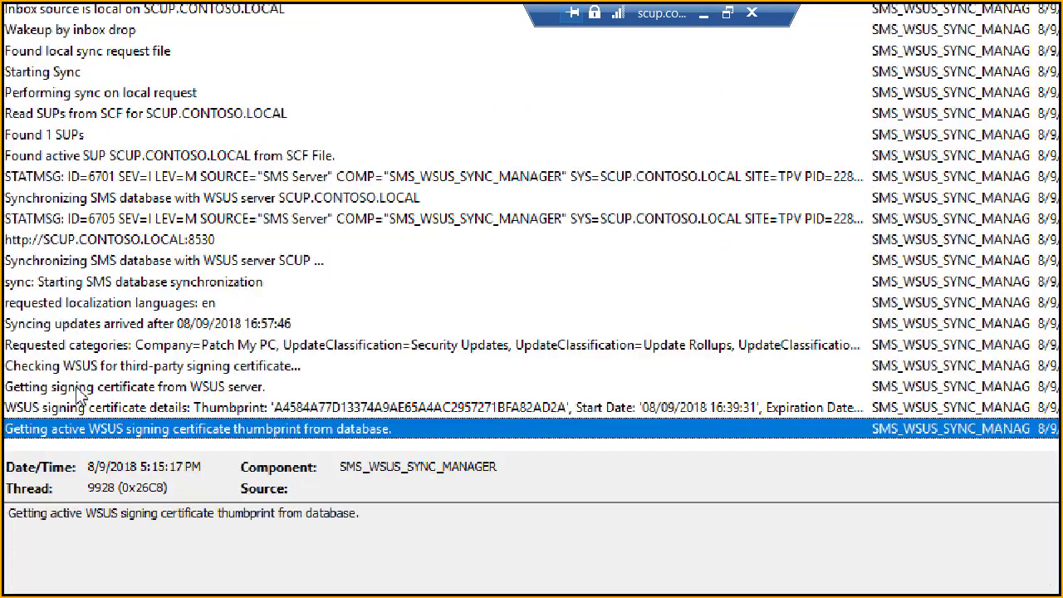
pyautogui.press('super+plus')
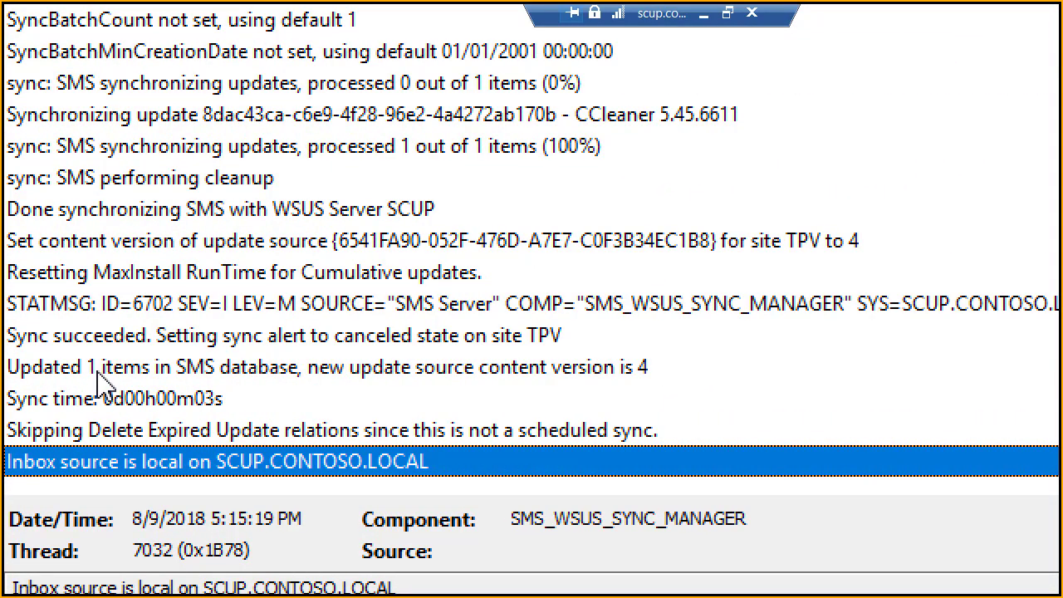
pyautogui.press('super+Escape')
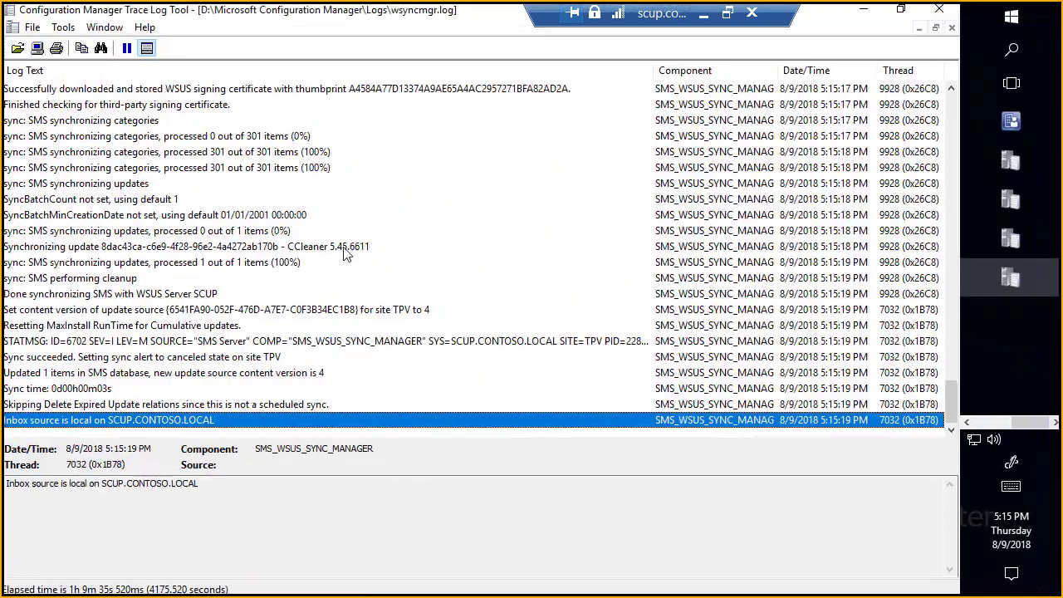
pyautogui.click(369, 248)
# Step: Refresh the All Software Updates list in the Configuration Manager console and locate the CCleaner update
pyautogui.click(1018, 118)
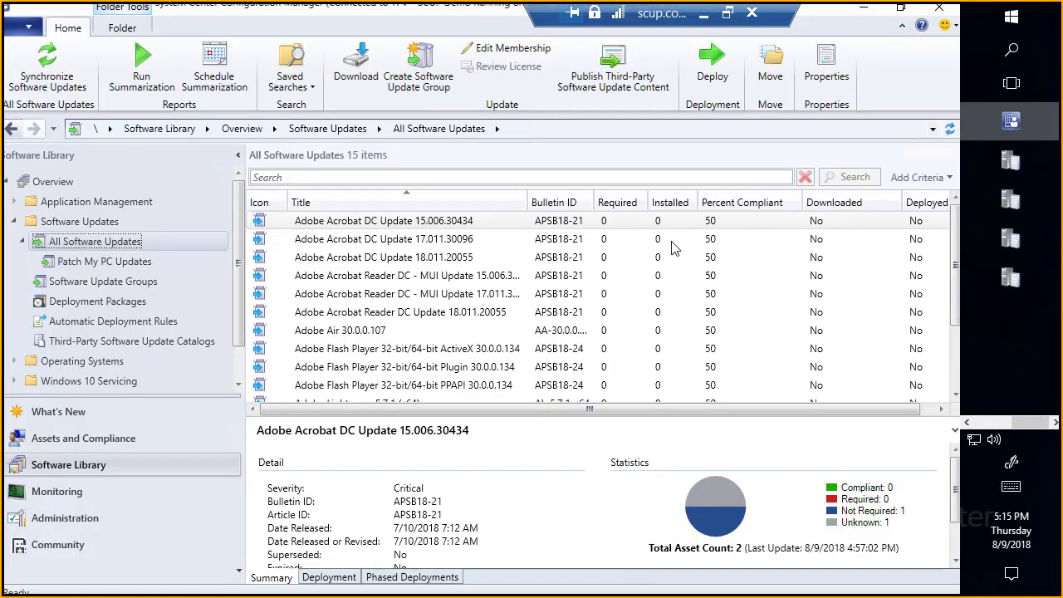
pyautogui.click(948, 129)
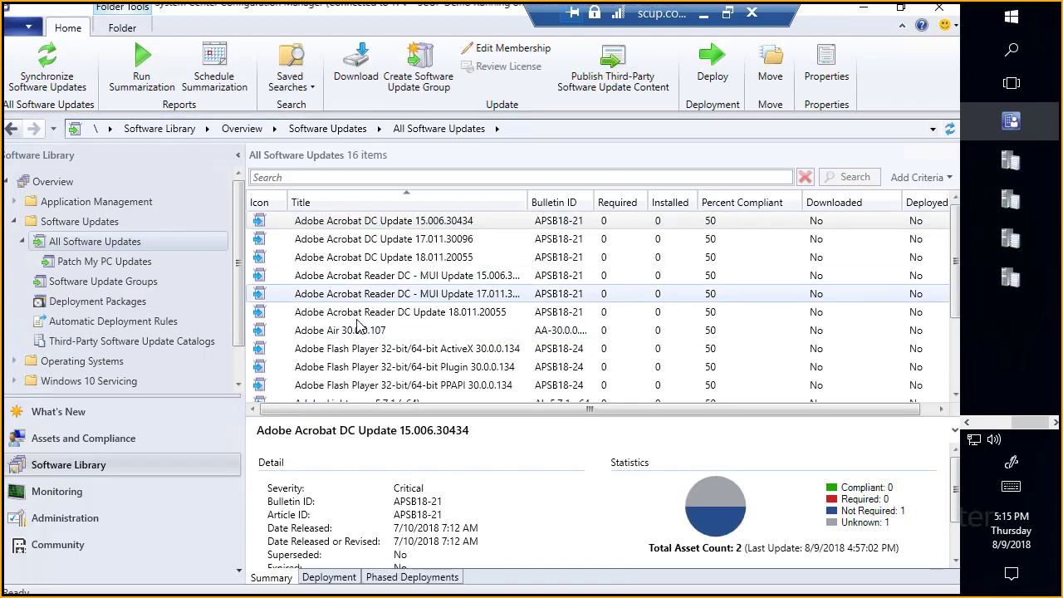
pyautogui.click(354, 312)
pyautogui.scroll(-2, 355, 323)
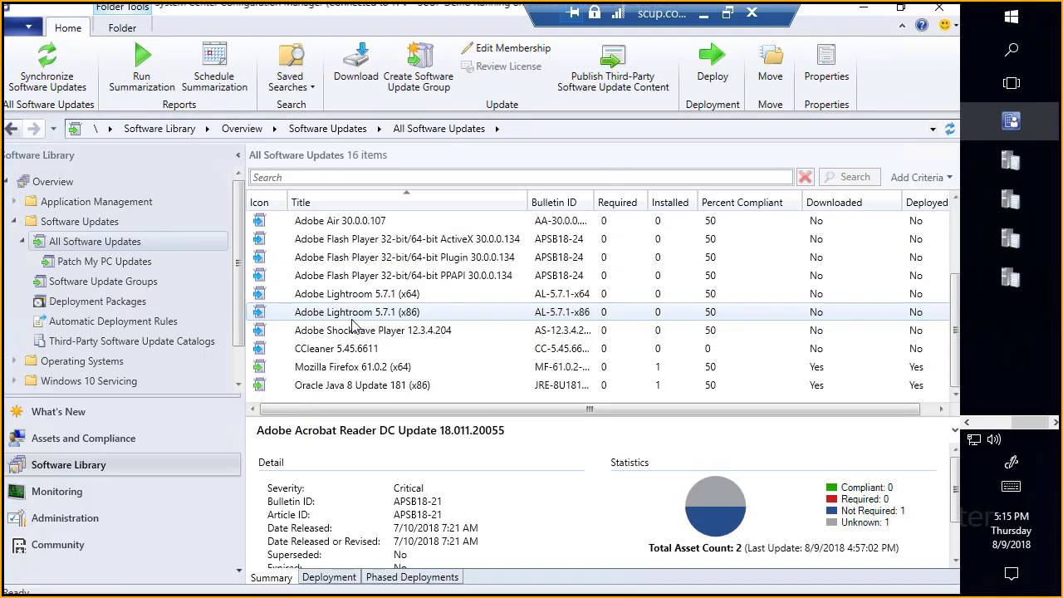
# Step: Publish the third-party software update content for CCleaner 5.45.6611
pyautogui.click(352, 349)
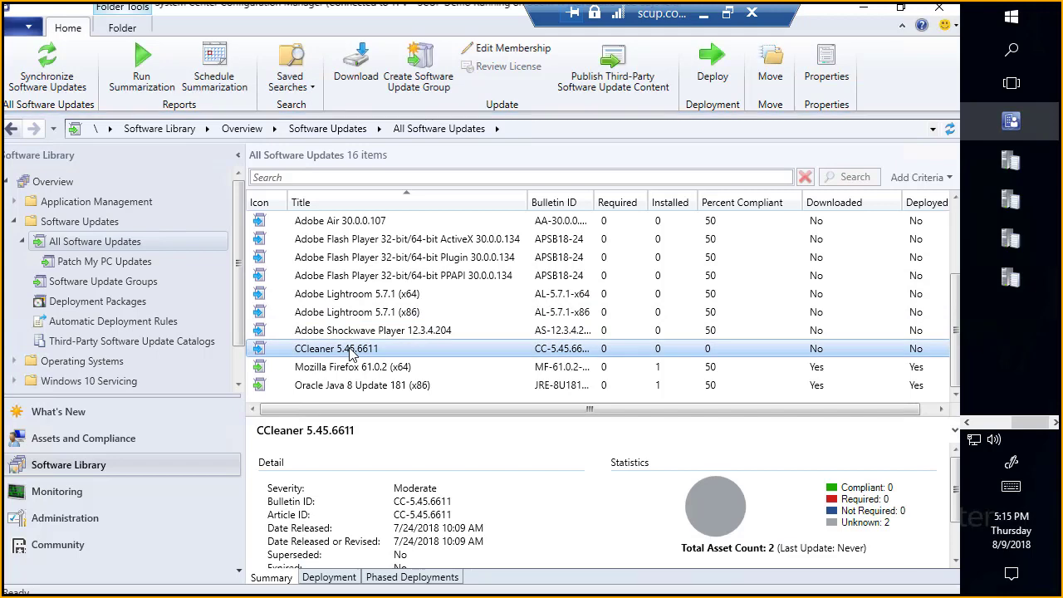
pyautogui.rightClick(352, 351)
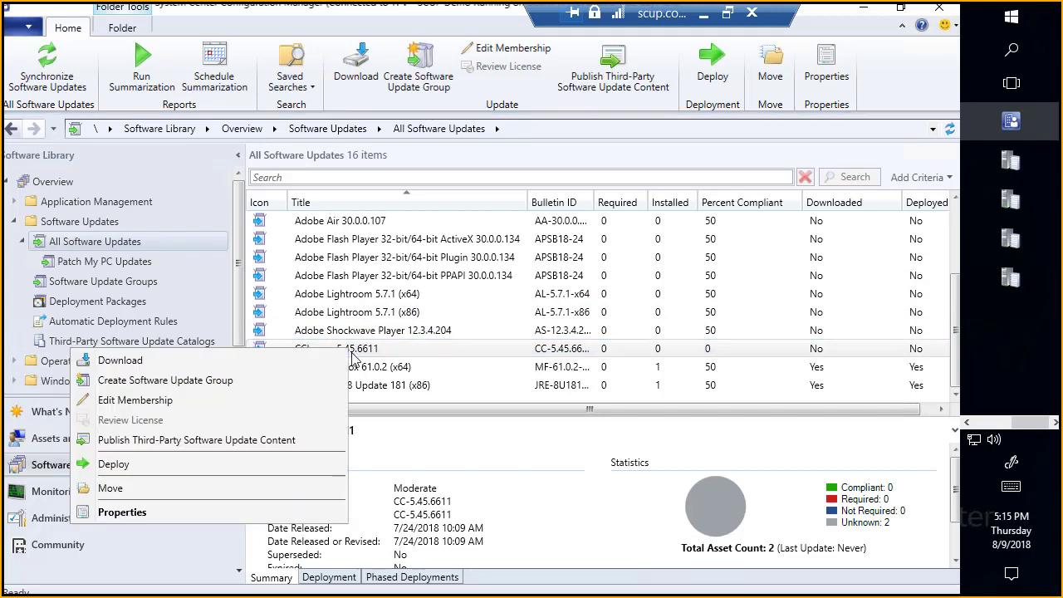
pyautogui.click(212, 440)
pyautogui.click(651, 389)
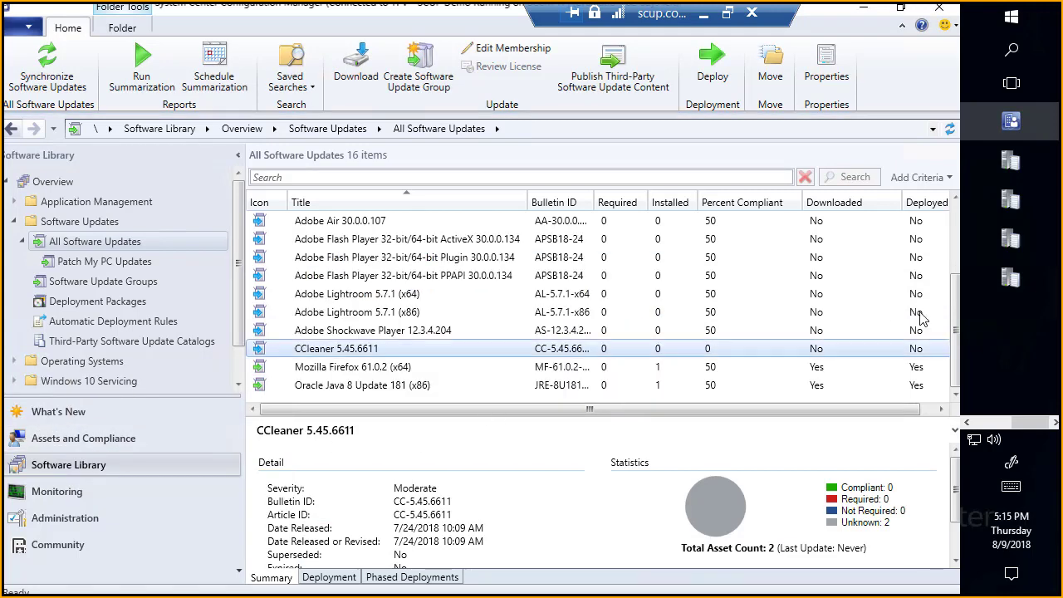
# Step: Check wsyncmgr.log and SMS_ISVUPDATES_SYNCAGENT.log to follow the publishing of the CCleaner 5.45.6611 content
pyautogui.click(1012, 281)
pyautogui.click(512, 283)
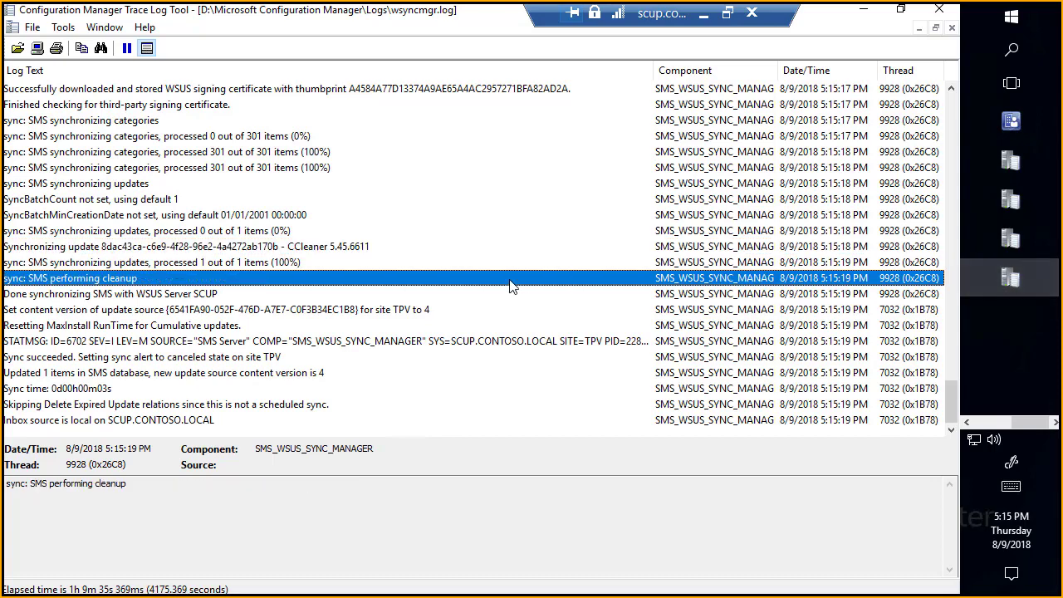
pyautogui.click(1004, 240)
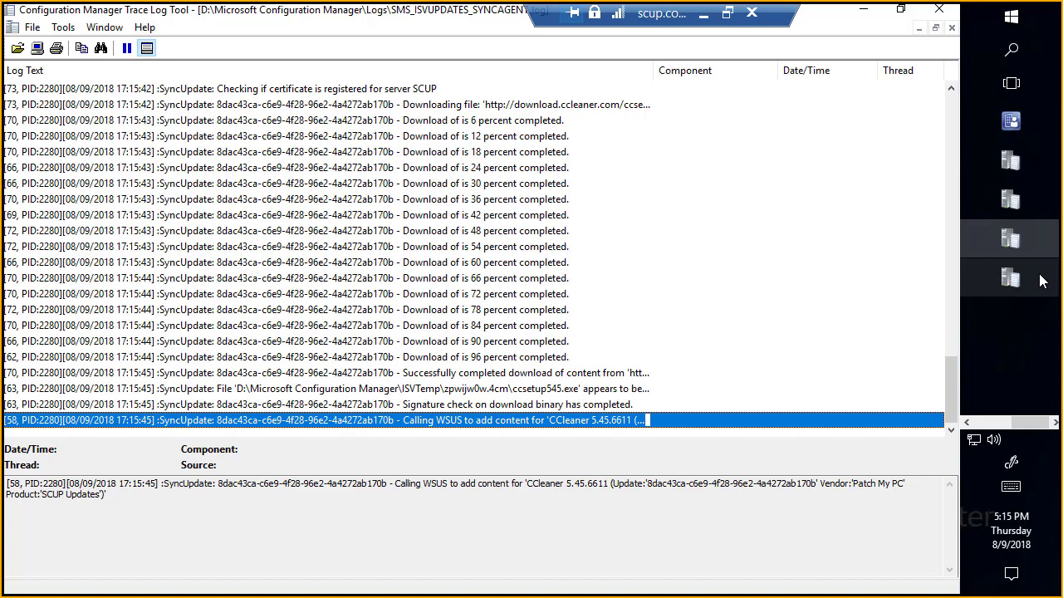
pyautogui.moveTo(1042, 281)
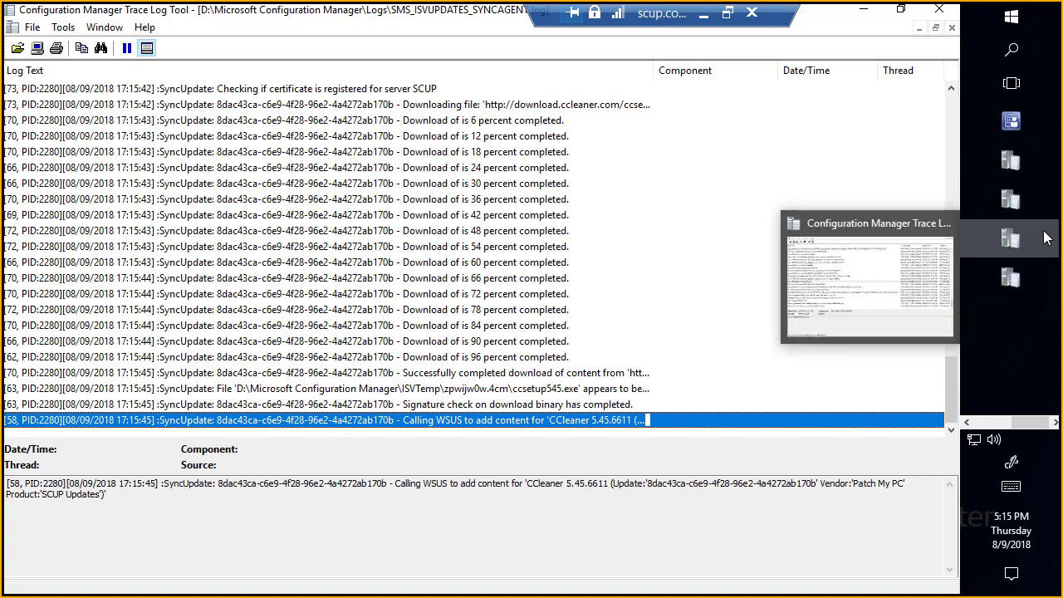
pyautogui.moveTo(1045, 238)
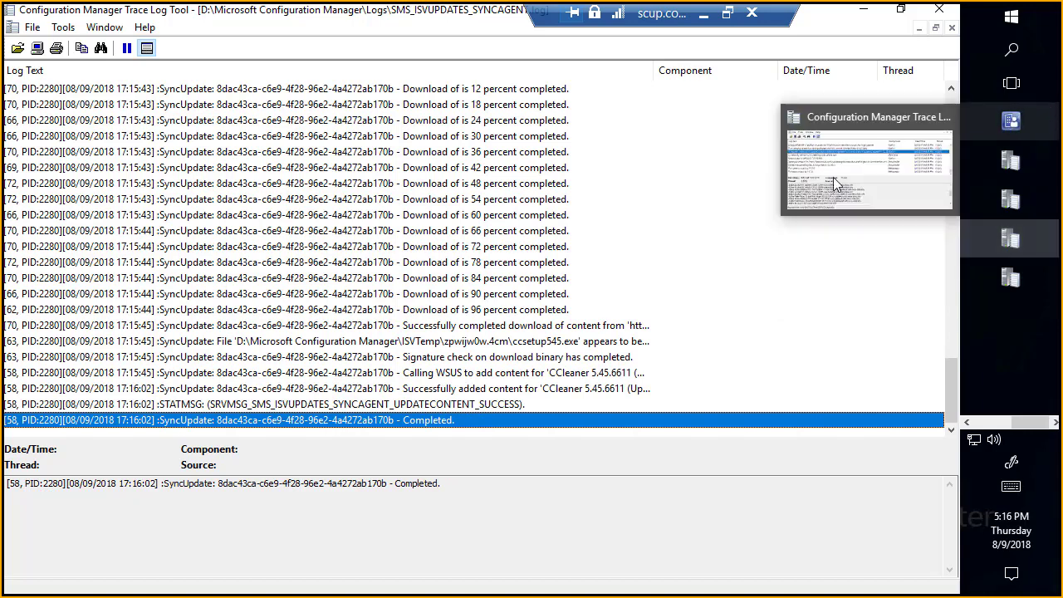
# Step: Return to the Configuration Manager console and start another site-wide synchronization of software updates
pyautogui.click(837, 186)
pyautogui.click(545, 332)
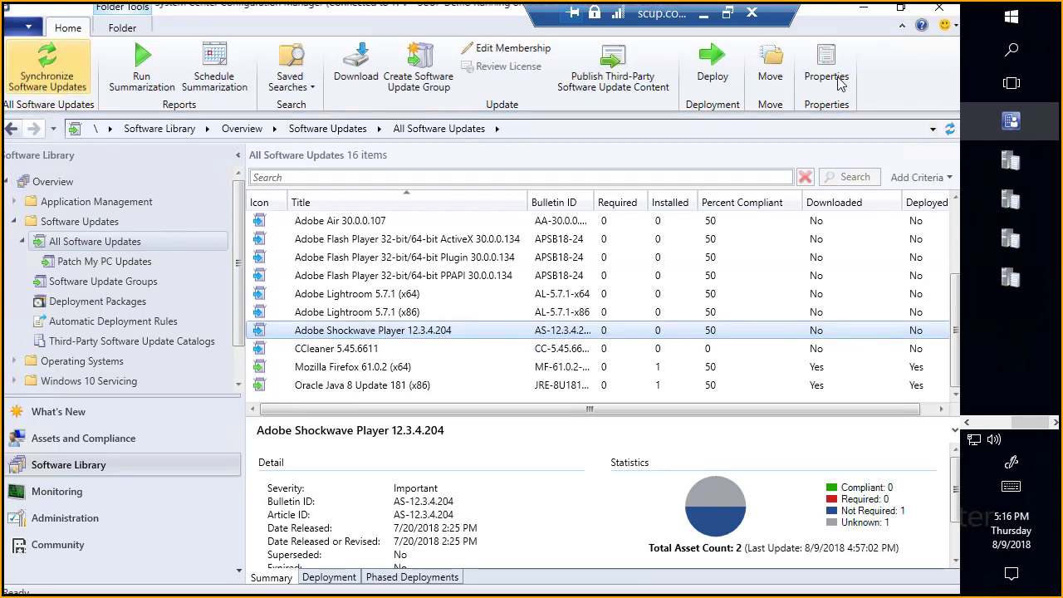
pyautogui.click(46, 62)
pyautogui.click(532, 407)
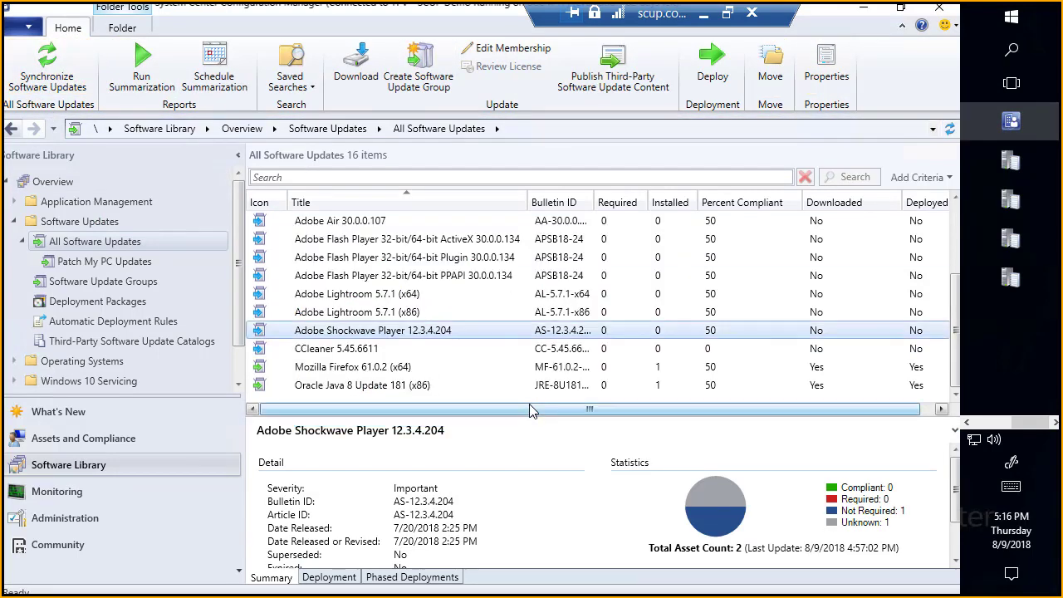
pyautogui.click(631, 366)
# Step: Refresh the All Software Updates list, check the CCleaner 5.45.6611 entry, and follow its synchronization in wsyncmgr.log
pyautogui.click(949, 129)
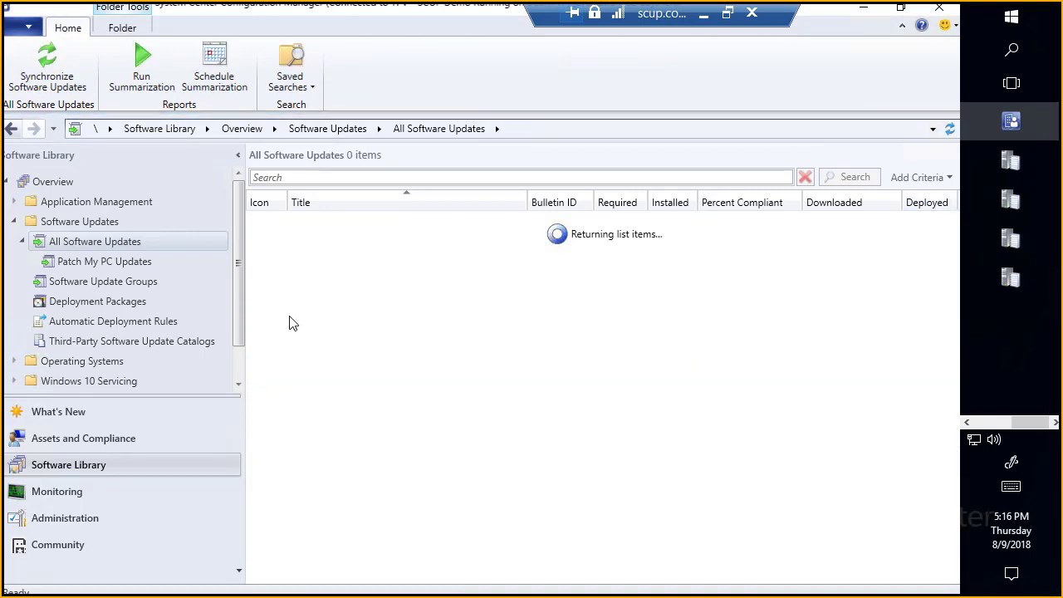
pyautogui.scroll(-2, 355, 366)
pyautogui.click(354, 349)
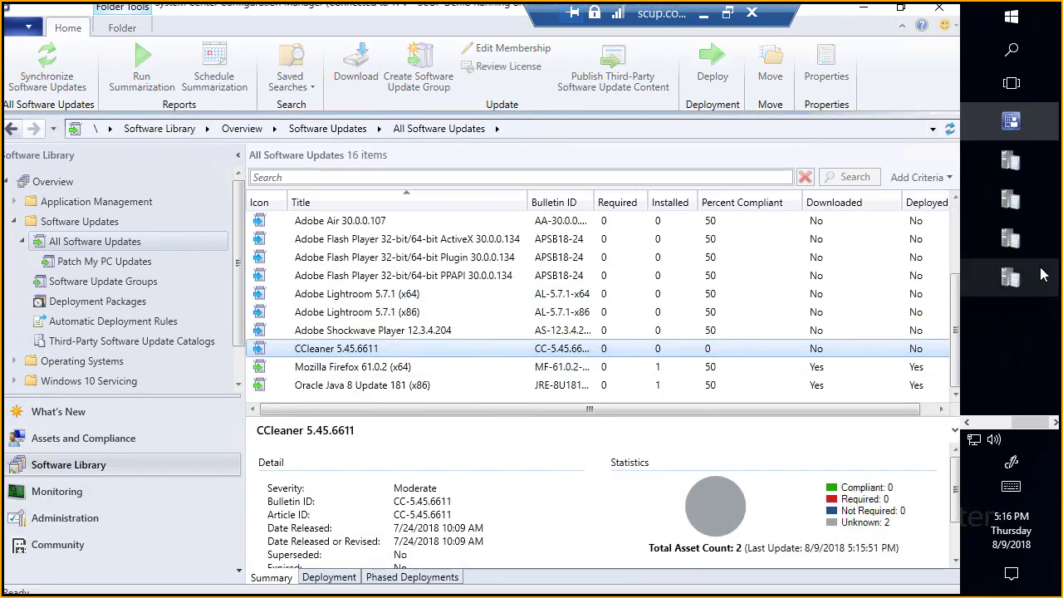
pyautogui.click(1014, 279)
pyautogui.click(362, 357)
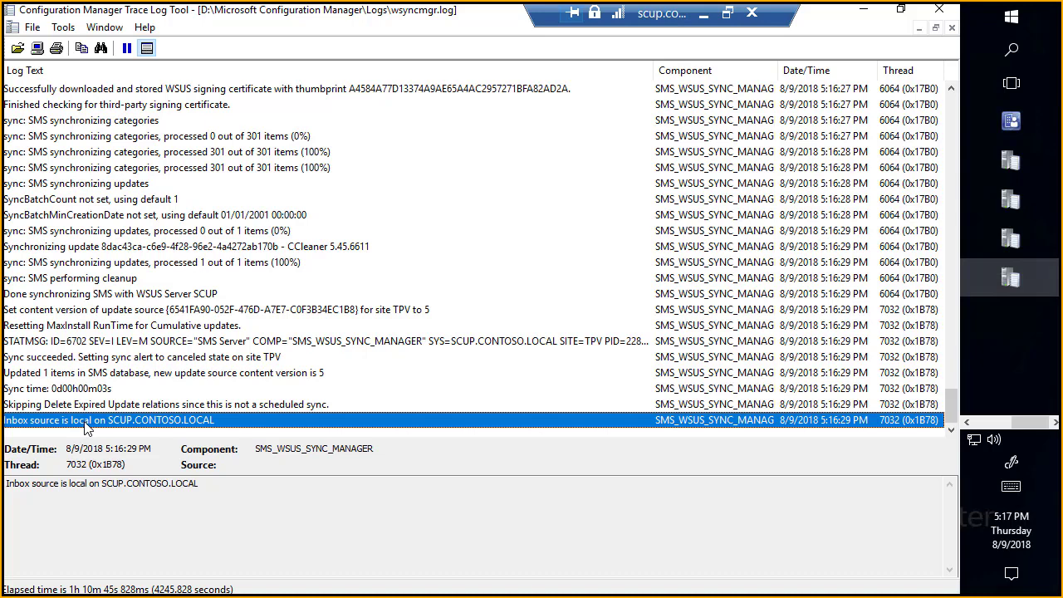
# Step: Return to the Configuration Manager console, refresh All Software Updates again, and select CCleaner 5.45.6611
pyautogui.click(1009, 121)
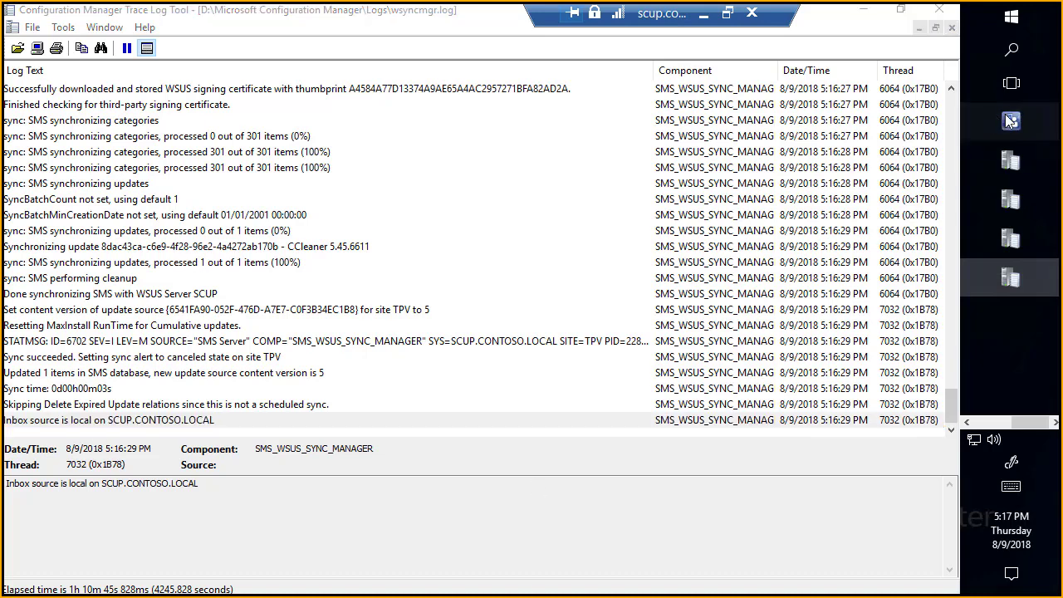
pyautogui.click(398, 332)
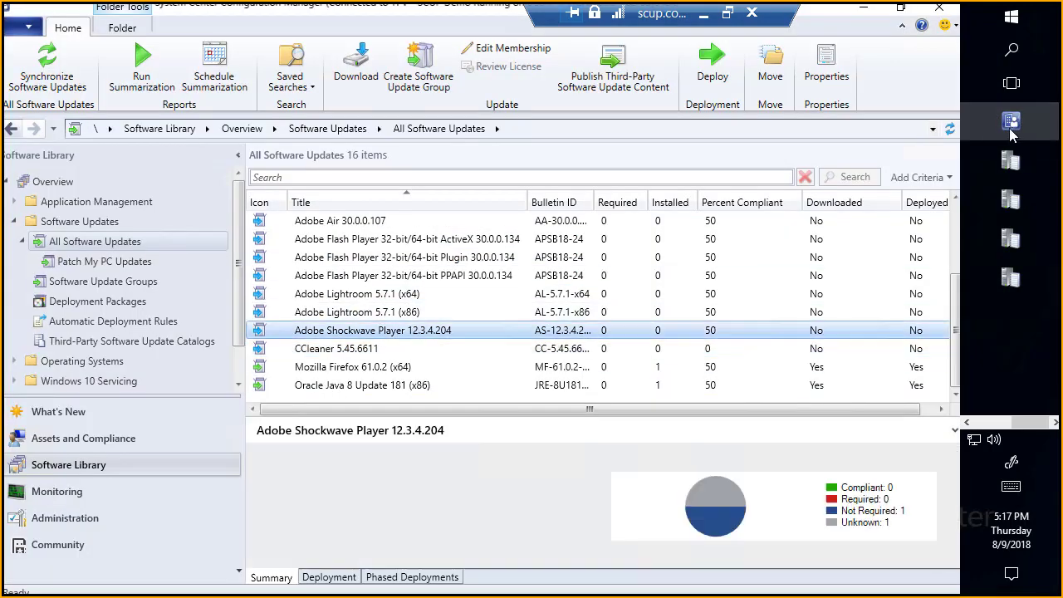
pyautogui.click(951, 131)
pyautogui.scroll(-3, 391, 355)
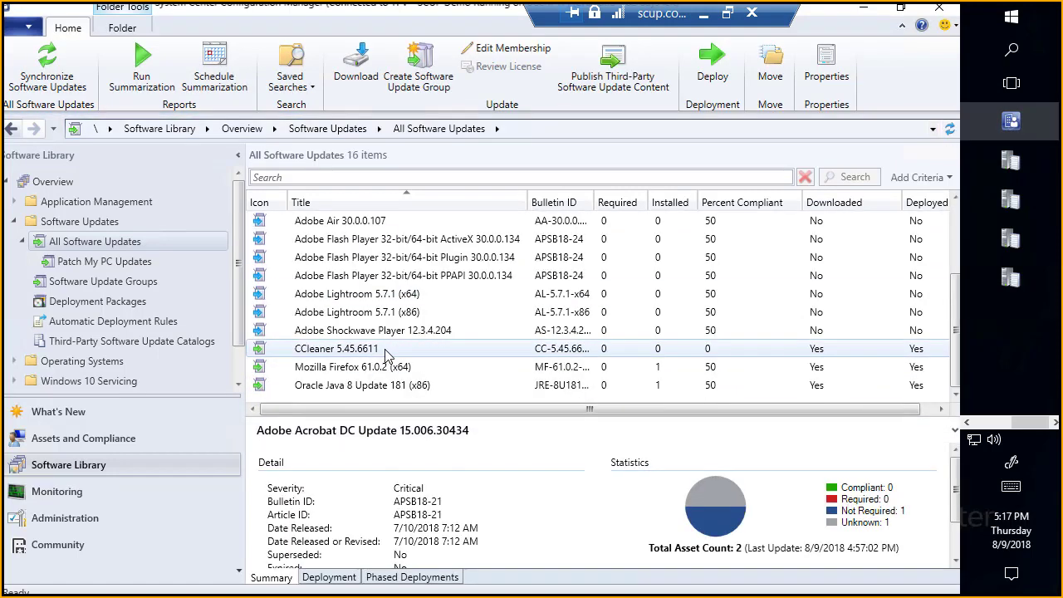
pyautogui.click(385, 355)
# Step: Compare the actions available for CCleaner 5.45.6611 with those for Adobe Shockwave Player 12.3.4.204, without running any
pyautogui.rightClick(368, 349)
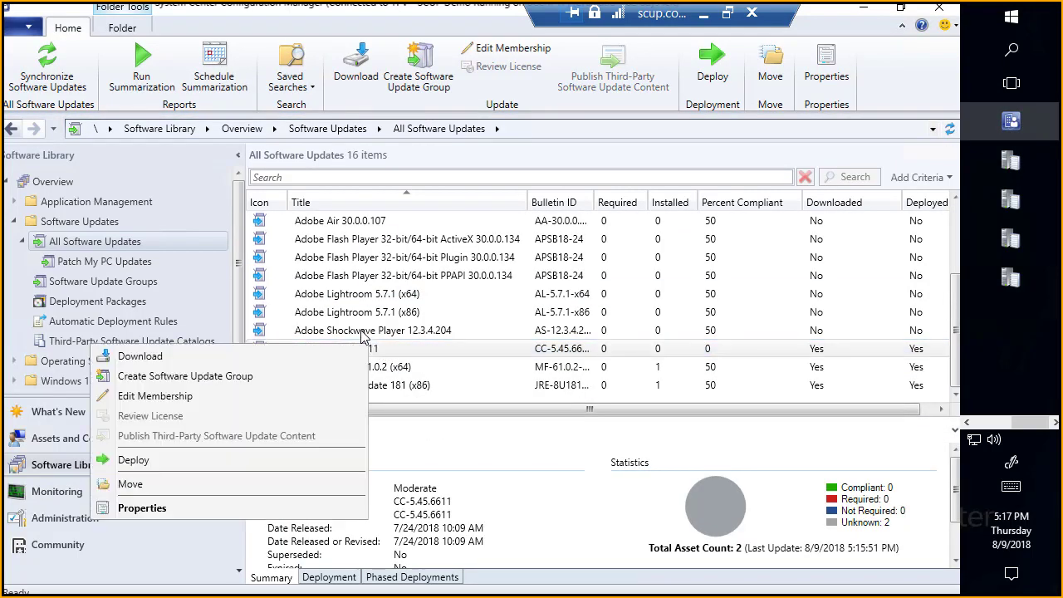
pyautogui.click(362, 335)
pyautogui.rightClick(363, 336)
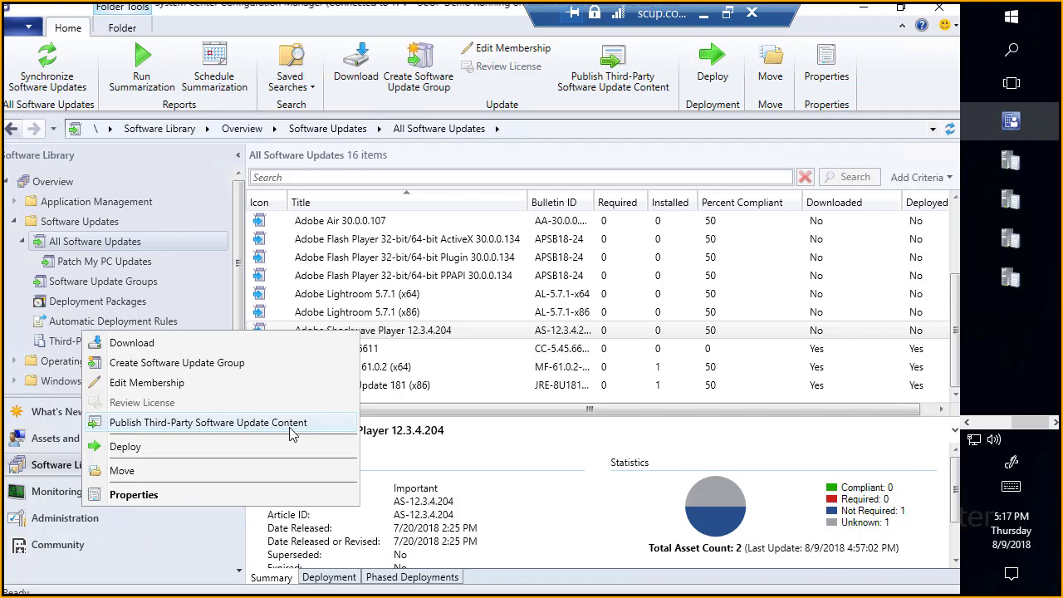
pyautogui.click(637, 270)
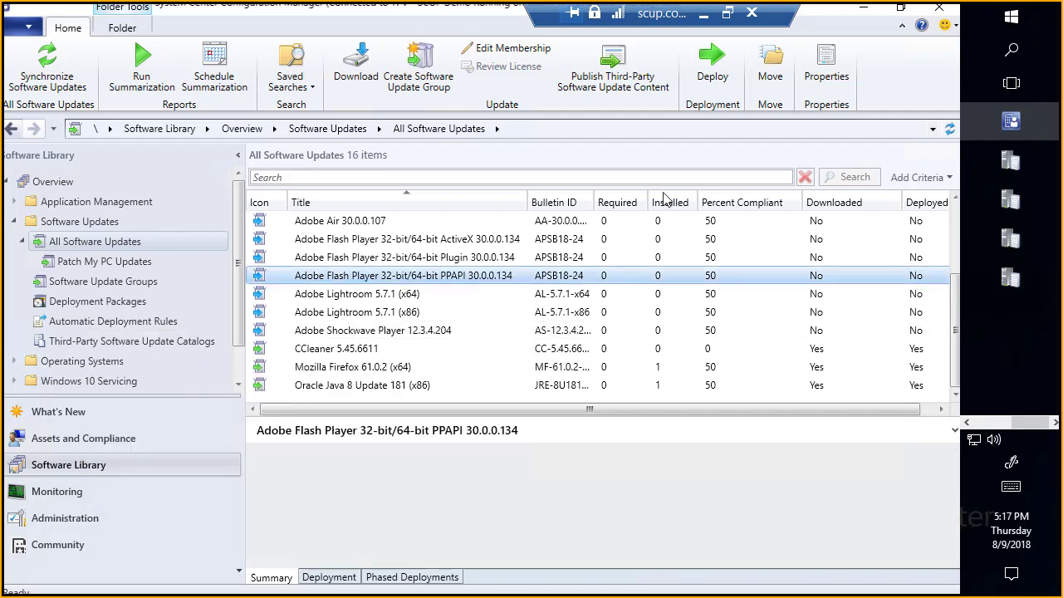
# Step: Leave the remote session, open the Skype for Business meeting window, and read the chat question about updates without a code-sign certificate
pyautogui.click(703, 15)
pyautogui.moveTo(467, 581)
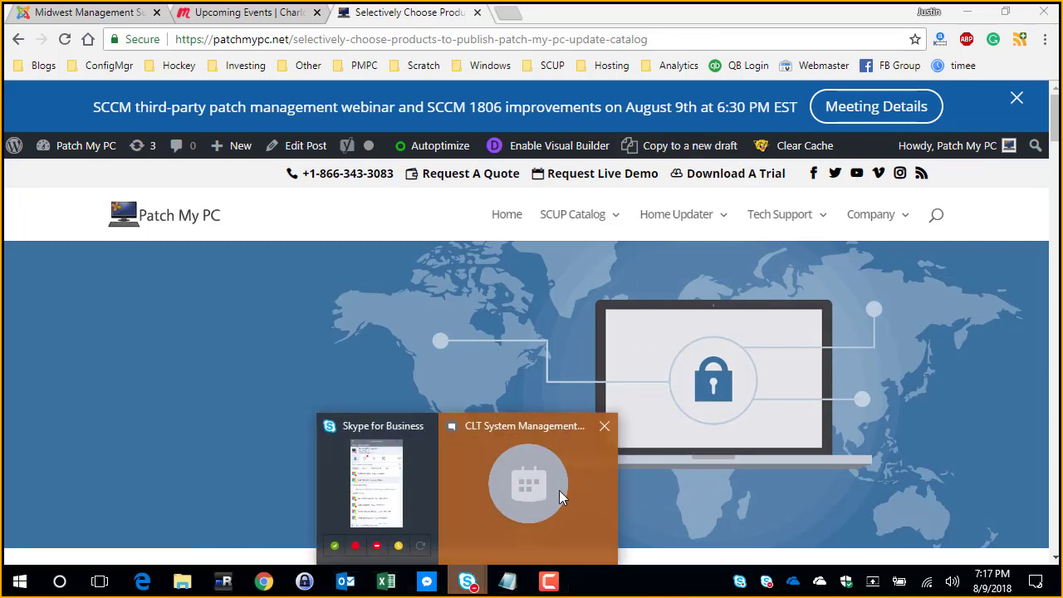
pyautogui.click(558, 489)
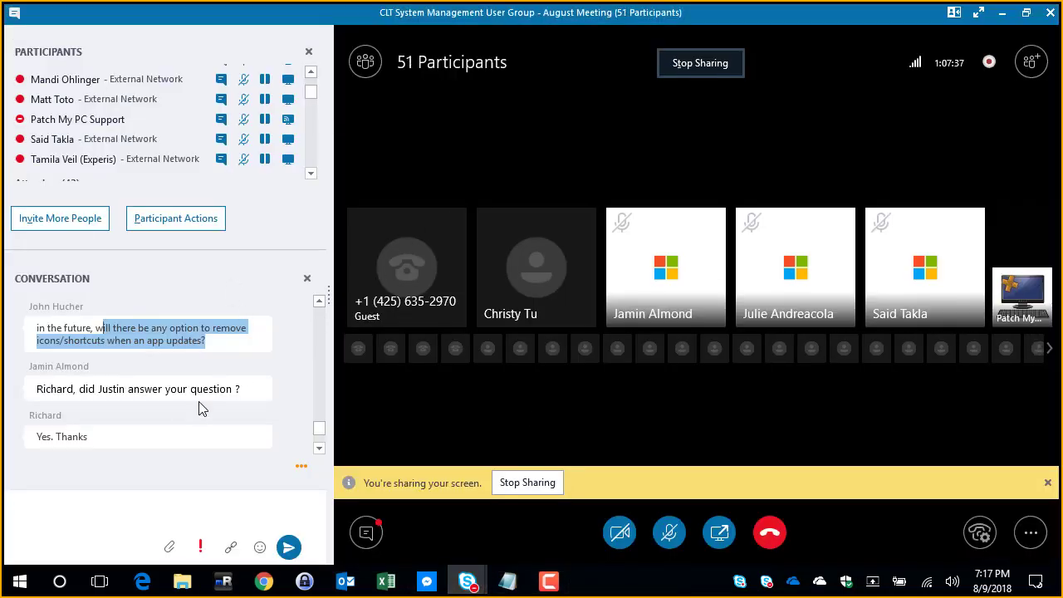
pyautogui.scroll(-5, 241, 407)
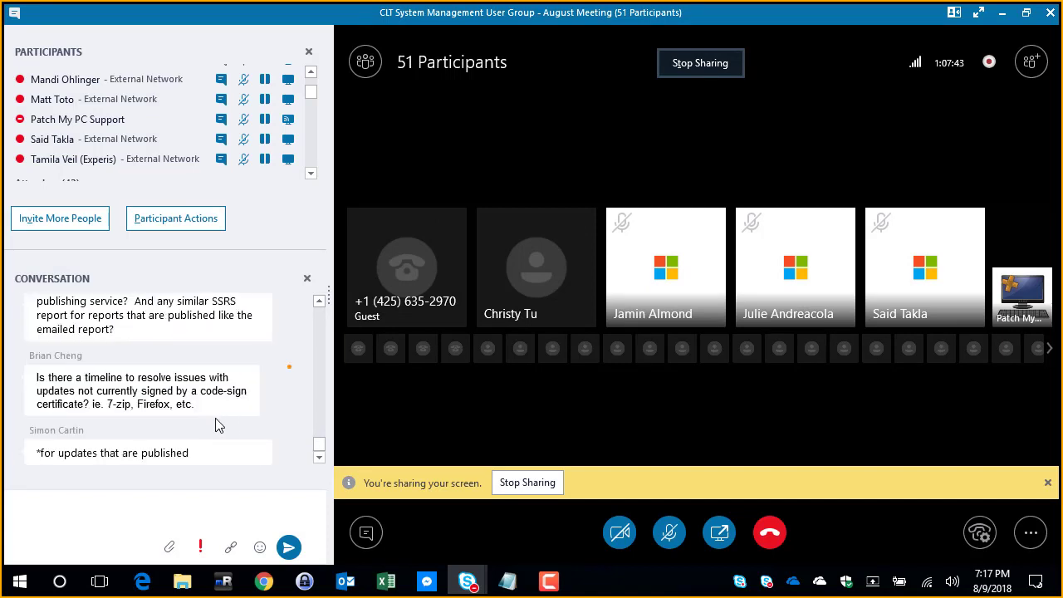
pyautogui.moveTo(221, 407); pyautogui.dragTo(113, 390)
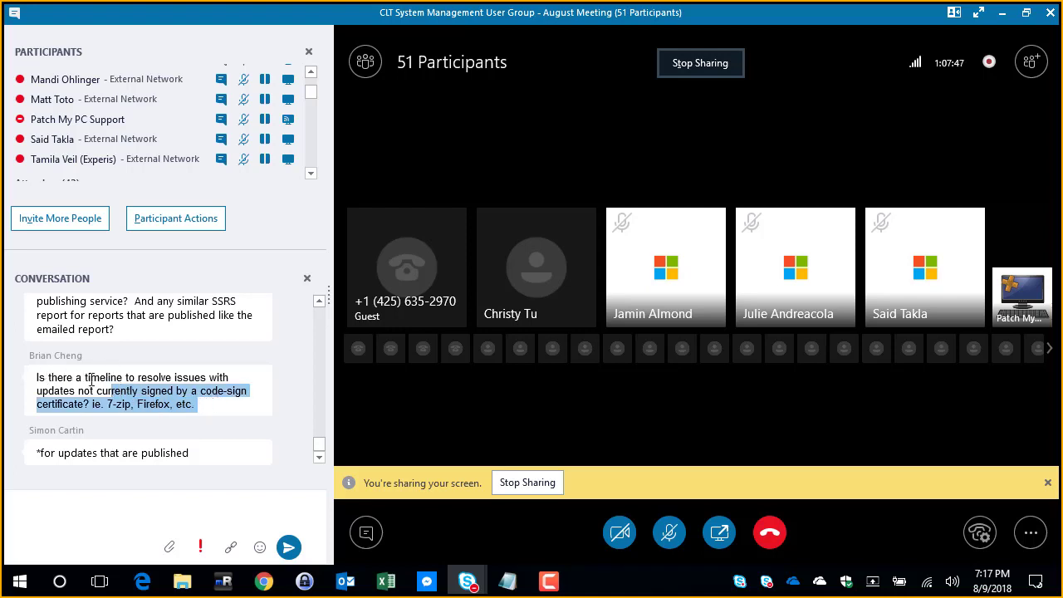
# Step: Highlight the earlier chat question about terminating processes or skipping installs, and enlarge the conversation area
pyautogui.scroll(3, 92, 368)
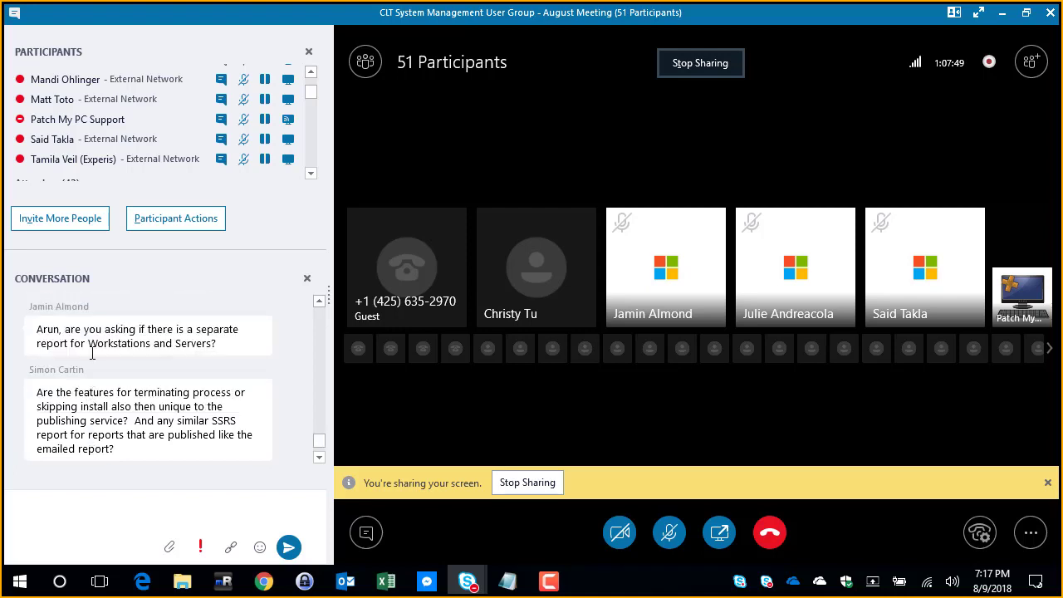
pyautogui.moveTo(133, 451); pyautogui.dragTo(239, 455)
pyautogui.click(68, 400)
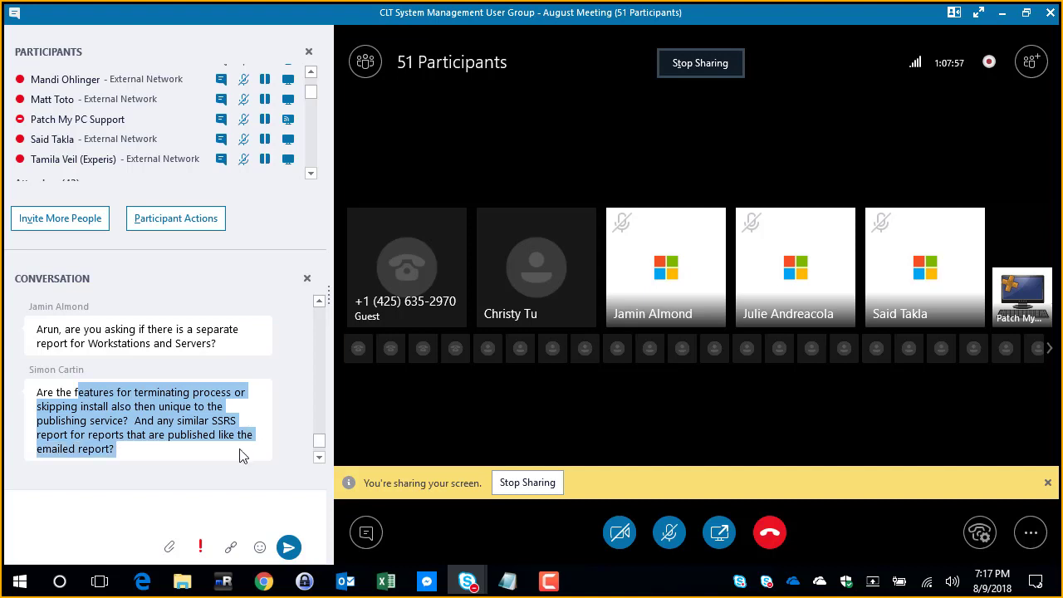
pyautogui.moveTo(211, 249); pyautogui.dragTo(208, 194)
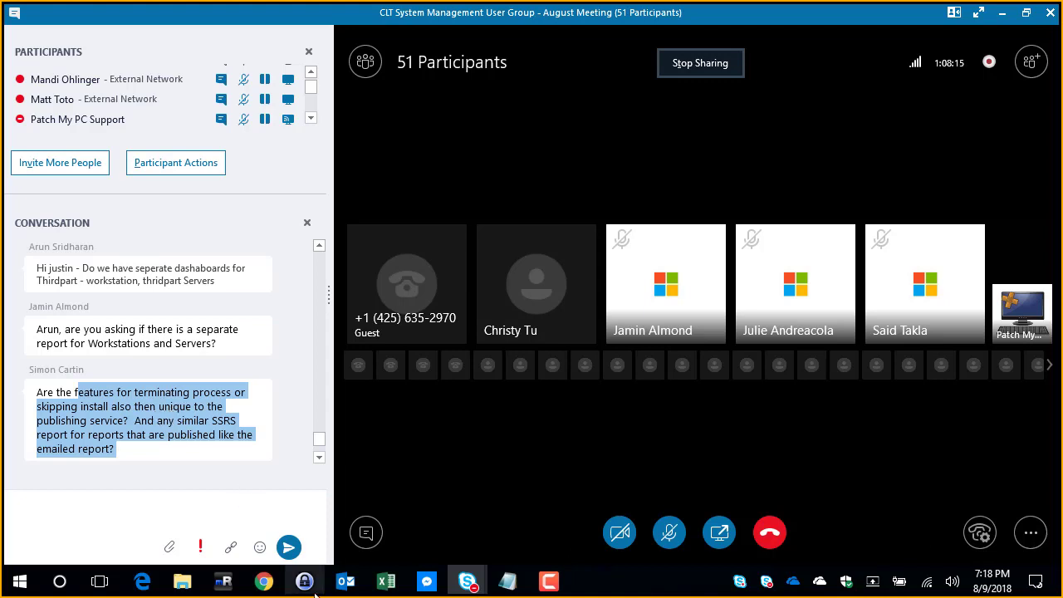
# Step: Switch back to the SCUP remote session, minimize the Configuration Manager console, and close the two open log viewers
pyautogui.click(226, 582)
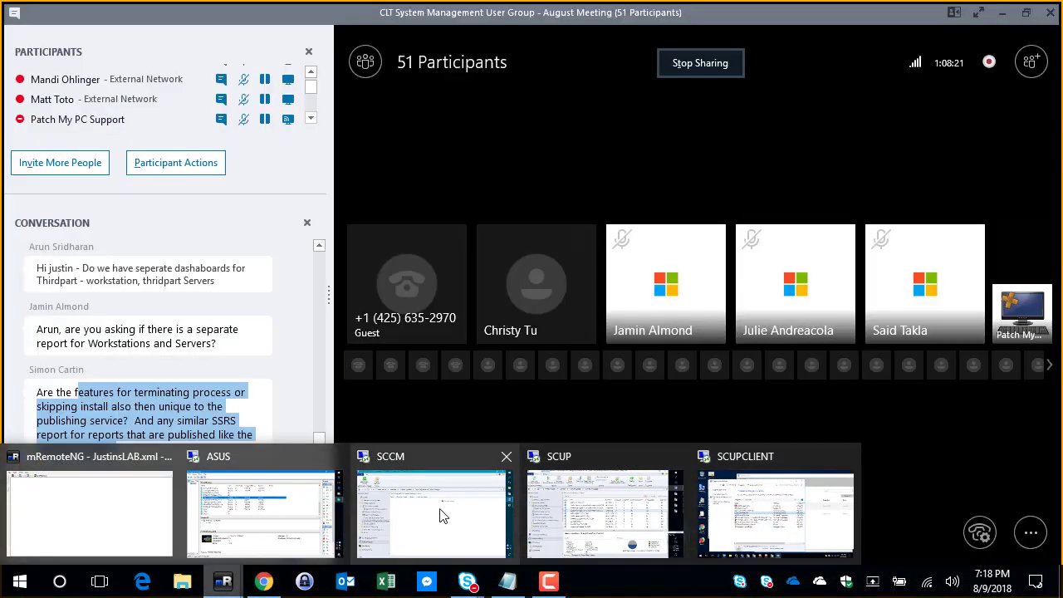
pyautogui.moveTo(443, 512)
pyautogui.click(605, 506)
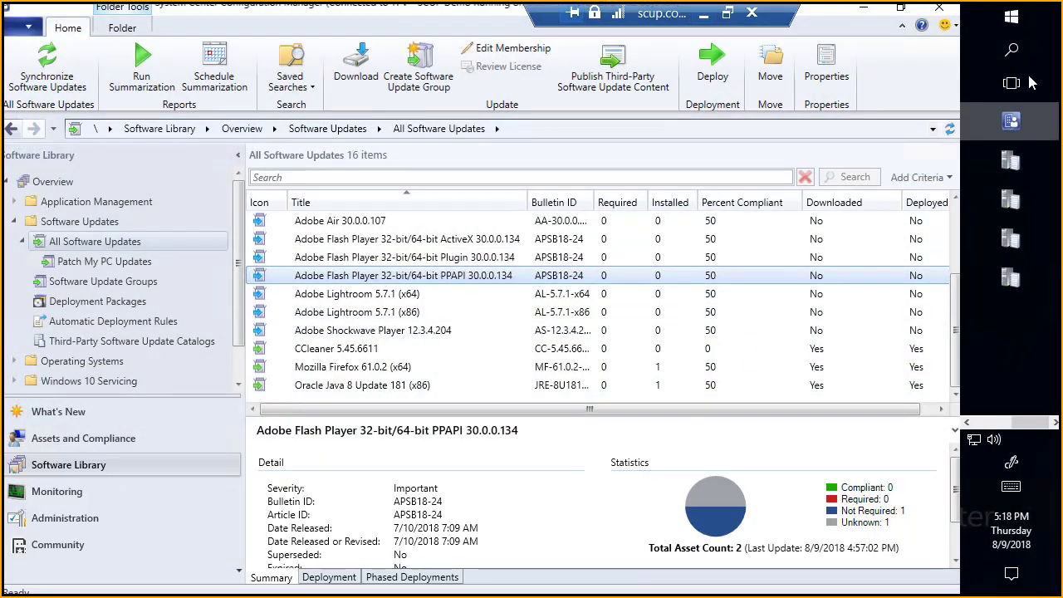
pyautogui.click(966, 422)
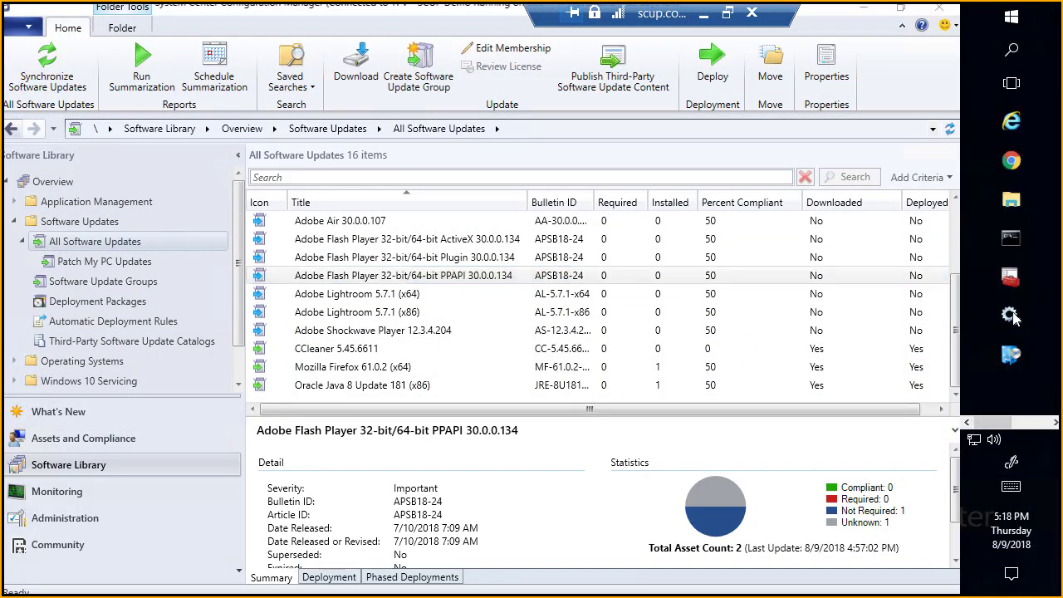
pyautogui.click(865, 10)
pyautogui.click(937, 11)
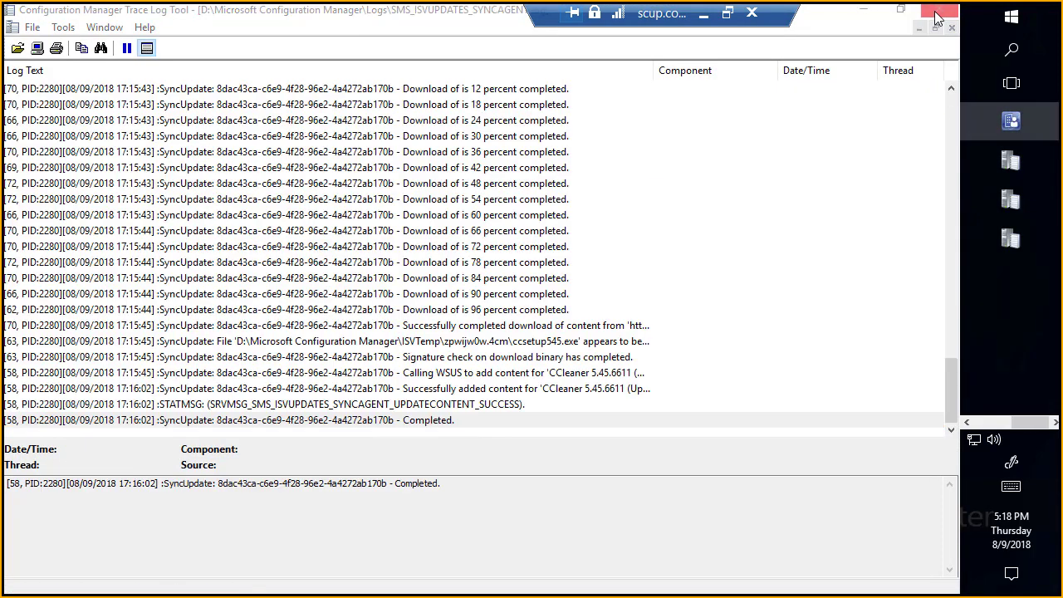
pyautogui.click(937, 12)
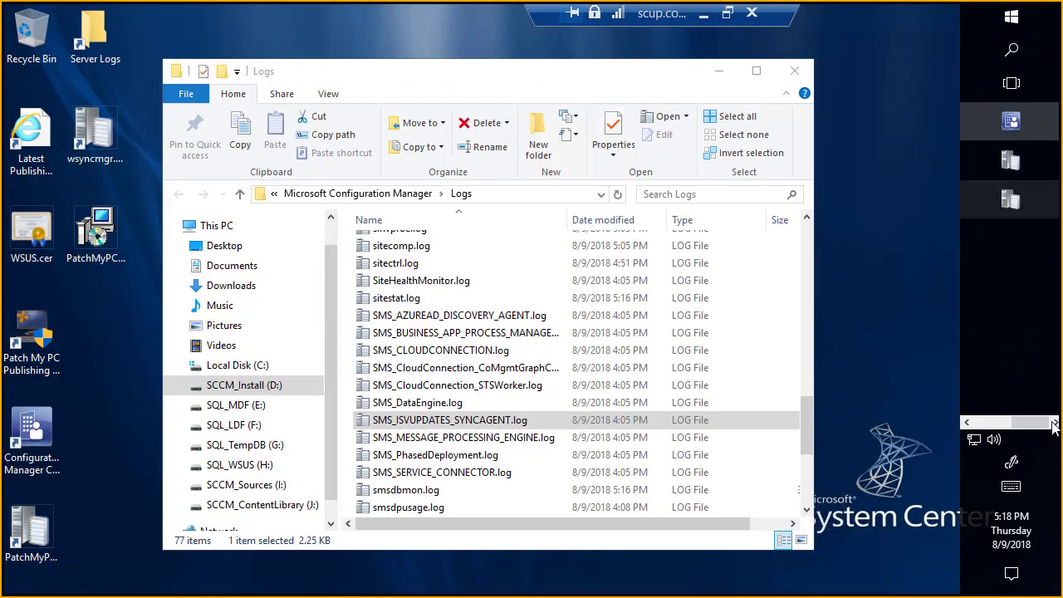
# Step: Launch the Patch My PC Publishing Service from the desktop and allow it to make changes to the device
pyautogui.click(966, 423)
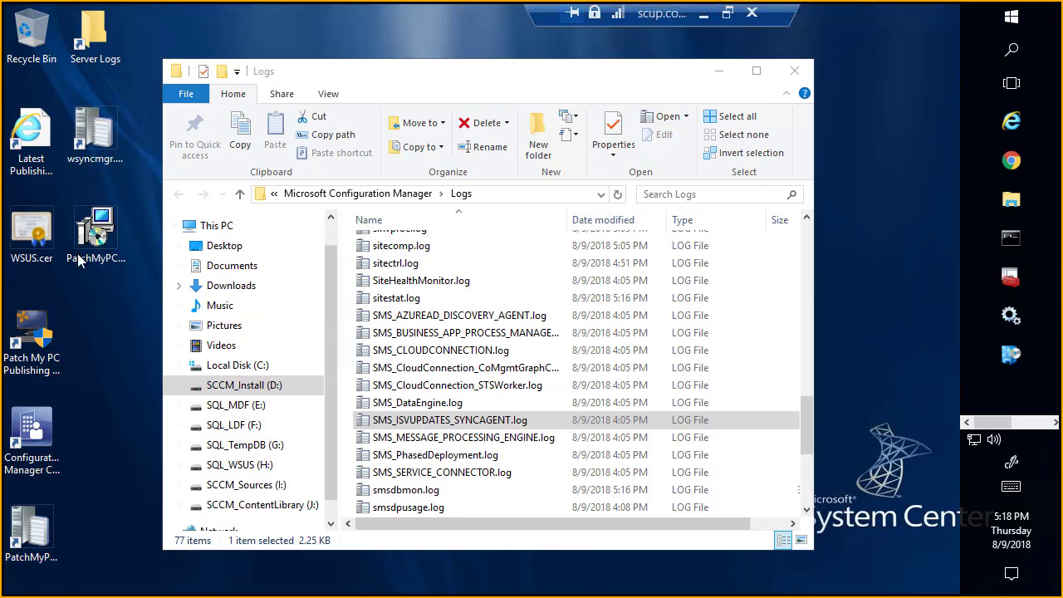
pyautogui.doubleClick(47, 334)
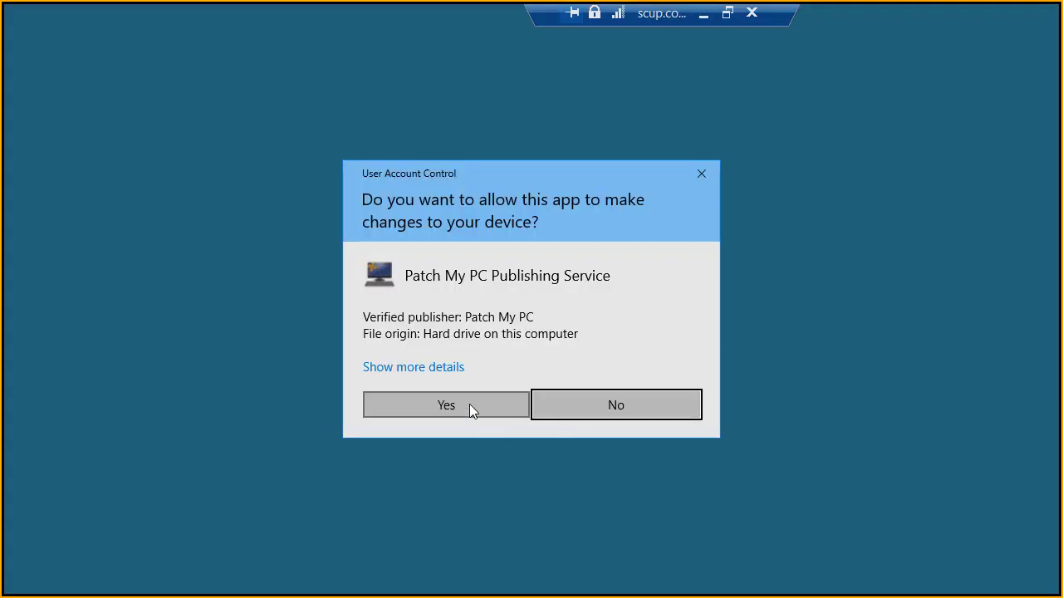
pyautogui.click(469, 406)
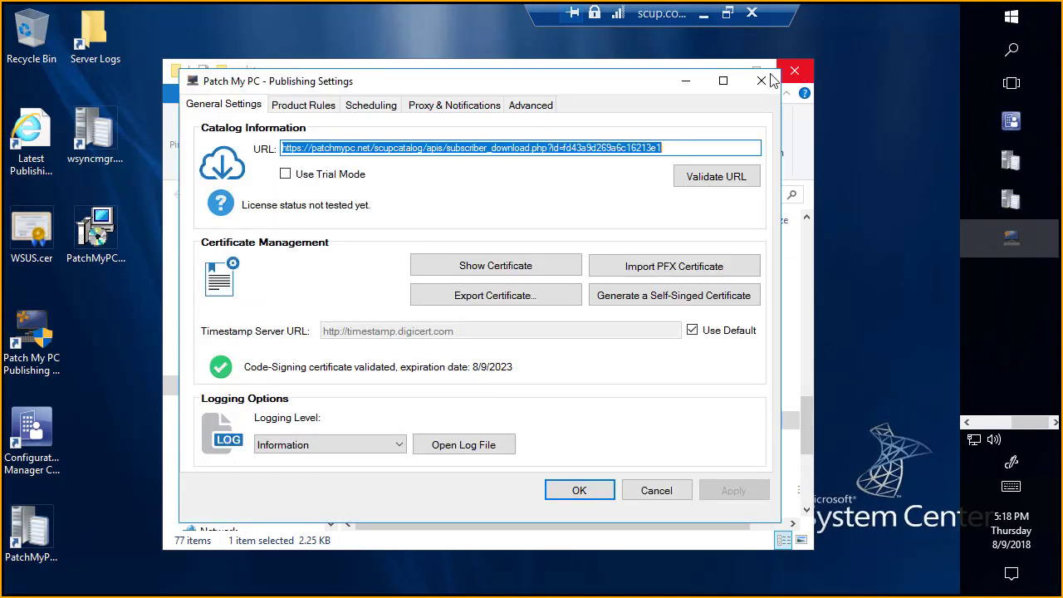
# Step: Search the product rules for "java" and display the publishing and conflicting-process options for Oracle Java 8 (x86)
pyautogui.hotkey('ctrl', 'Tab')
pyautogui.click(746, 445)
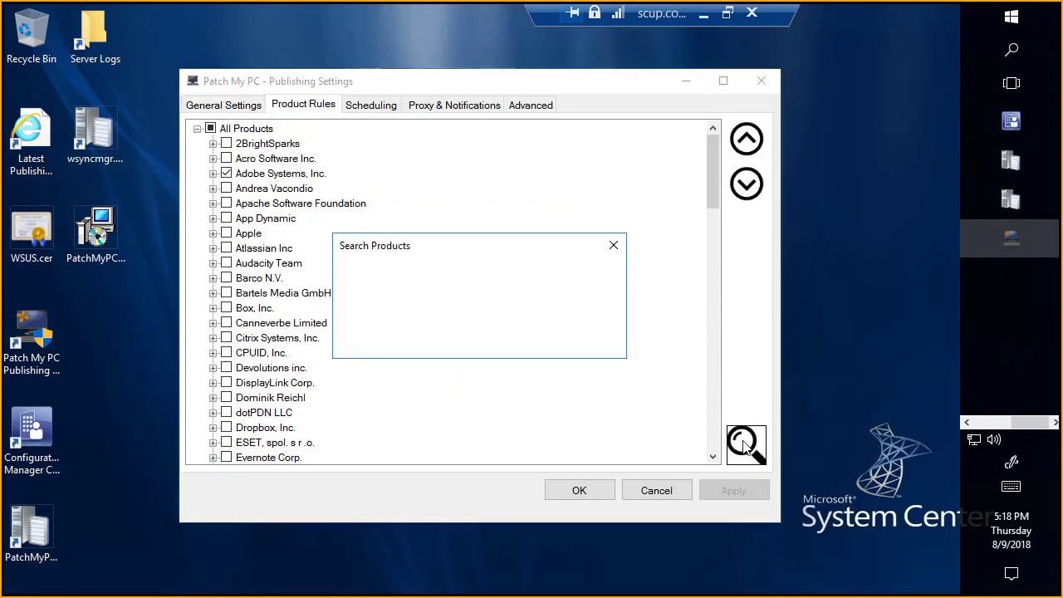
pyautogui.write('java')
pyautogui.press('Return')
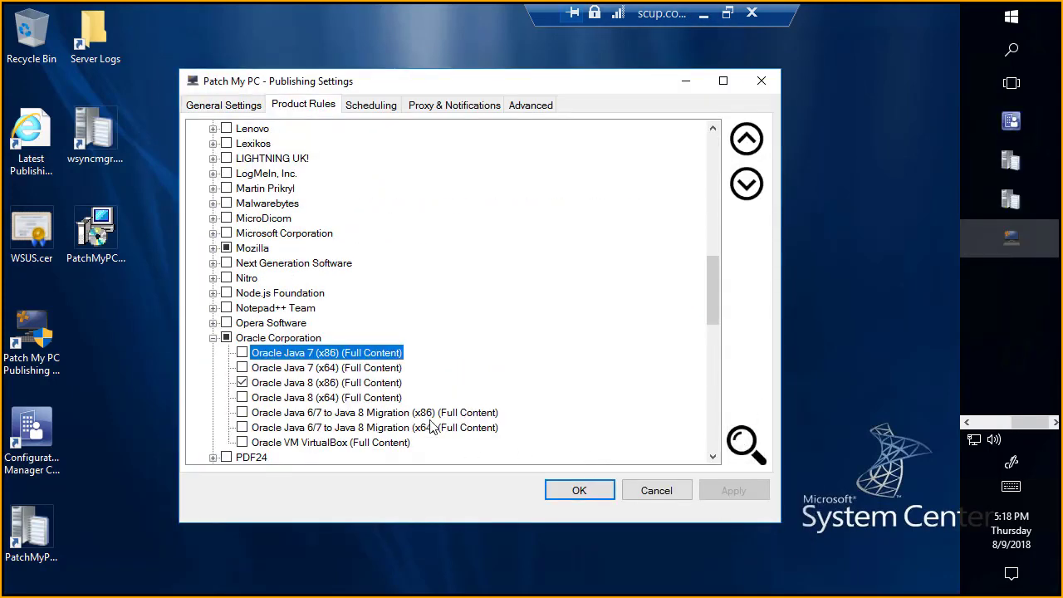
pyautogui.click(334, 382)
pyautogui.rightClick(335, 382)
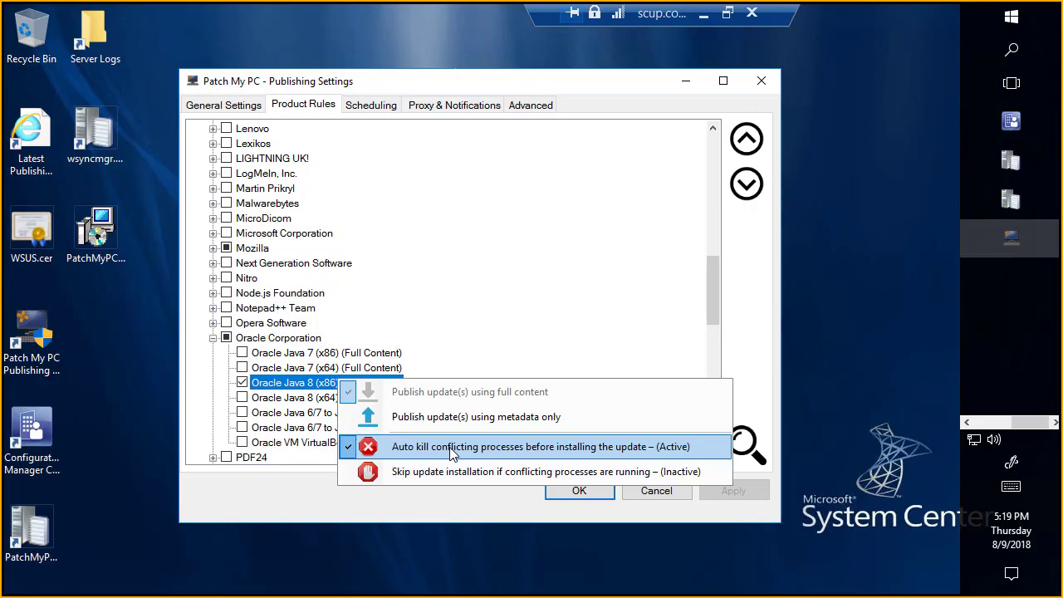
# Step: Return to the Skype meeting window and review the remaining questions in the conversation
pyautogui.click(703, 13)
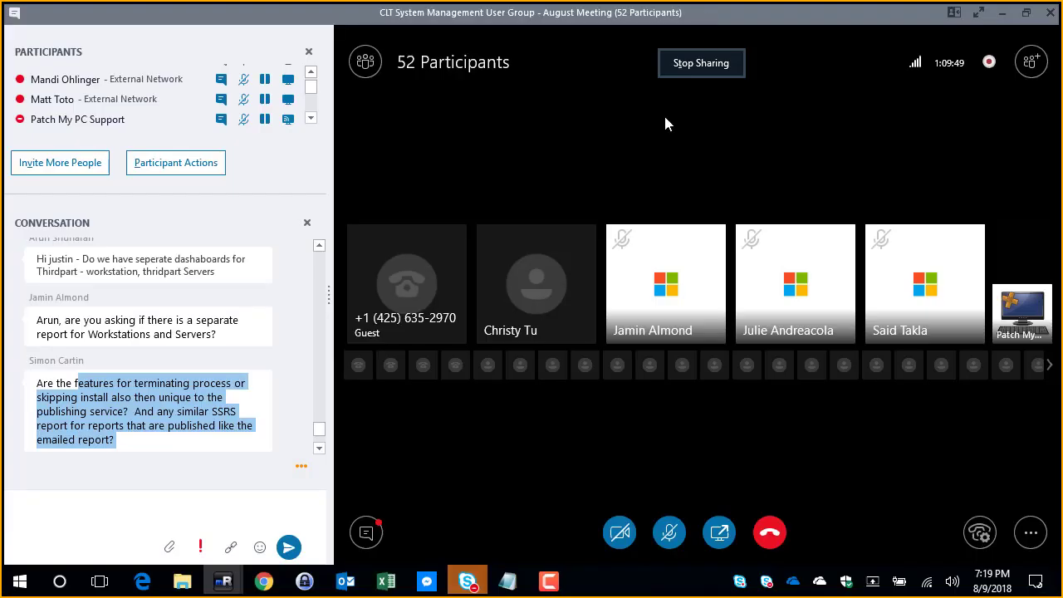
pyautogui.click(151, 378)
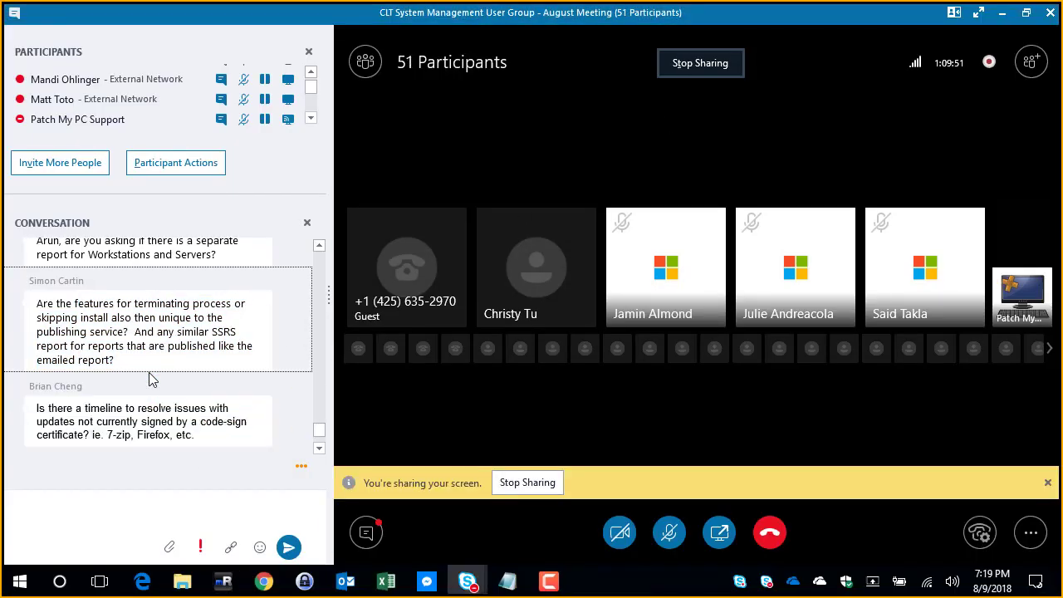
# Step: Read the attendees' conversation questions about code-signed updates, future product plans, installable rules and kill processes, highlighting the relevant text
pyautogui.moveTo(195, 395); pyautogui.dragTo(30, 362)
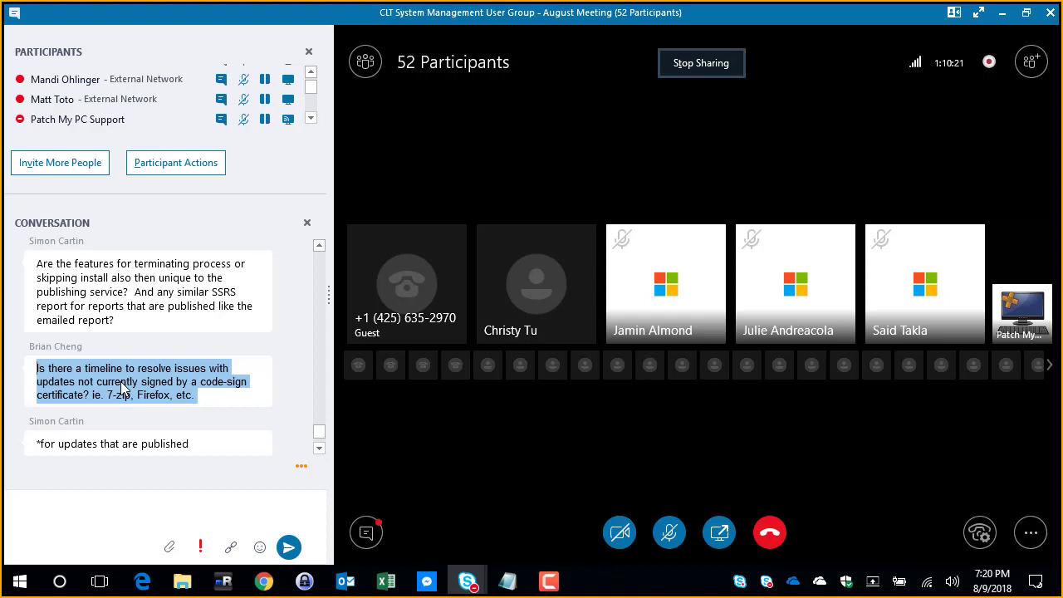
pyautogui.click(157, 395)
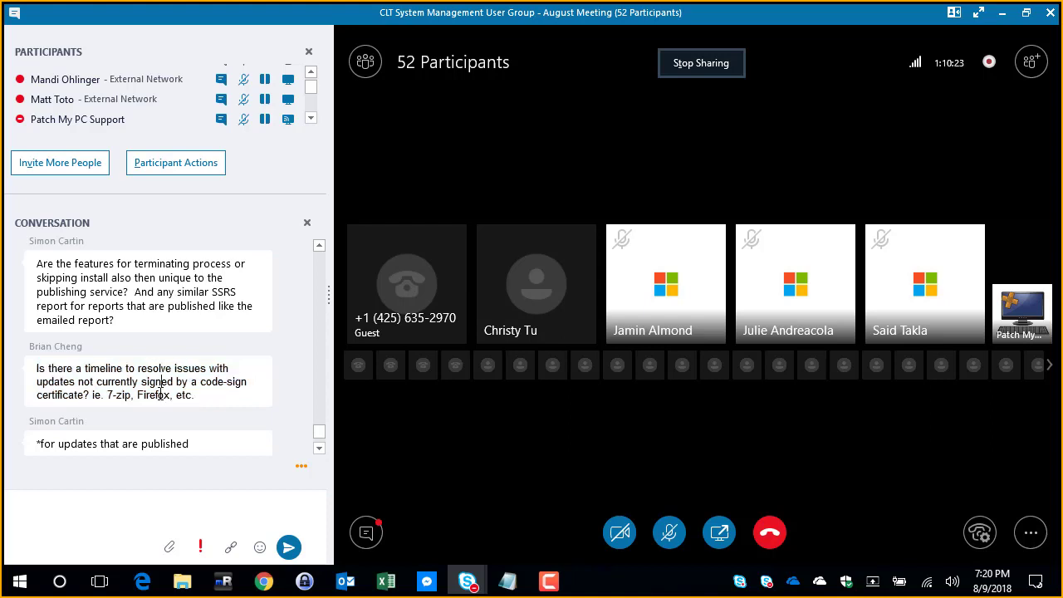
pyautogui.doubleClick(155, 395)
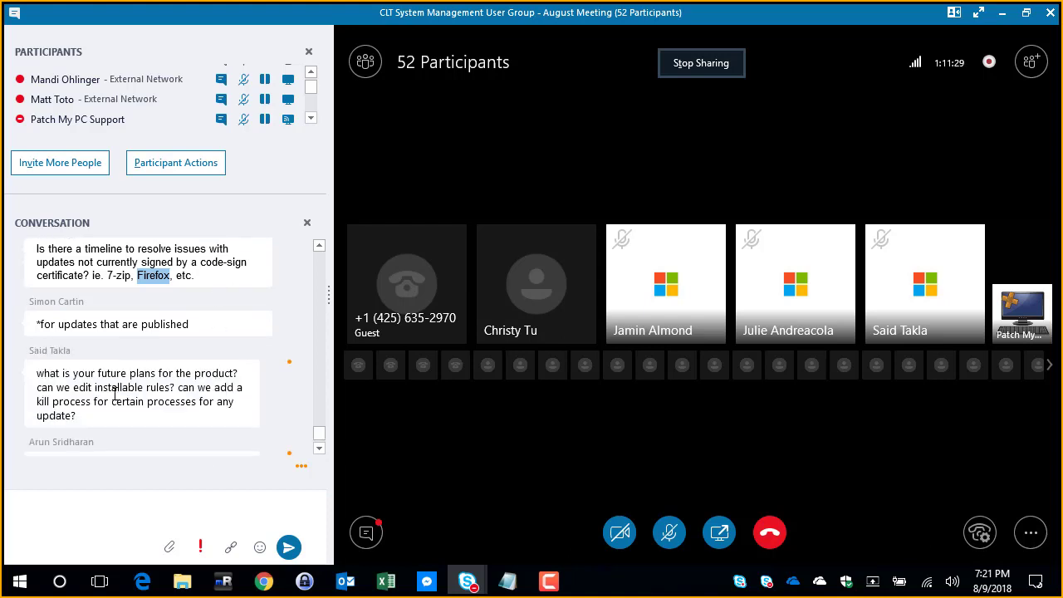
pyautogui.scroll(-2, 114, 394)
pyautogui.moveTo(92, 324); pyautogui.dragTo(206, 369)
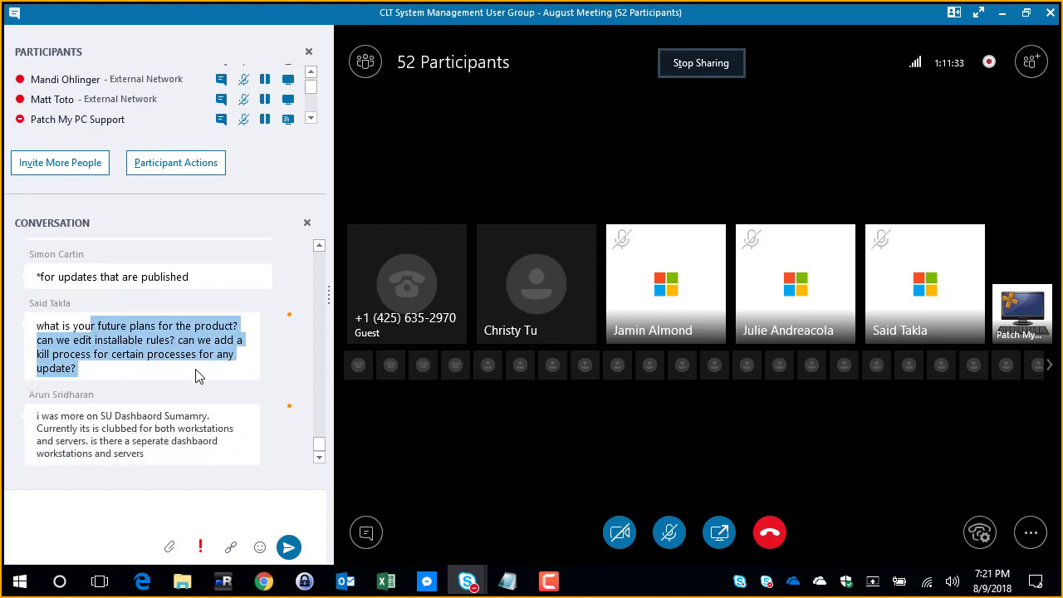
pyautogui.click(189, 370)
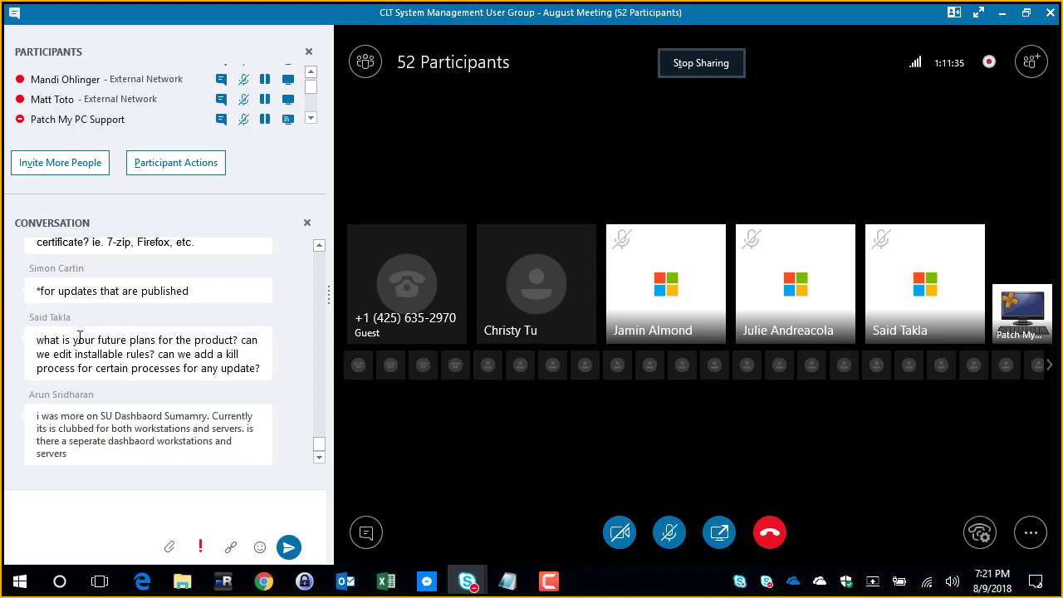
pyautogui.moveTo(83, 340); pyautogui.dragTo(264, 352)
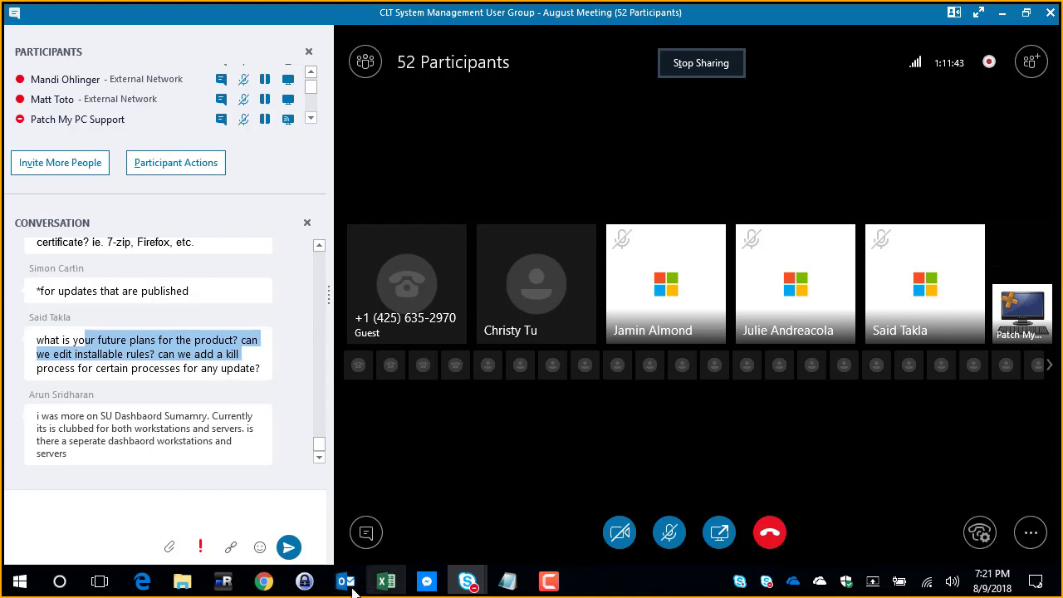
# Step: Switch to the SCUP remote session, show the conflicting-process options for Oracle Java 8 (x86), and minimize the session
pyautogui.moveTo(222, 588)
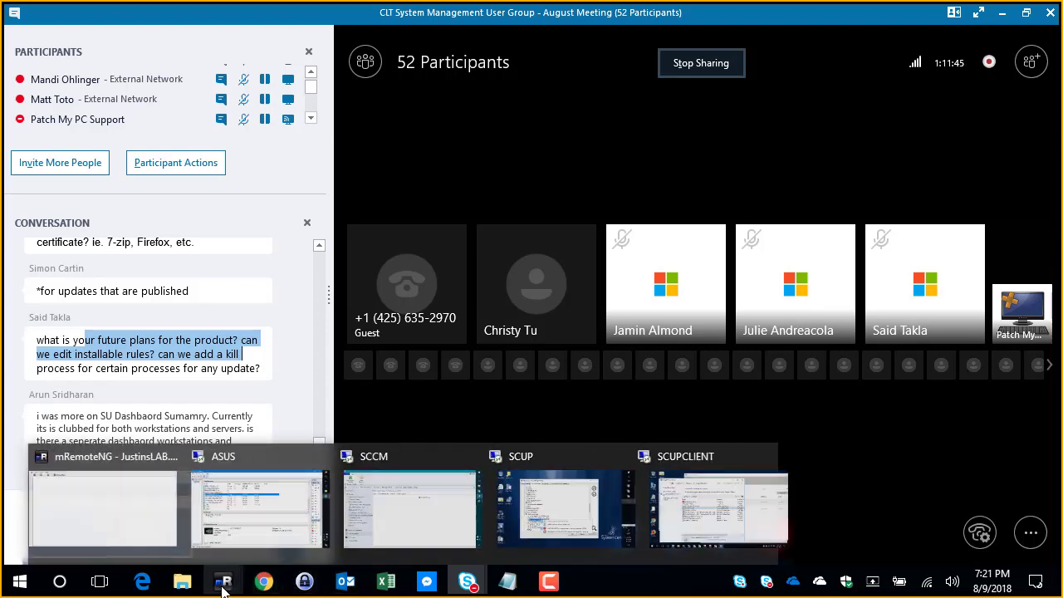
pyautogui.click(557, 509)
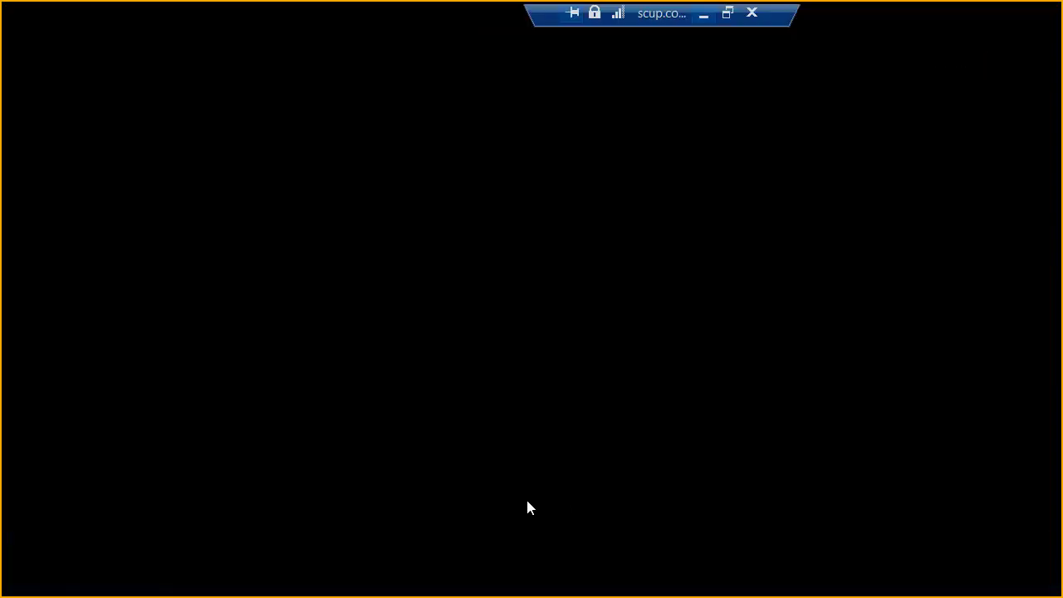
pyautogui.rightClick(344, 383)
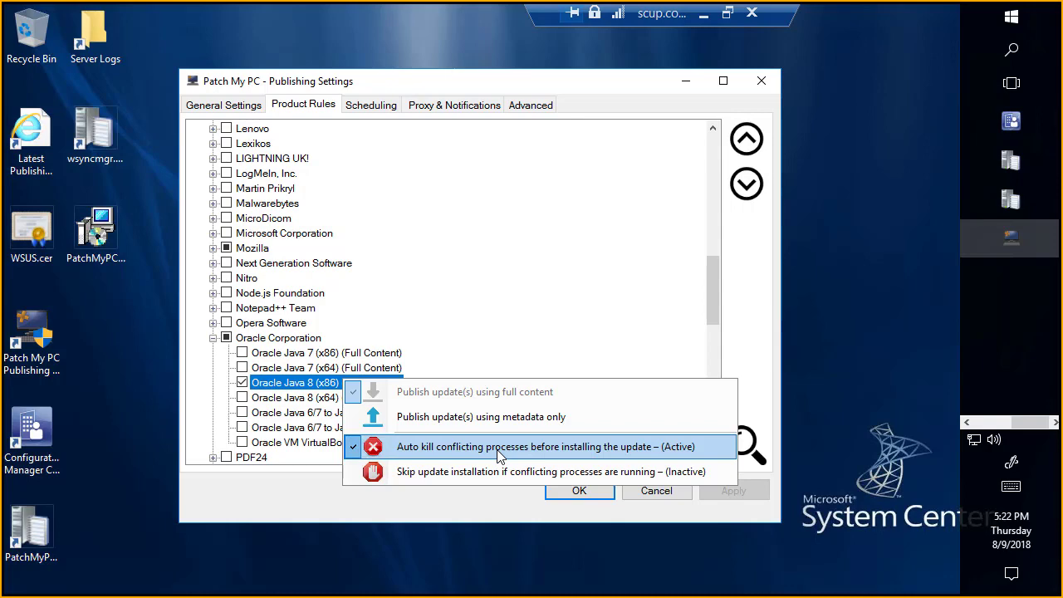
pyautogui.click(703, 14)
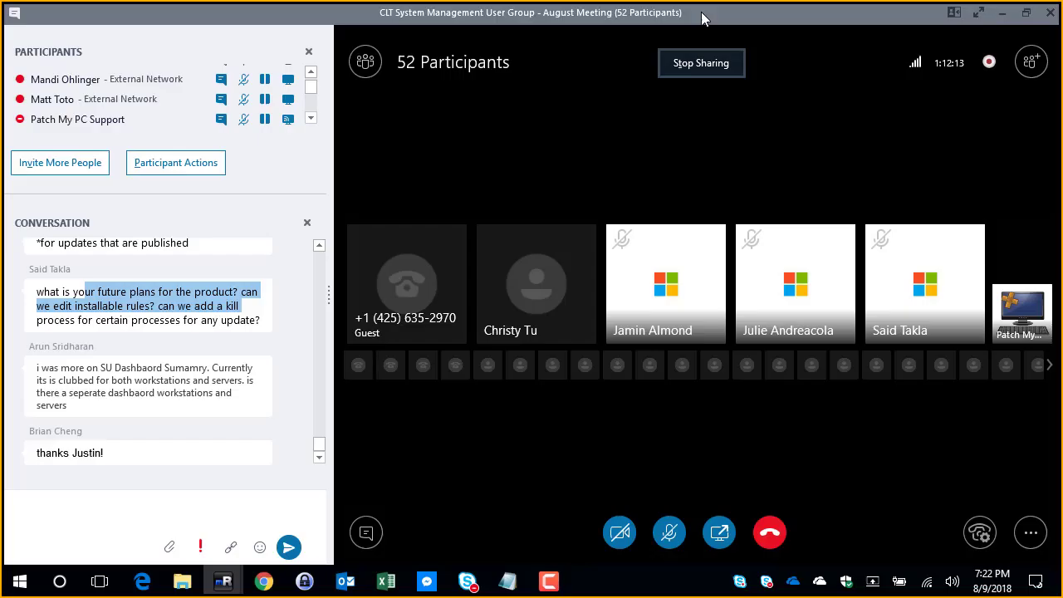
# Step: Review the conversation question about separate software update dashboards for workstations and servers, highlighting its text
pyautogui.click(62, 369)
pyautogui.moveTo(62, 370); pyautogui.dragTo(166, 380)
pyautogui.scroll(1, 167, 380)
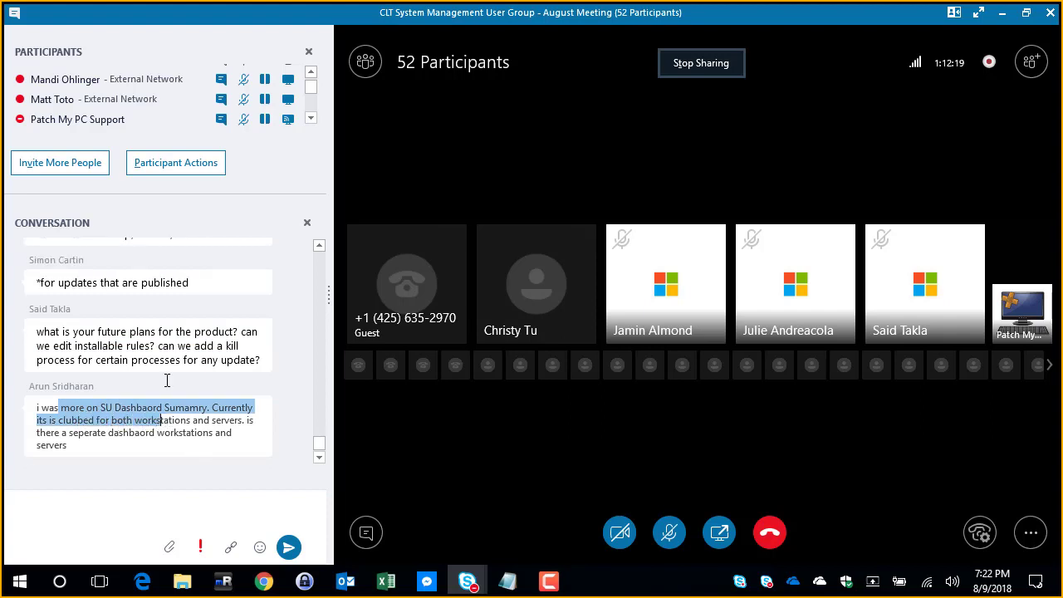
pyautogui.scroll(3, 184, 372)
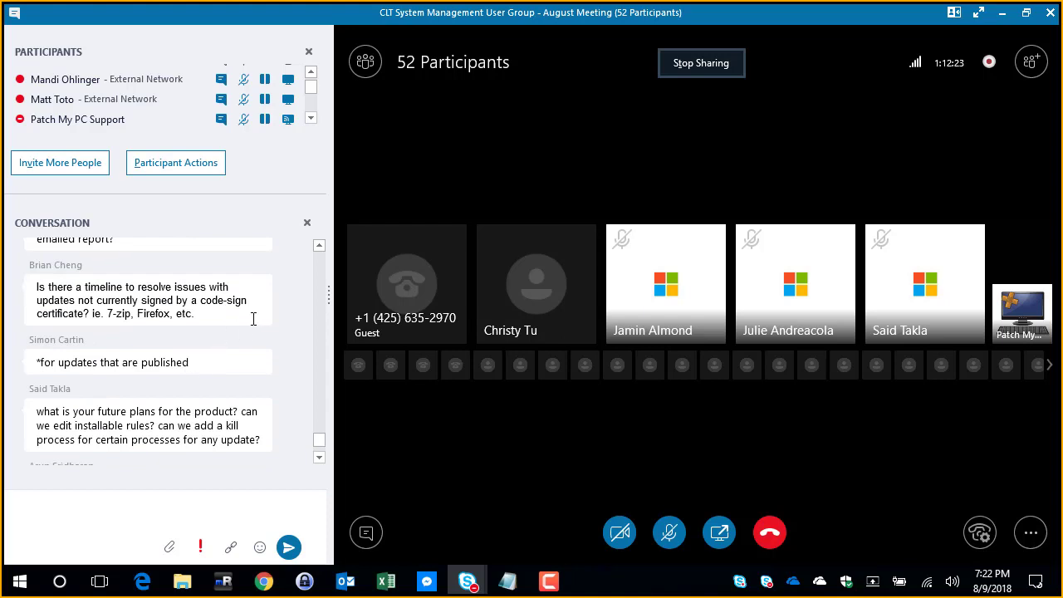
pyautogui.scroll(2, 271, 330)
pyautogui.scroll(-4, 269, 329)
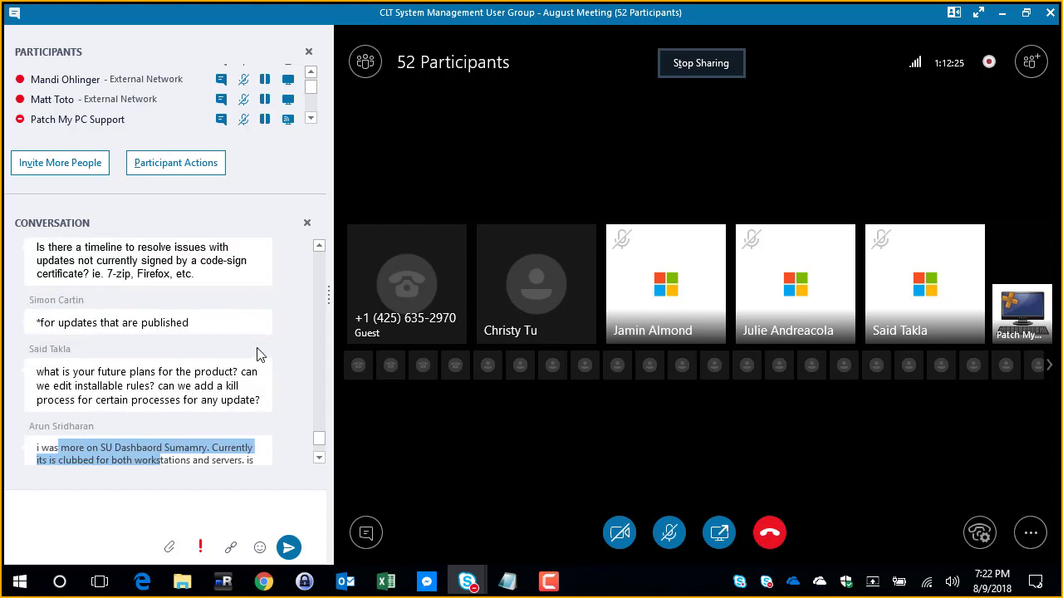
pyautogui.click(181, 458)
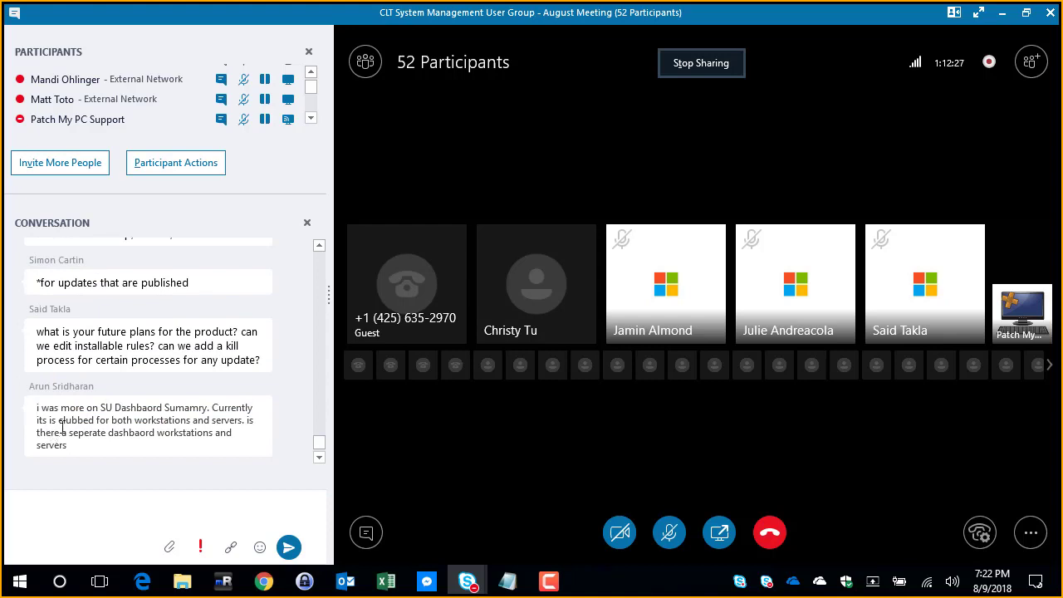
pyautogui.moveTo(50, 412); pyautogui.dragTo(138, 458)
pyautogui.click(138, 459)
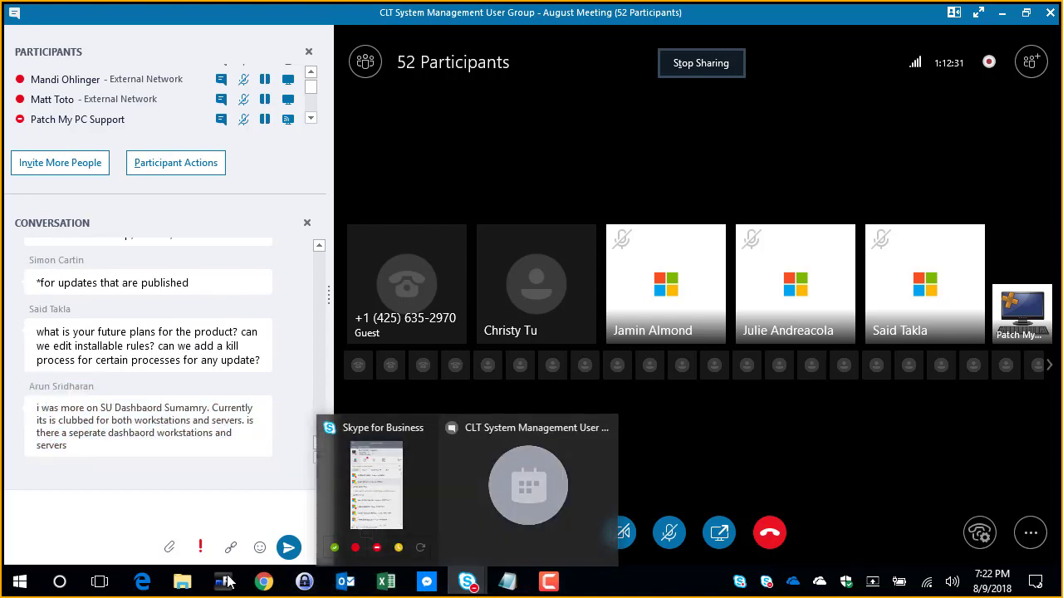
# Step: Switch to the SCCM remote session and bring up the Software Update Dashboard report in Internet Explorer
pyautogui.moveTo(230, 586)
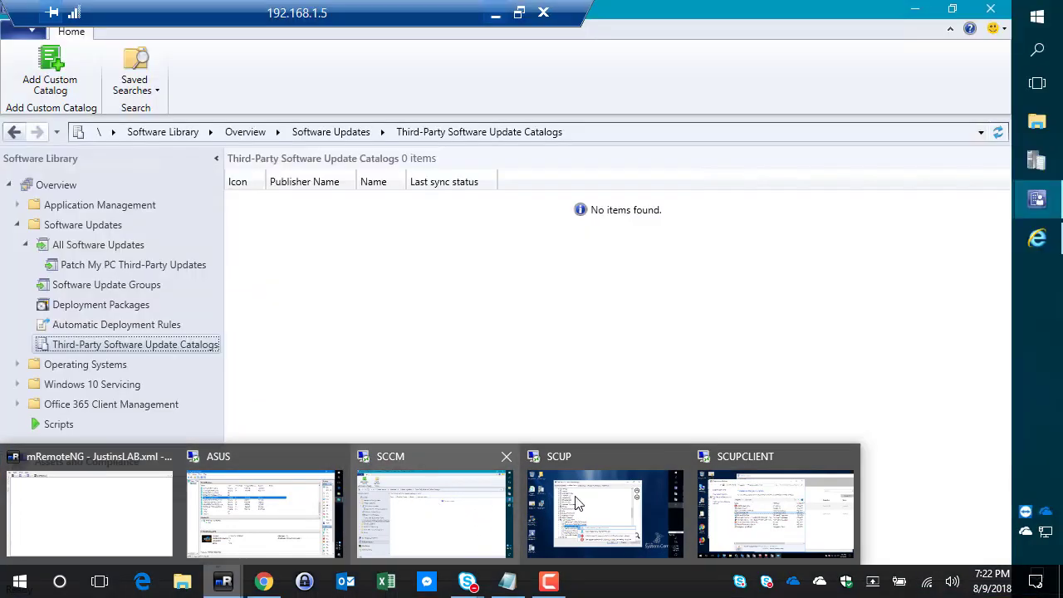
pyautogui.moveTo(649, 497)
pyautogui.click(416, 512)
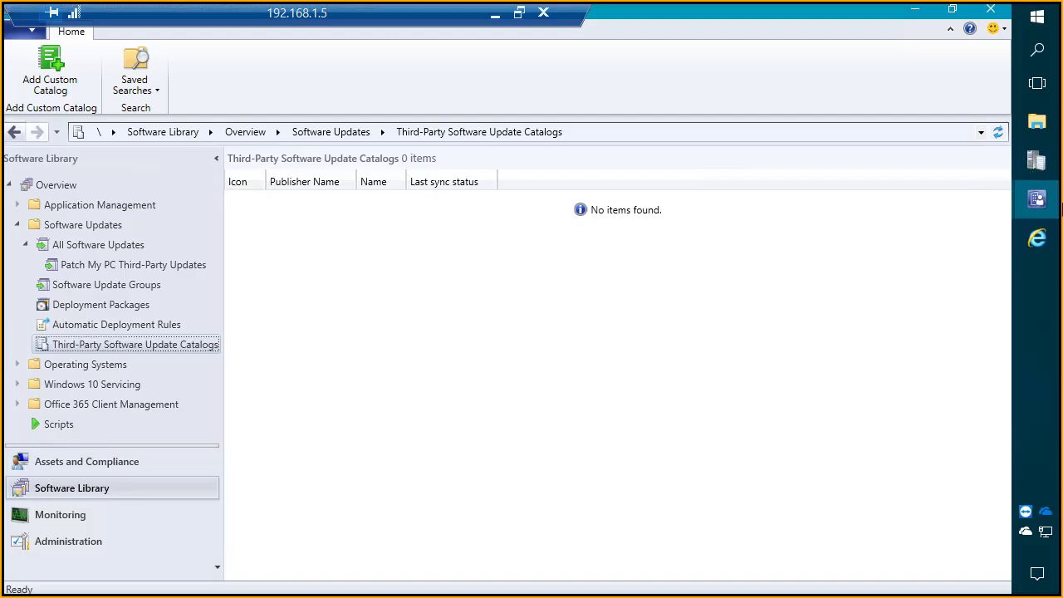
pyautogui.click(1037, 239)
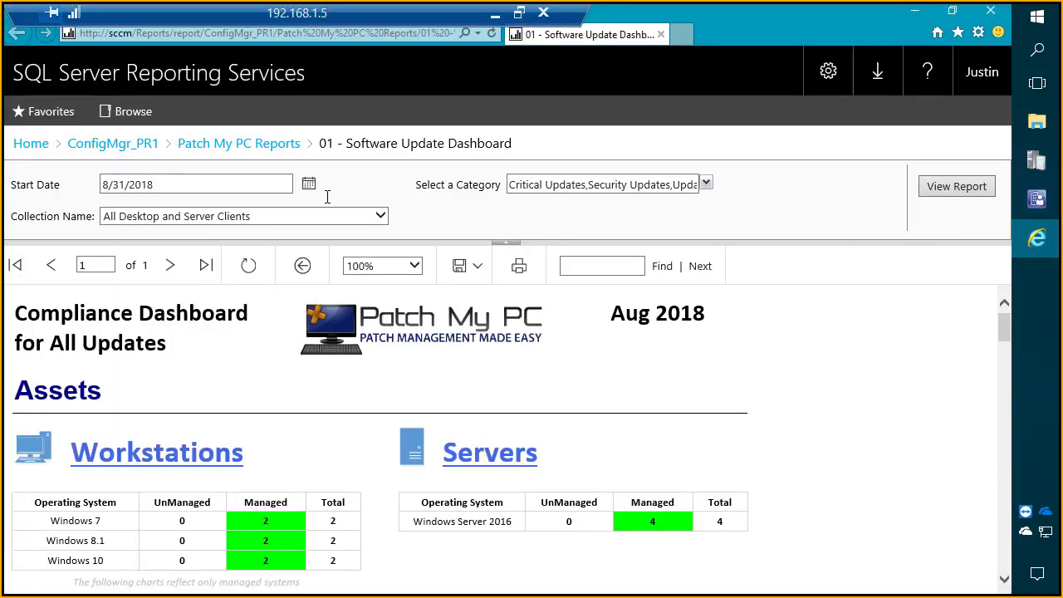
# Step: Run the dashboard report for the All Workstations collection and look through the other collections available for it
pyautogui.click(367, 220)
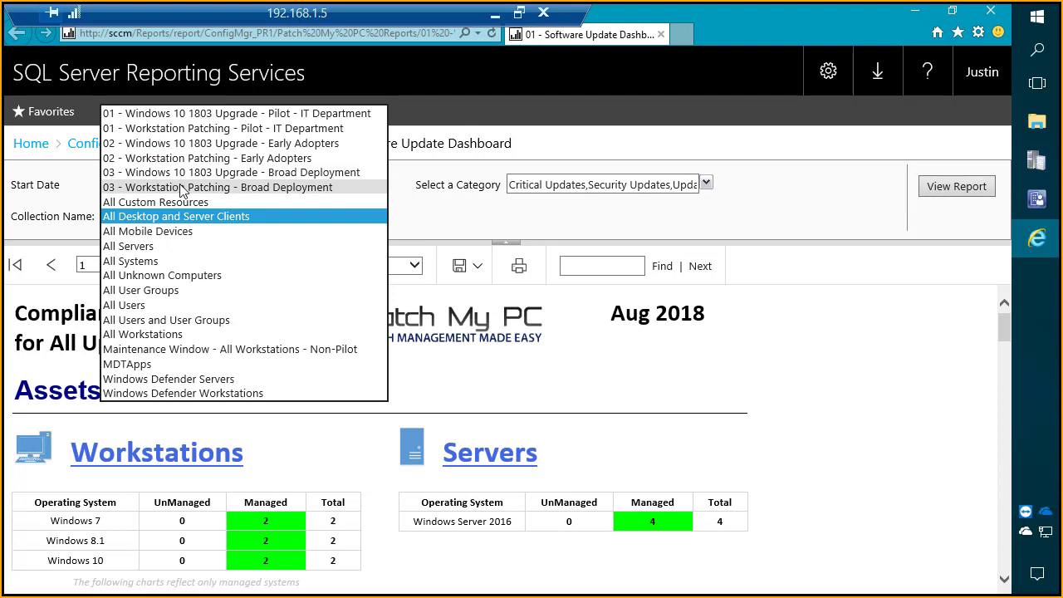
pyautogui.click(154, 334)
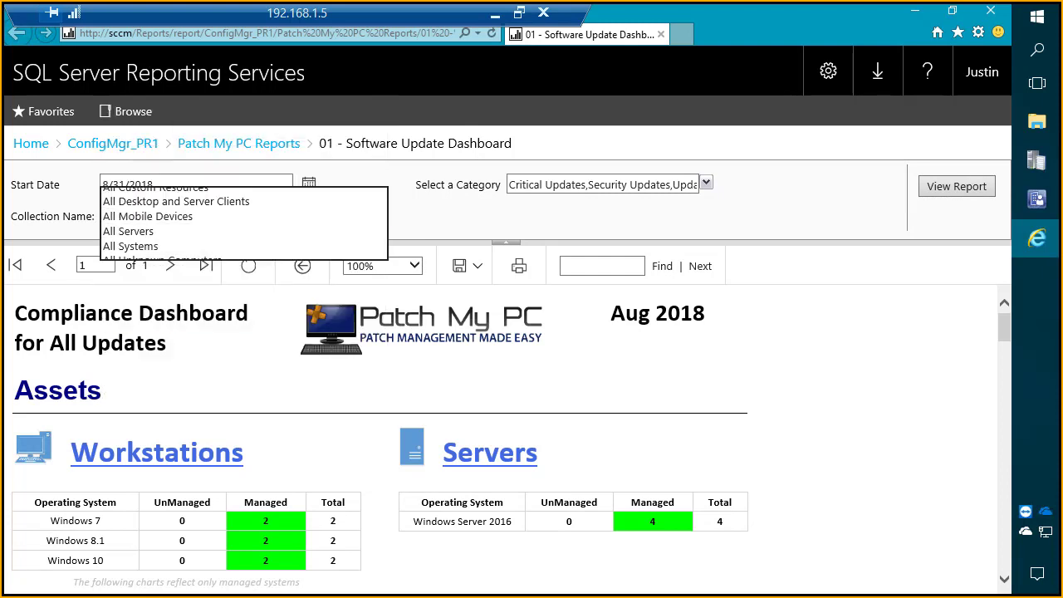
pyautogui.click(961, 187)
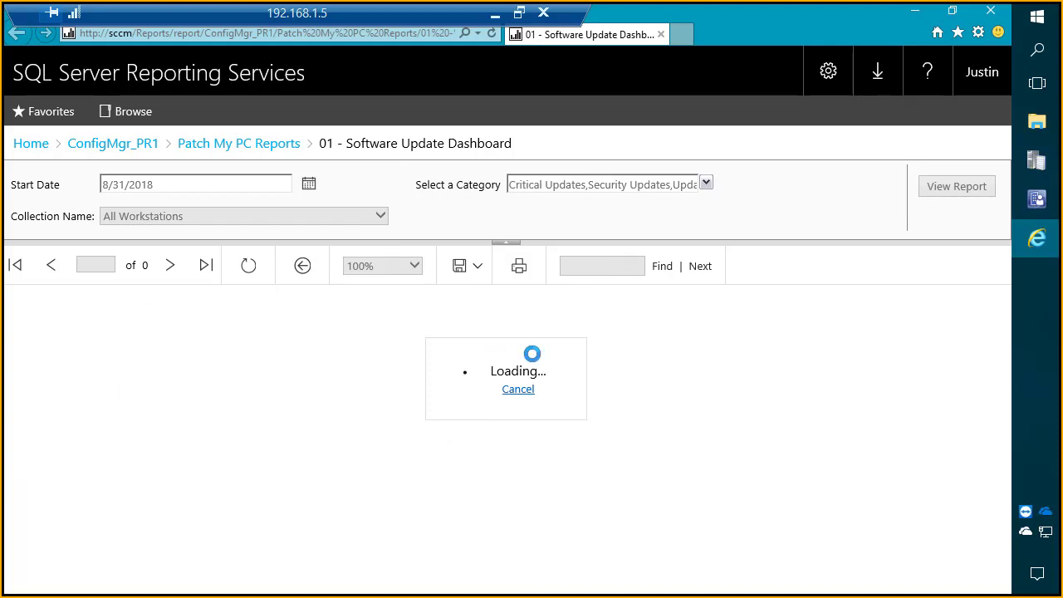
pyautogui.scroll(-1, 581, 463)
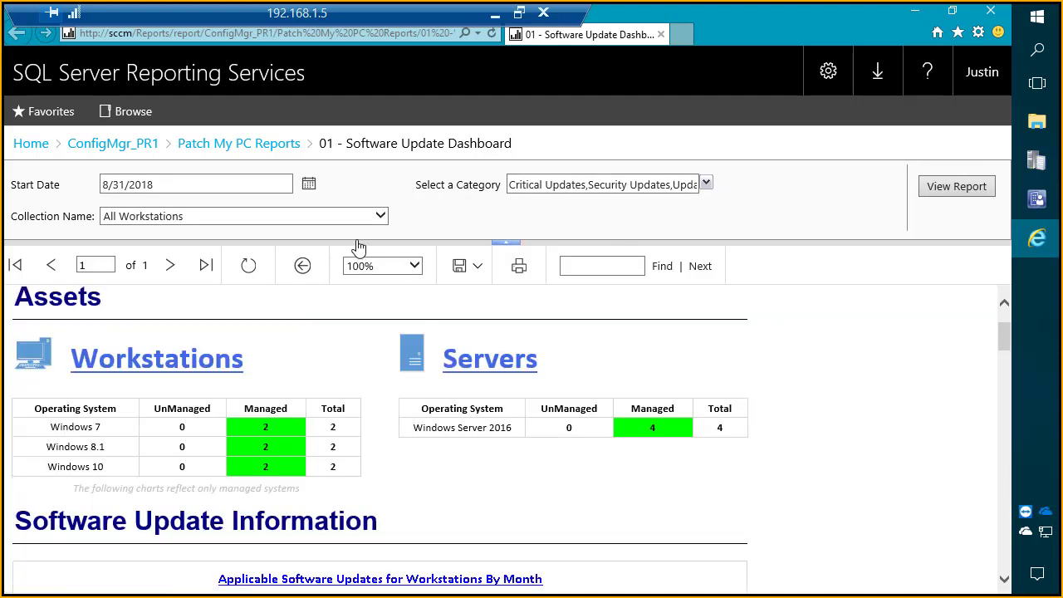
pyautogui.click(368, 216)
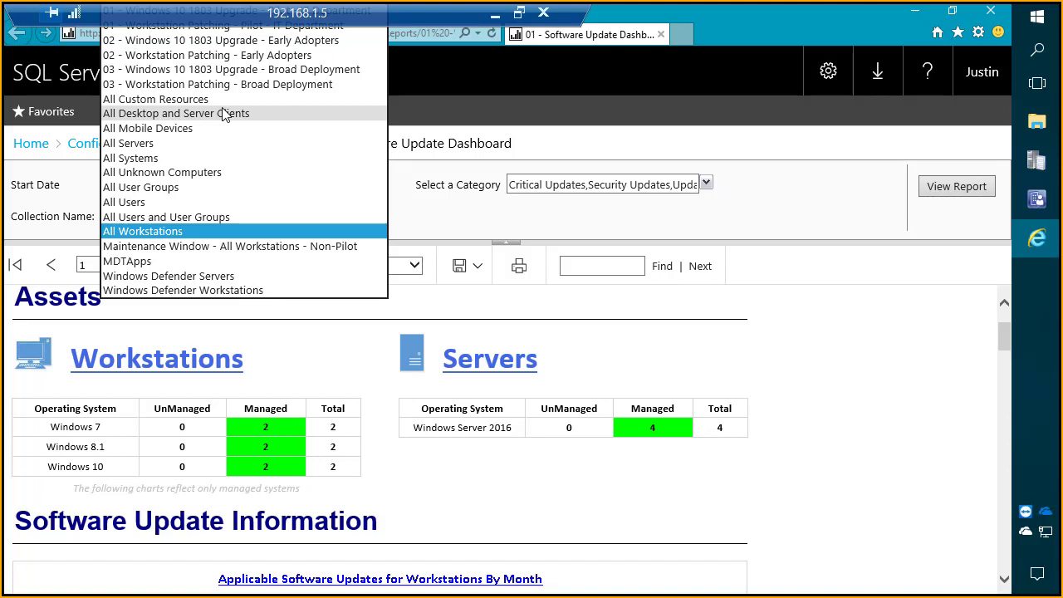
pyautogui.click(498, 295)
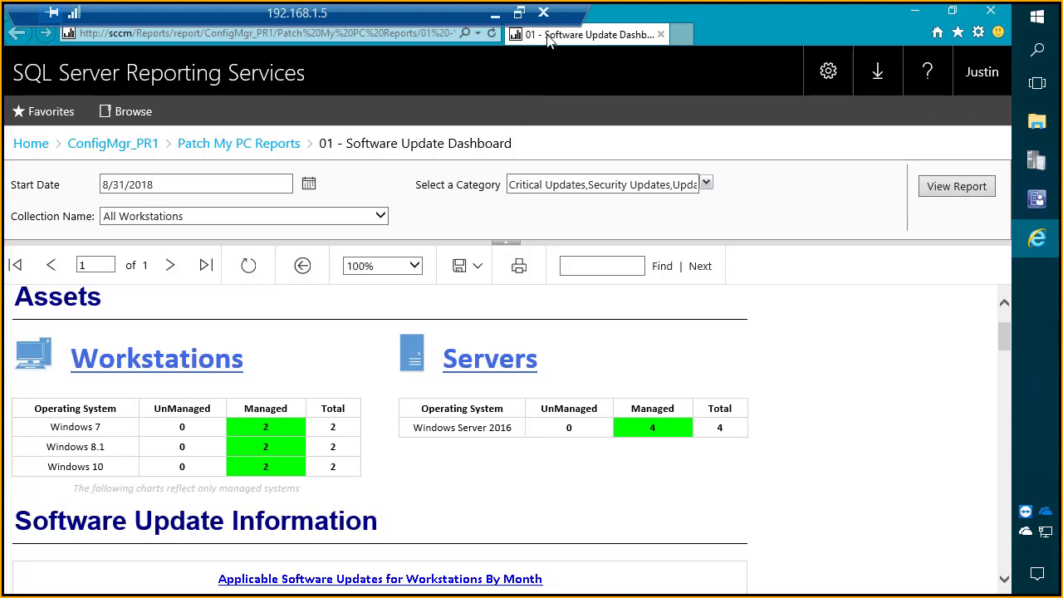
# Step: Minimize the SCCM session and look back through the earlier questions in the Skype meeting conversation
pyautogui.click(496, 15)
pyautogui.scroll(-1, 143, 413)
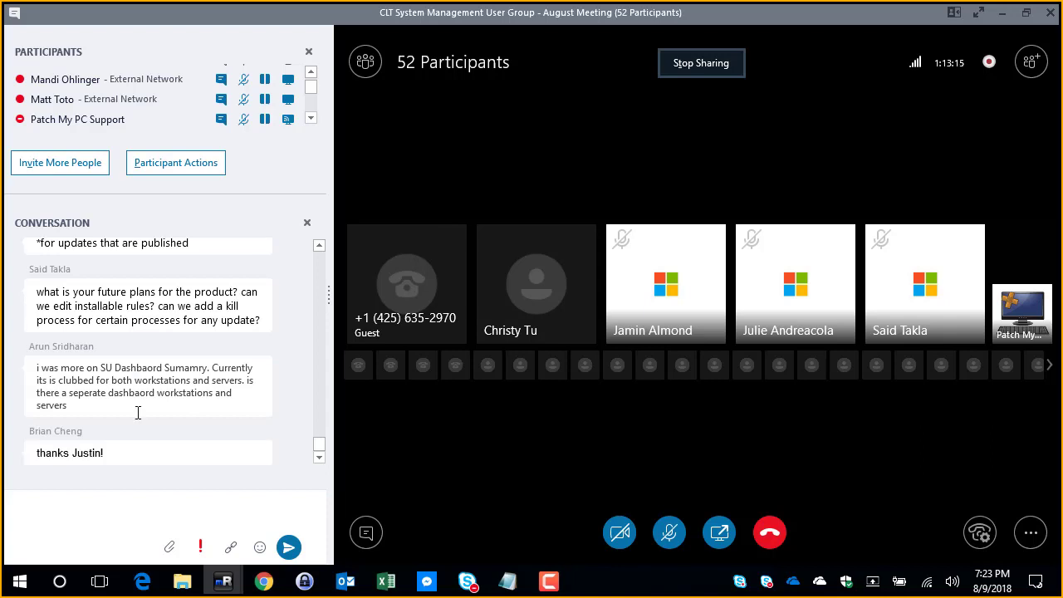
pyautogui.scroll(6, 142, 413)
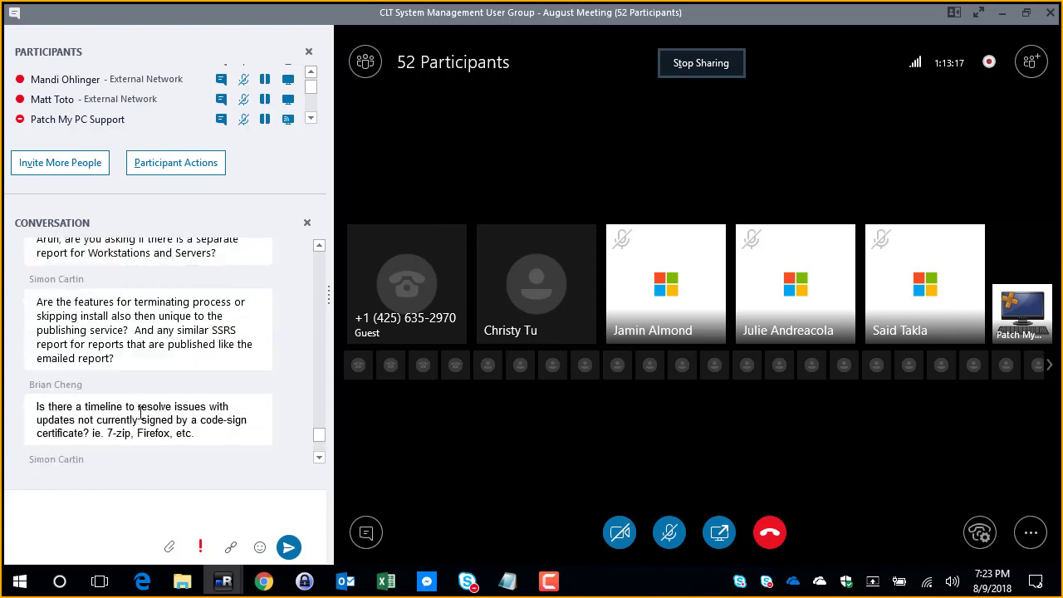
pyautogui.scroll(2, 140, 411)
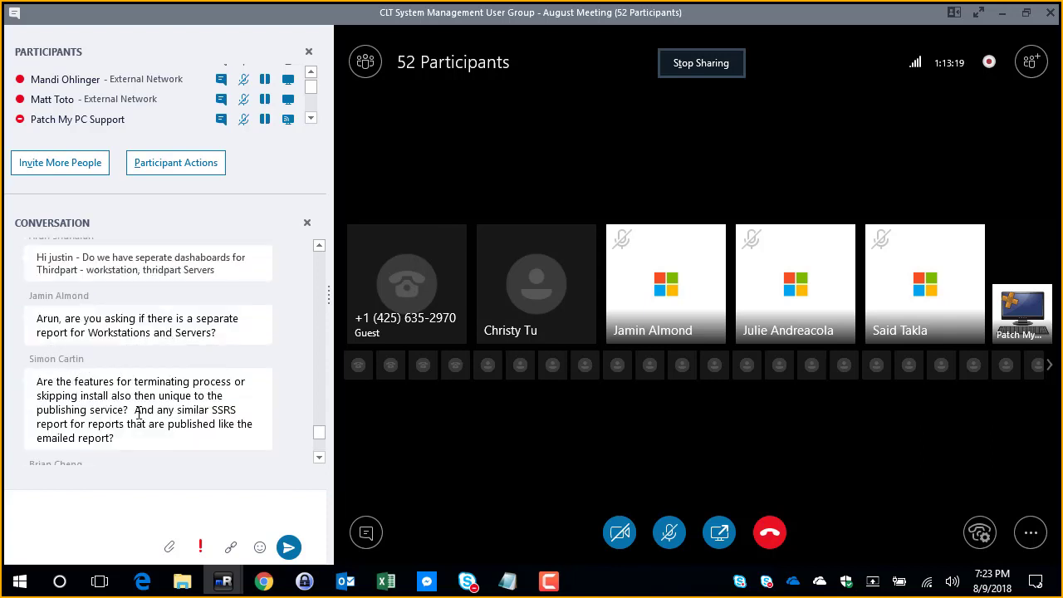
pyautogui.scroll(3, 138, 413)
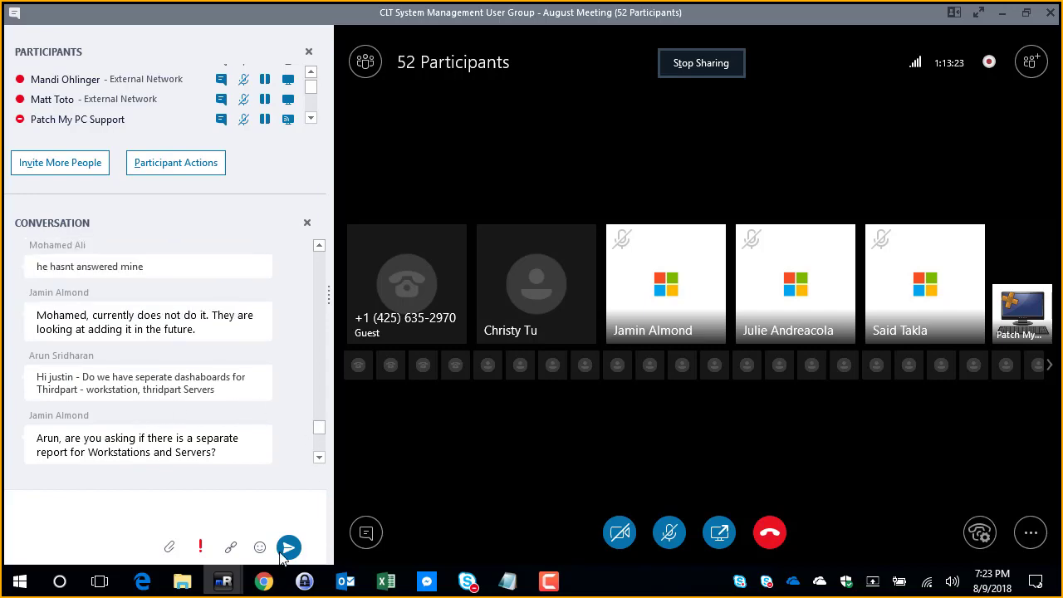
# Step: Switch to the Configuration Manager console in the SCCM session and browse the updates in the Patch My PC Third-Party Updates folder
pyautogui.moveTo(223, 581)
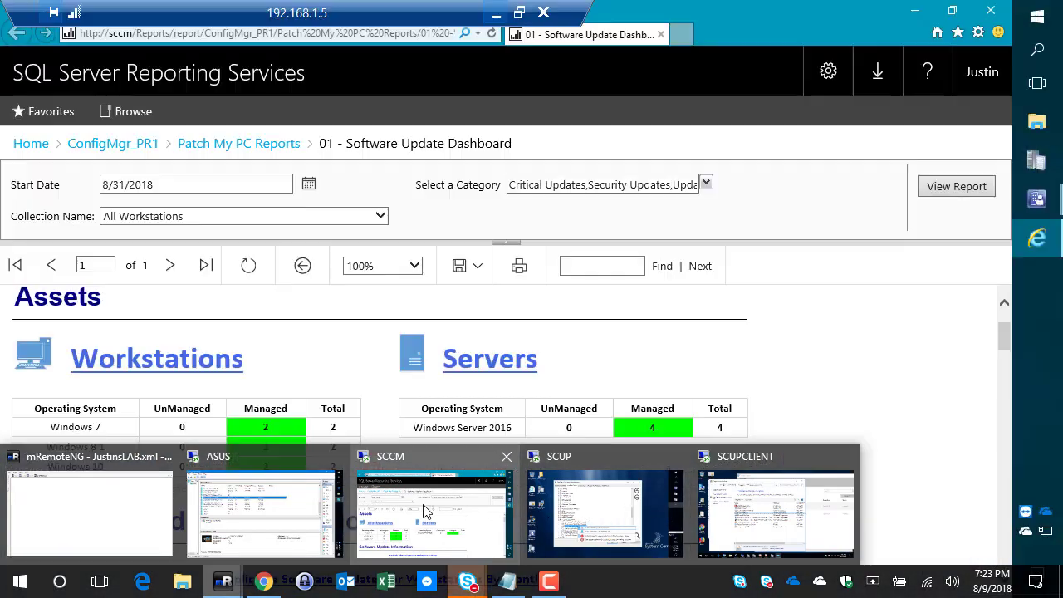
pyautogui.click(492, 510)
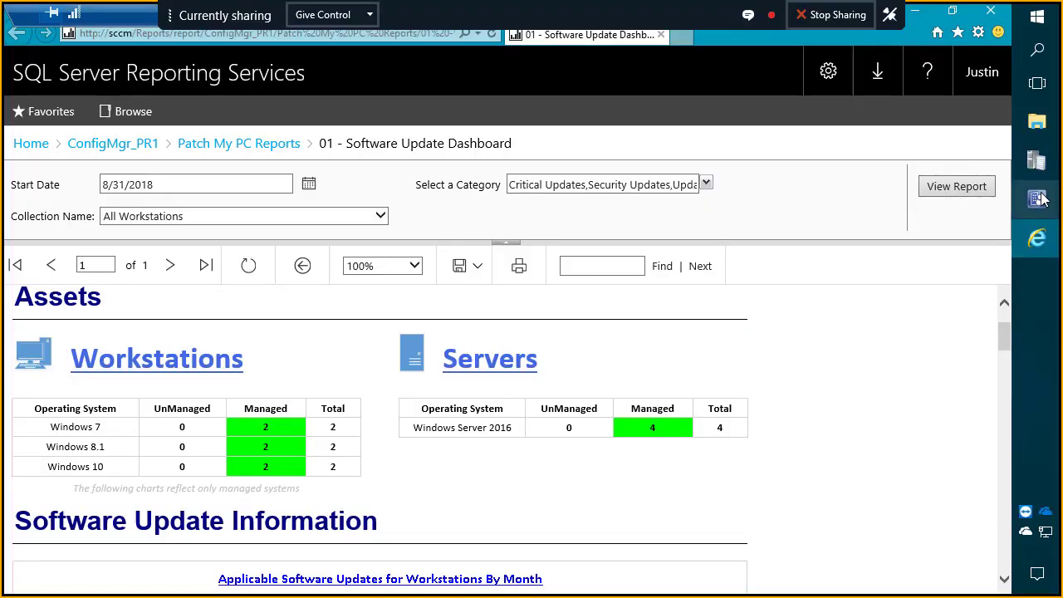
pyautogui.moveTo(1036, 199)
pyautogui.click(949, 151)
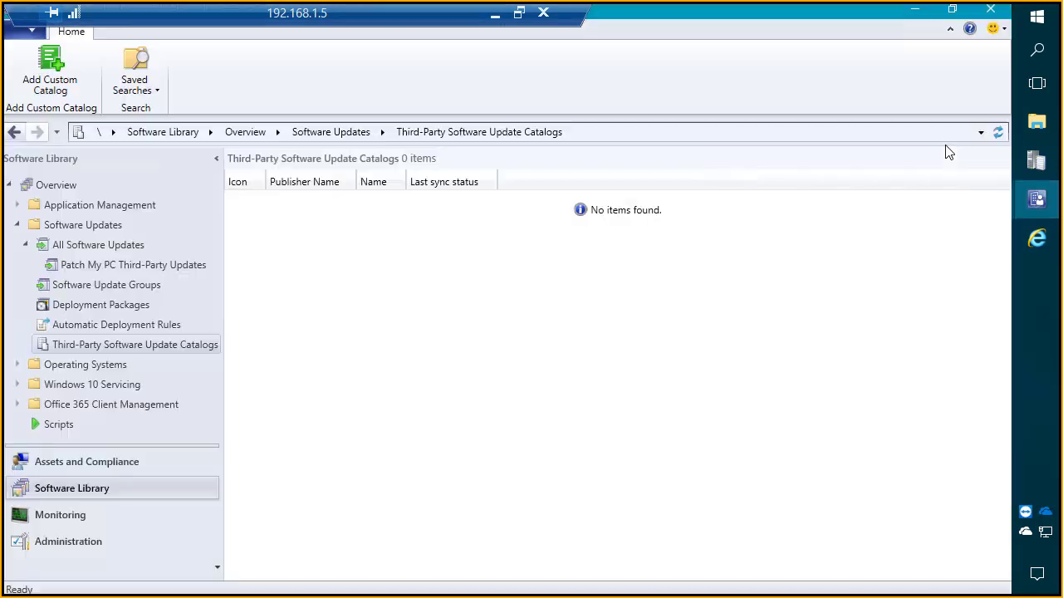
pyautogui.click(106, 284)
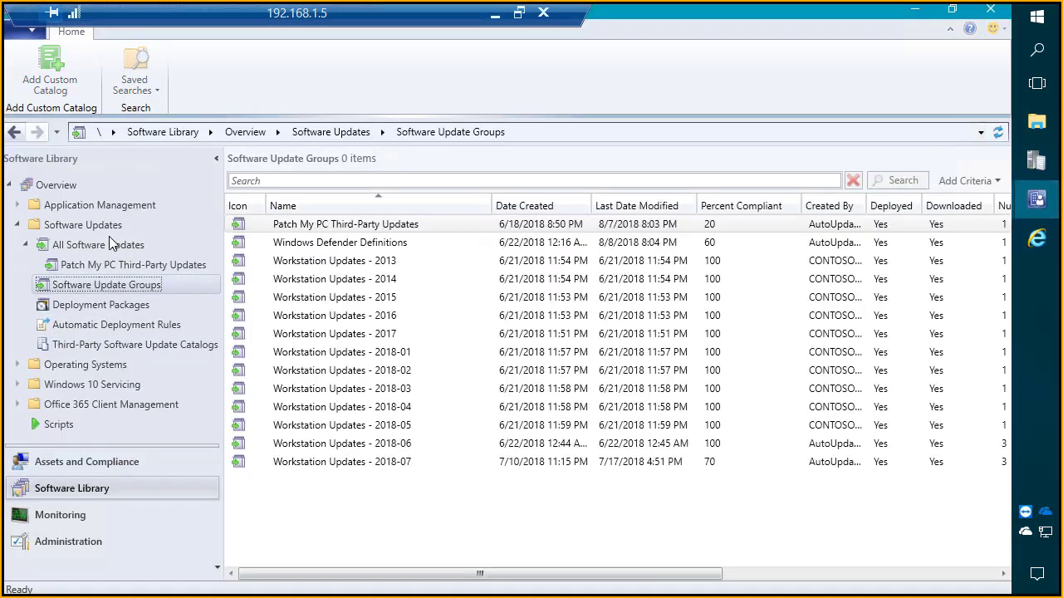
pyautogui.click(121, 245)
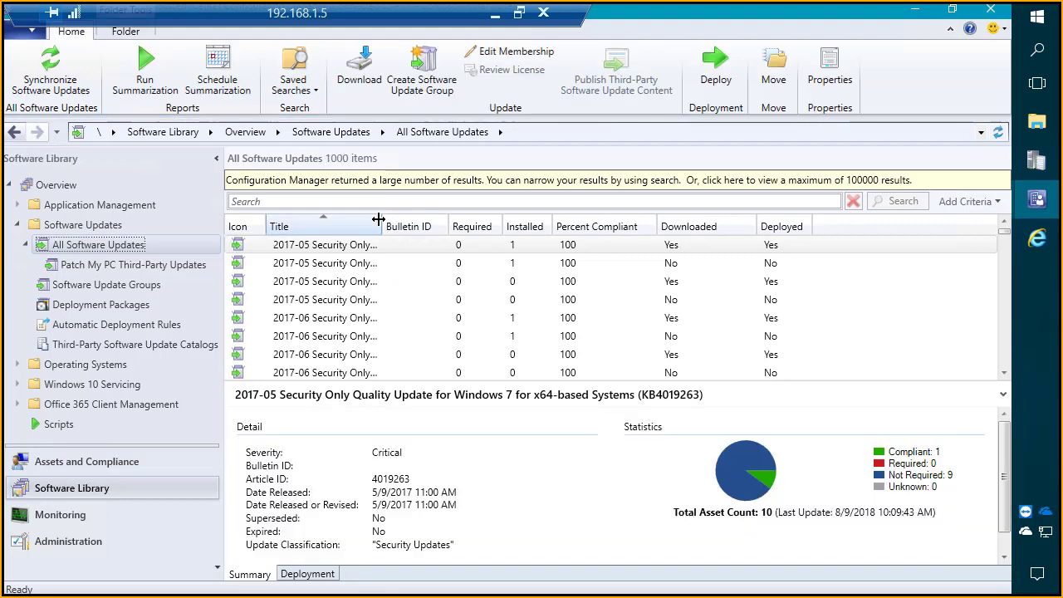
pyautogui.moveTo(378, 218); pyautogui.dragTo(402, 220)
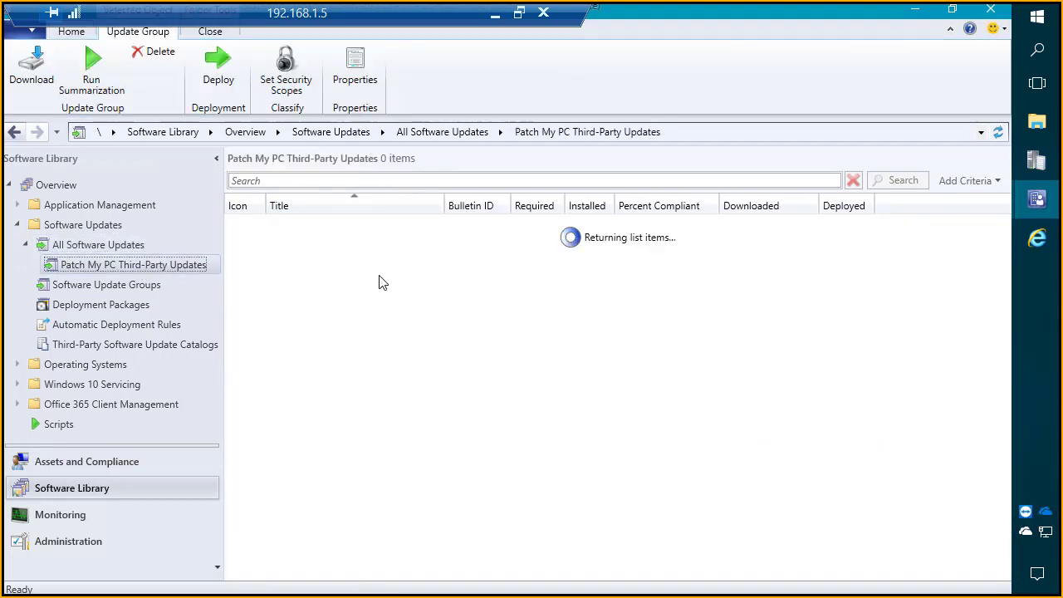
pyautogui.scroll(-4, 384, 293)
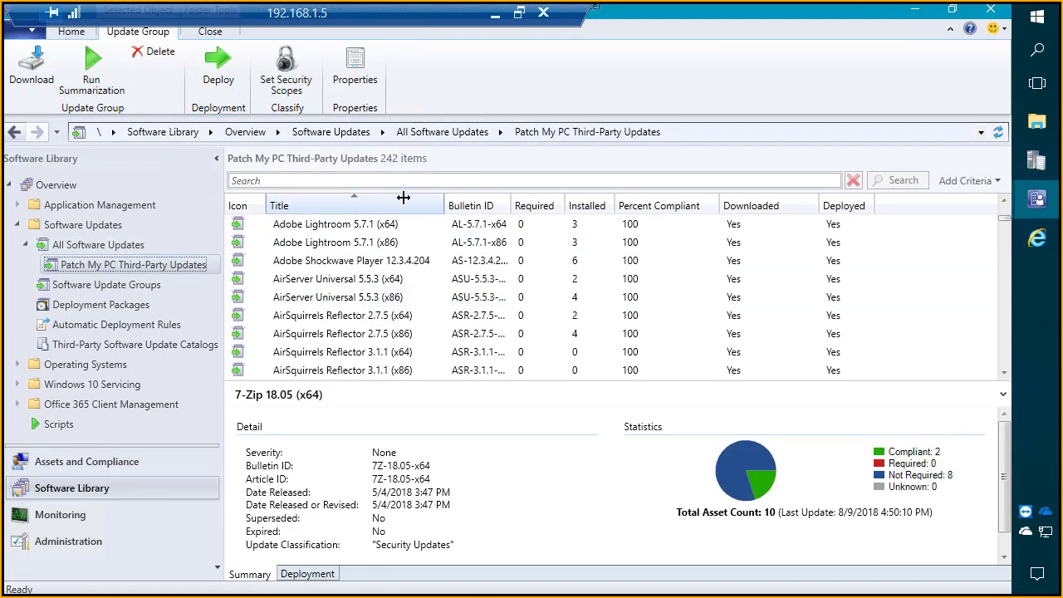
# Step: Minimize the SCCM session and highlight the question about cost in the Skype meeting conversation
pyautogui.click(495, 16)
pyautogui.scroll(-5, 133, 407)
pyautogui.scroll(-3, 140, 441)
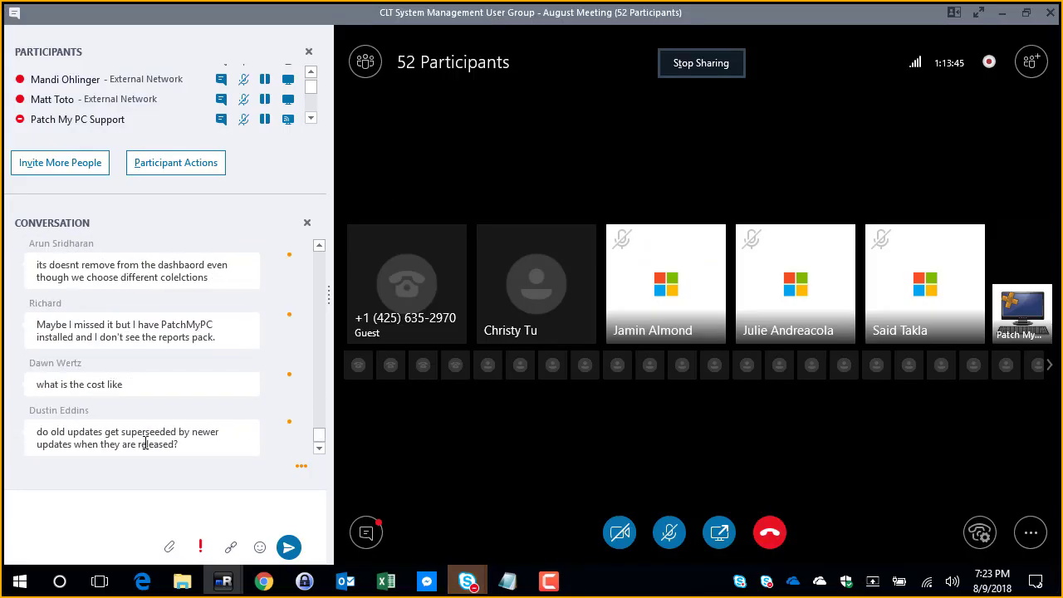
pyautogui.moveTo(125, 393); pyautogui.dragTo(34, 403)
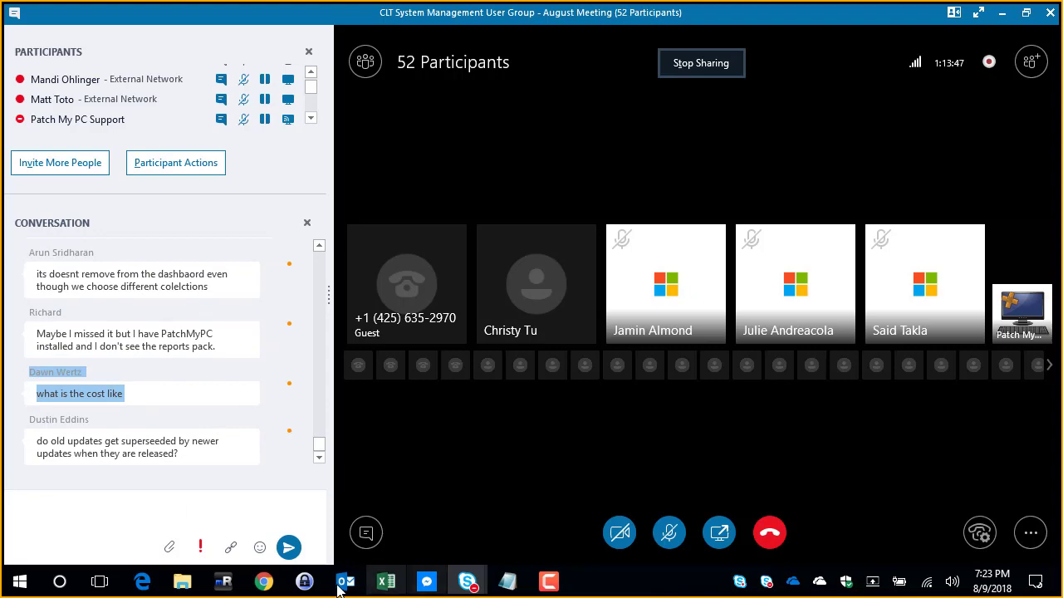
# Step: Switch to Chrome and open the SCUP Catalog overview page on the Patch My PC website
pyautogui.moveTo(272, 582)
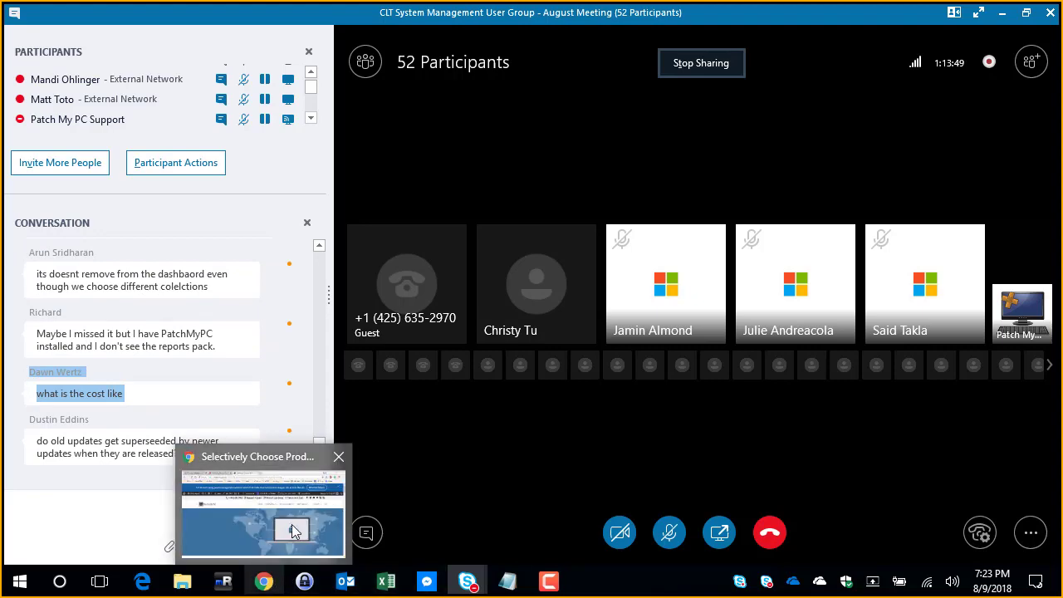
pyautogui.click(262, 511)
pyautogui.moveTo(589, 244)
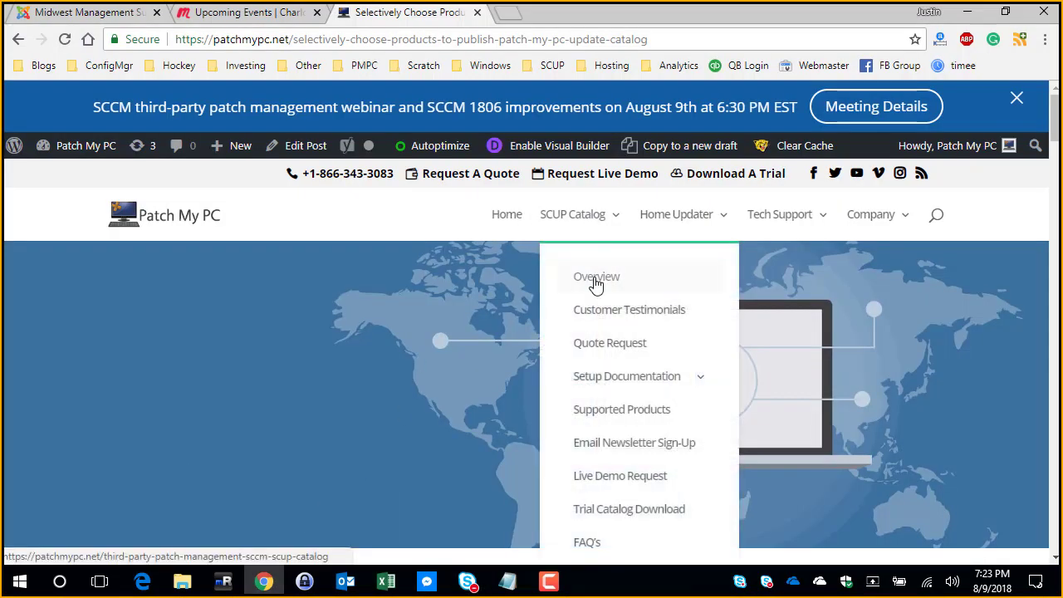
pyautogui.click(565, 277)
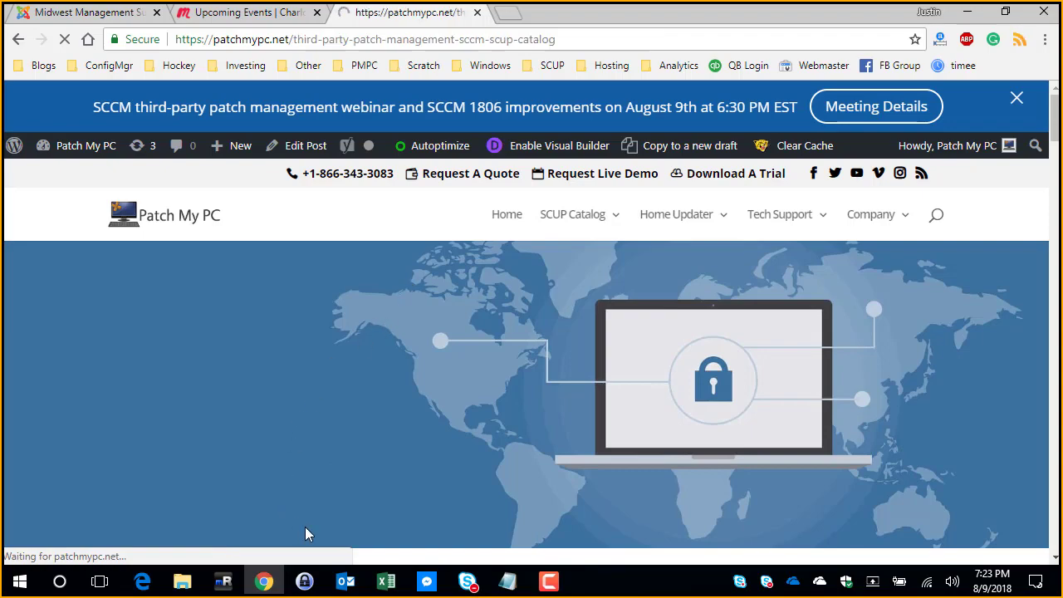
# Step: Compare the annual per-endpoint pricing and feature lists of the Catalog + Automation and SCUP Catalog Only plans
pyautogui.scroll(-3, 376, 424)
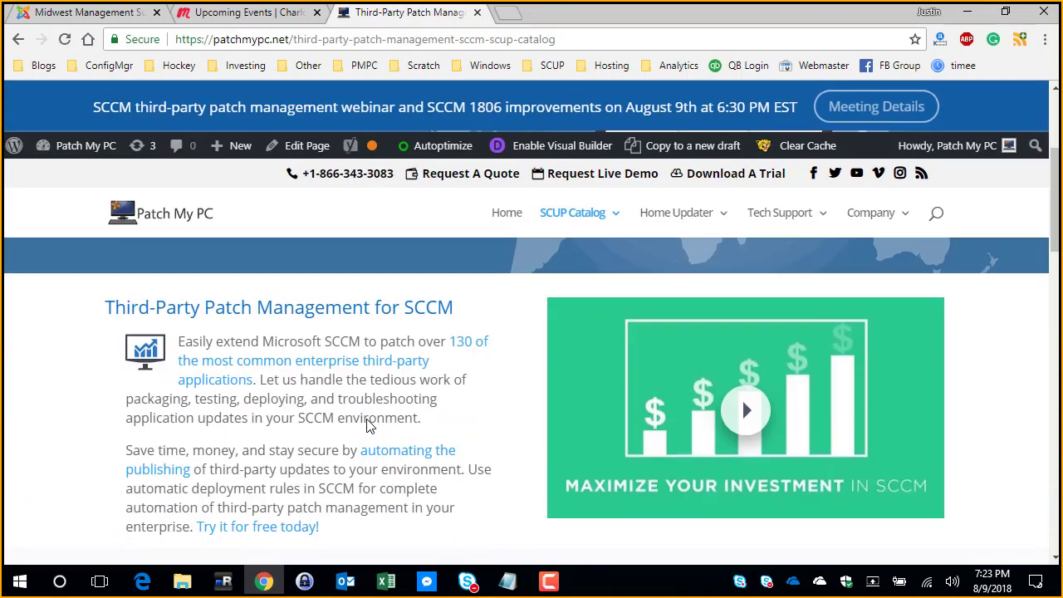
pyautogui.scroll(-5, 368, 434)
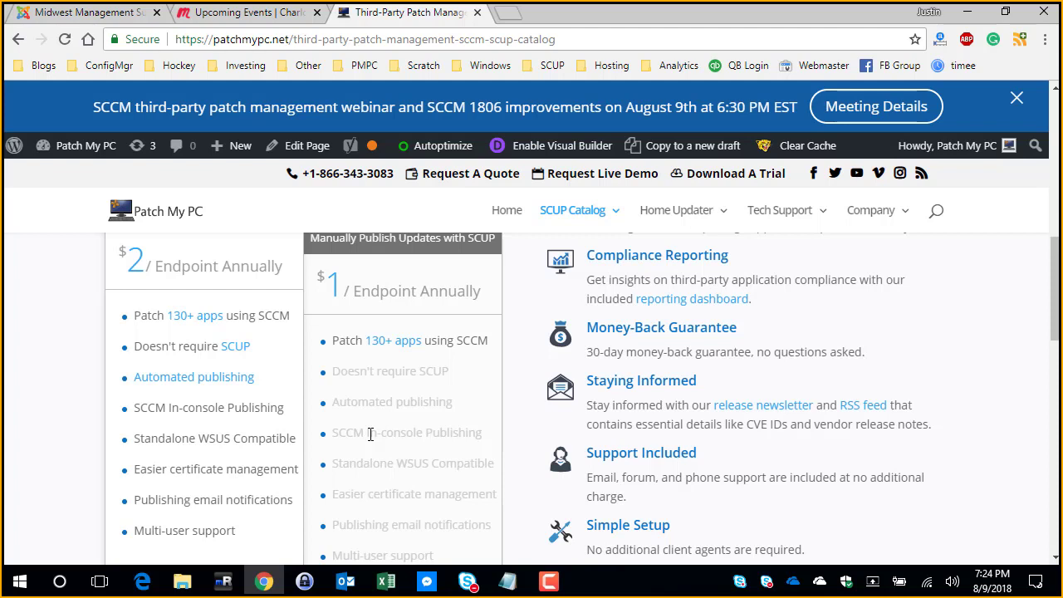
pyautogui.scroll(1, 370, 434)
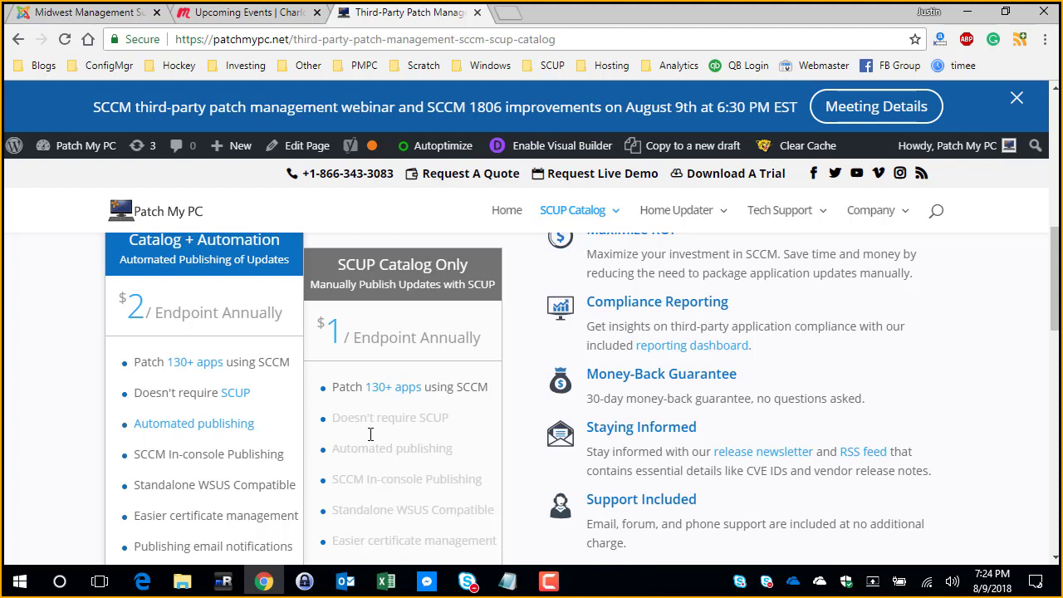
pyautogui.scroll(-1, 370, 434)
pyautogui.scroll(1, 370, 435)
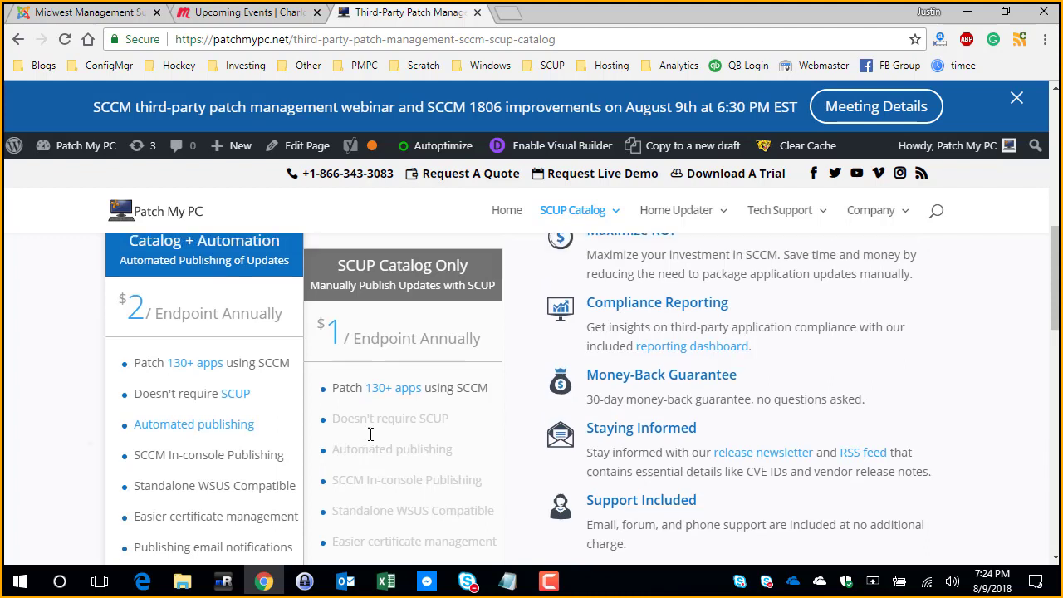
pyautogui.scroll(1, 371, 434)
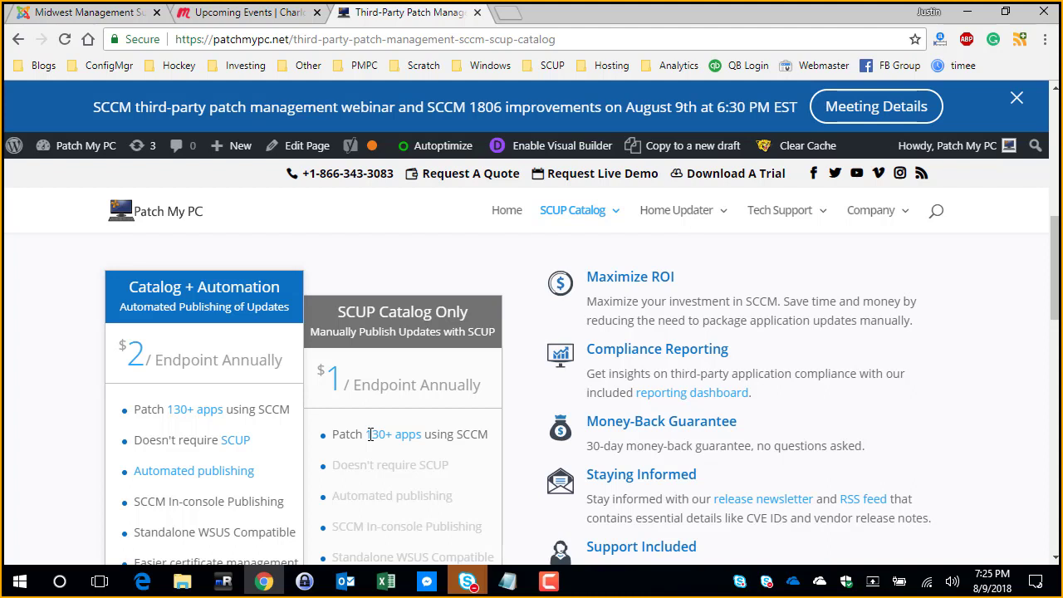
pyautogui.scroll(-3, 371, 434)
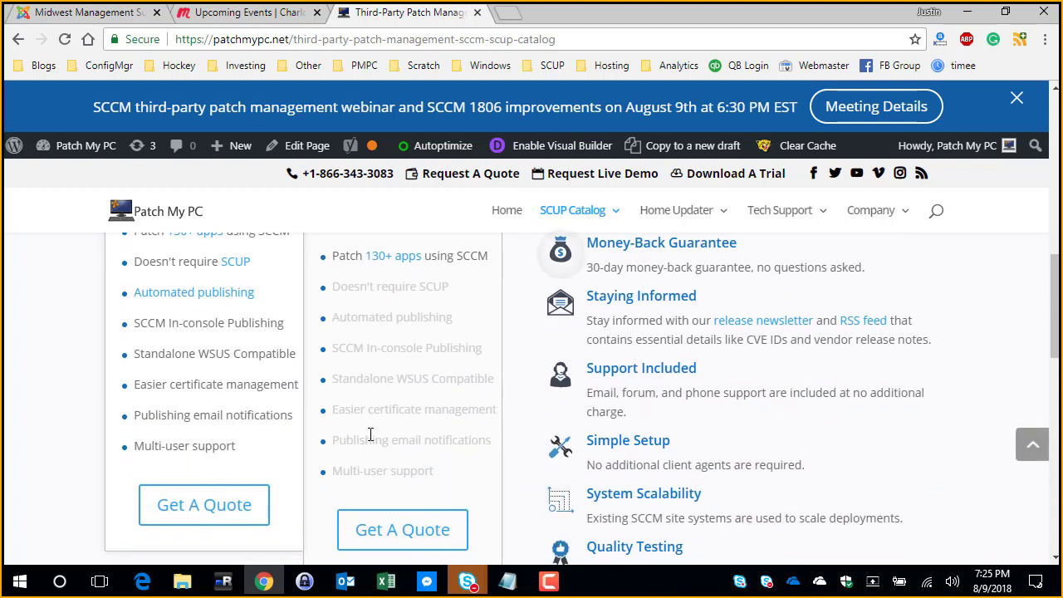
pyautogui.scroll(1, 370, 434)
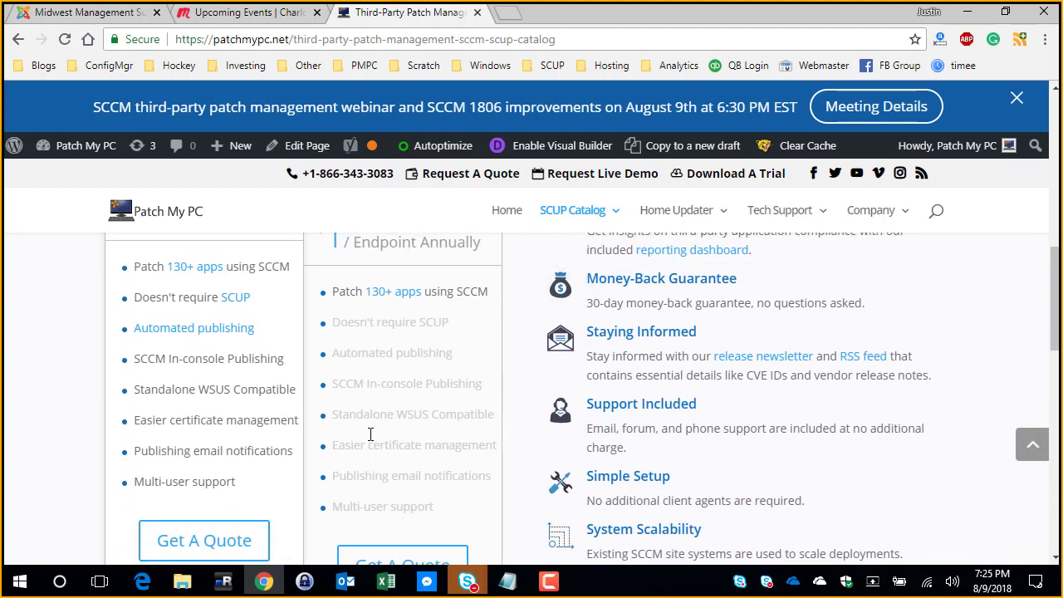
# Step: Return to the Skype meeting and highlight the conversation questions about the missing reports pack and about superseded updates
pyautogui.moveTo(467, 581)
pyautogui.click(528, 486)
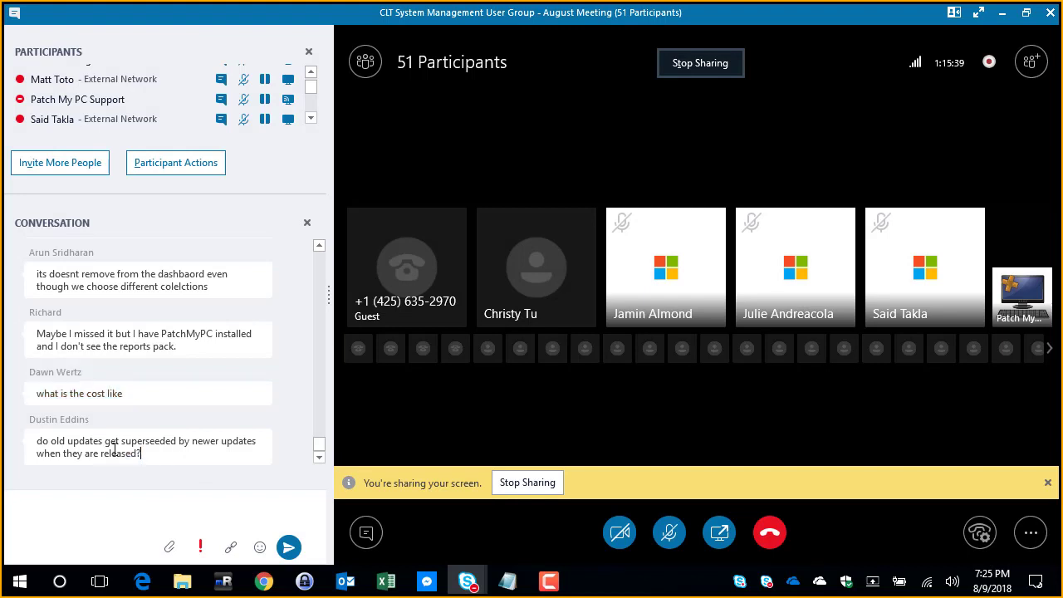
pyautogui.moveTo(143, 453); pyautogui.dragTo(36, 440)
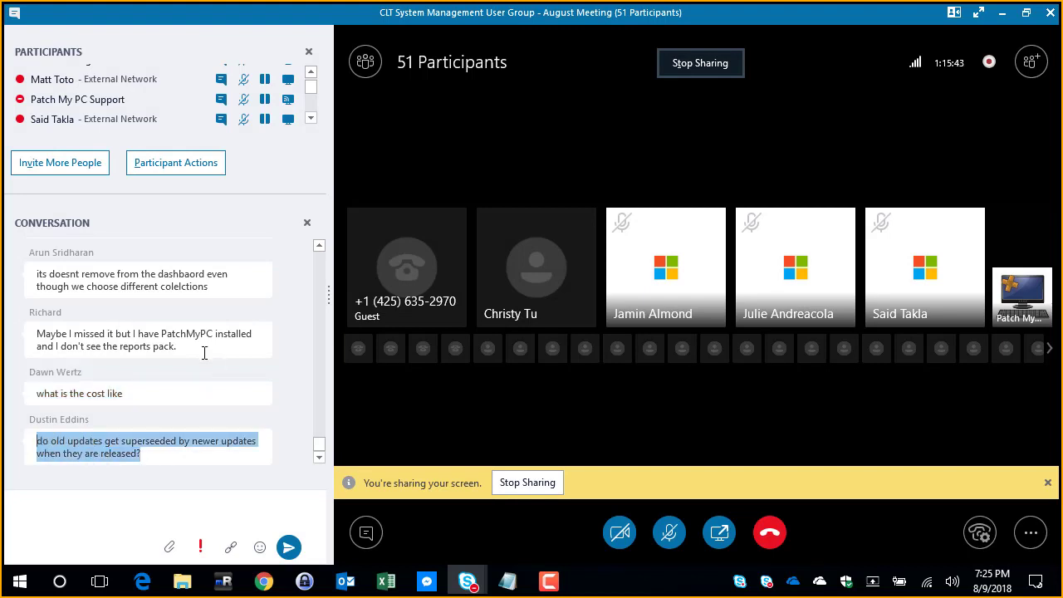
pyautogui.moveTo(201, 349); pyautogui.dragTo(285, 352)
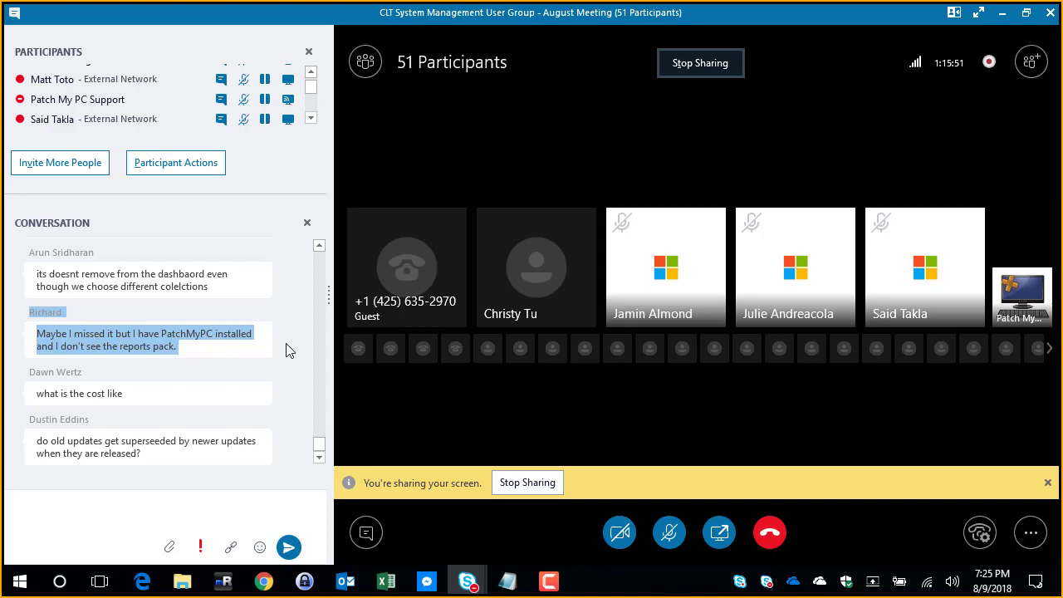
pyautogui.click(225, 355)
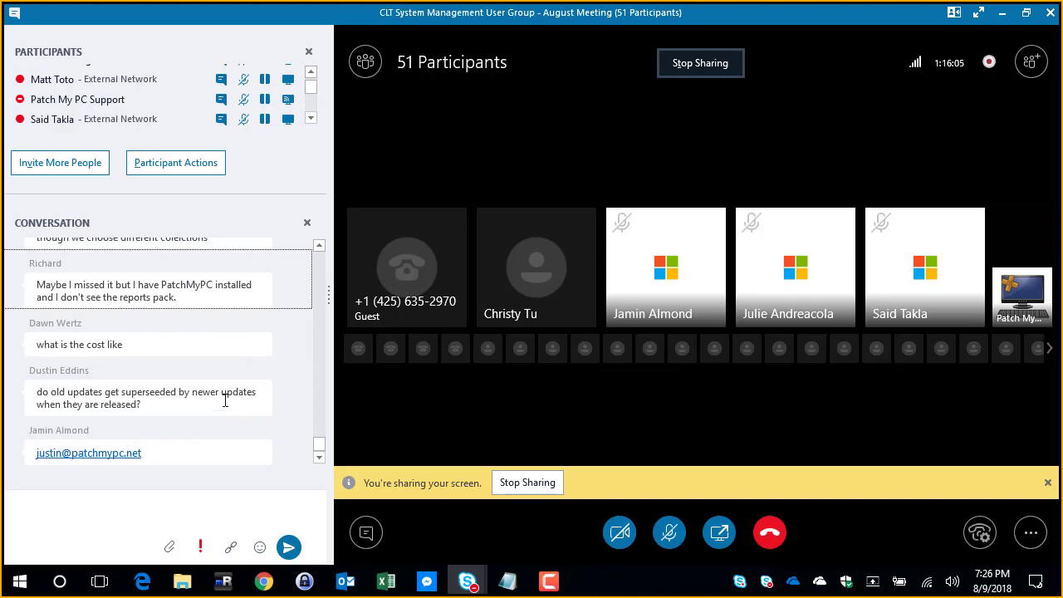
pyautogui.moveTo(208, 404); pyautogui.dragTo(36, 387)
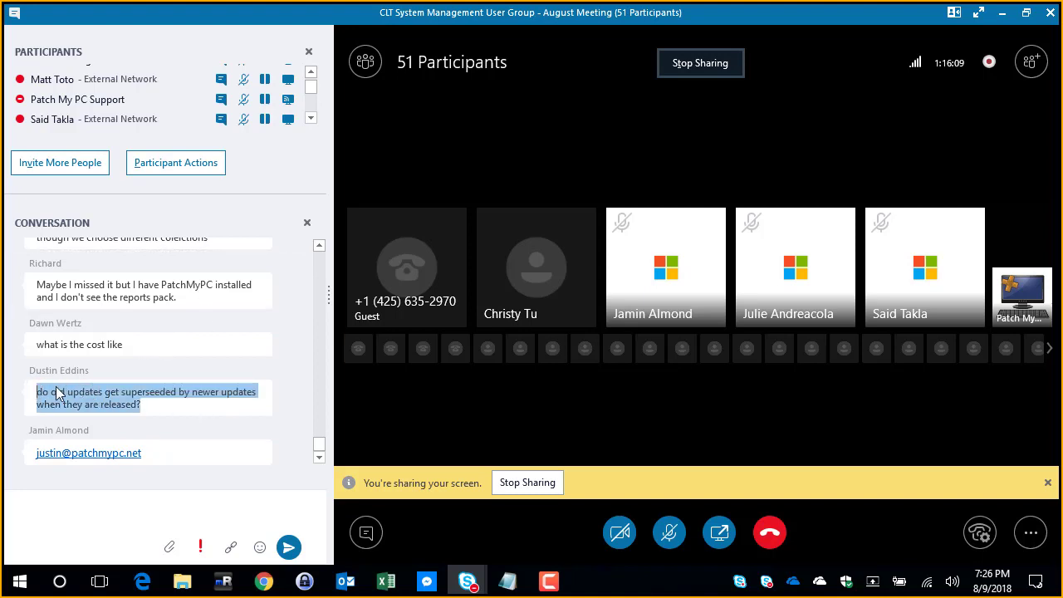
# Step: Switch to the SCUP remote session and show the Advanced options of the Patch My PC Publishing Settings
pyautogui.click(354, 578)
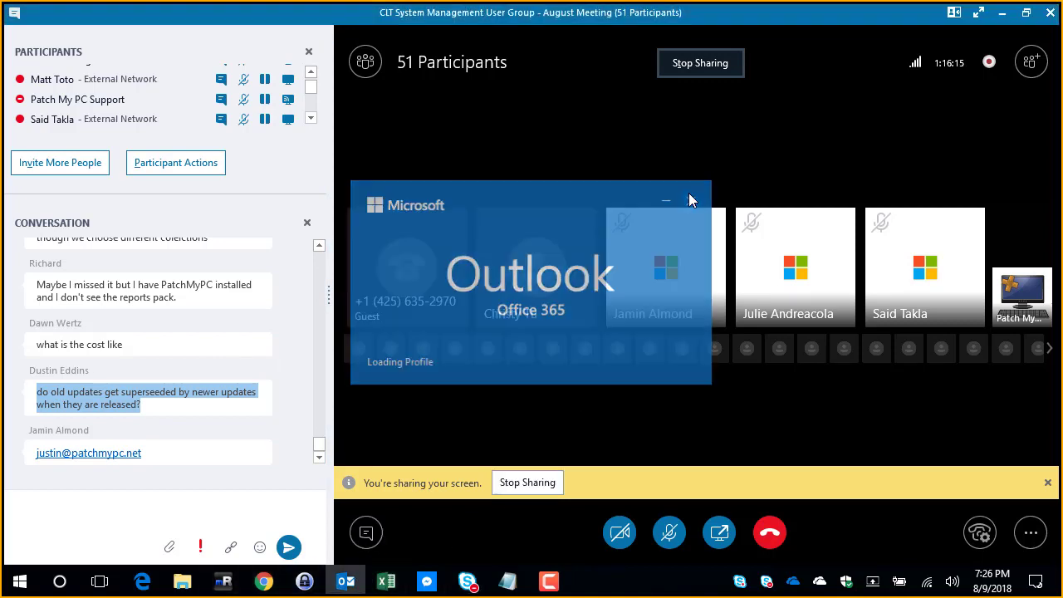
pyautogui.click(224, 580)
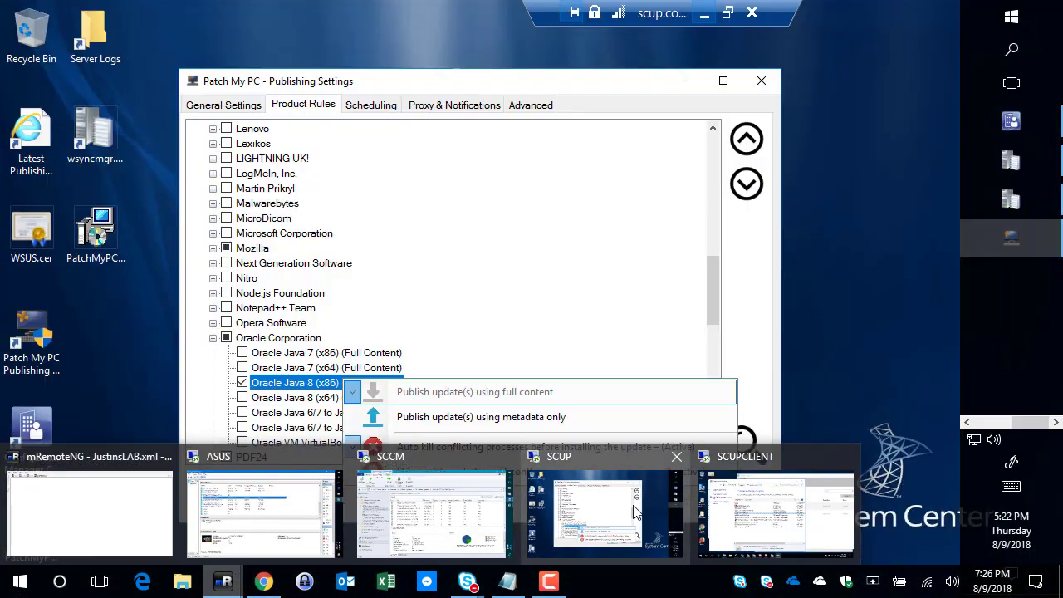
pyautogui.click(615, 511)
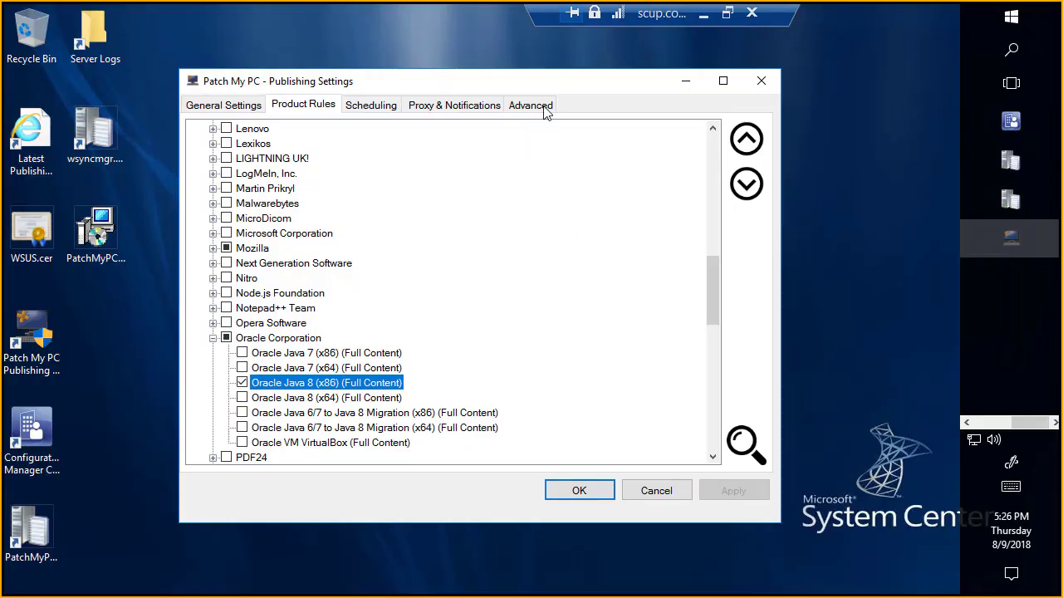
pyautogui.click(531, 105)
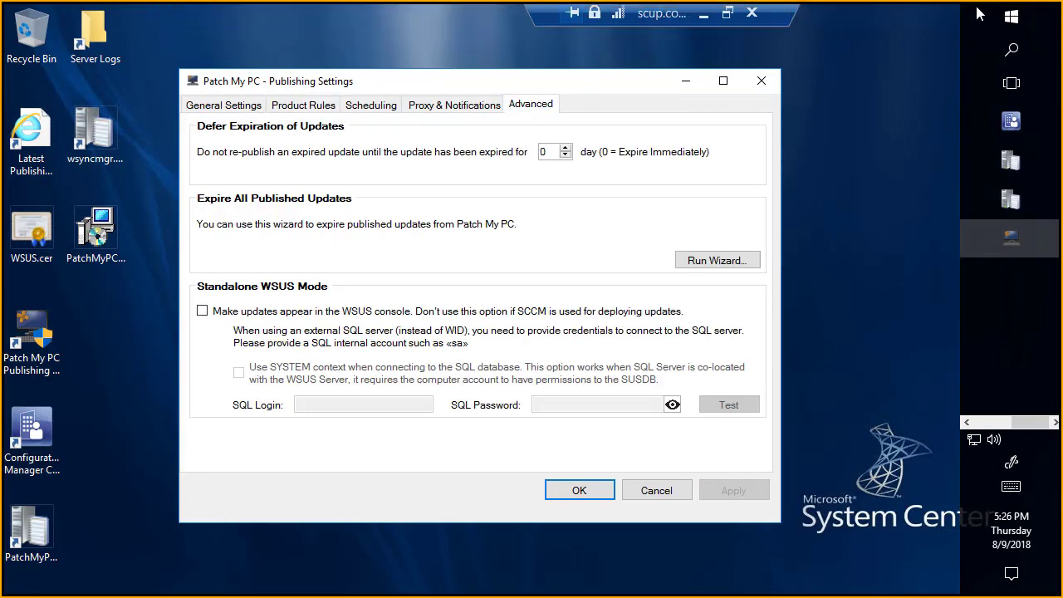
# Step: Switch to Chrome in the SCUP session and open the SCUP Catalog Update – 07.25.18 post from the Catalog Updates feed
pyautogui.click(971, 421)
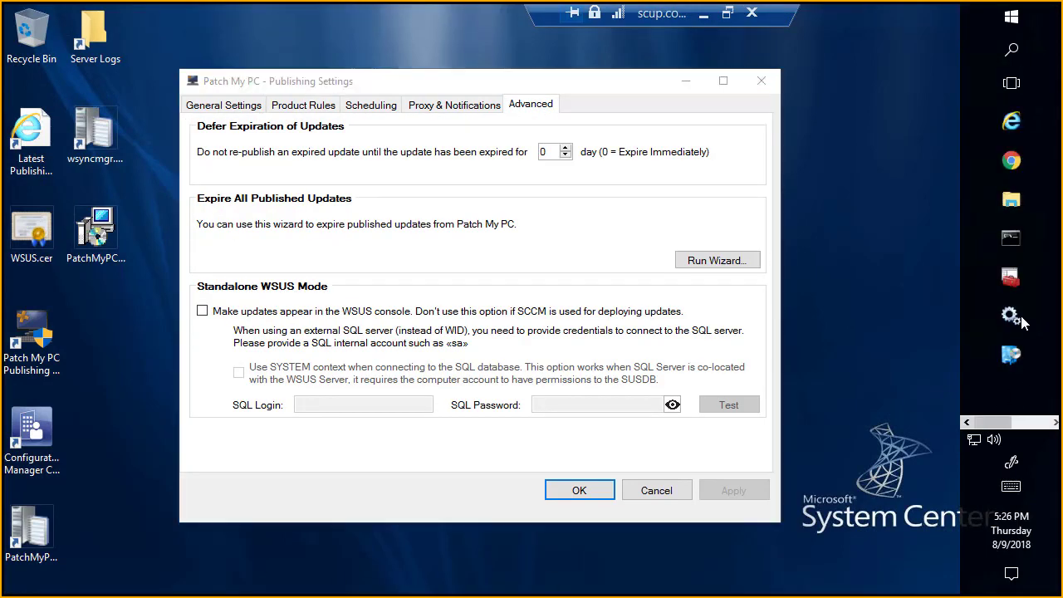
pyautogui.click(1010, 160)
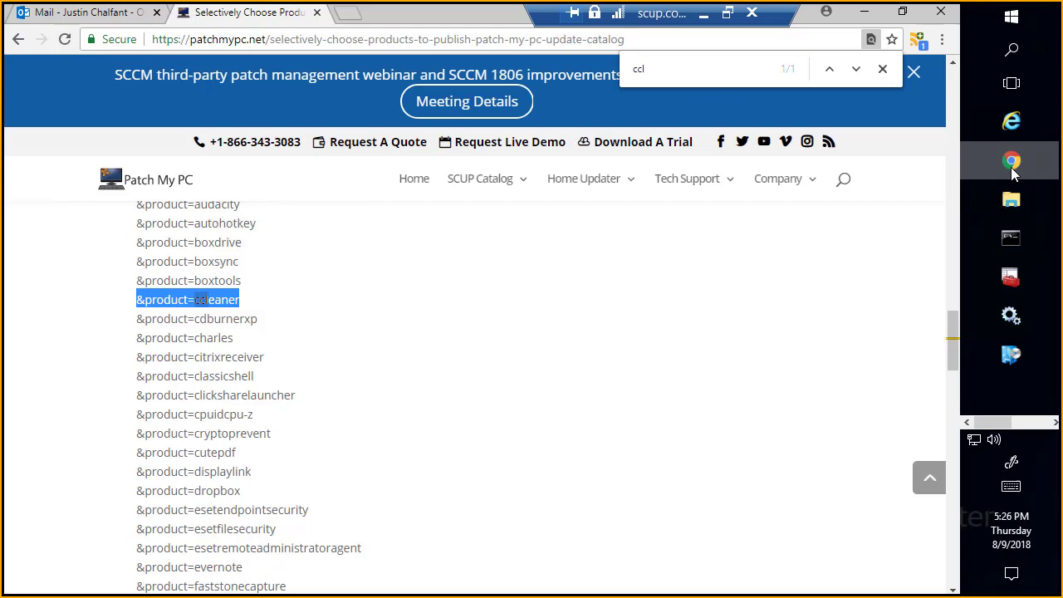
pyautogui.click(918, 39)
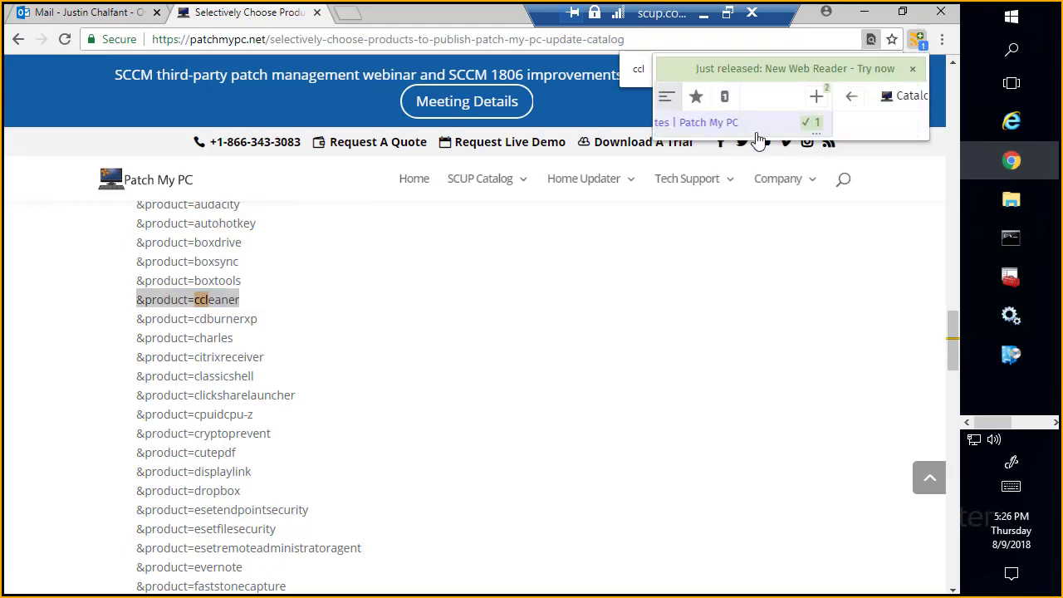
pyautogui.scroll(-2, 785, 175)
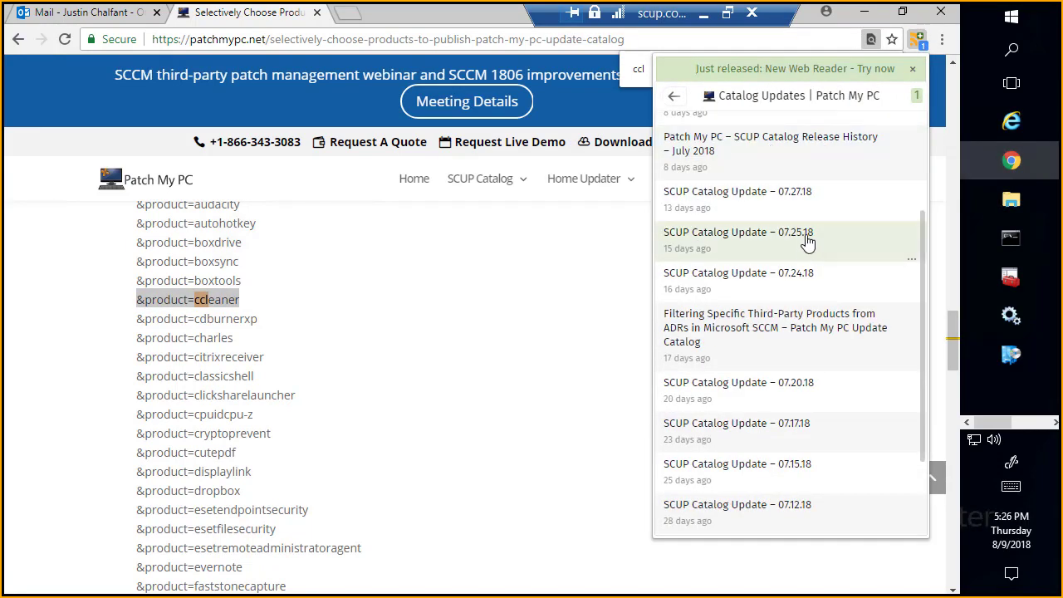
pyautogui.scroll(3, 805, 242)
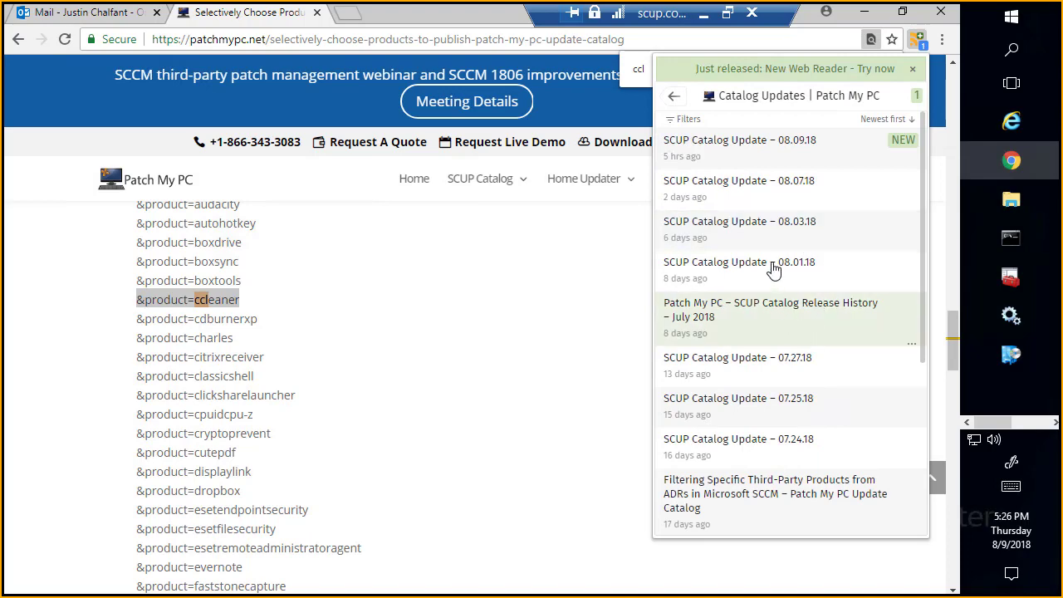
pyautogui.click(809, 403)
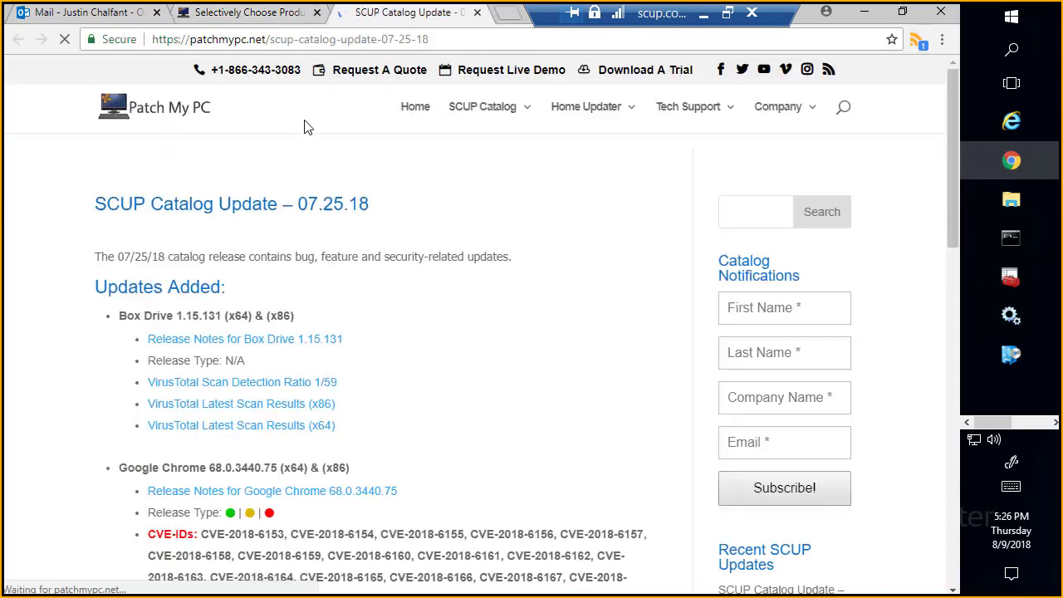
# Step: Review the Updates Added and Updates Expired lists in the 07.25.18 catalog release post
pyautogui.scroll(-15, 304, 126)
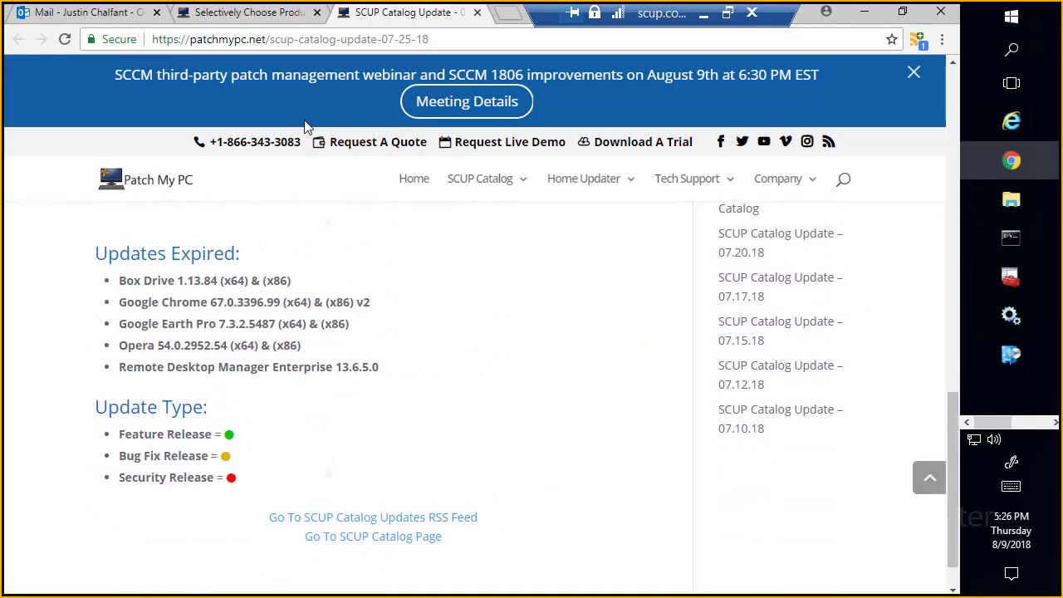
pyautogui.scroll(5, 305, 126)
pyautogui.scroll(-1, 305, 126)
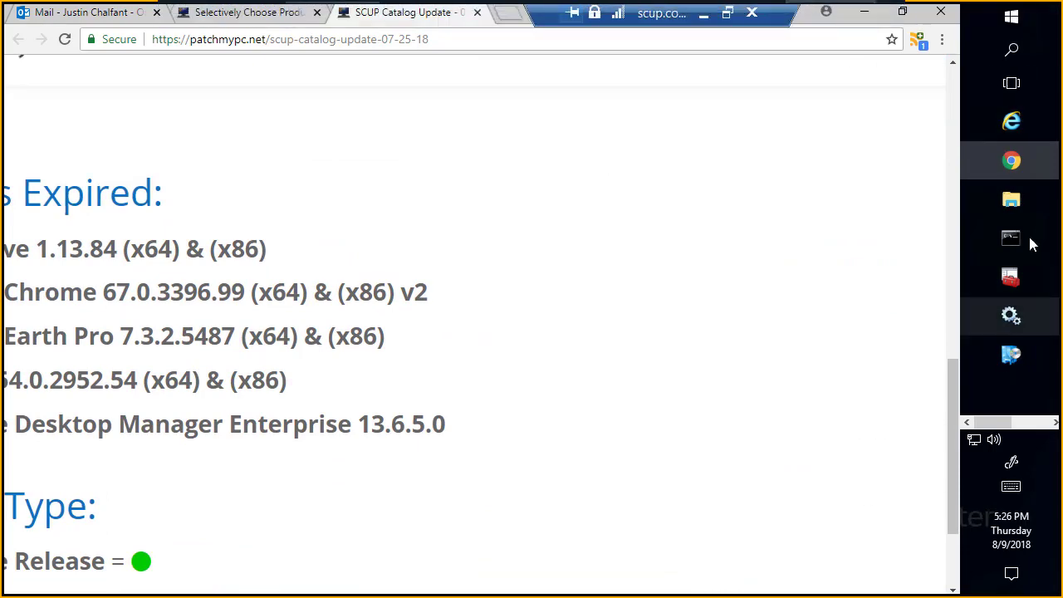
# Step: Minimize the browser and set the deferral for re-publishing expired updates to 30 days in the Publishing Settings
pyautogui.click(864, 11)
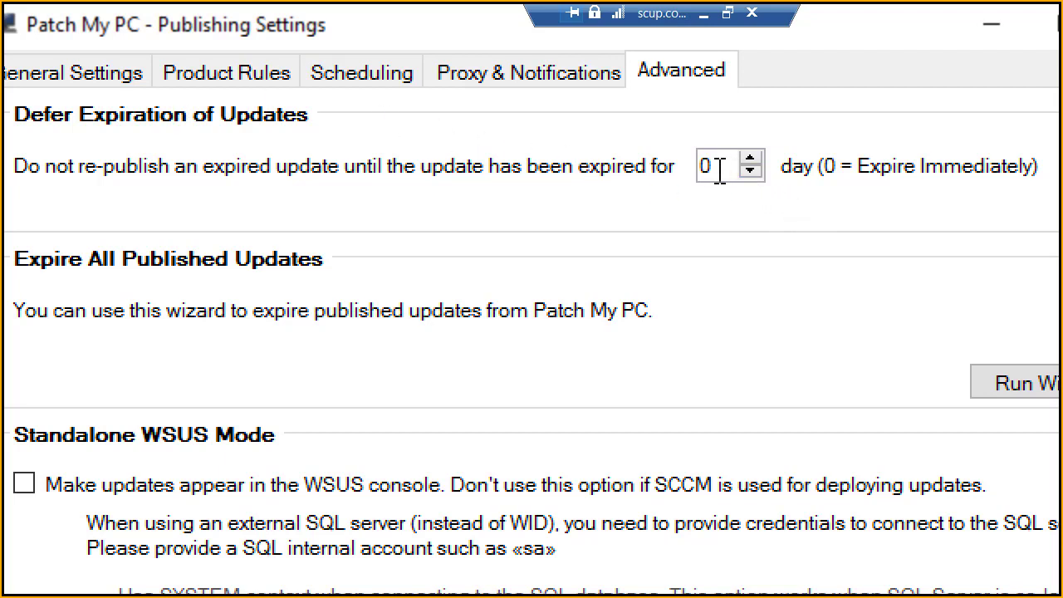
pyautogui.moveTo(719, 170); pyautogui.dragTo(678, 165)
pyautogui.write('30')
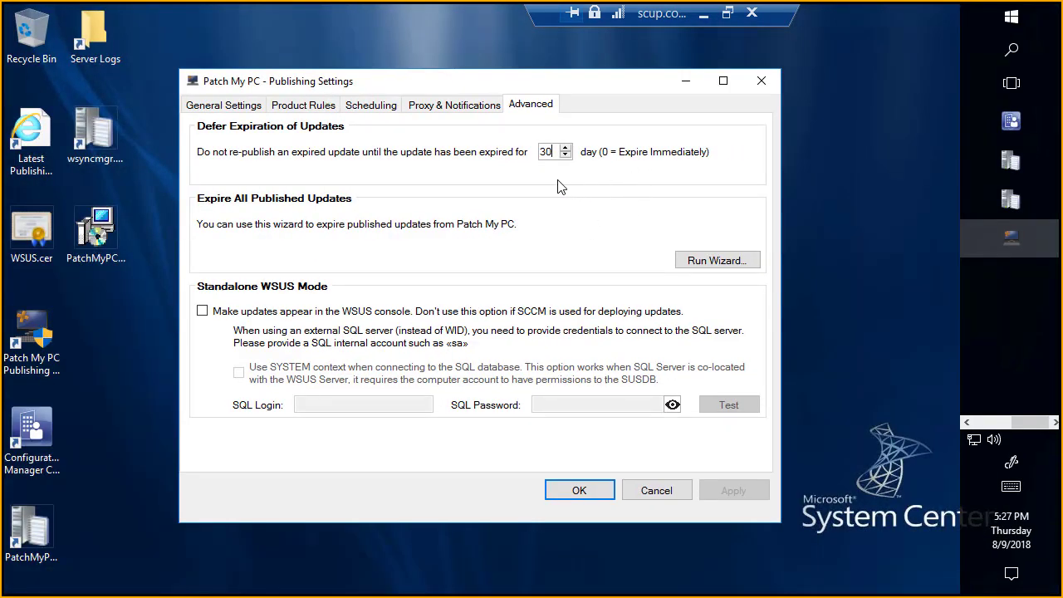
# Step: Minimize the SCUP session, look back through the Skype conversation and highlight the question about old updates being superseded
pyautogui.moveTo(686, 17)
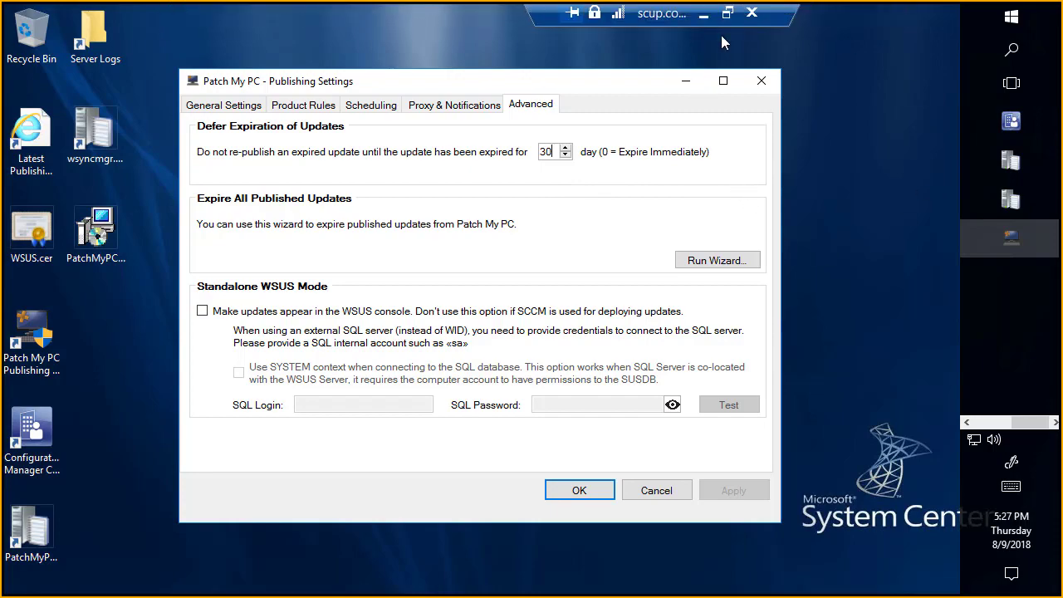
pyautogui.click(711, 16)
pyautogui.click(158, 399)
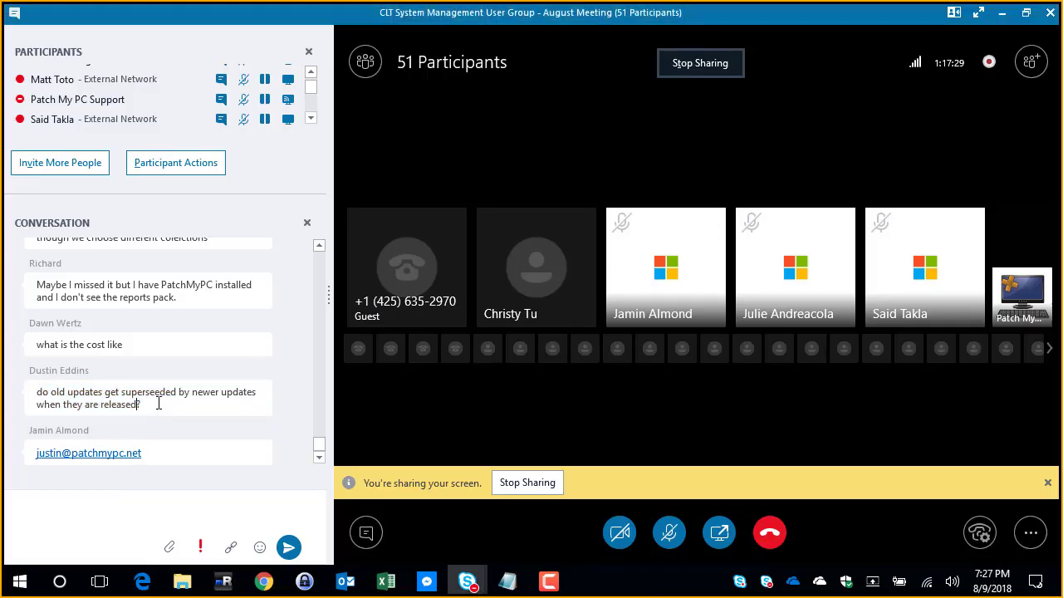
pyautogui.scroll(1, 159, 399)
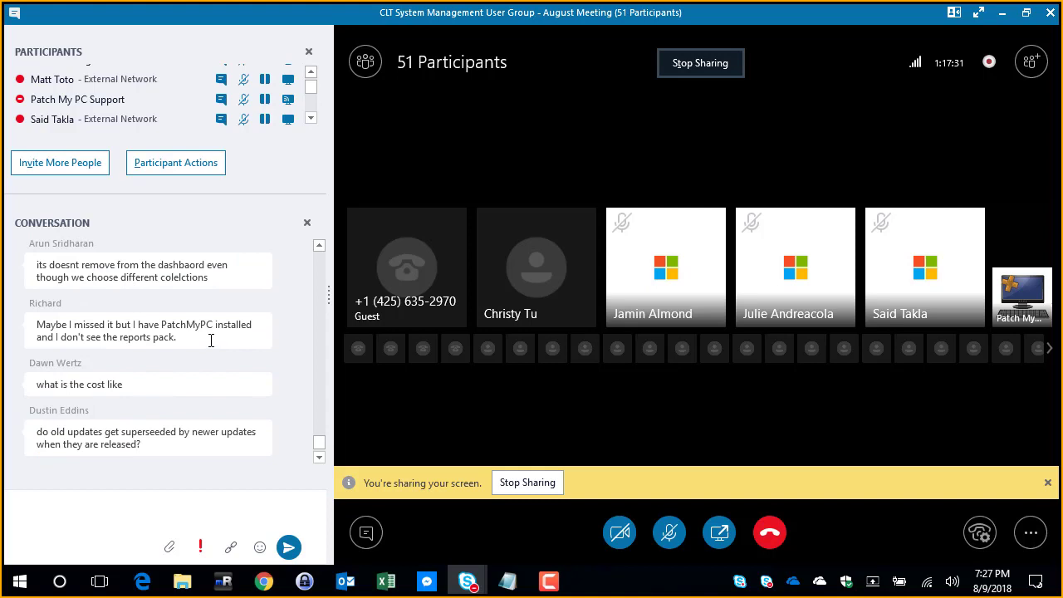
pyautogui.moveTo(133, 315); pyautogui.dragTo(158, 383)
pyautogui.click(152, 434)
pyautogui.moveTo(141, 446); pyautogui.dragTo(31, 440)
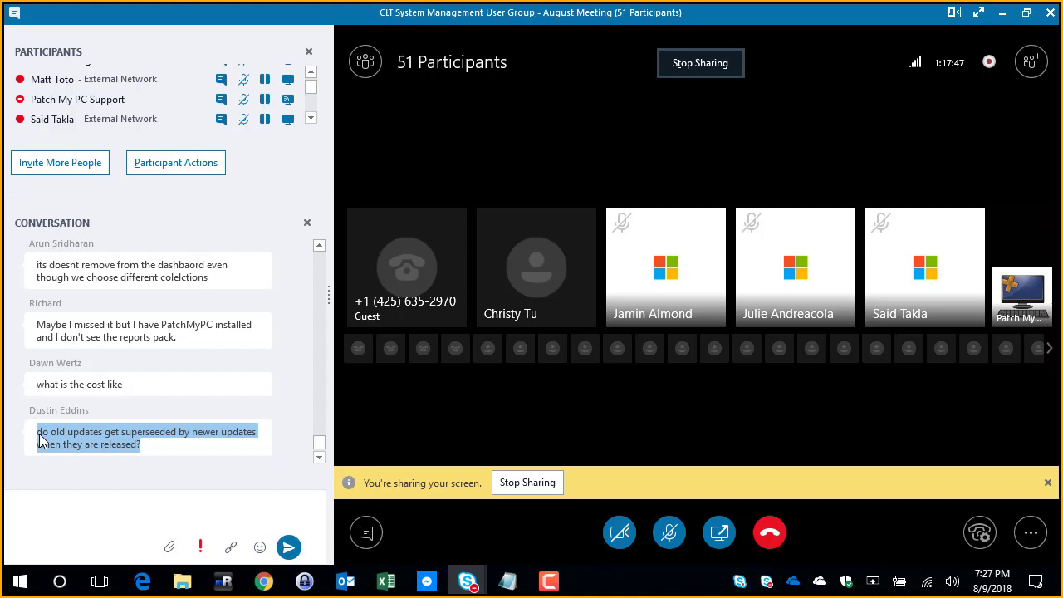
# Step: Review the attendees' questions in the meeting conversation, back to the one about separate workstation and server dashboards, and return to the newest messages
pyautogui.scroll(2, 39, 440)
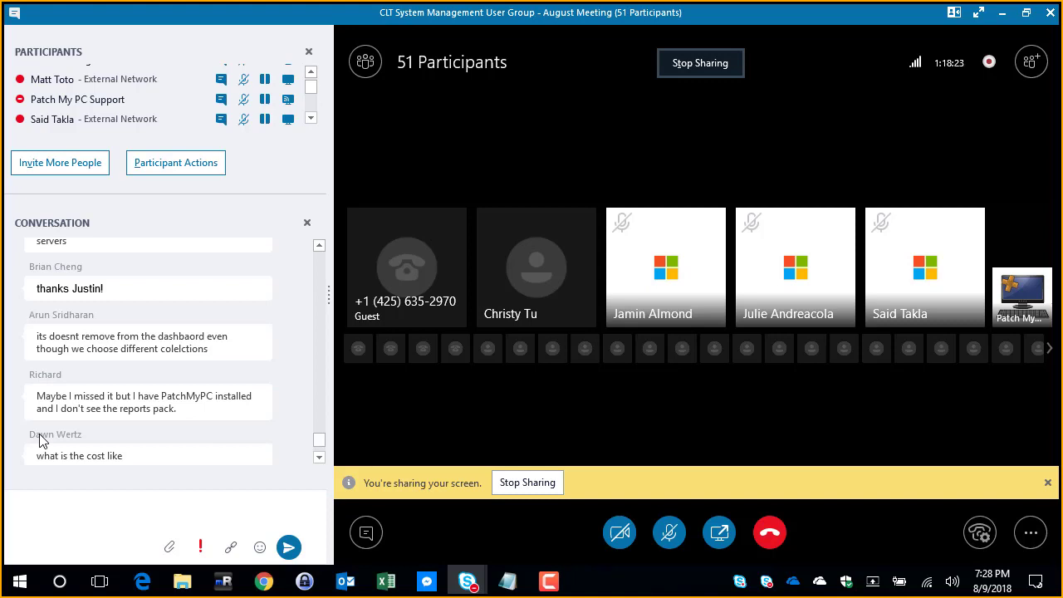
pyautogui.scroll(-2, 75, 406)
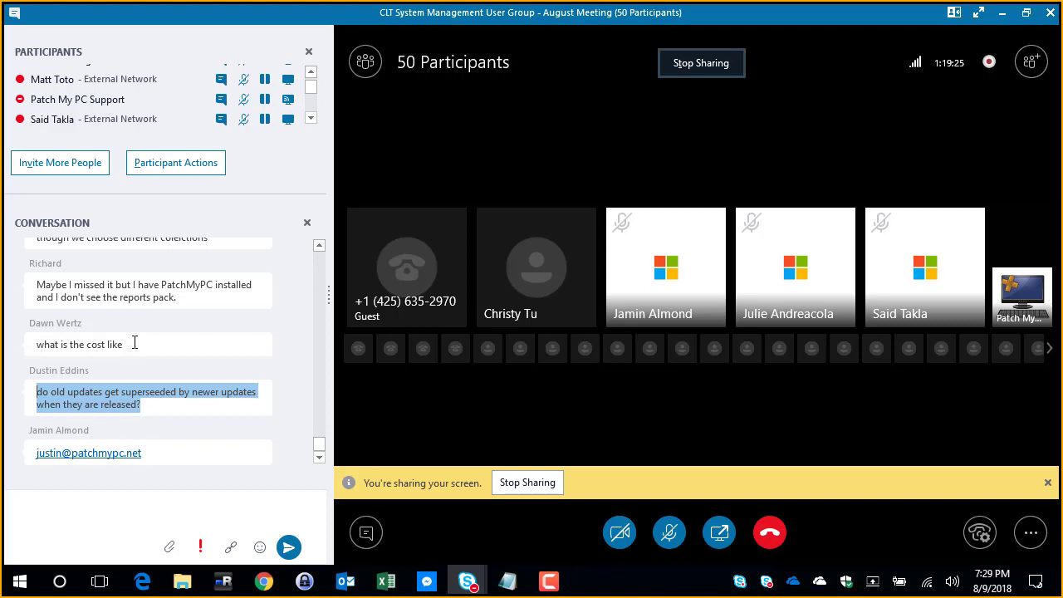
pyautogui.scroll(8, 135, 343)
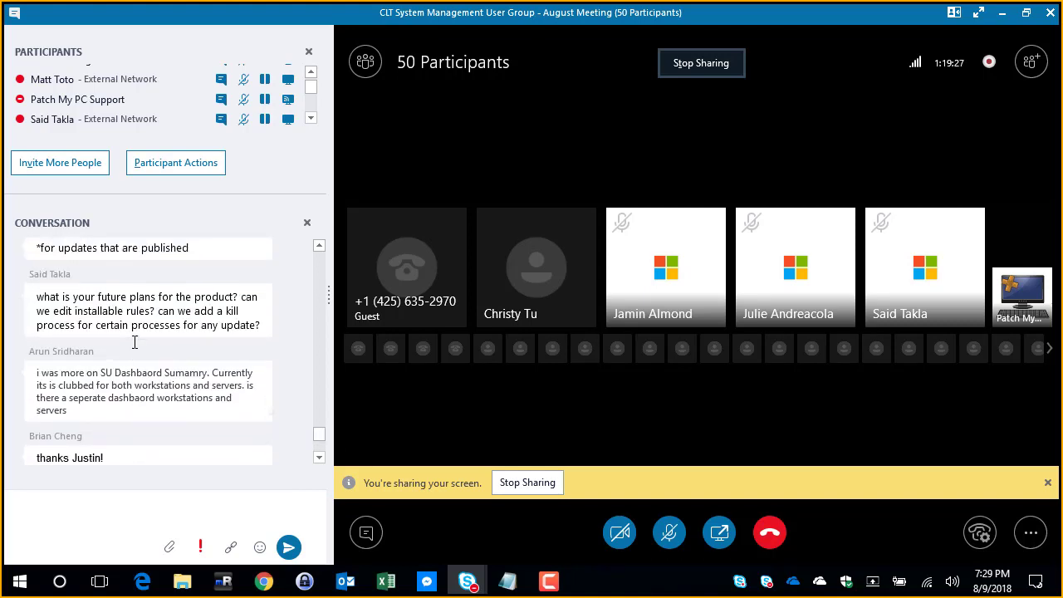
pyautogui.scroll(6, 135, 343)
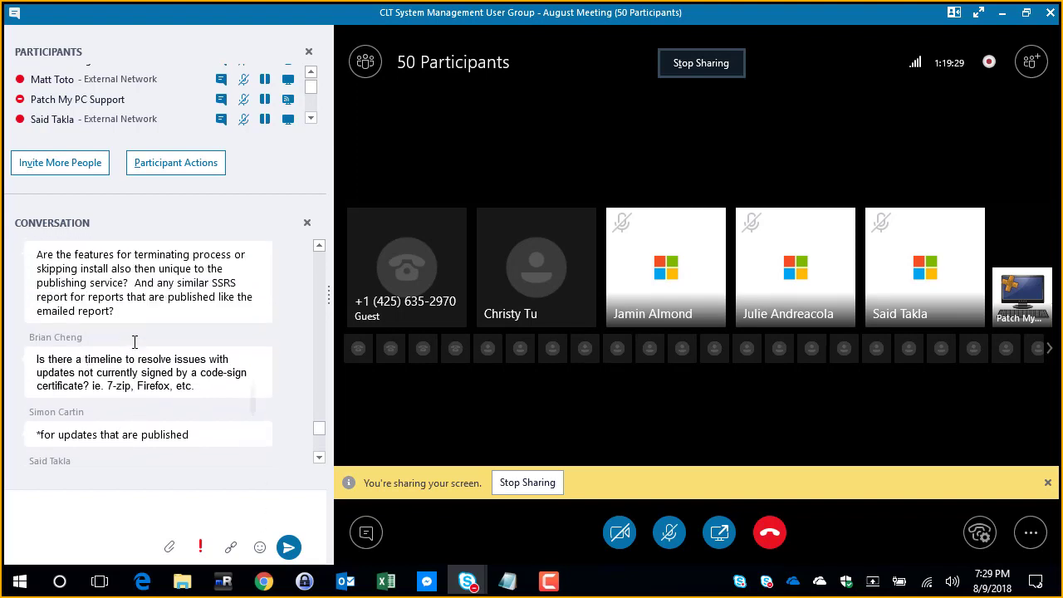
pyautogui.scroll(6, 134, 343)
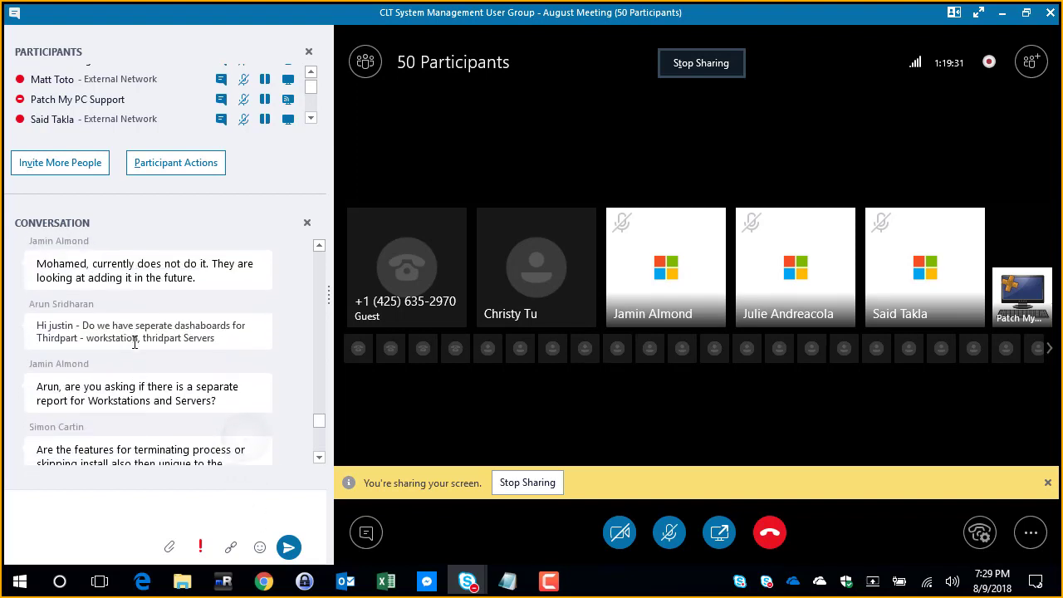
pyautogui.scroll(-8, 134, 342)
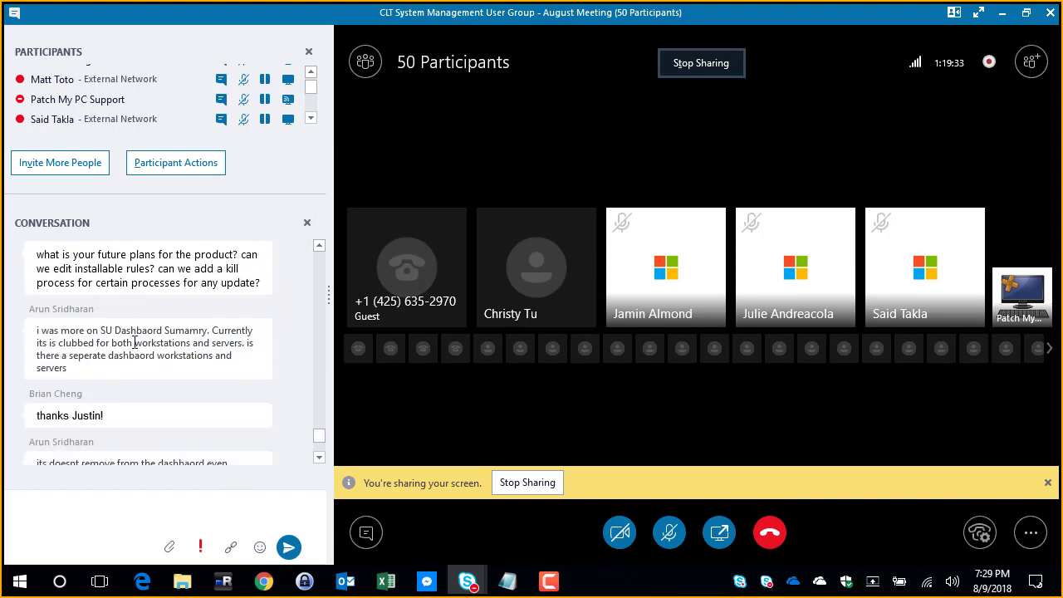
pyautogui.scroll(-6, 134, 343)
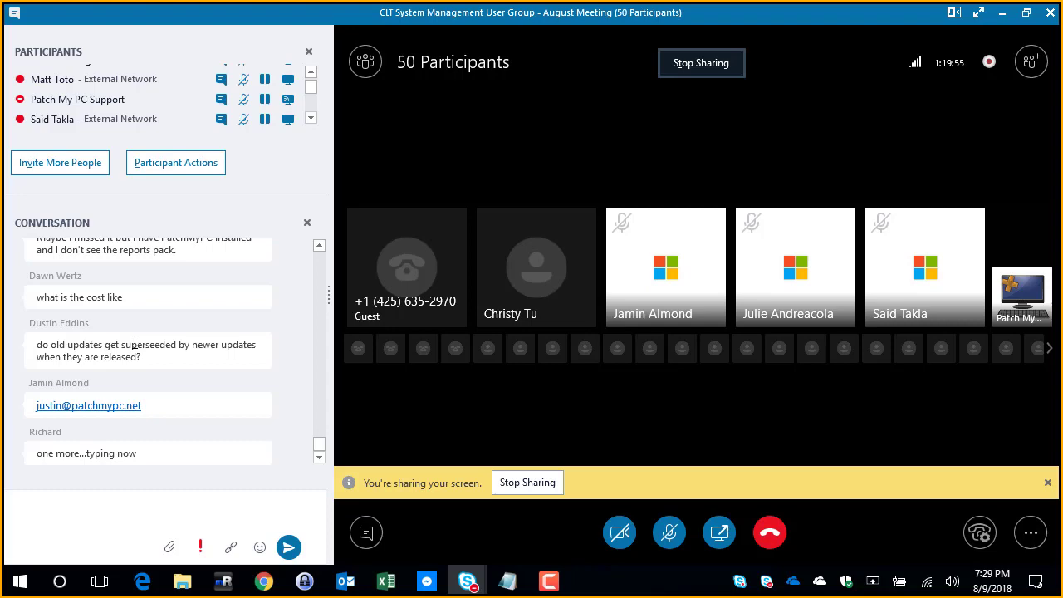
# Step: Switch to Chrome, open the Request A Quote page and place the cursor in the quote form's additional comments field
pyautogui.click(263, 581)
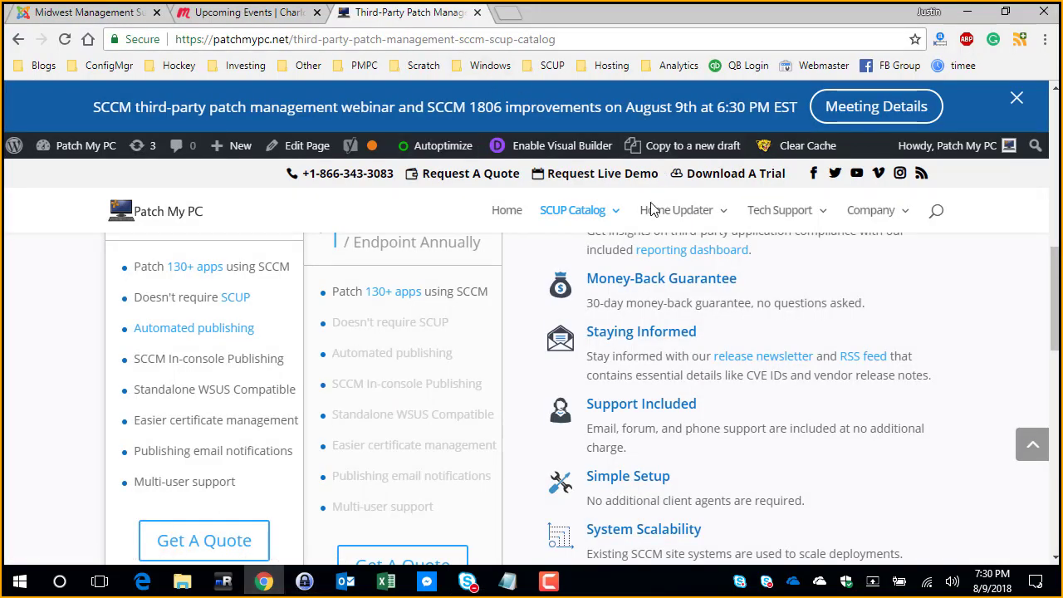
pyautogui.click(540, 178)
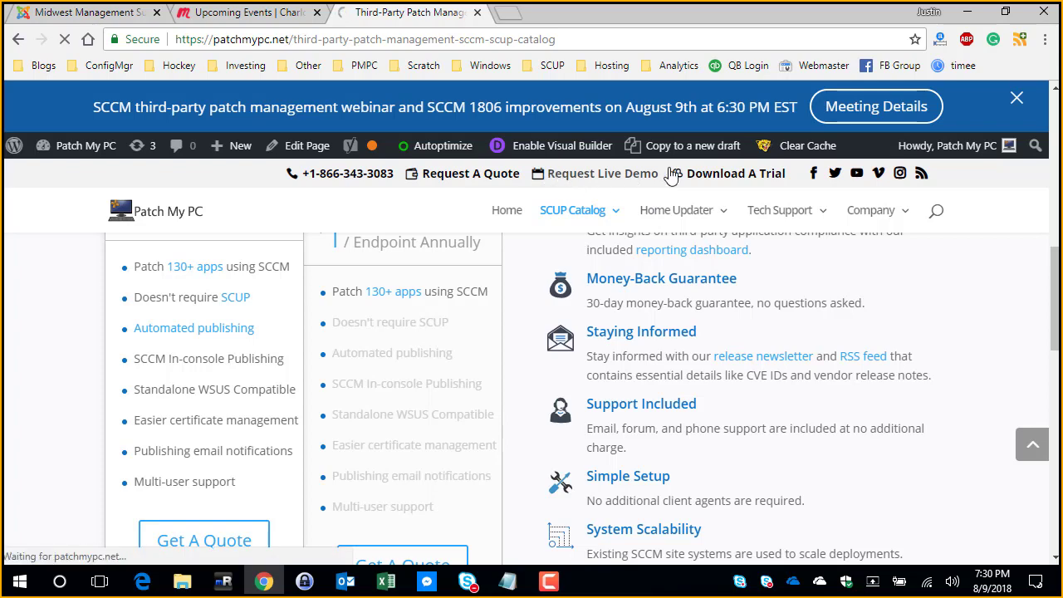
pyautogui.click(478, 176)
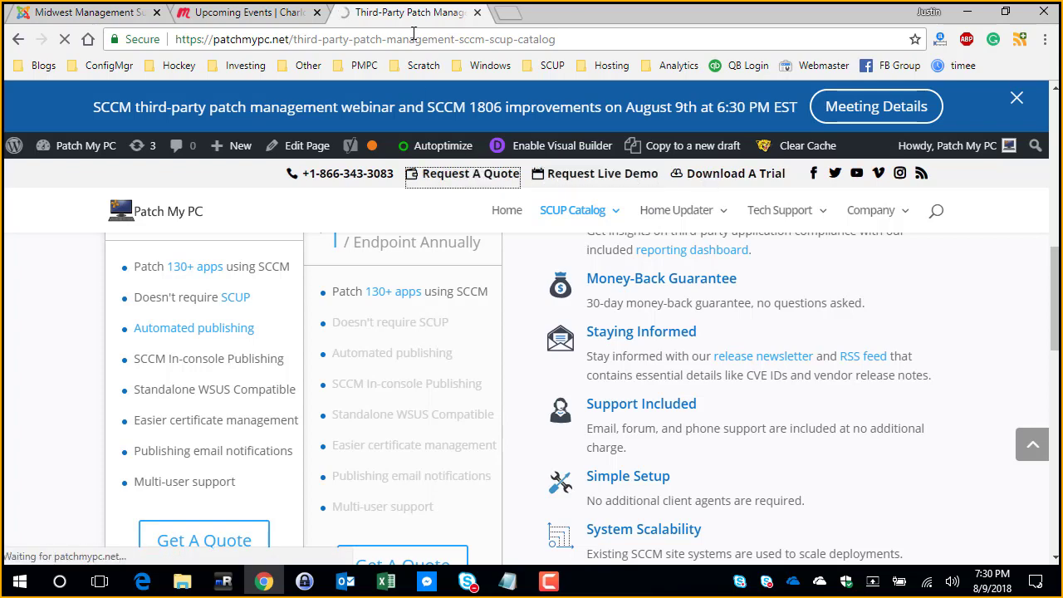
pyautogui.scroll(-5, 463, 241)
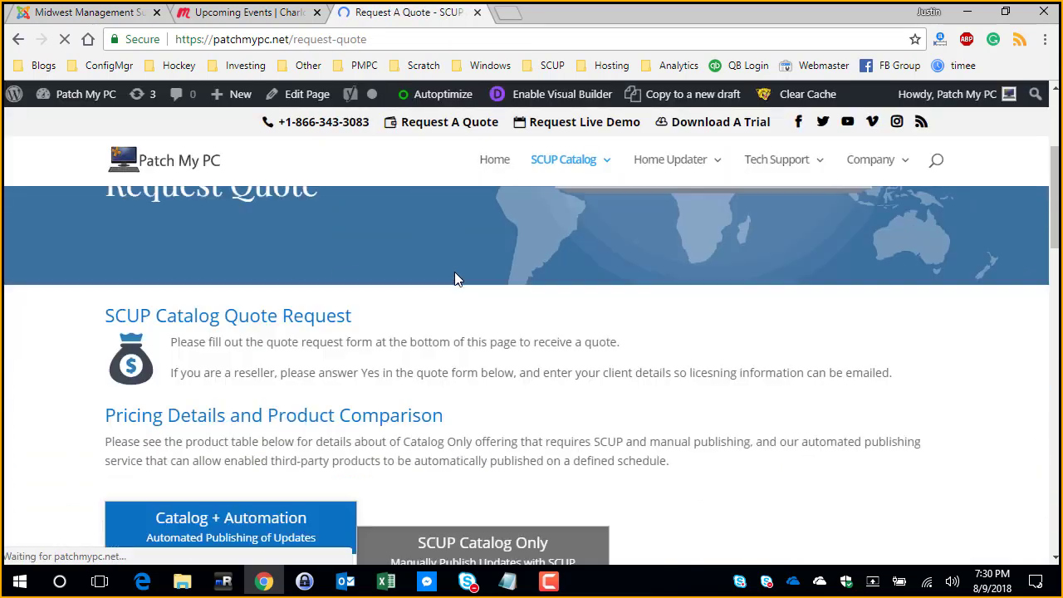
pyautogui.scroll(-15, 490, 379)
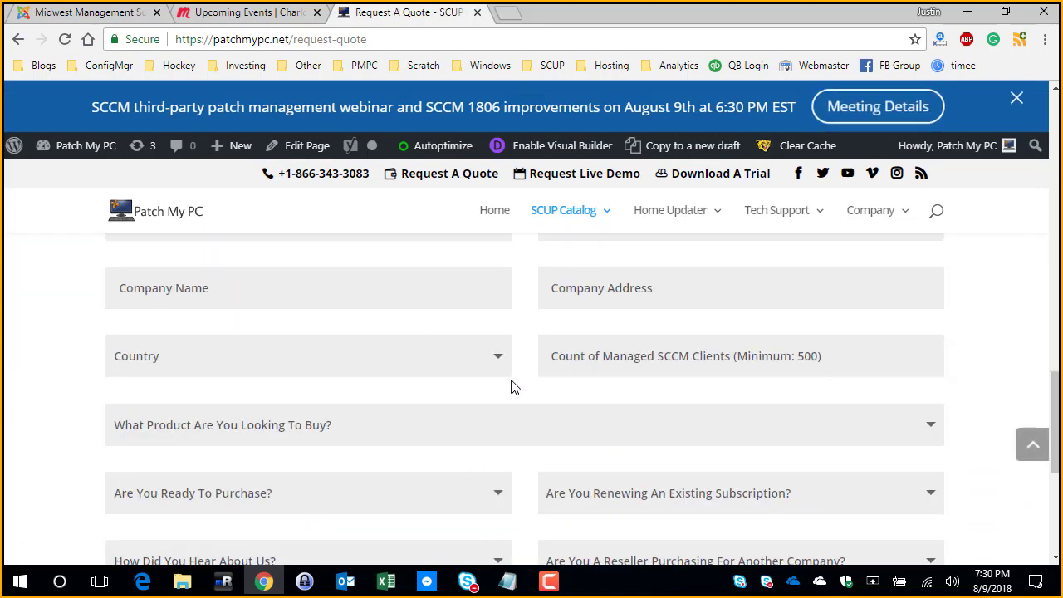
pyautogui.click(498, 360)
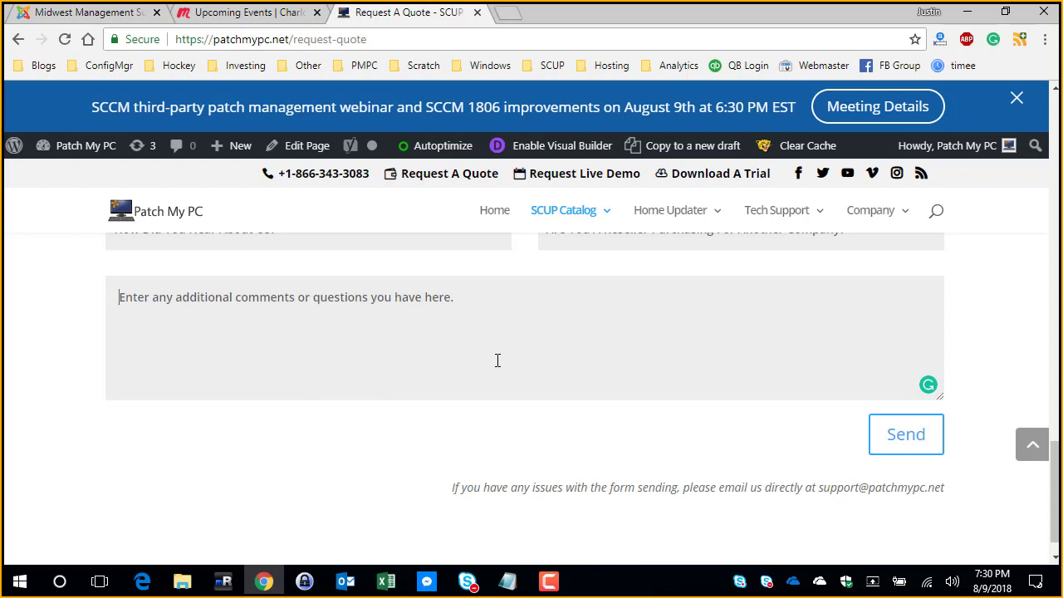
# Step: Minimize the browser and reply "First year" in the meeting conversation to the question about how long the 25% discount lasts
pyautogui.click(956, 9)
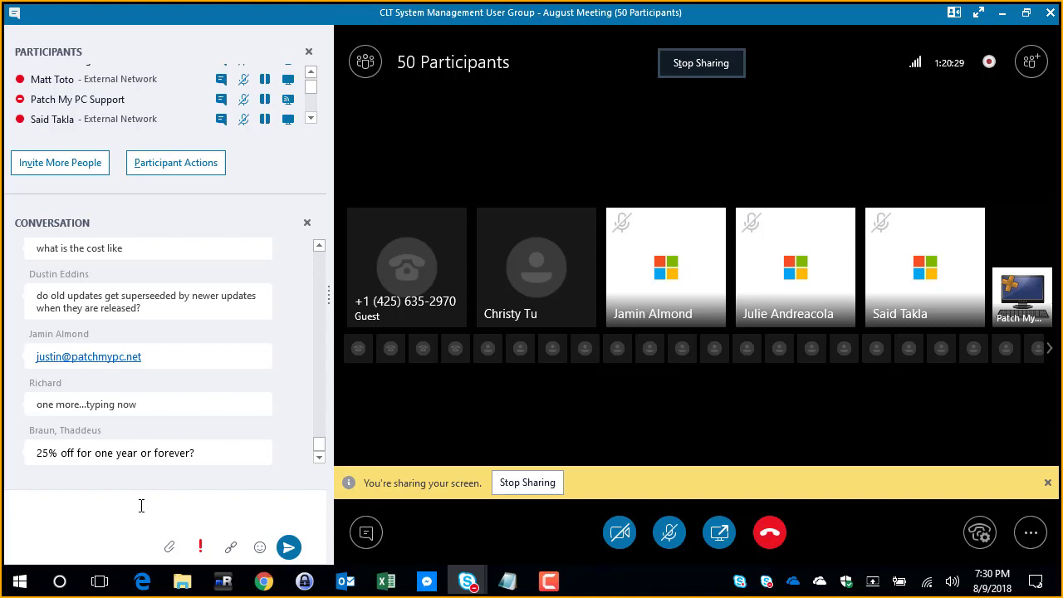
pyautogui.write('First year')
pyautogui.press('Return')
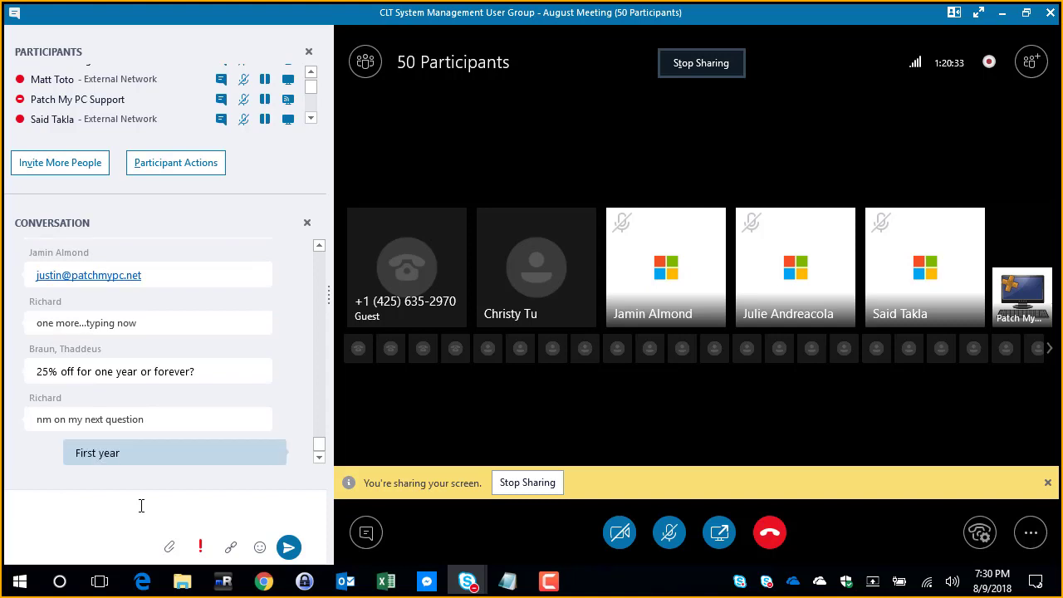